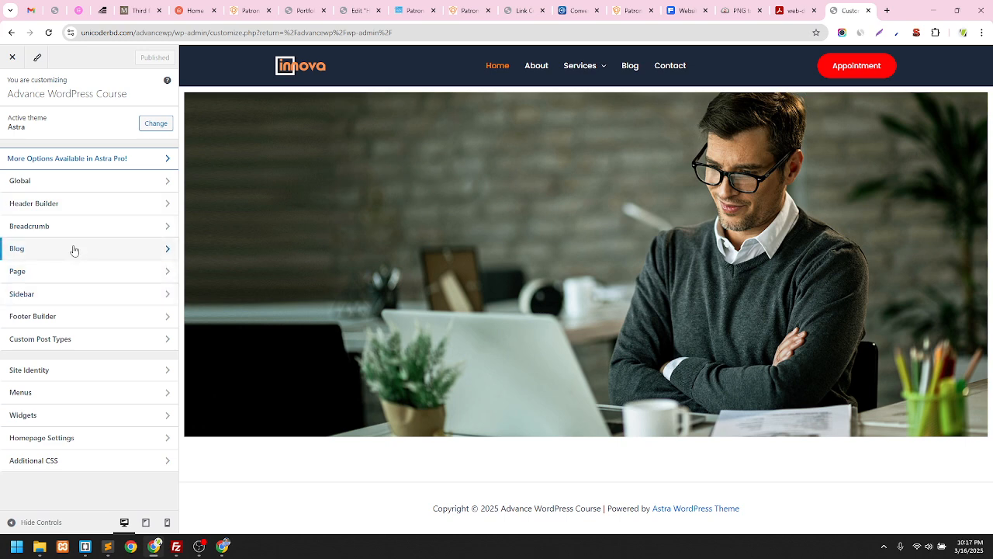
In the header builder, view the Site Title & Logo, Primary Menu and Appointment button settings
left_click(74, 204)
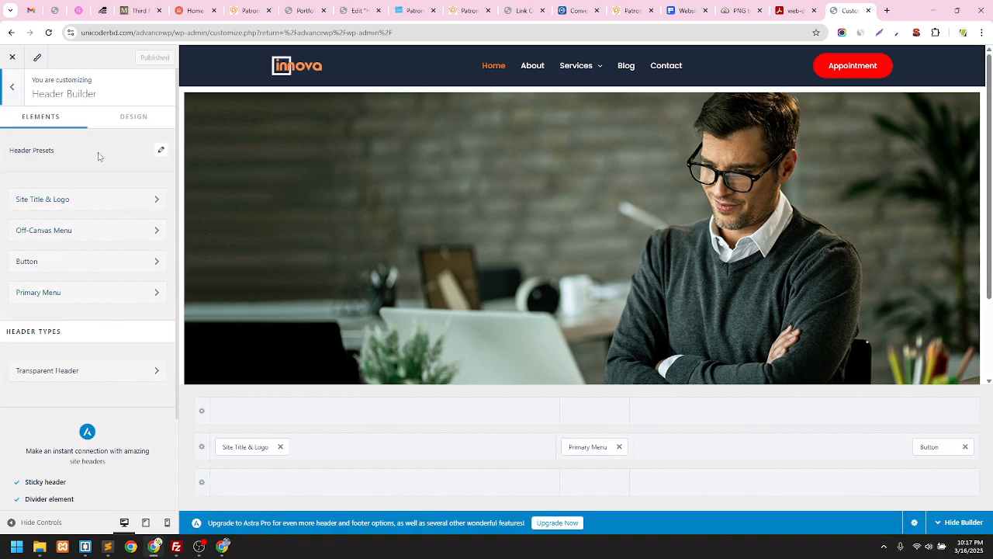
scroll(569, 378, "down", 3)
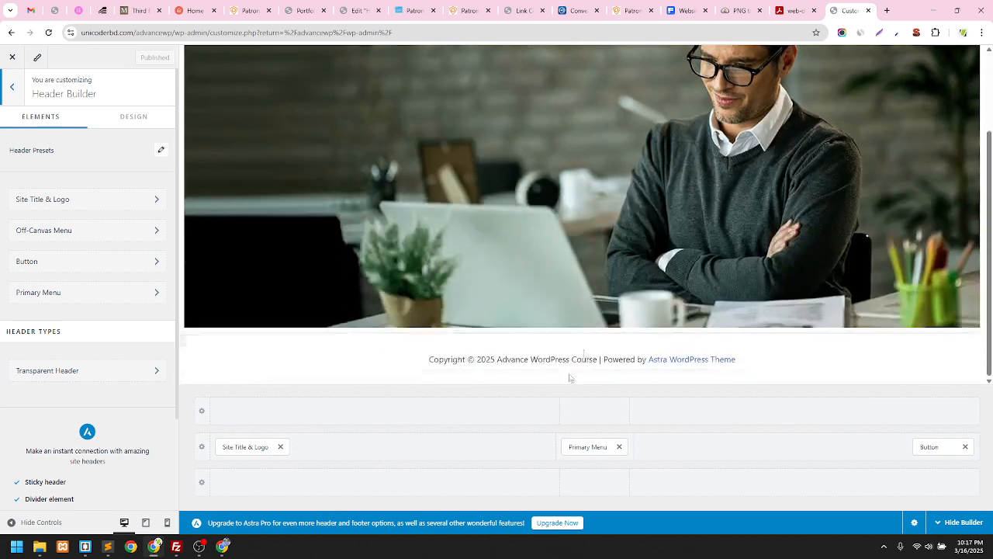
left_click(253, 449)
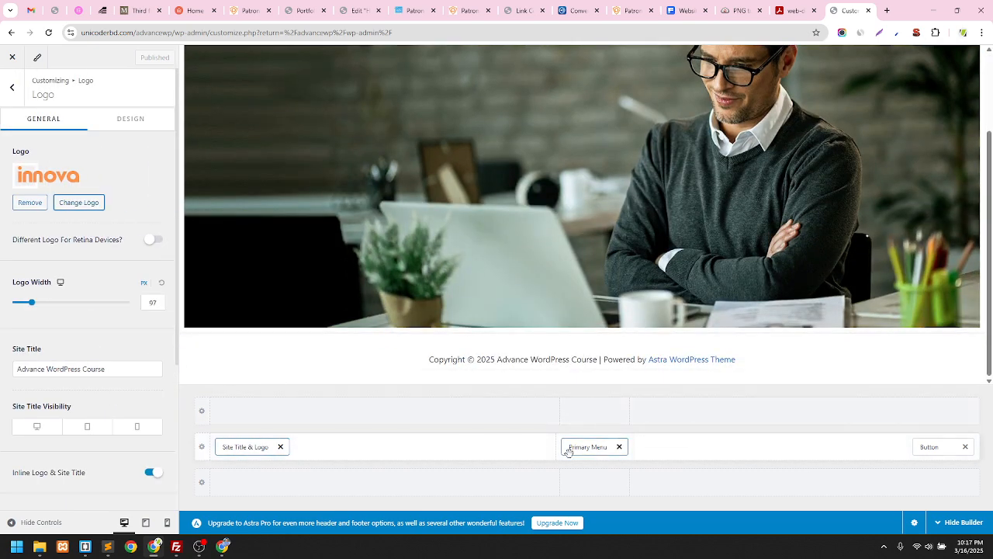
left_click(570, 448)
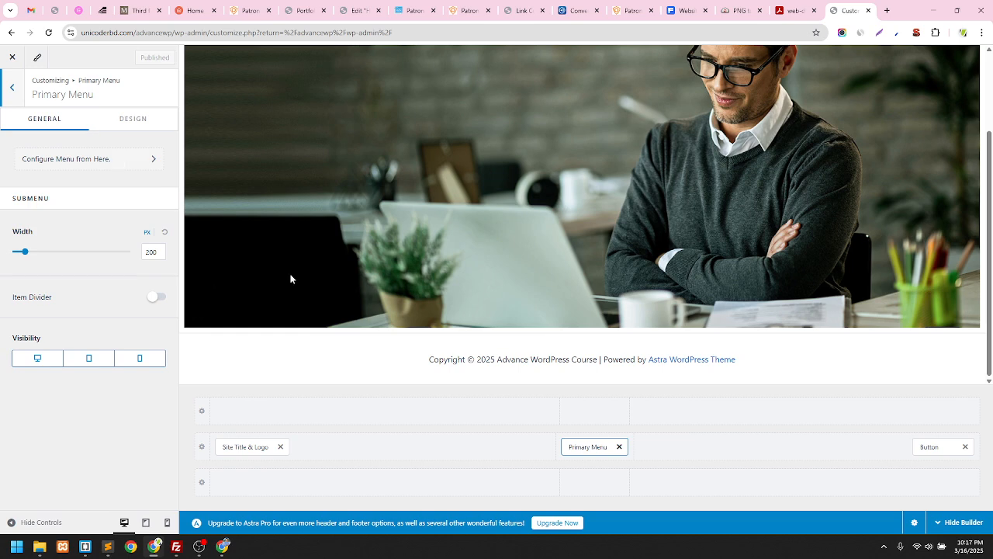
left_click(948, 446)
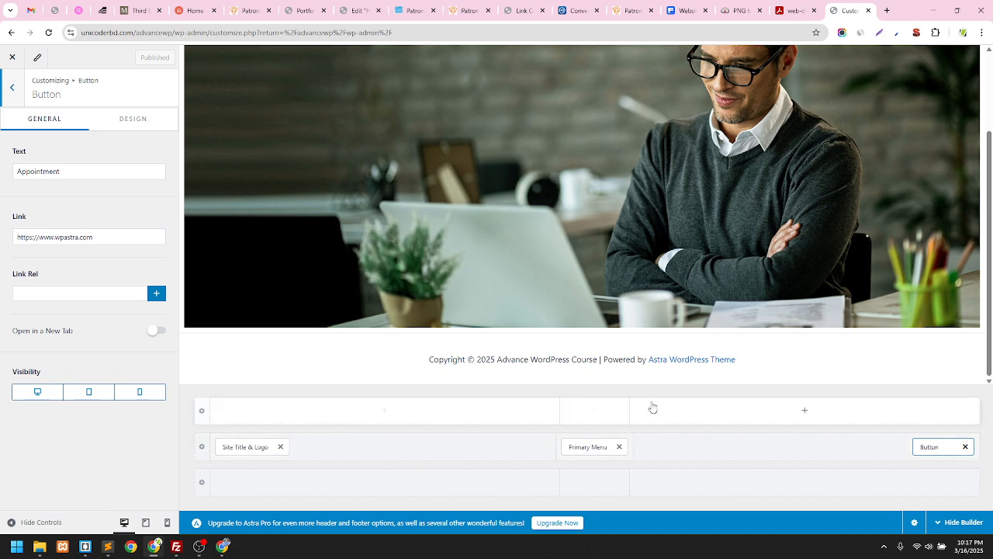
scroll(625, 199, "up", 3)
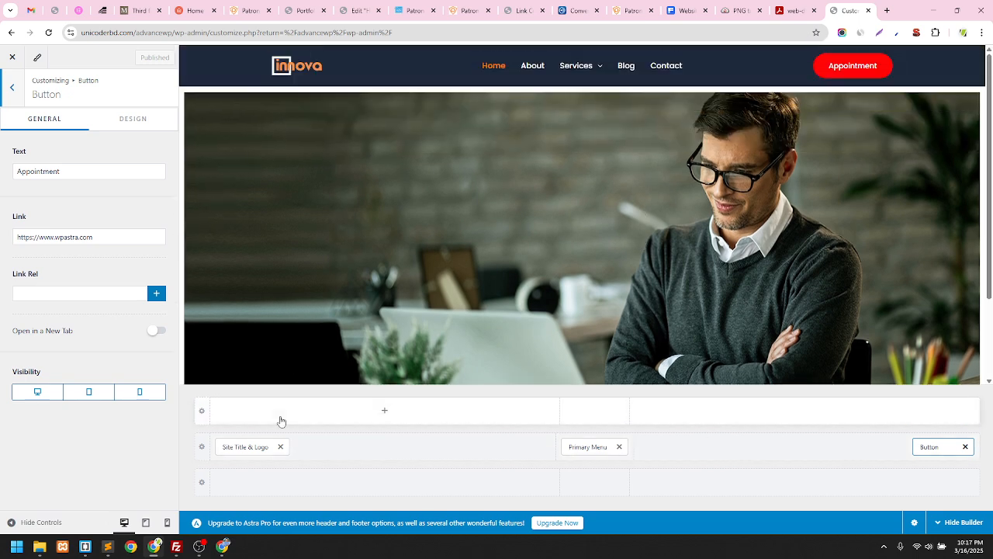
left_click(385, 414)
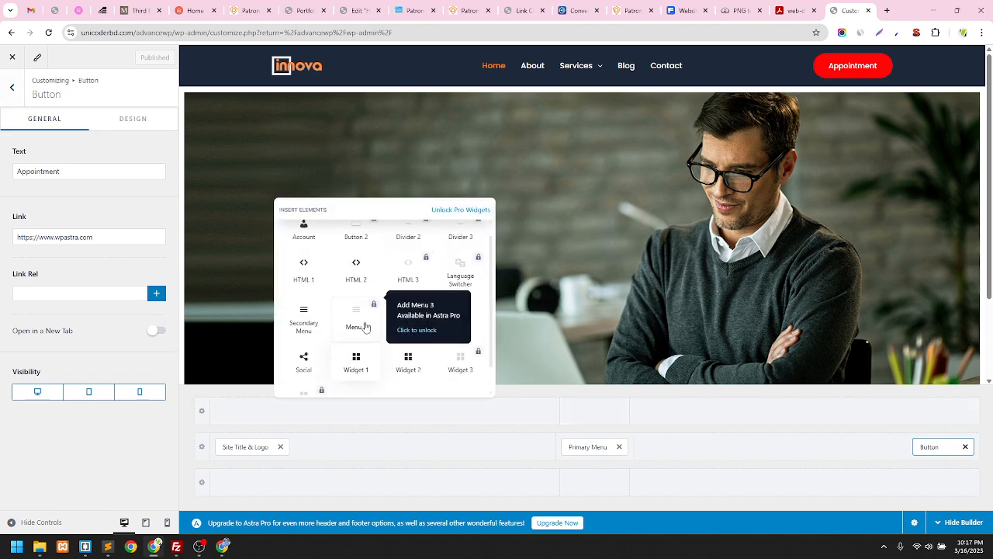
scroll(365, 326, "up", 2)
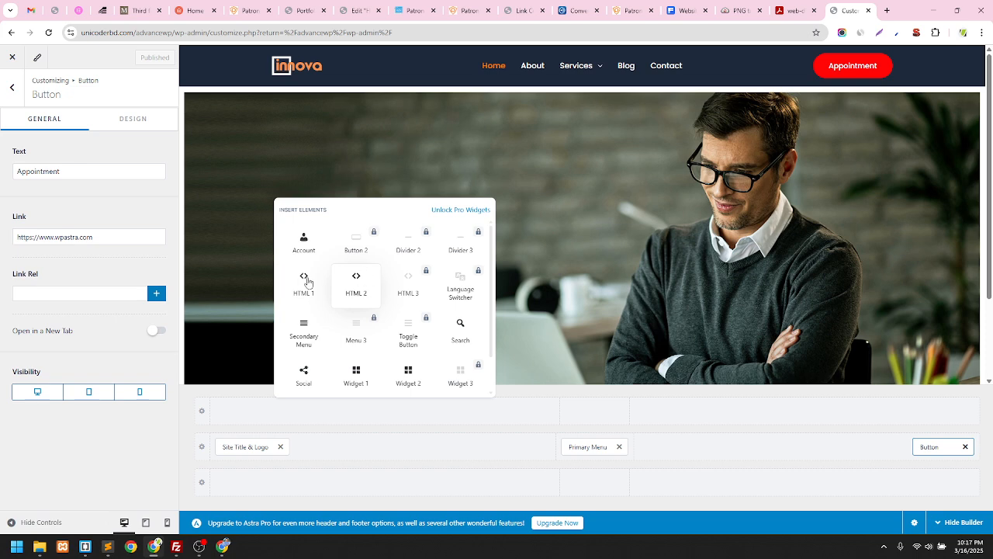
scroll(450, 349, "down", 1)
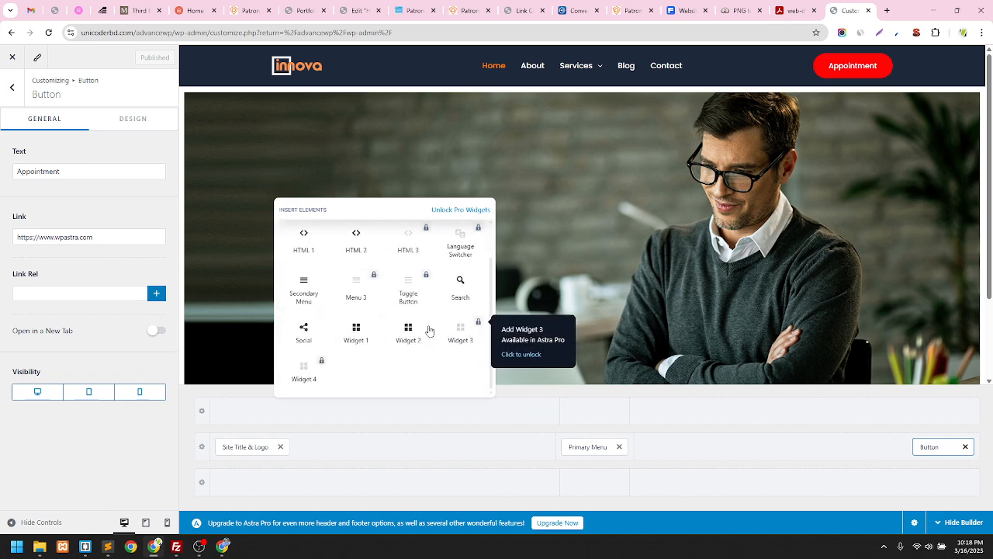
scroll(318, 318, "up", 2)
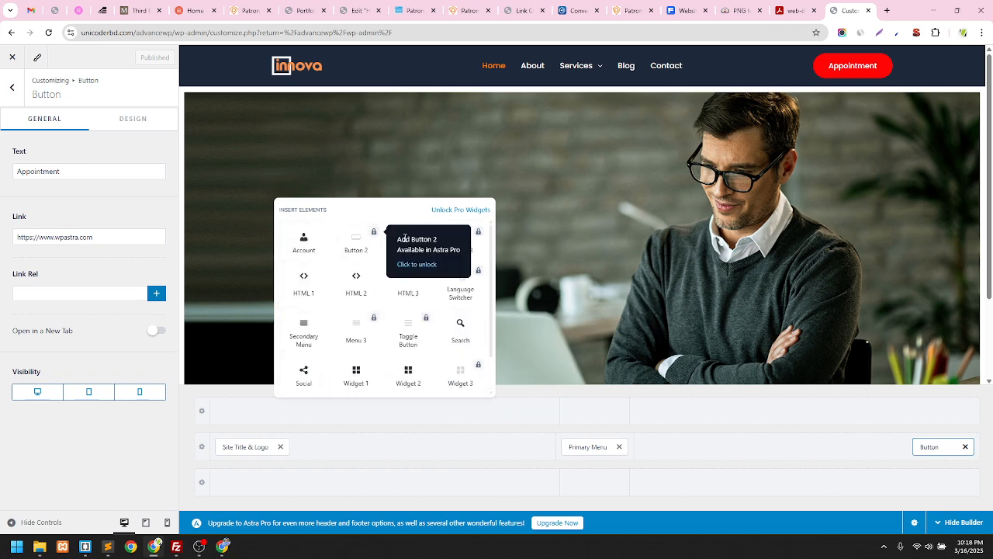
left_click(457, 465)
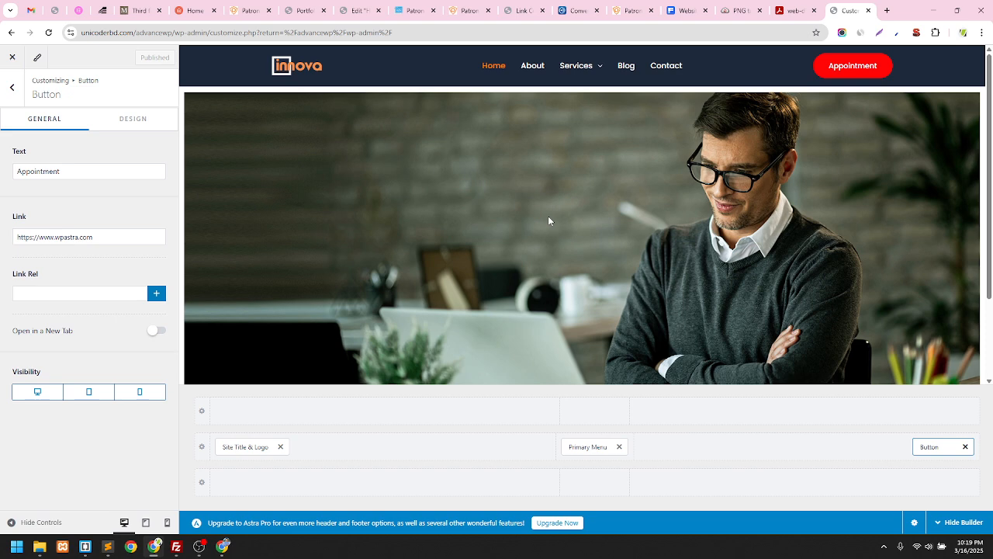
Insert a Social element with Facebook, Twitter and Instagram icons into the top header row
scroll(570, 216, "down", 3)
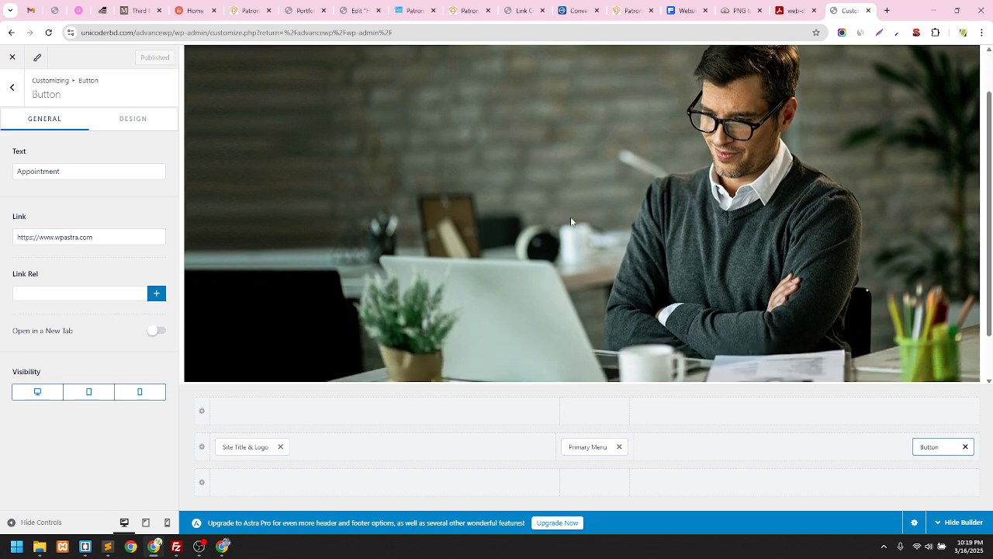
scroll(571, 216, "up", 3)
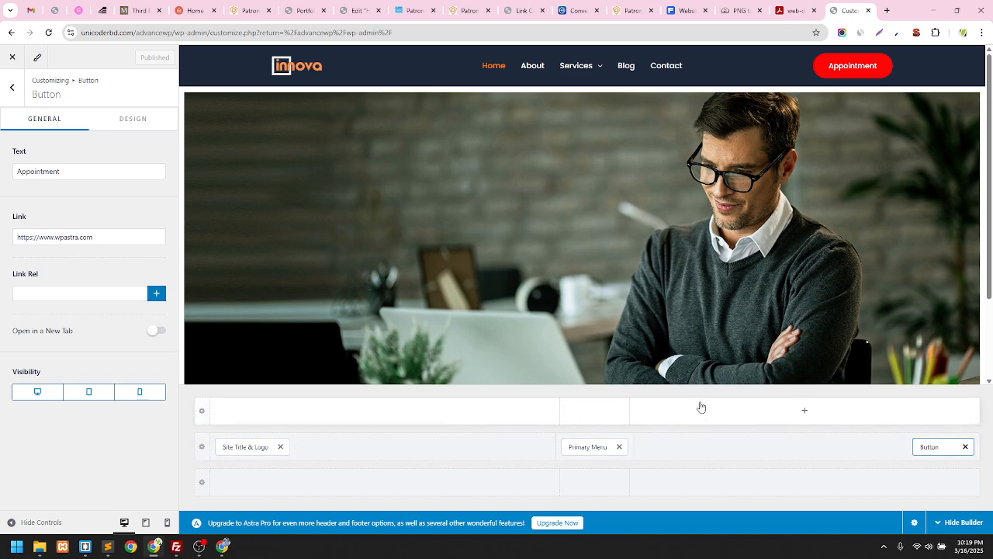
left_click(385, 412)
scroll(370, 355, "down", 1)
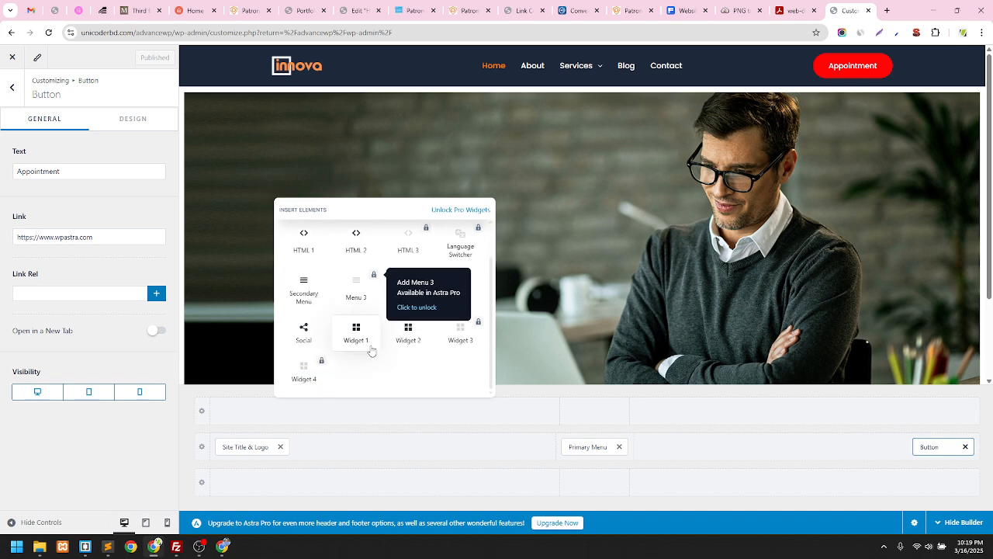
left_click(305, 332)
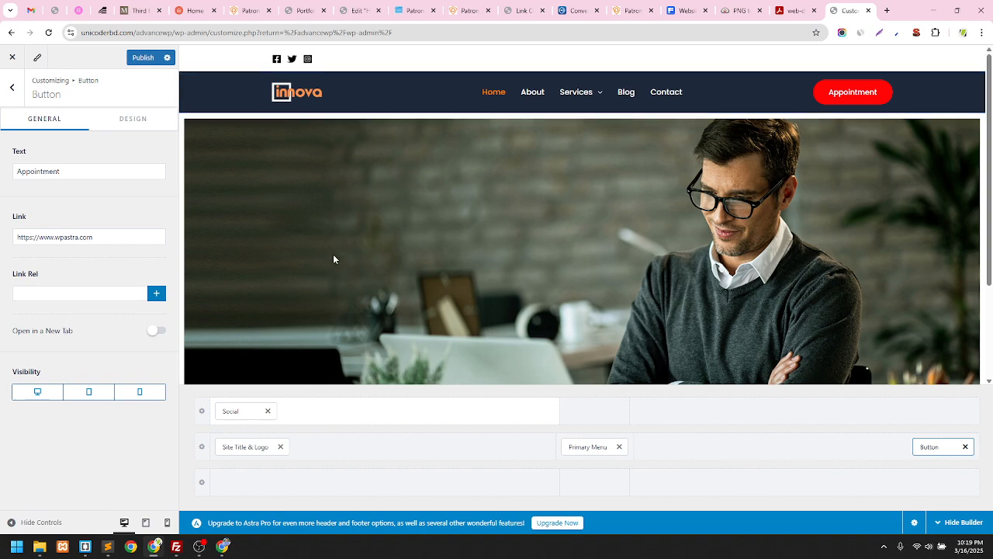
Open the Social element's settings and look through the social network list
left_click(198, 548)
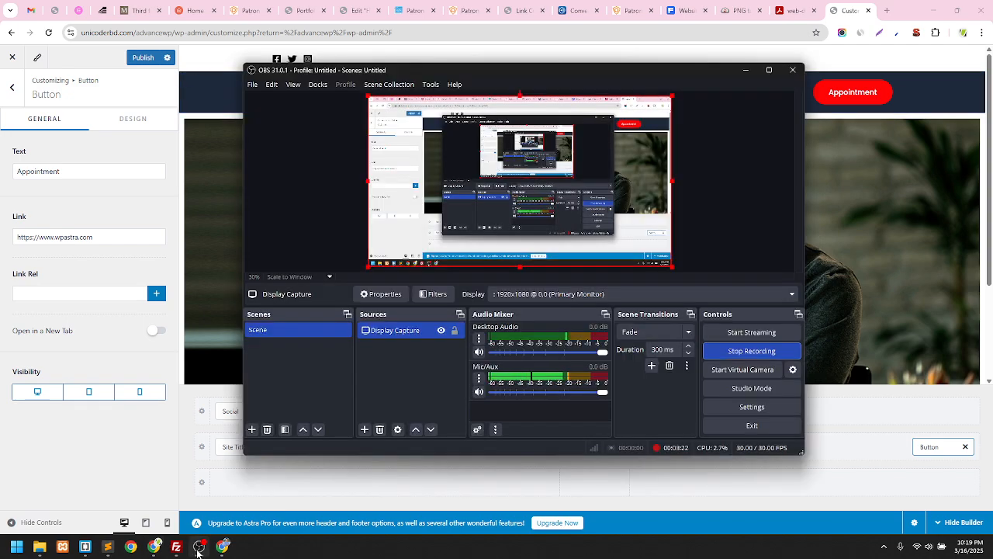
left_click(198, 548)
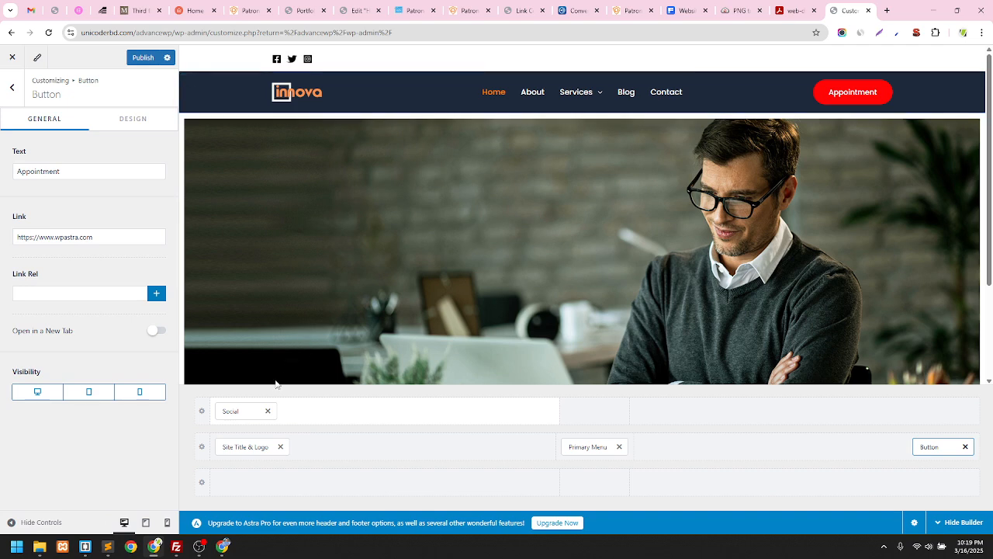
left_click(242, 409)
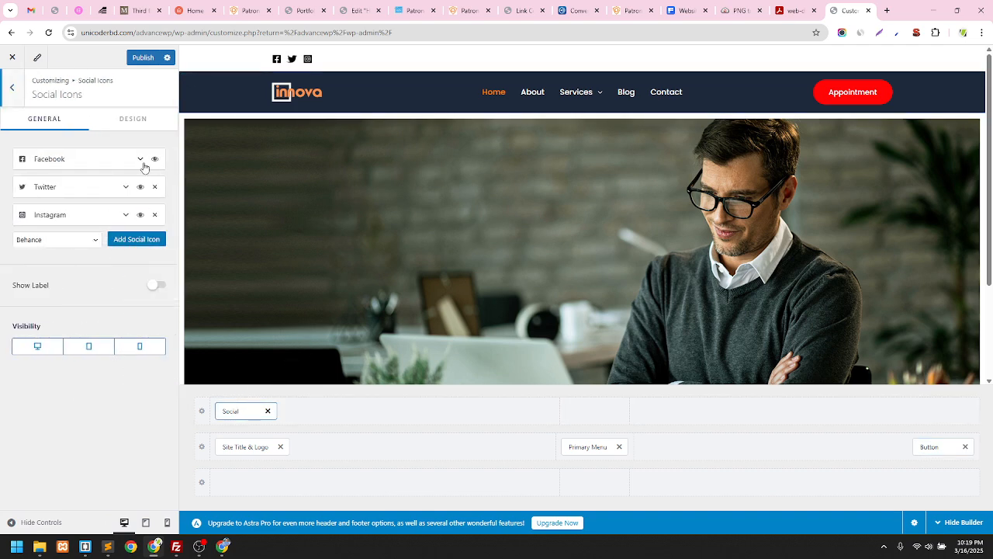
left_click(225, 412)
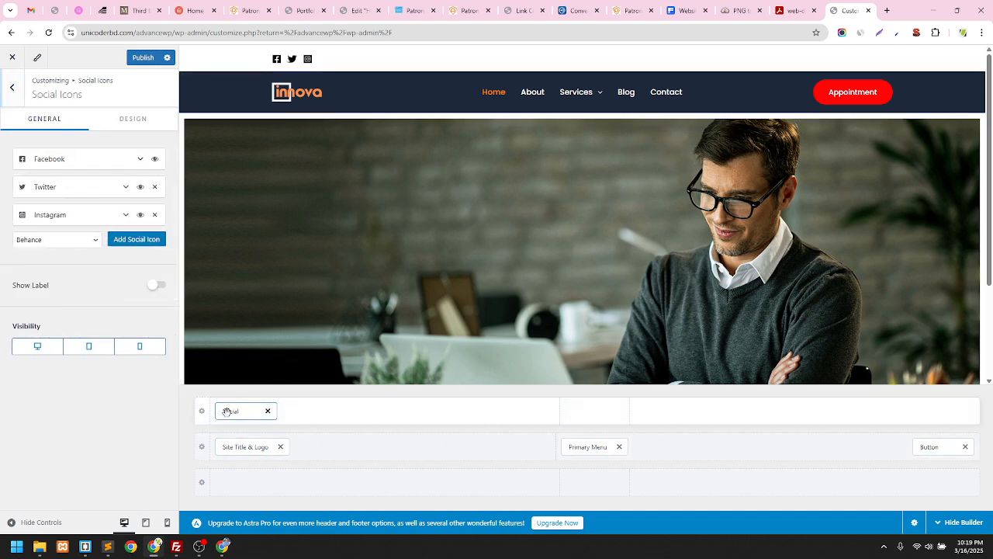
left_click(48, 242)
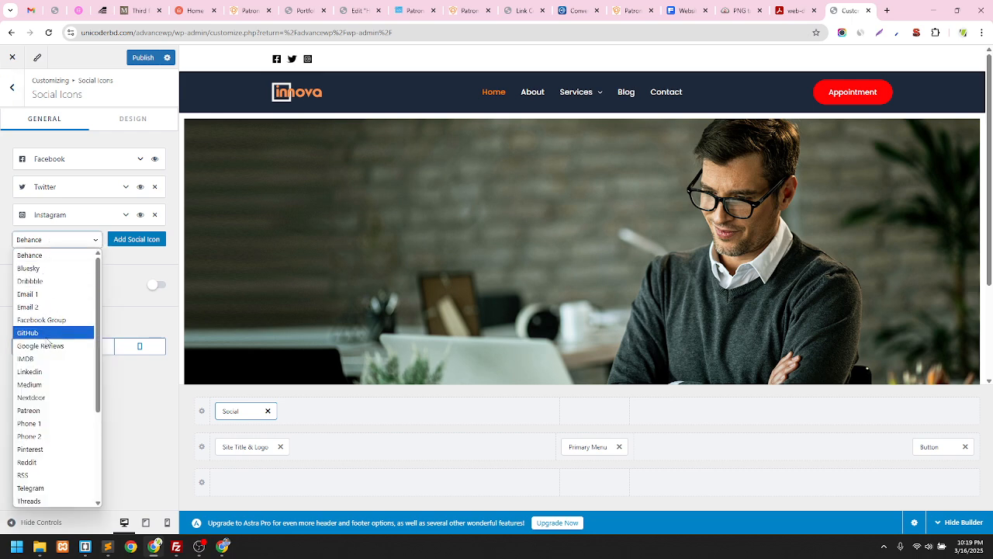
scroll(34, 350, "down", 2)
scroll(34, 353, "up", 2)
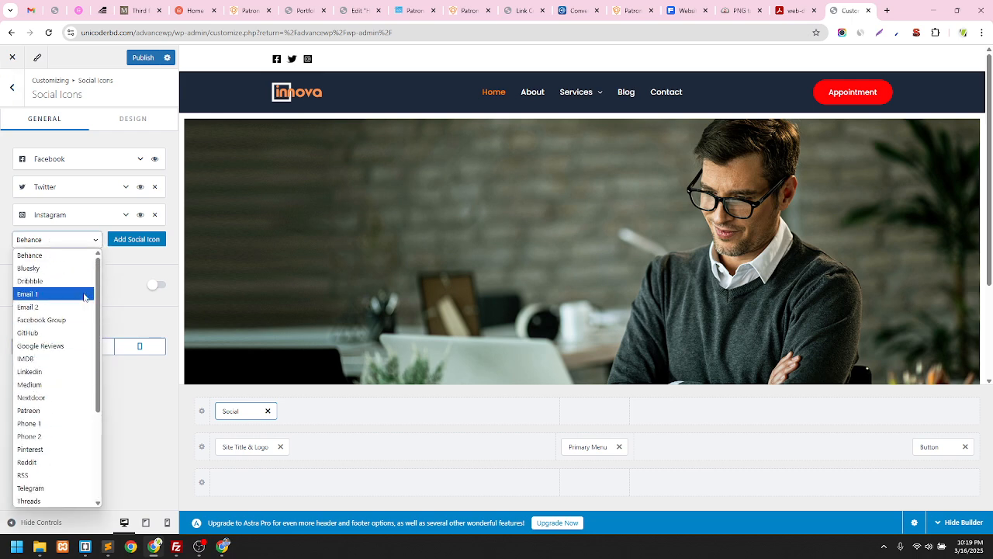
left_click(138, 277)
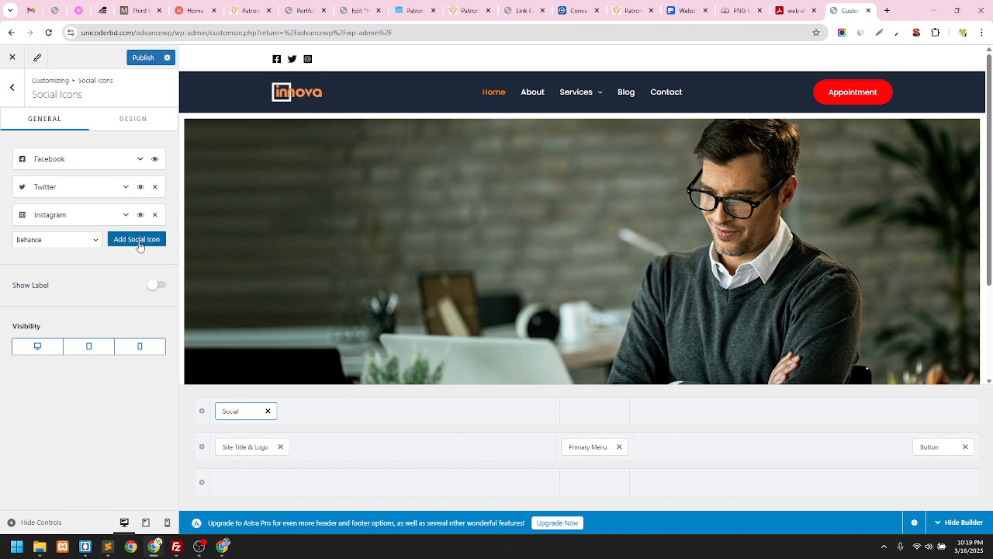
Add a WhatsApp icon after Instagram and expand its details
left_click(60, 243)
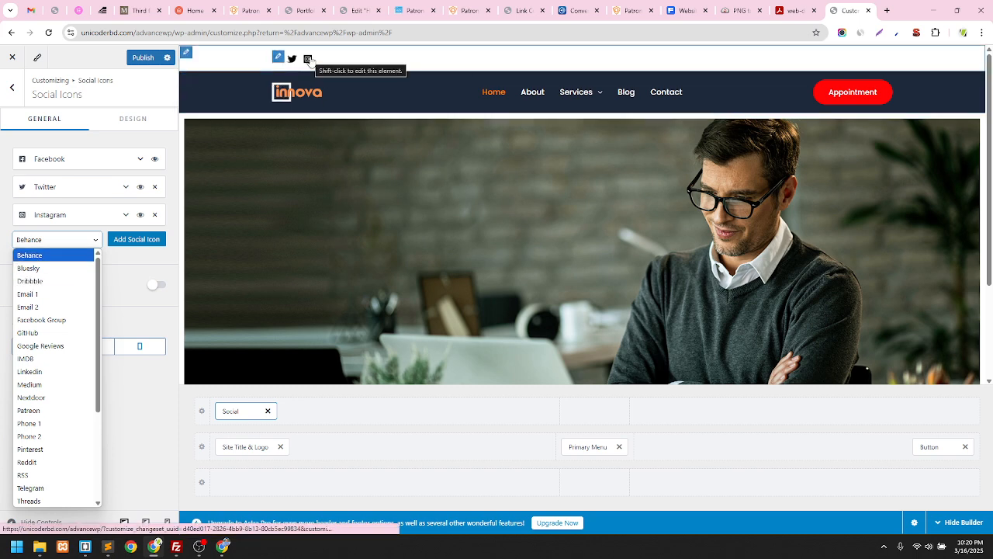
scroll(68, 309, "down", 3)
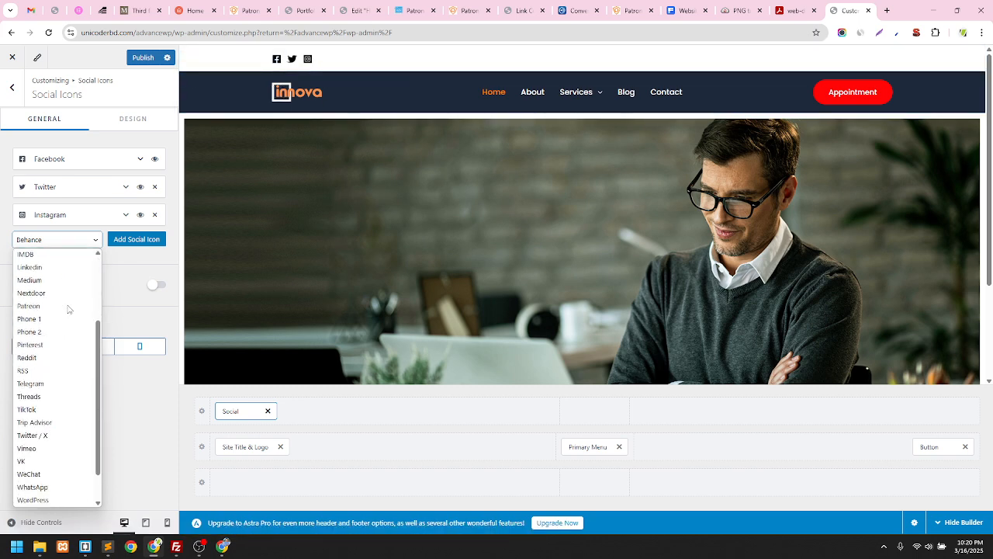
scroll(67, 314, "down", 1)
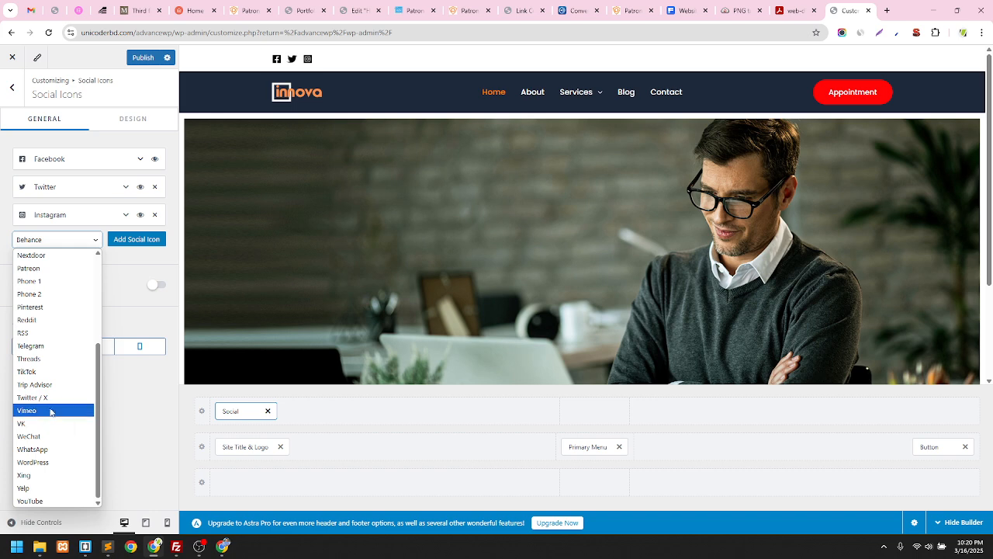
left_click(42, 450)
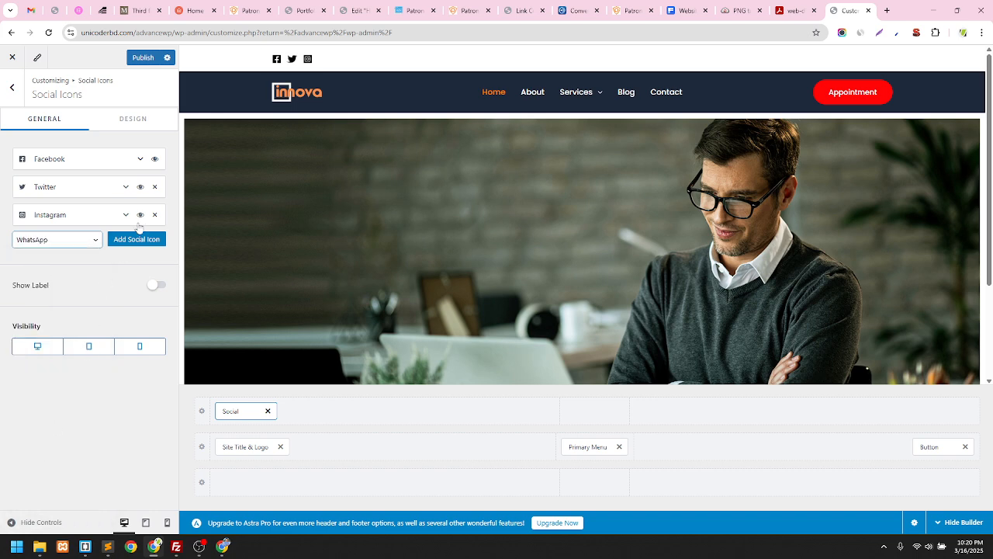
left_click(138, 239)
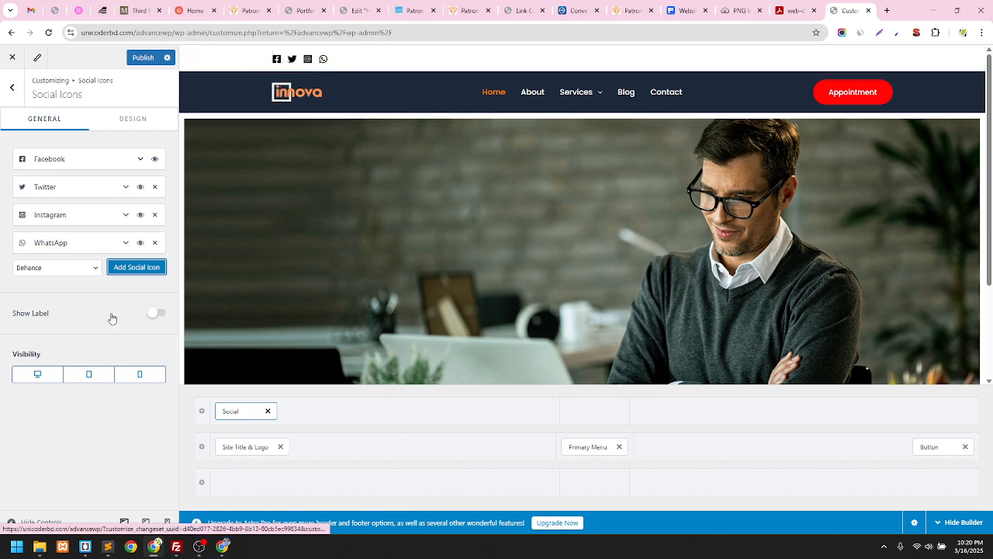
left_click(127, 245)
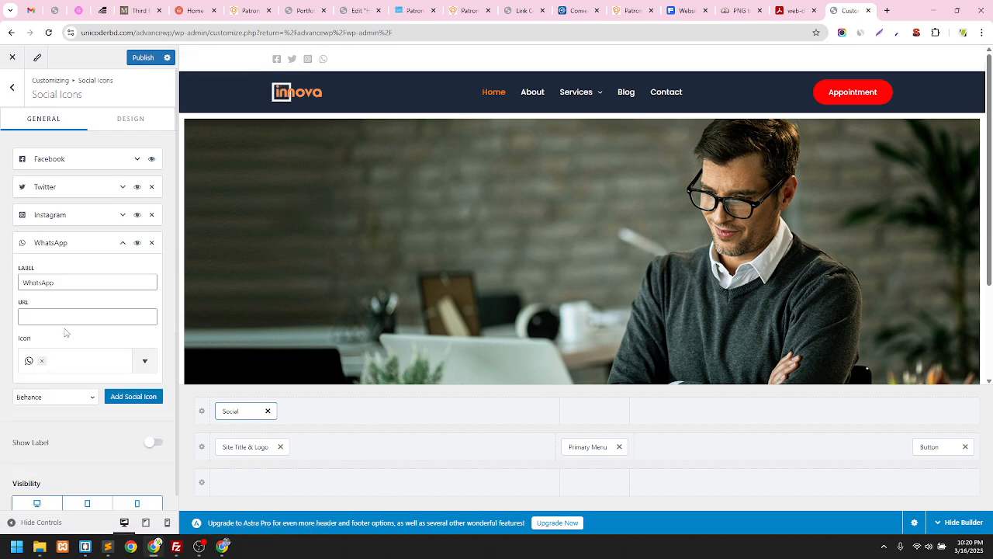
Check the WhatsApp link field and Instagram icon entry, leaving both collapsed
left_click(44, 313)
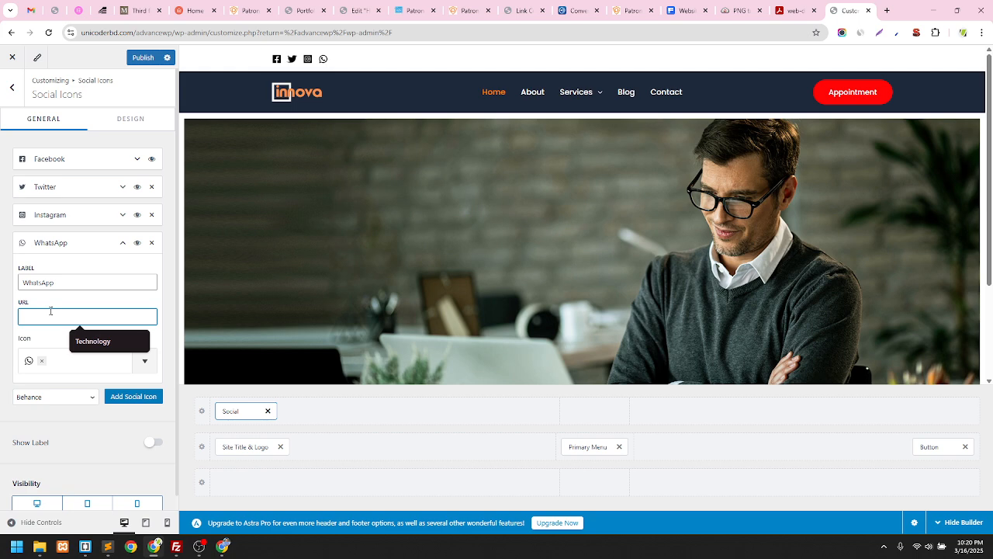
left_click(62, 245)
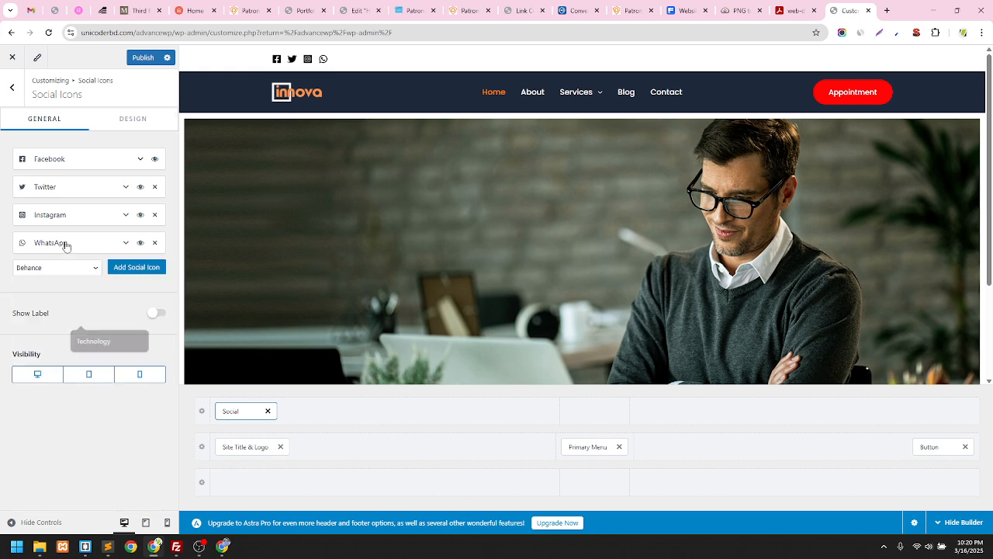
left_click(64, 247)
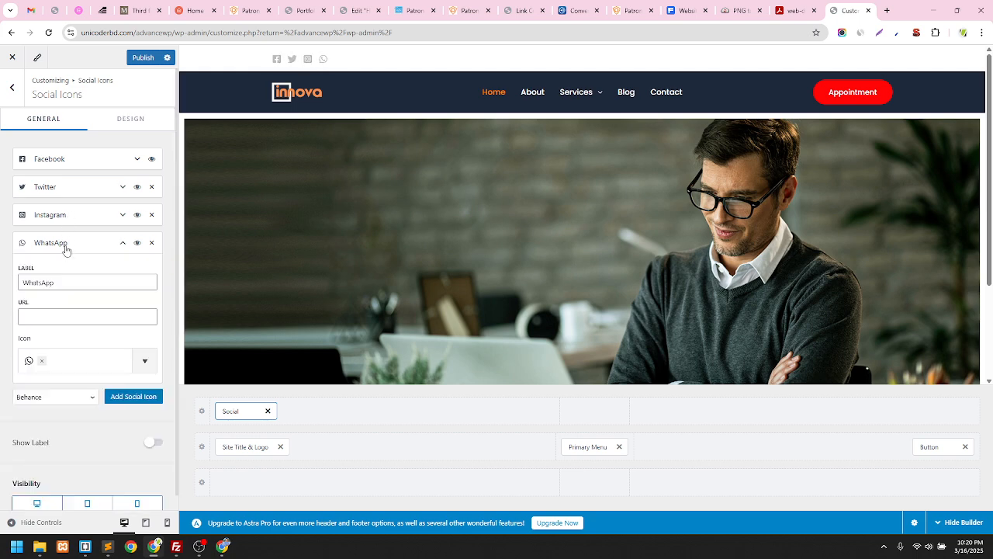
left_click(65, 246)
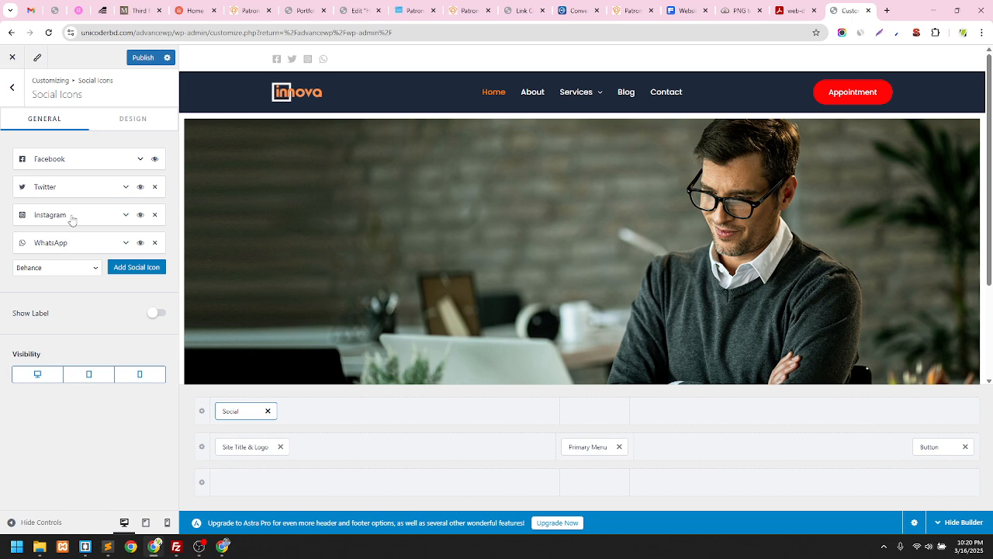
left_click(69, 217)
left_click(53, 216)
Keep labels off and hide the social icons on tablet and mobile, leaving desktop only
left_click(157, 313)
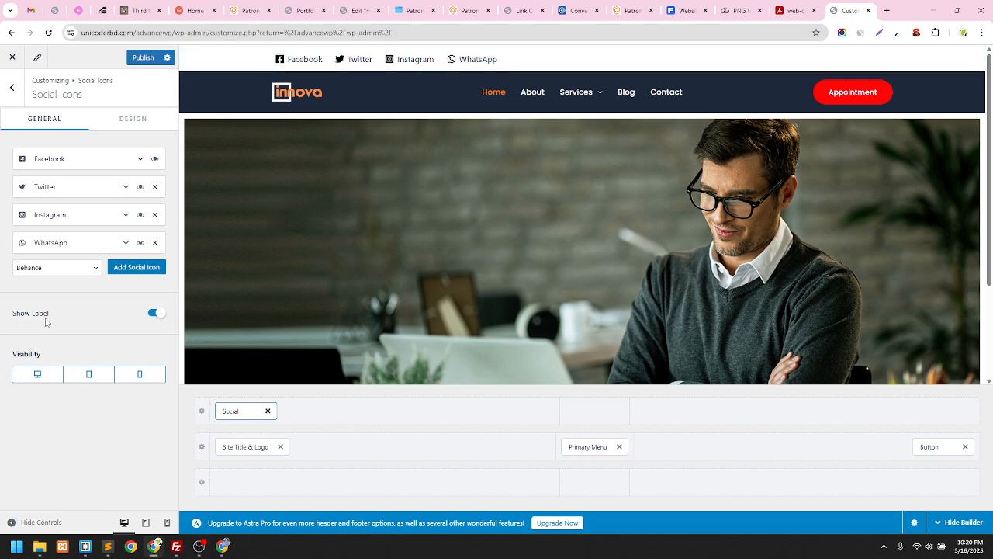
left_click(154, 315)
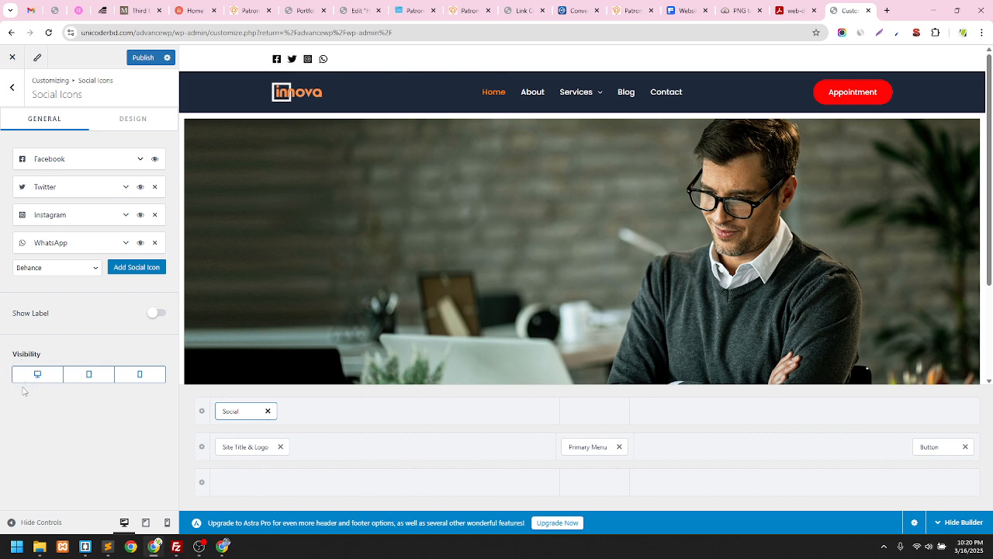
left_click(99, 375)
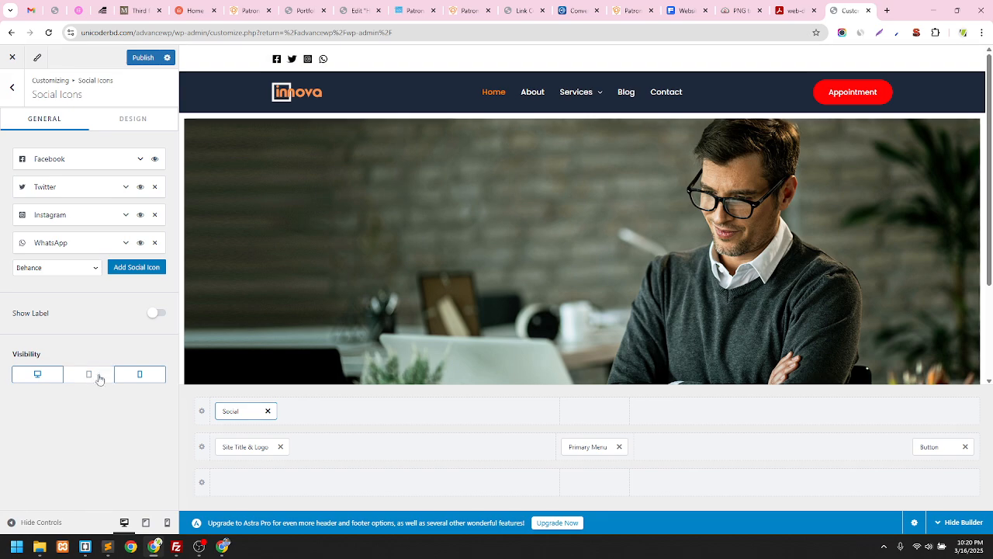
left_click(139, 376)
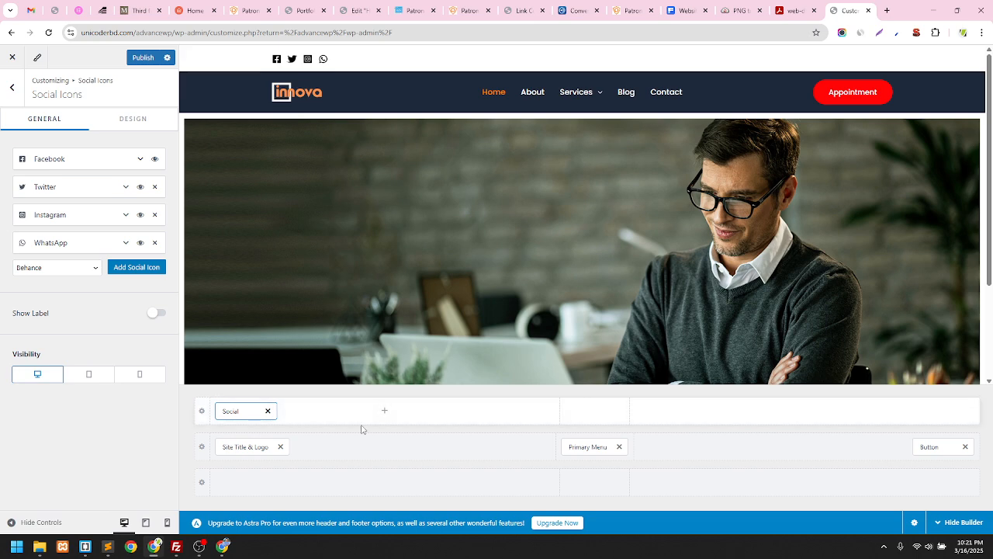
Insert an HTML 1 element at the right end of the top header row
left_click(805, 413)
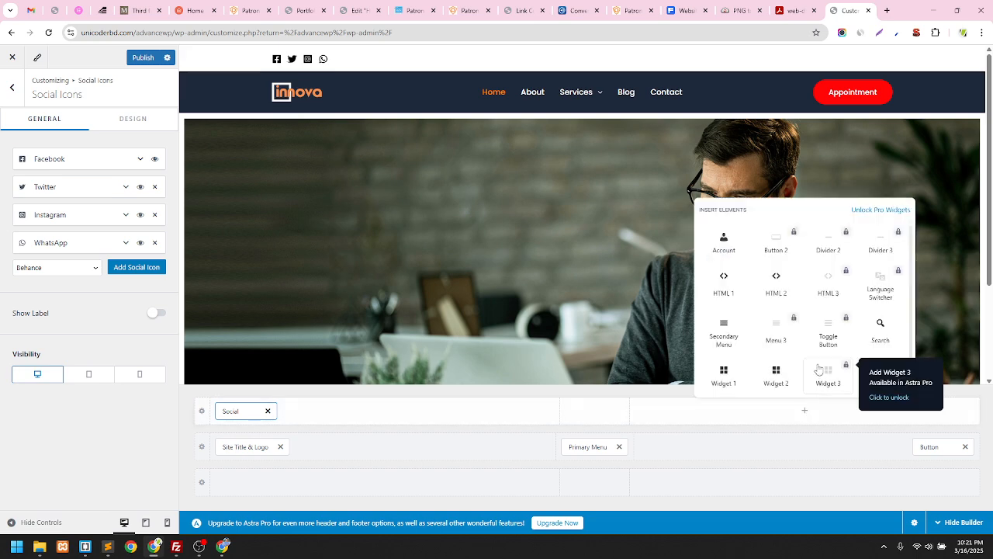
scroll(843, 305, "down", 1)
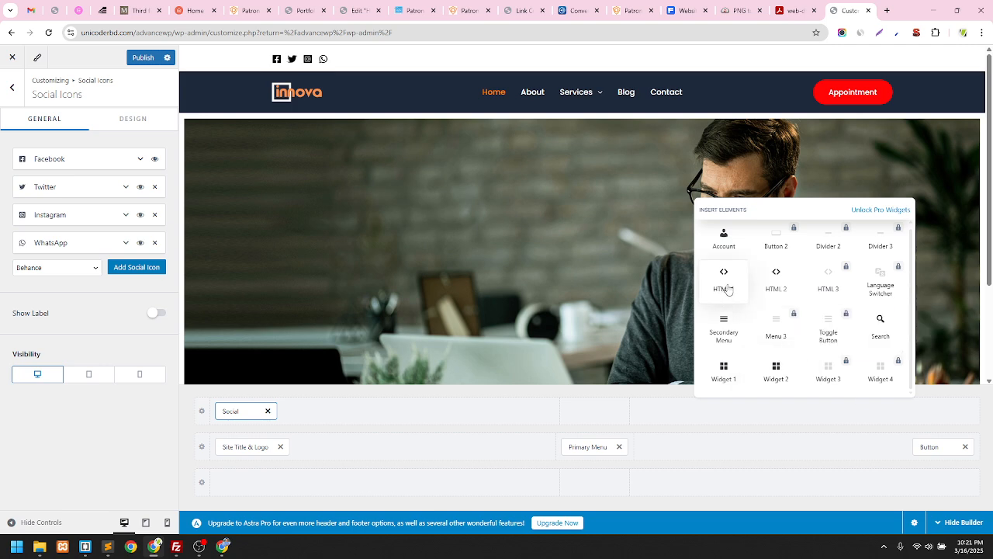
scroll(760, 282, "up", 1)
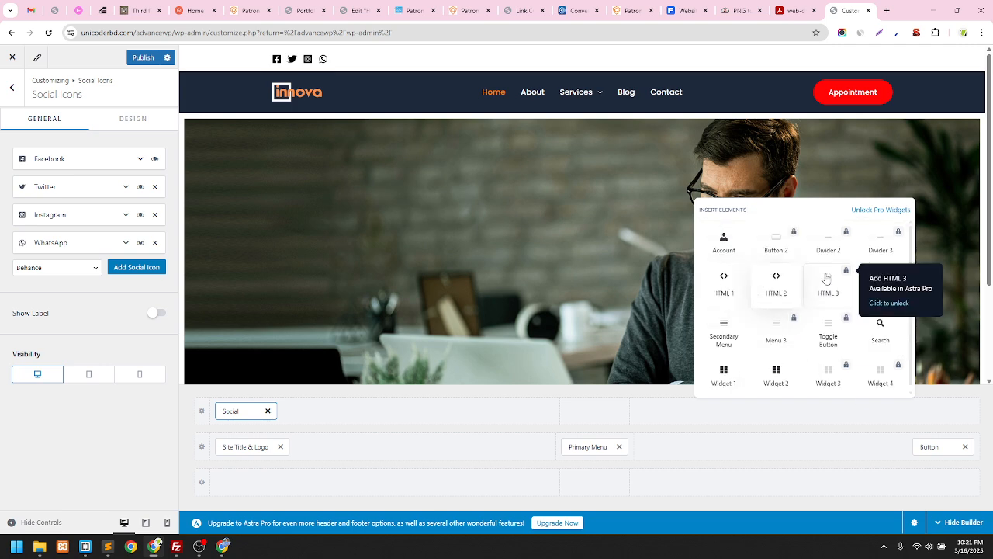
left_click(727, 287)
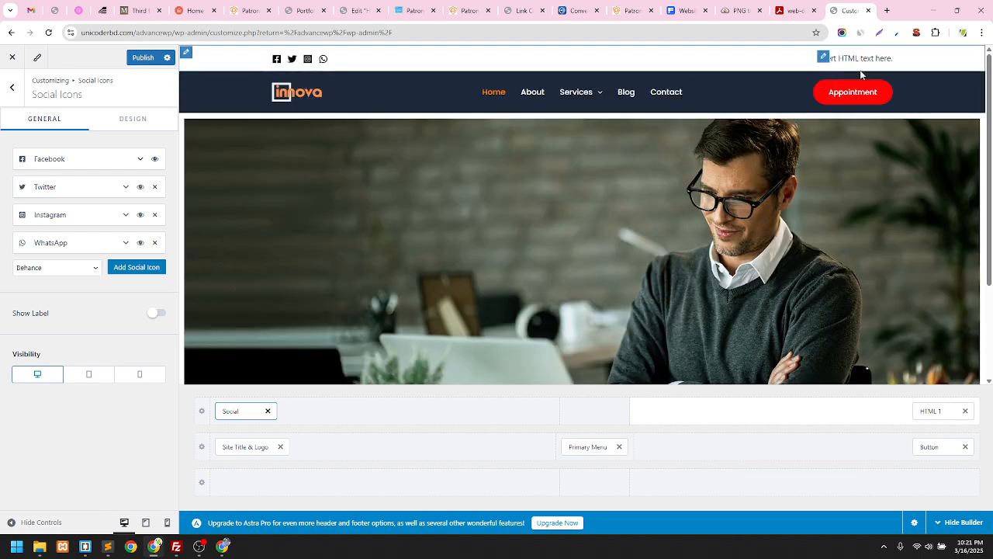
Replace the HTML 1 placeholder text with the contact phone number
left_click(928, 411)
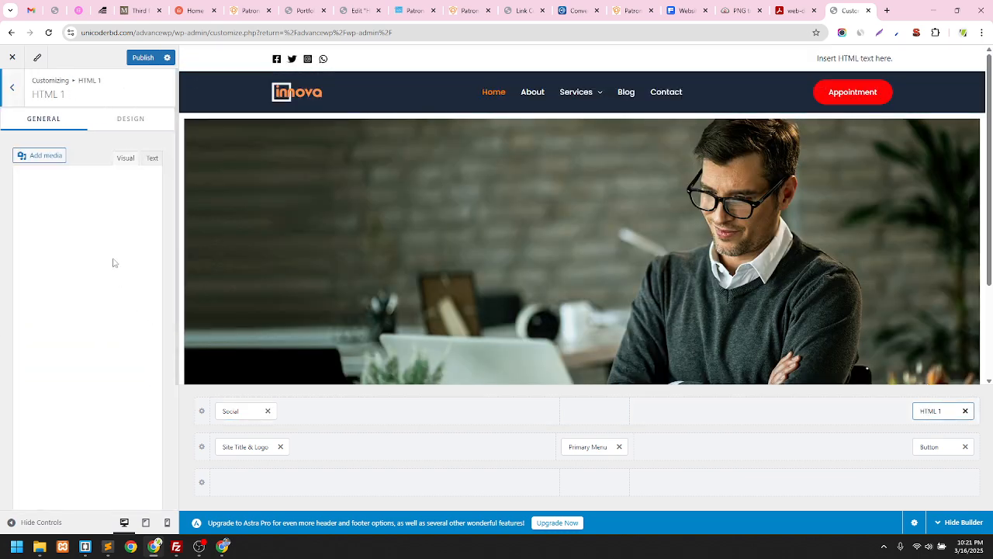
left_click_drag(104, 256, 2, 259)
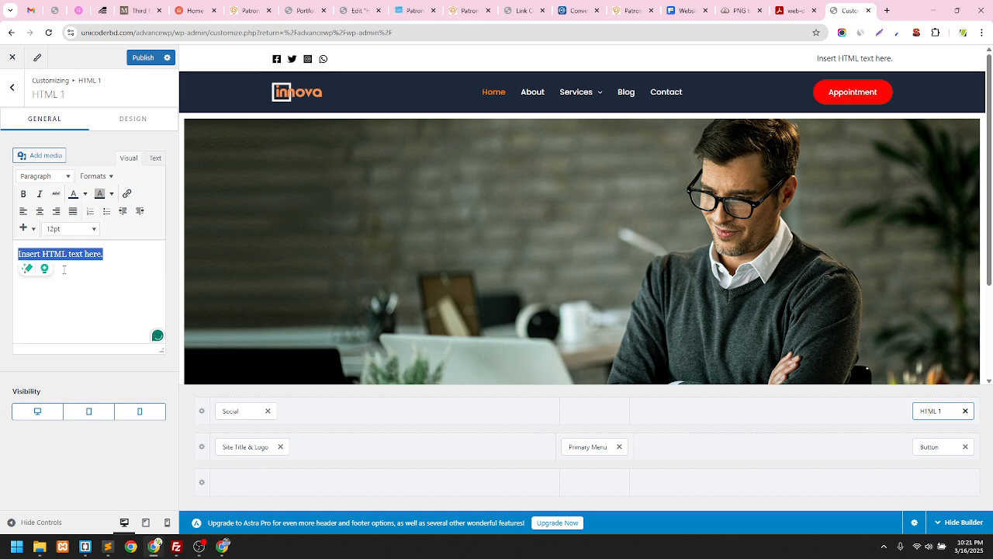
left_click(155, 159)
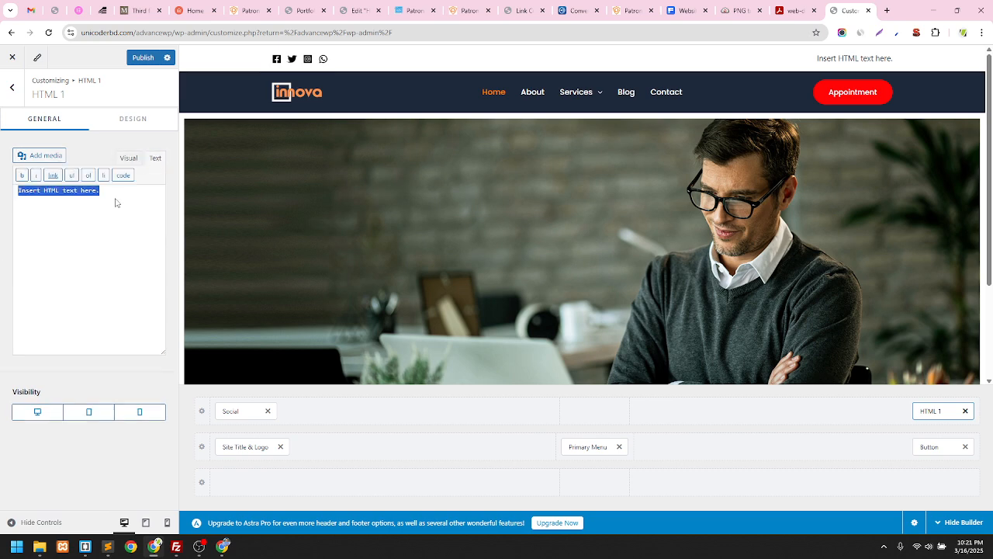
key("BackSpace")
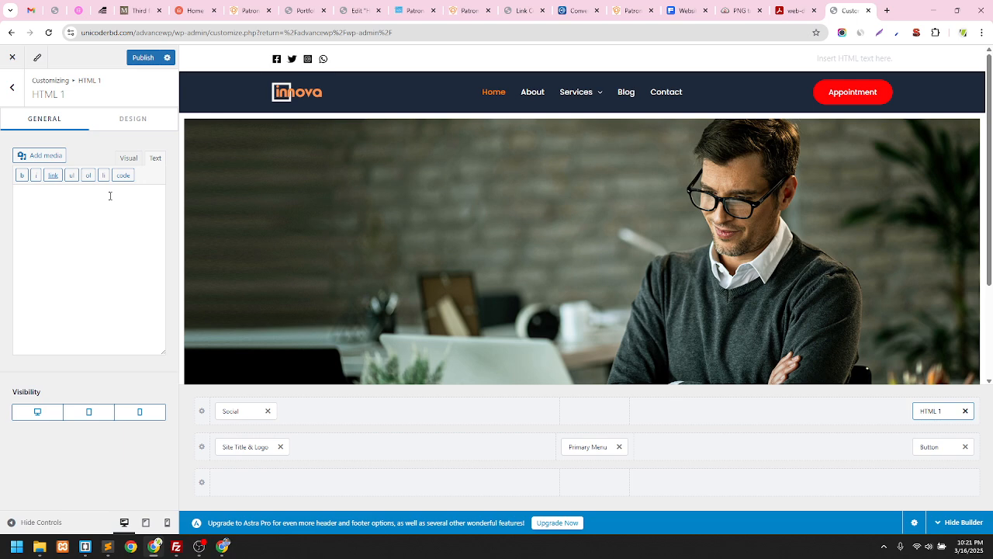
left_click(130, 159)
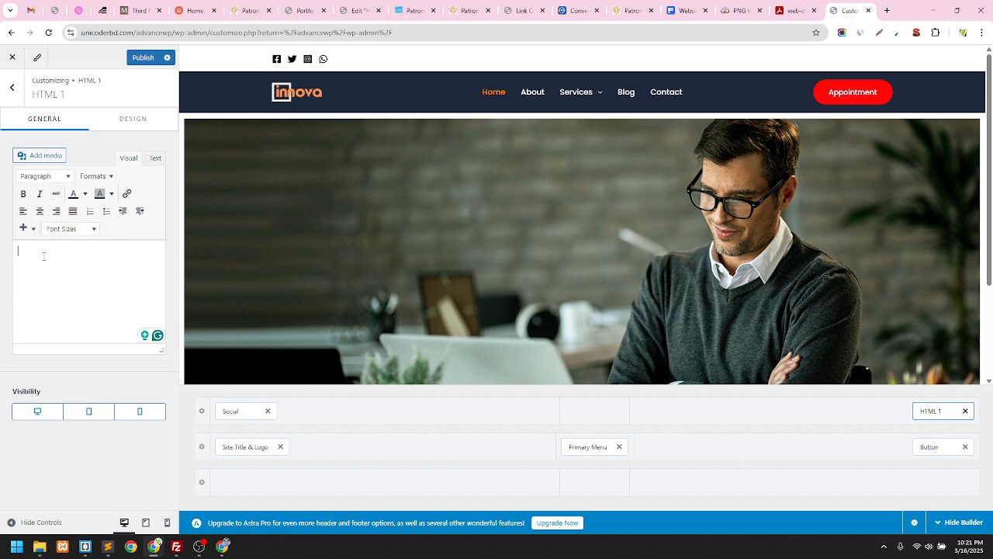
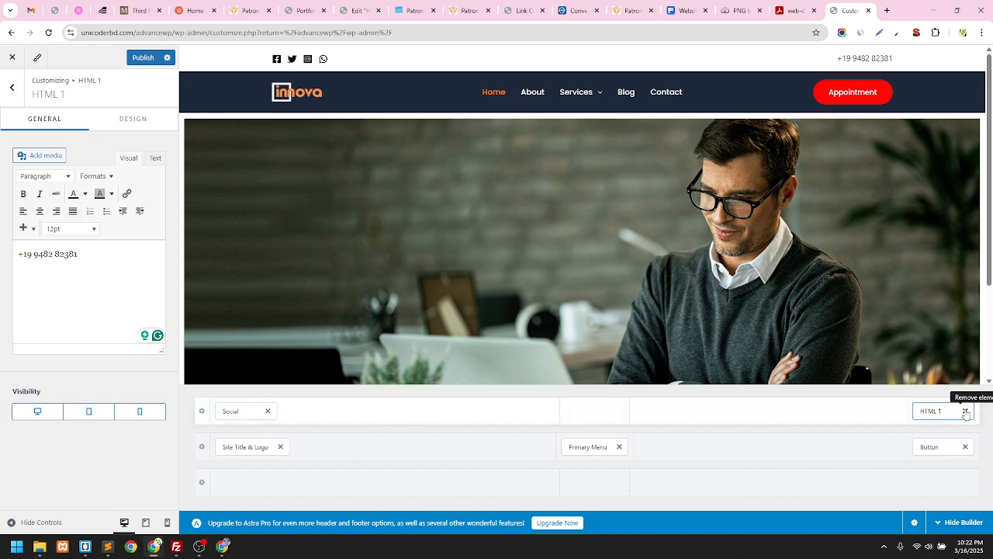
left_click(805, 411)
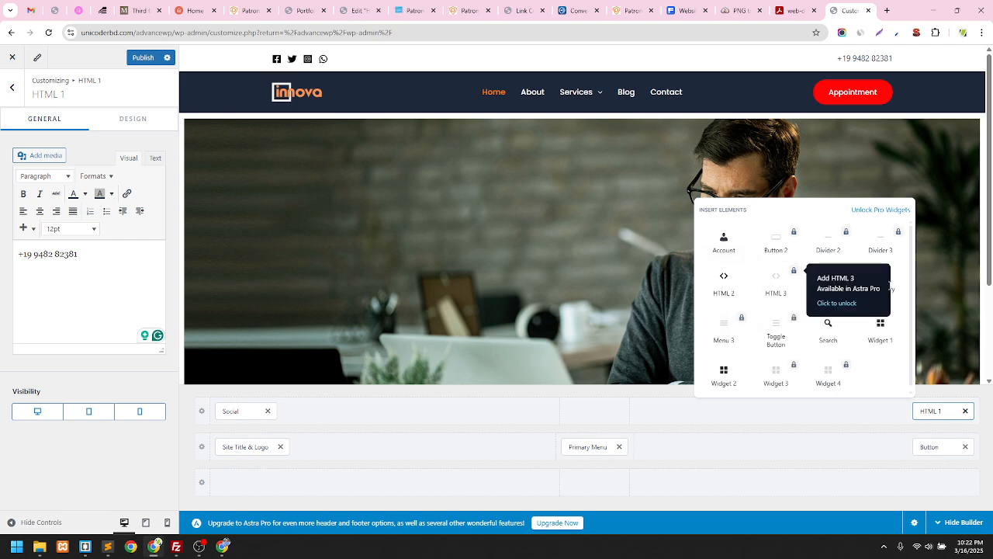
Delete the HTML 1 phone-number element from the top header row
left_click(965, 411)
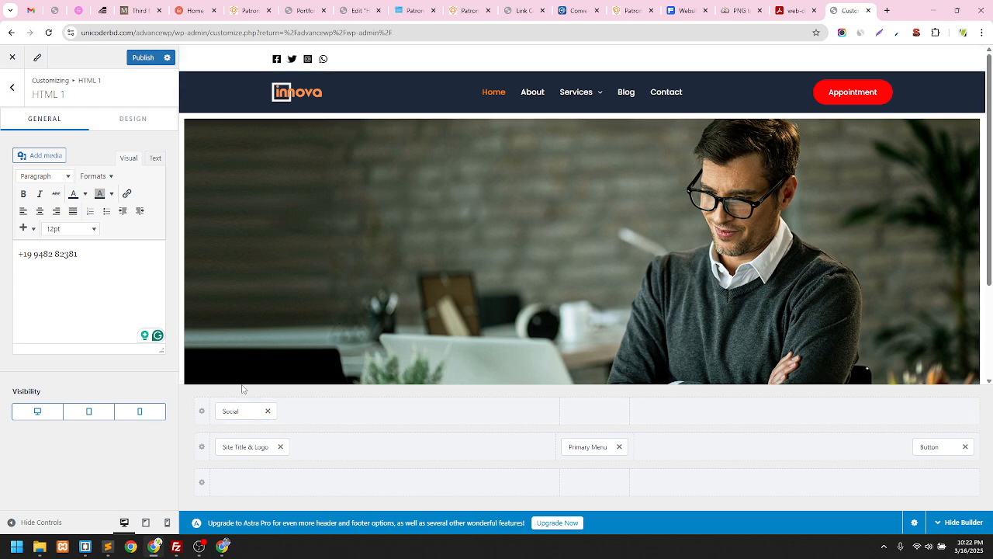
Set the Above Header row height to 40 px and show its Design settings
left_click(201, 412)
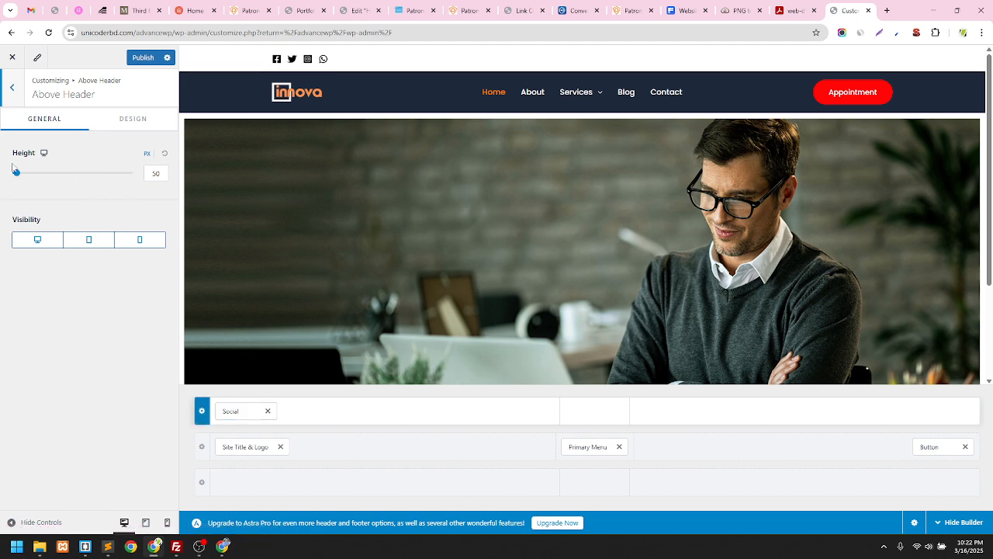
left_click(157, 174)
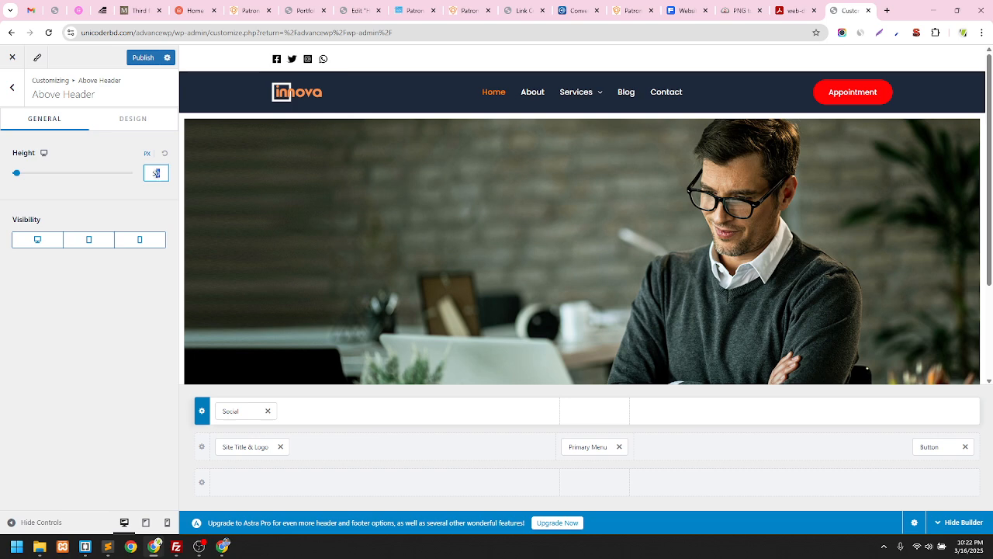
left_click_drag(149, 176, 150, 176)
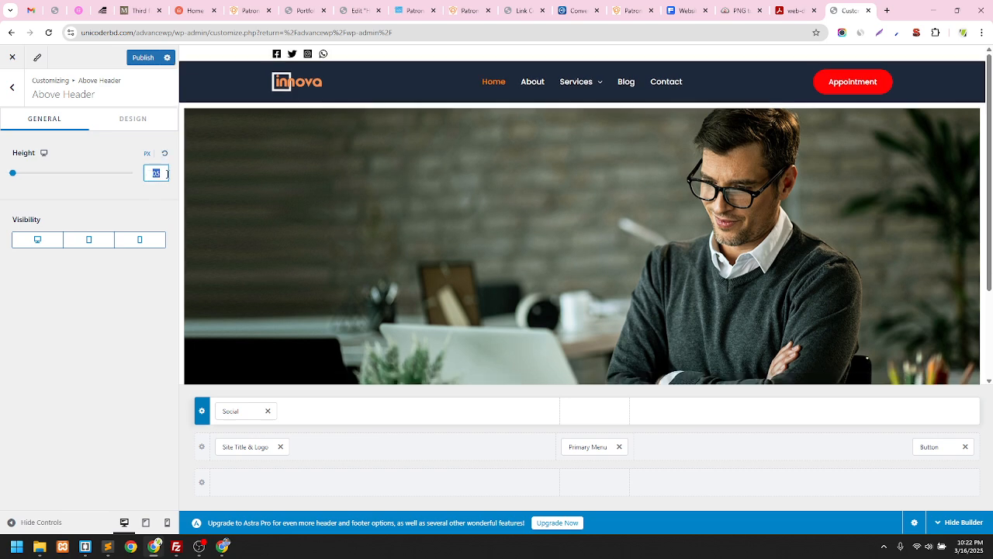
left_click(138, 292)
left_click_drag(156, 174, 148, 174)
type("40")
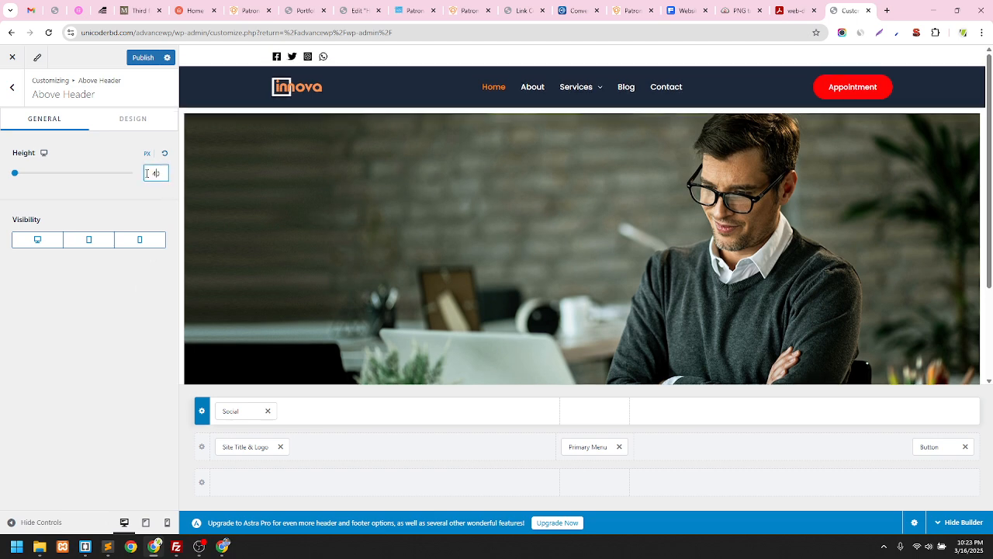
left_click(132, 118)
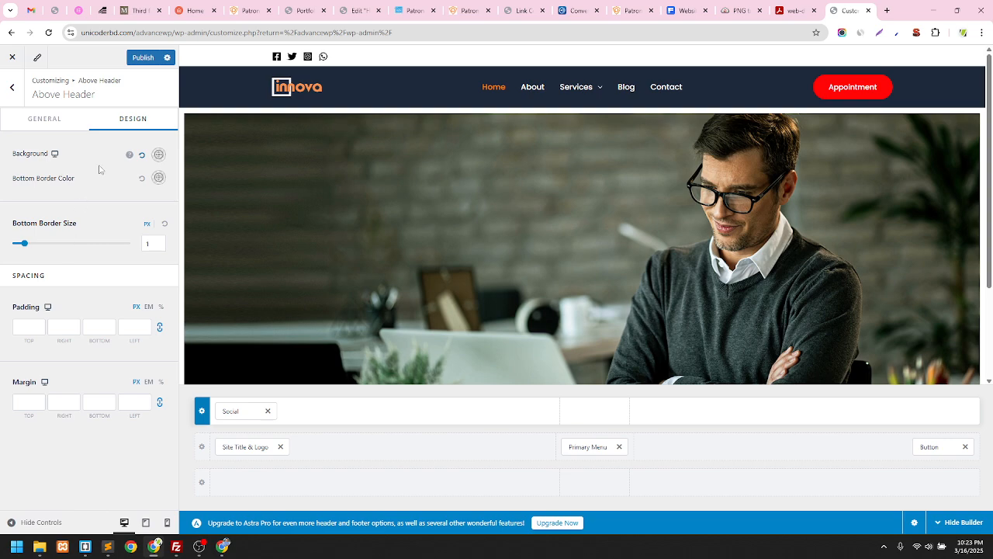
Remove the Social element from the top header row and publish the header changes
left_click(268, 412)
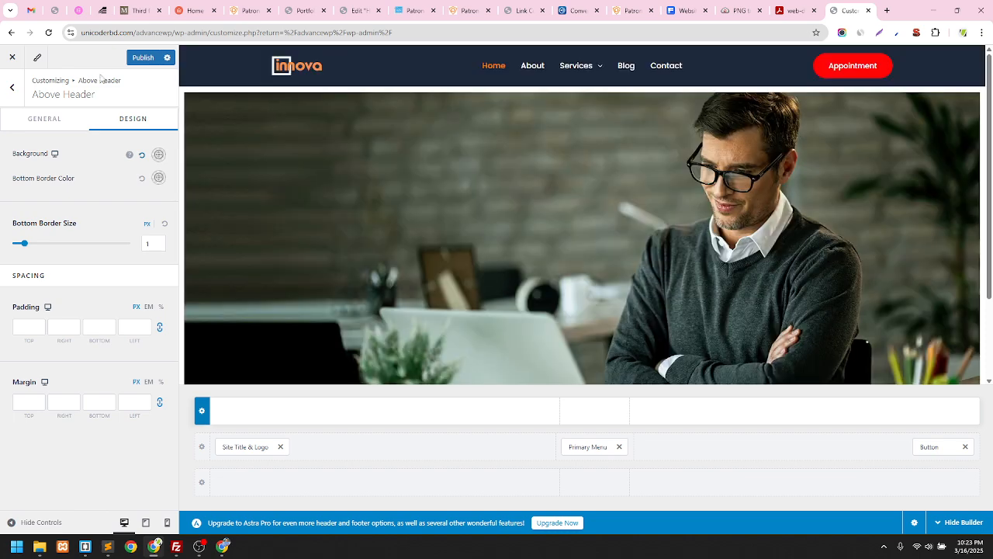
left_click(142, 58)
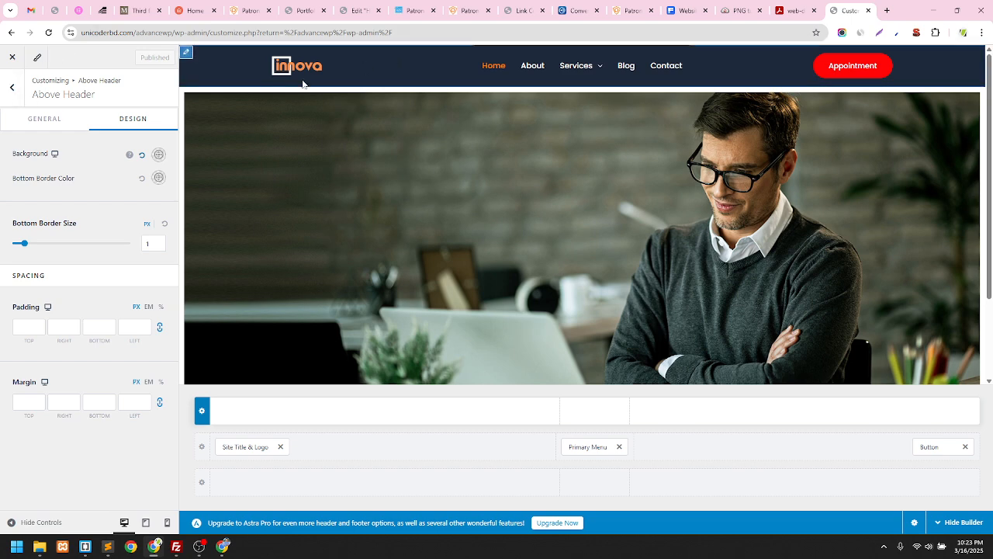
left_click(10, 91)
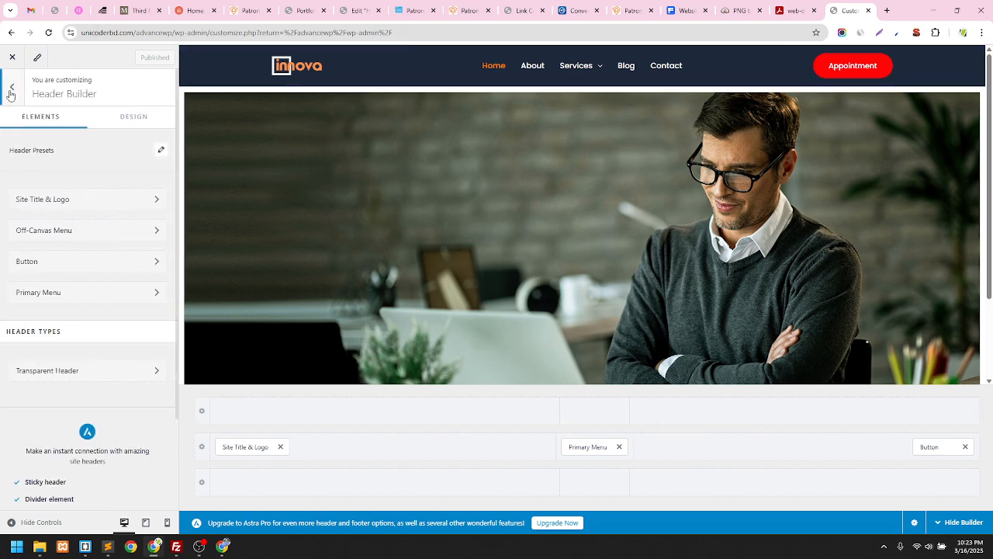
Look through the Blog / Archive and Page sections, ending on the top-level section list
left_click(10, 88)
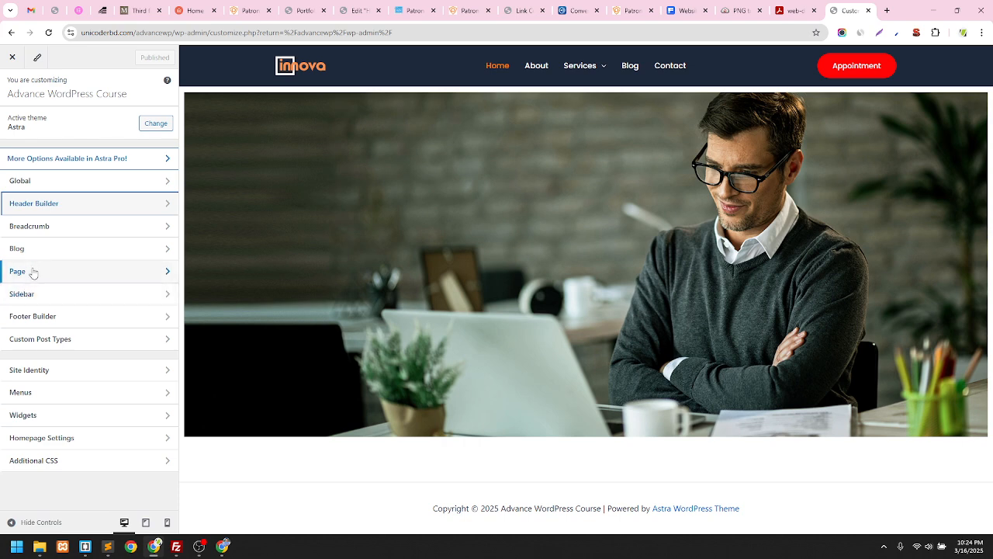
left_click(93, 260)
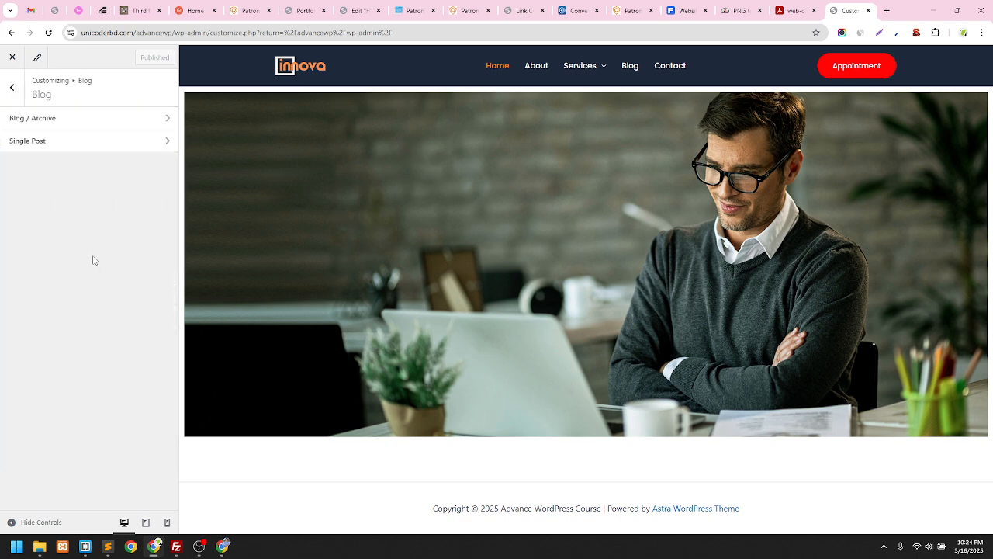
left_click(122, 128)
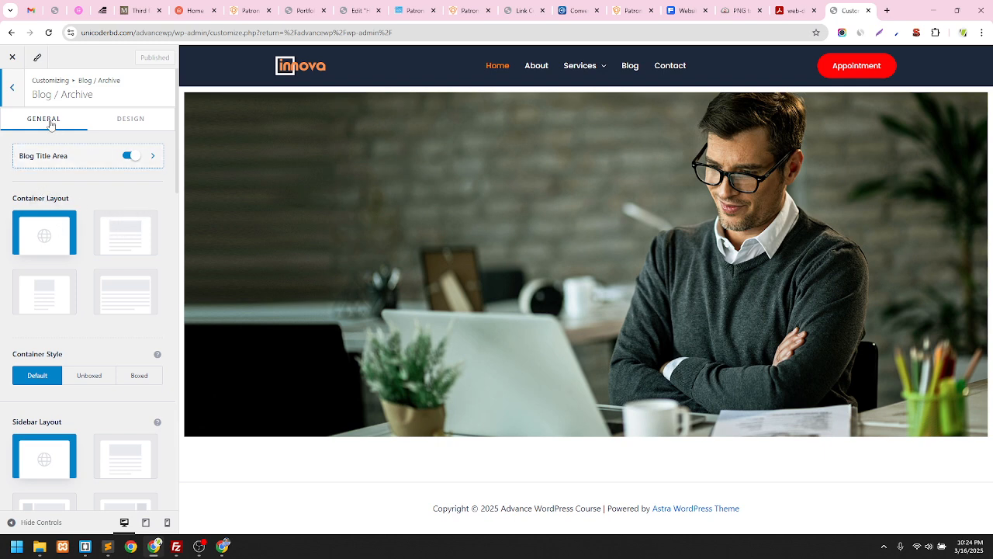
left_click(12, 90)
left_click(13, 90)
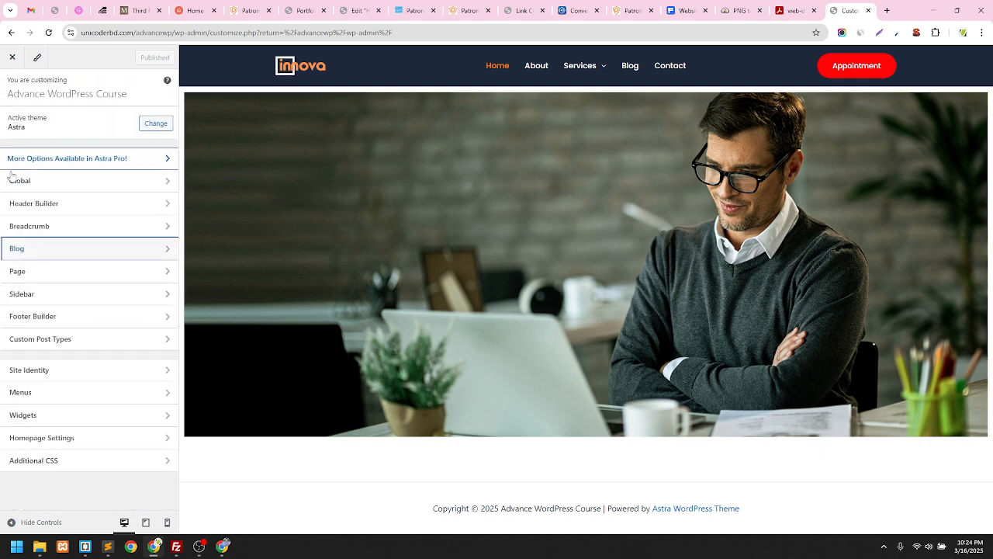
left_click(64, 279)
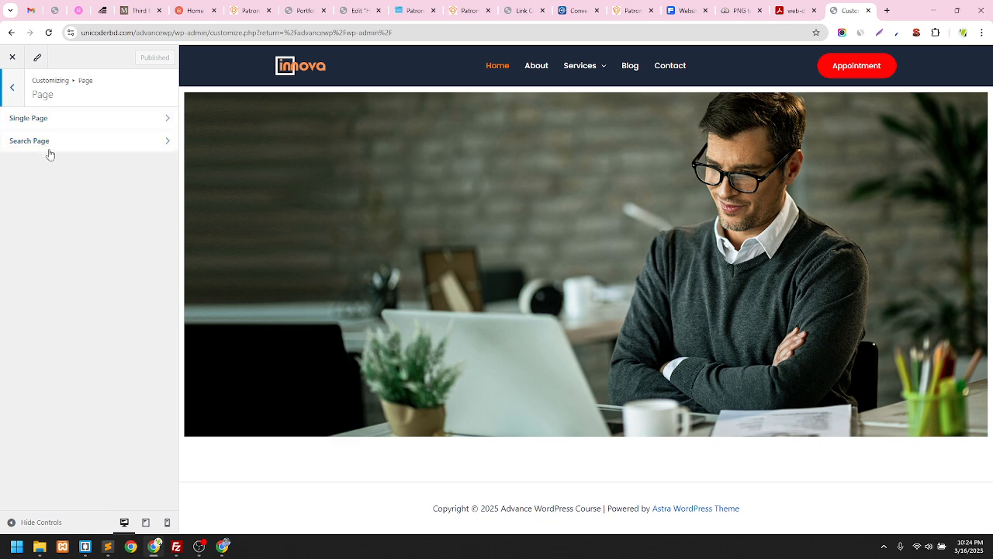
left_click(13, 92)
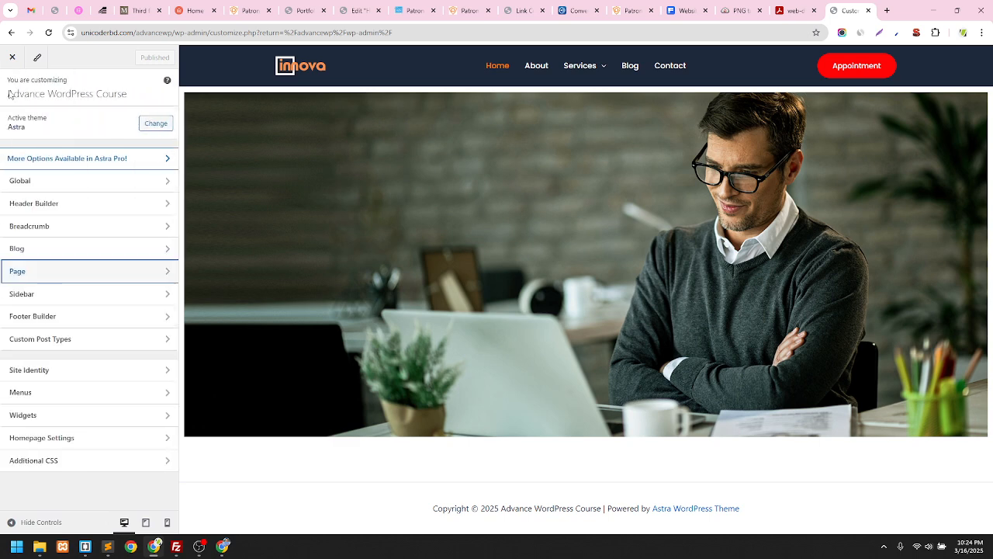
Show Global > Container settings: Normal layout, Boxed style, 1200 px width, 750 px narrow width
left_click(99, 180)
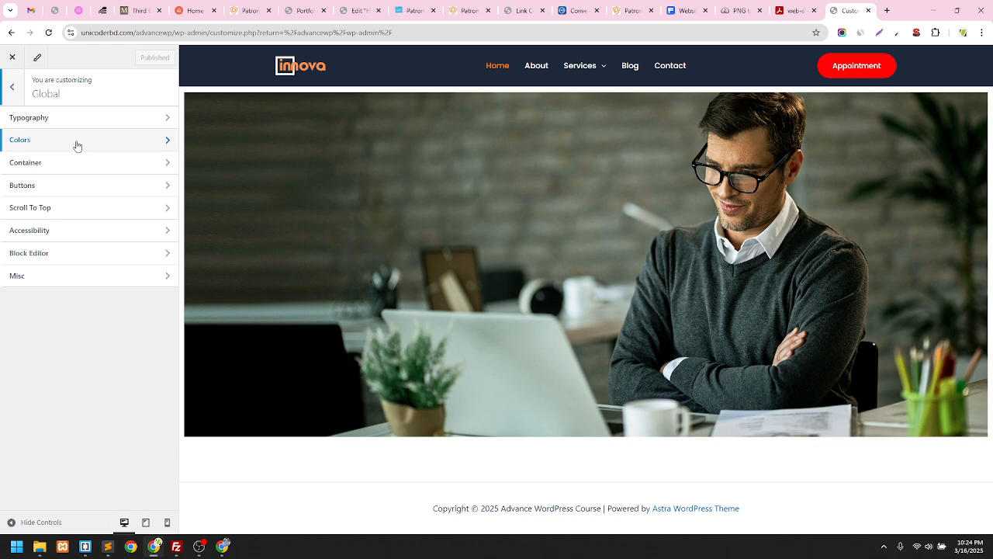
left_click(39, 163)
left_click(19, 93)
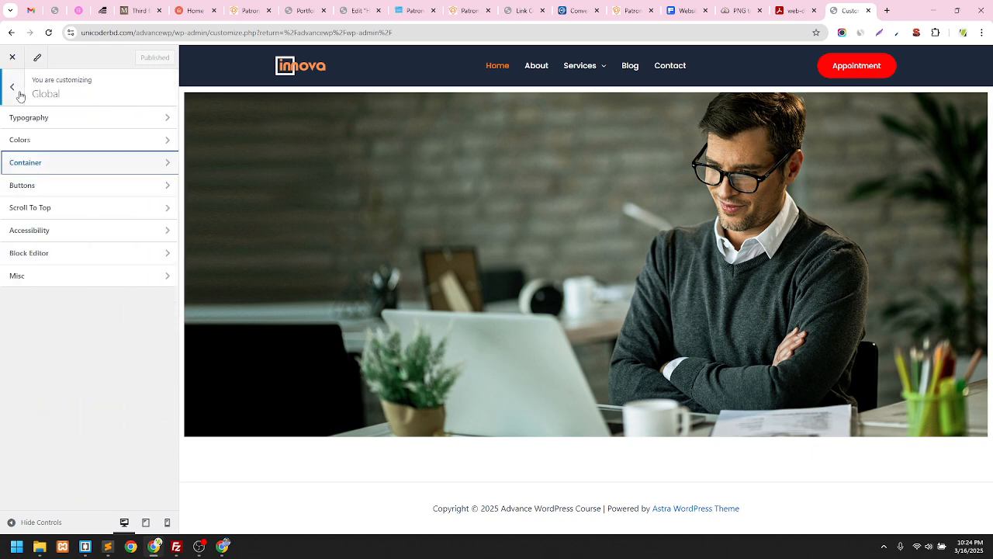
left_click(18, 93)
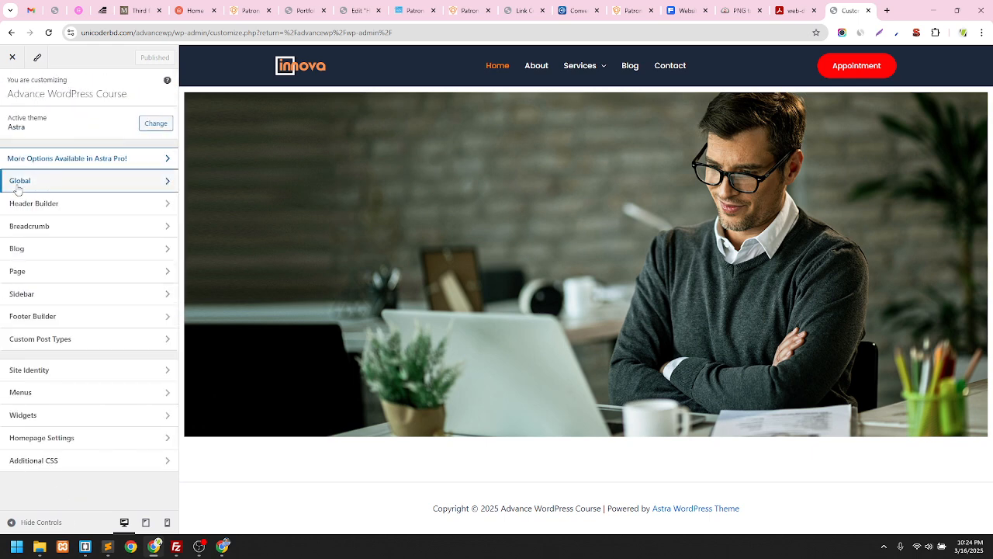
left_click(31, 184)
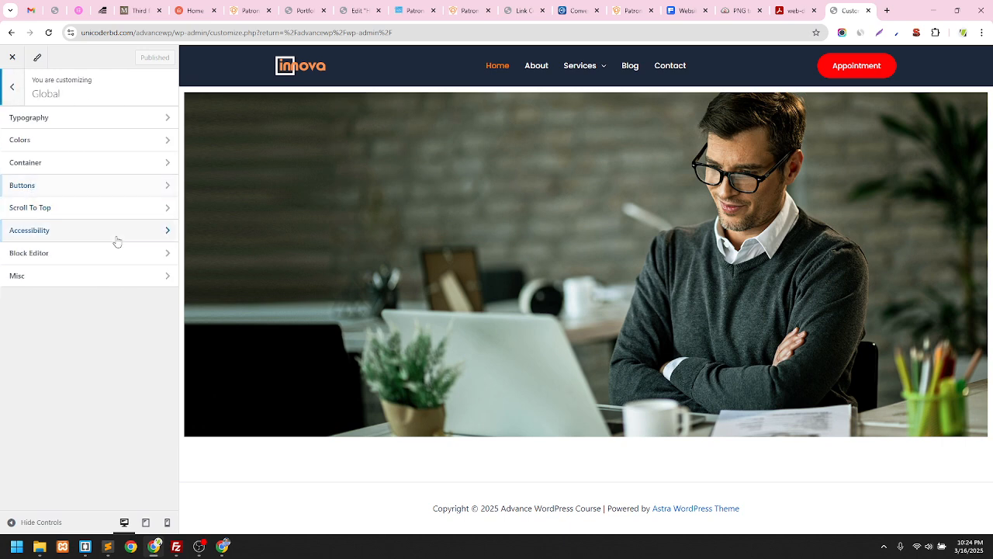
left_click(61, 170)
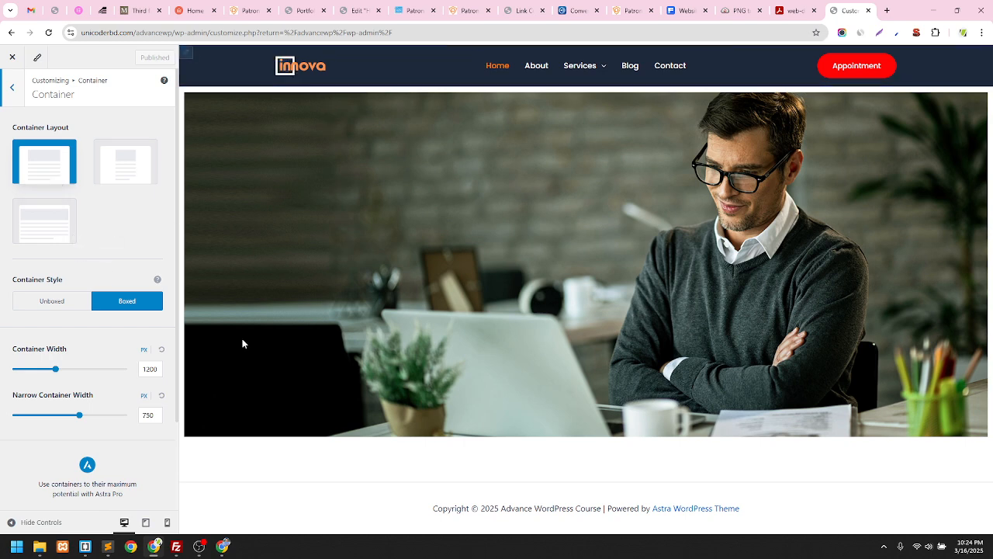
left_click(13, 90)
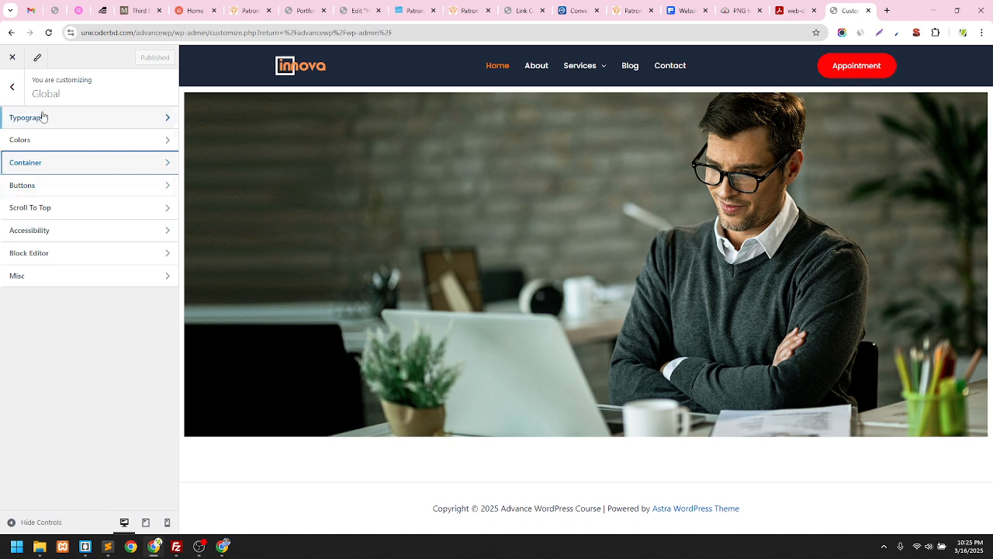
left_click(11, 86)
left_click(51, 181)
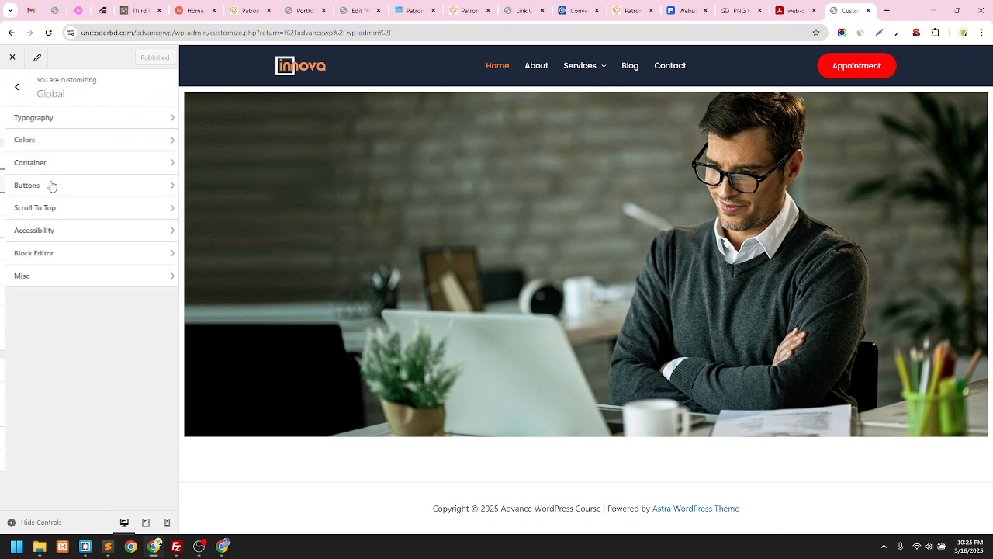
left_click(51, 164)
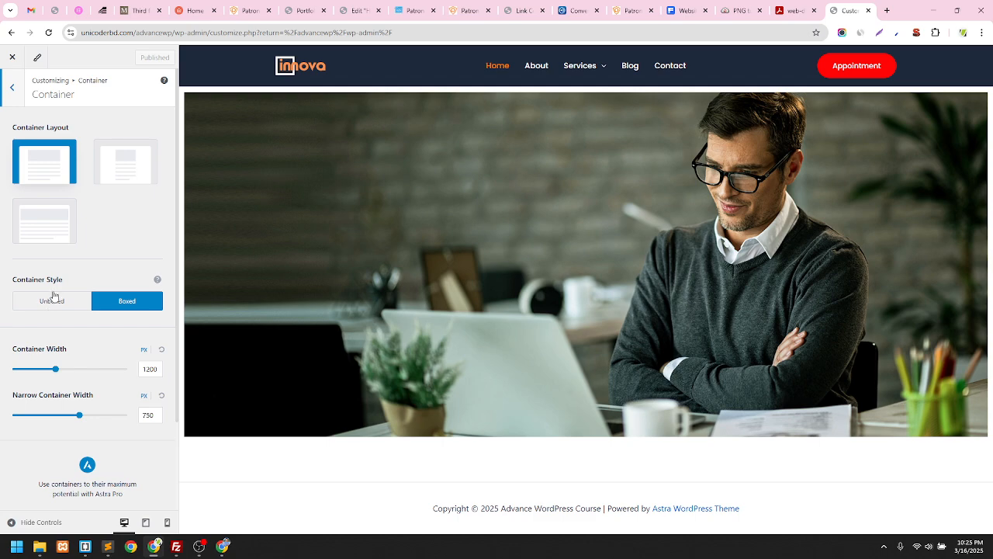
left_click(57, 371)
left_click_drag(58, 371, 66, 370)
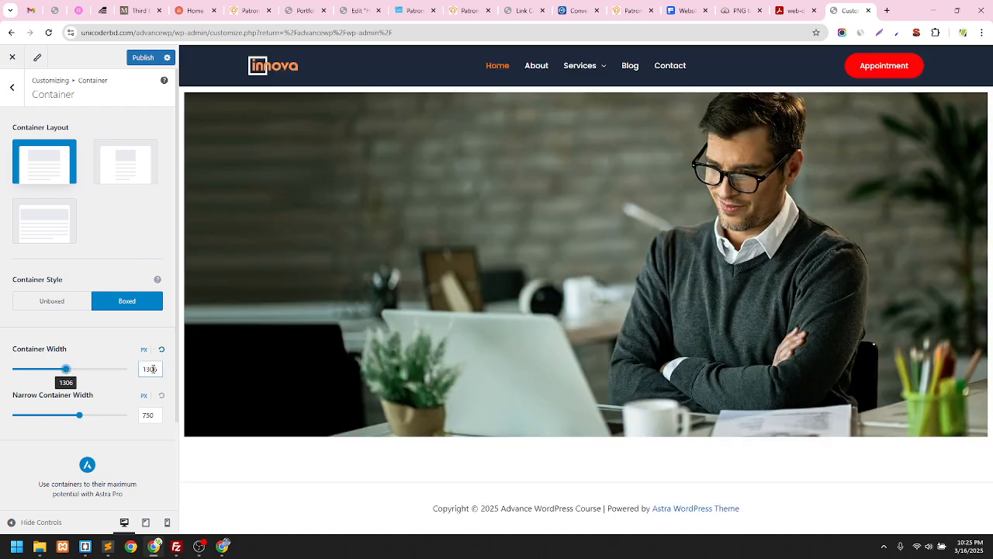
left_click(152, 368)
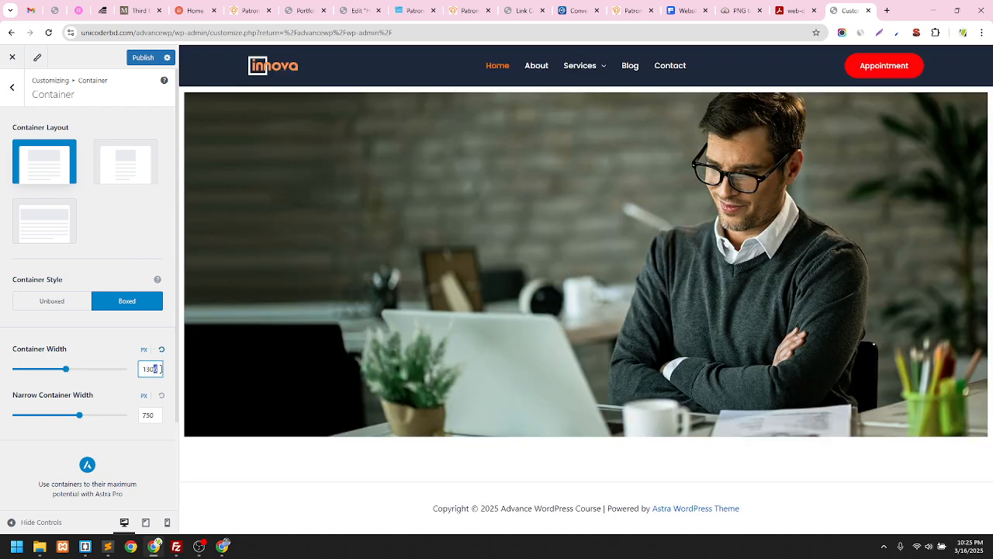
key("BackSpace")
type("0")
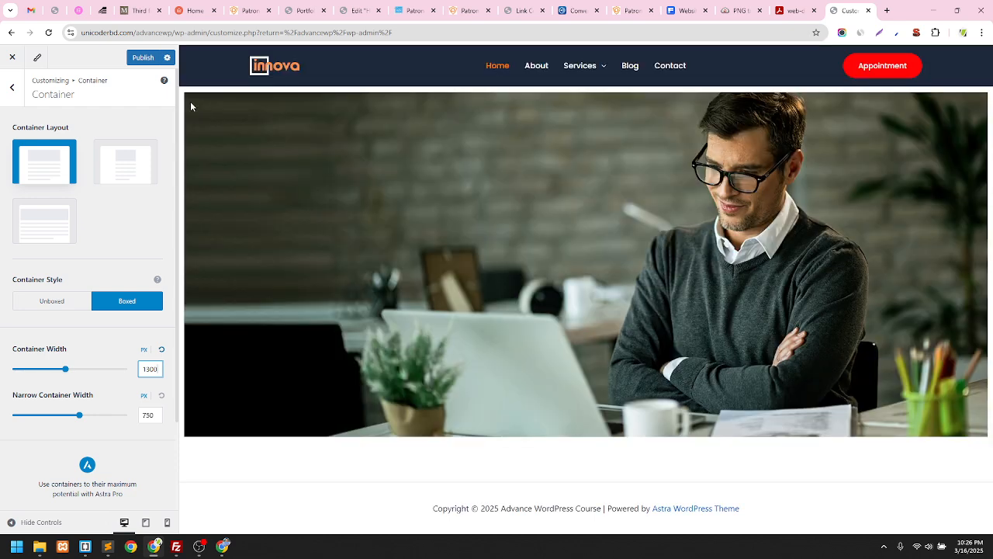
double_click(148, 370)
type("1200")
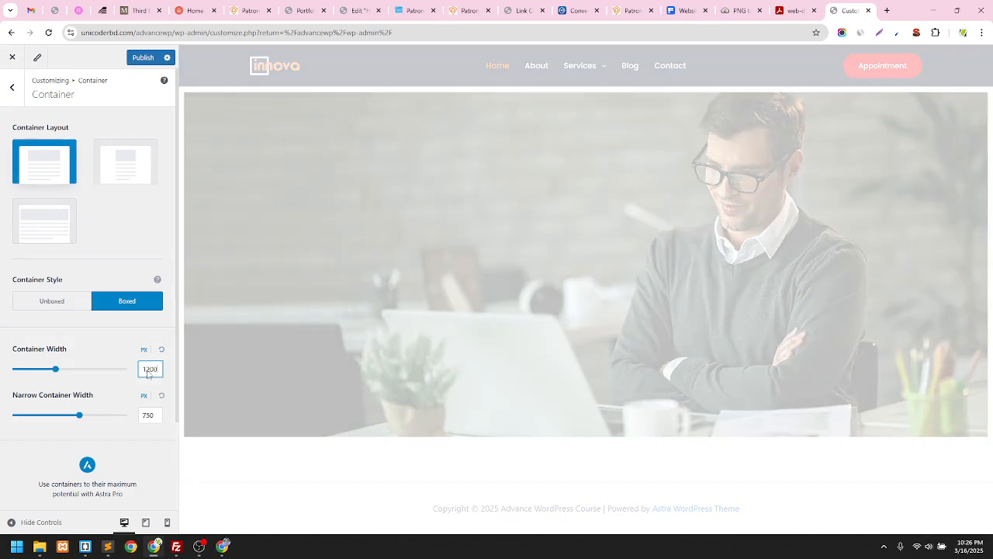
left_click(33, 434)
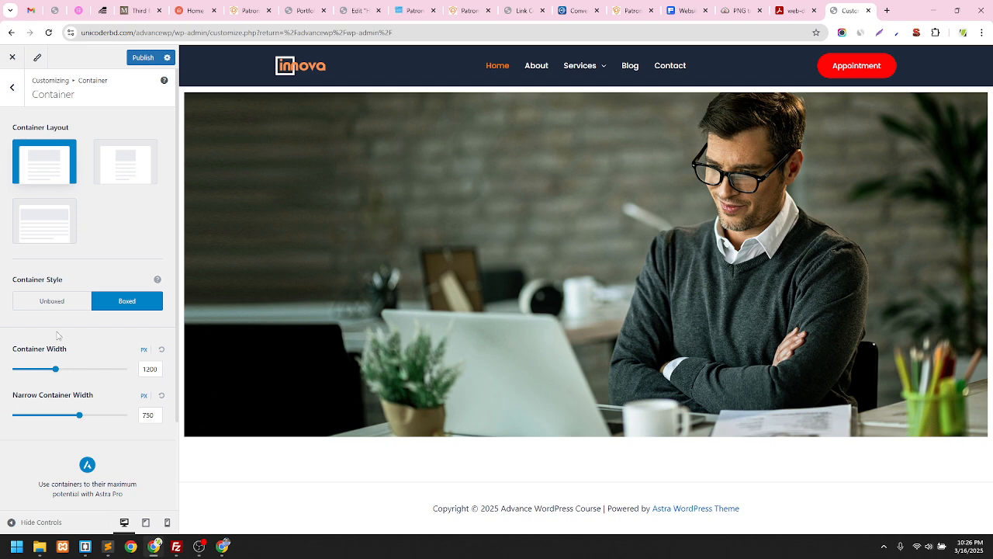
Glance at the Buttons settings, then show Colors with the Default palette and Theme Color settings
left_click(9, 89)
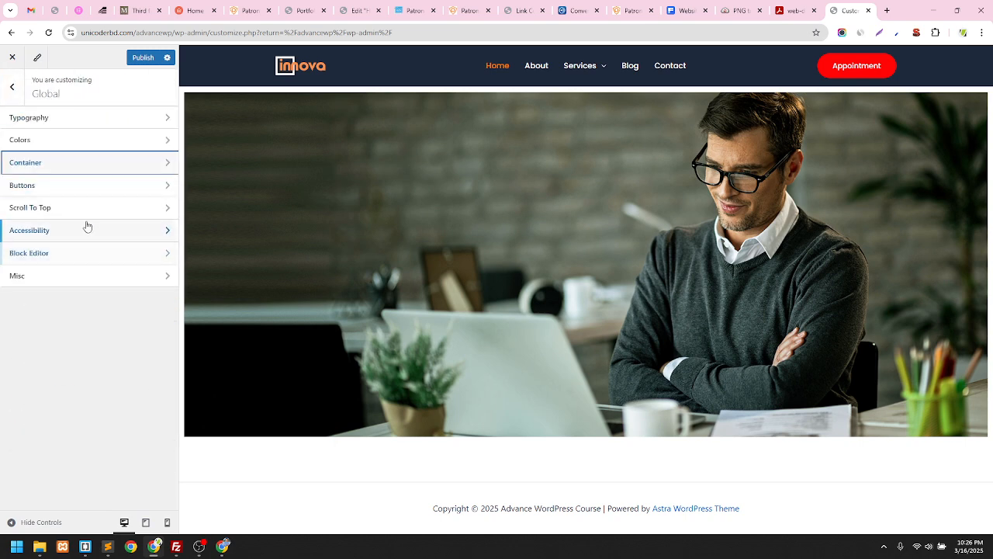
left_click(65, 192)
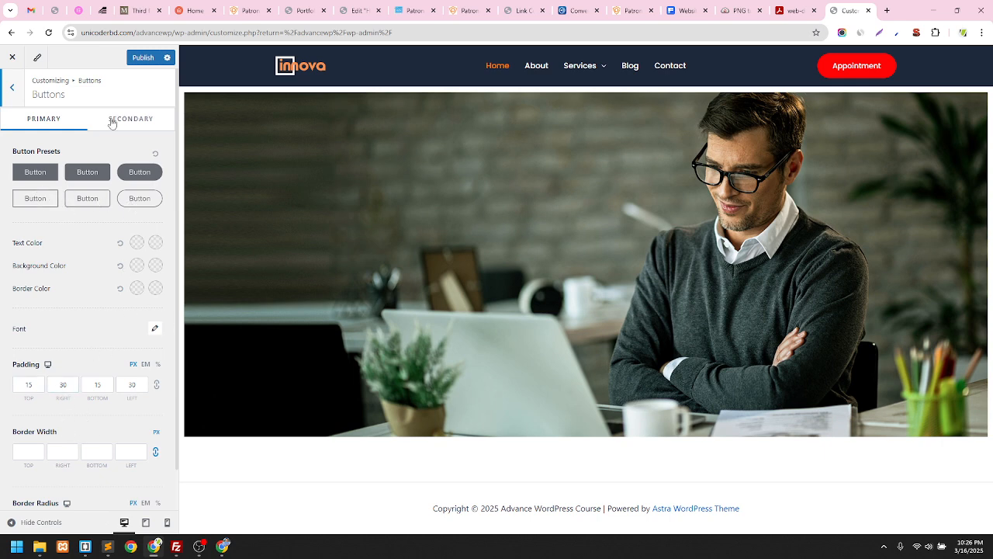
left_click(14, 92)
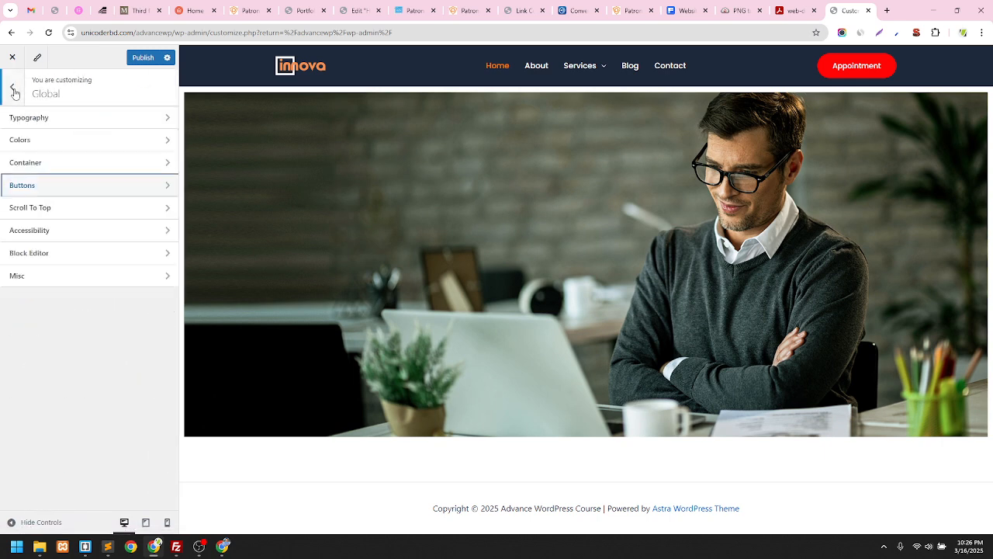
left_click(46, 149)
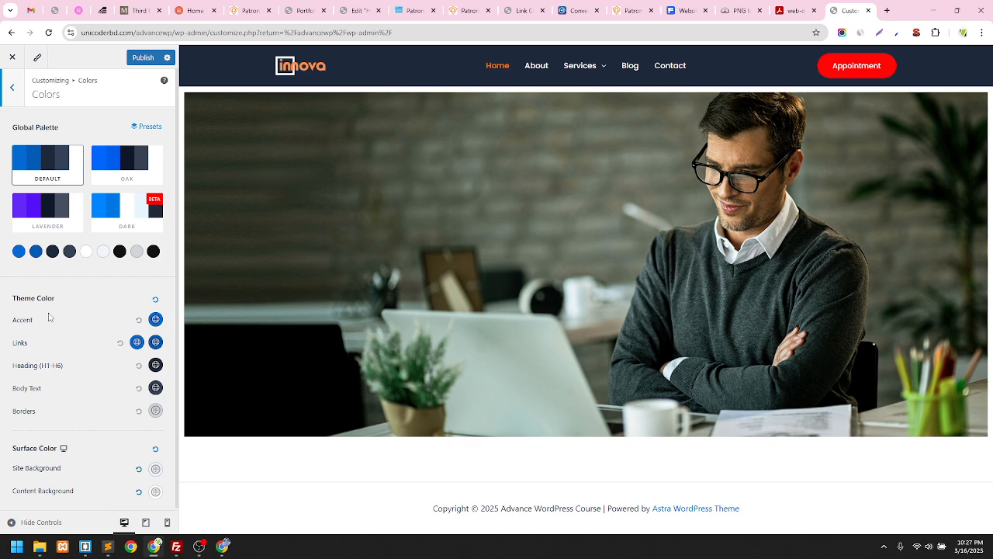
Scroll the Colors panel and open then close the Site Background picker without changes
scroll(51, 313, "down", 1)
scroll(52, 305, "up", 1)
scroll(111, 414, "down", 1)
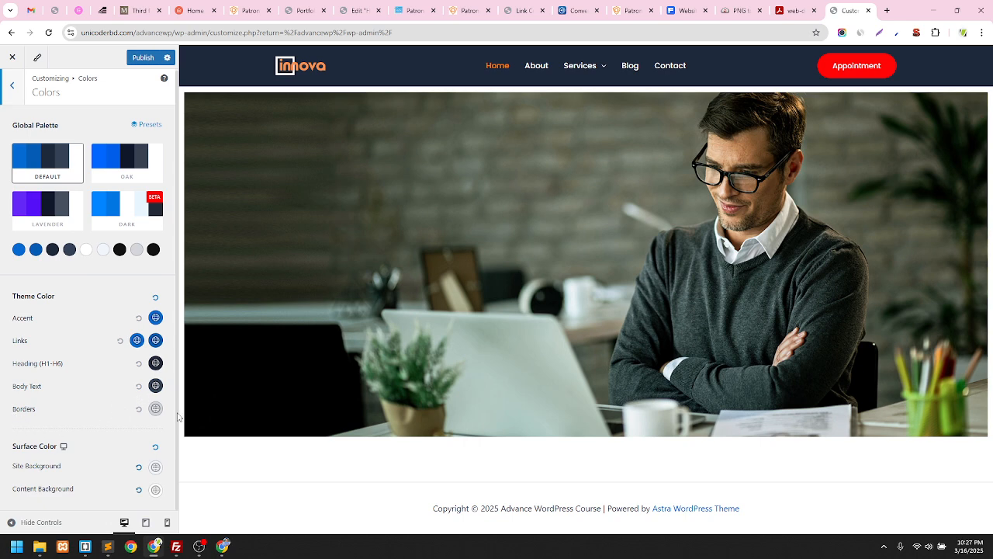
left_click(155, 469)
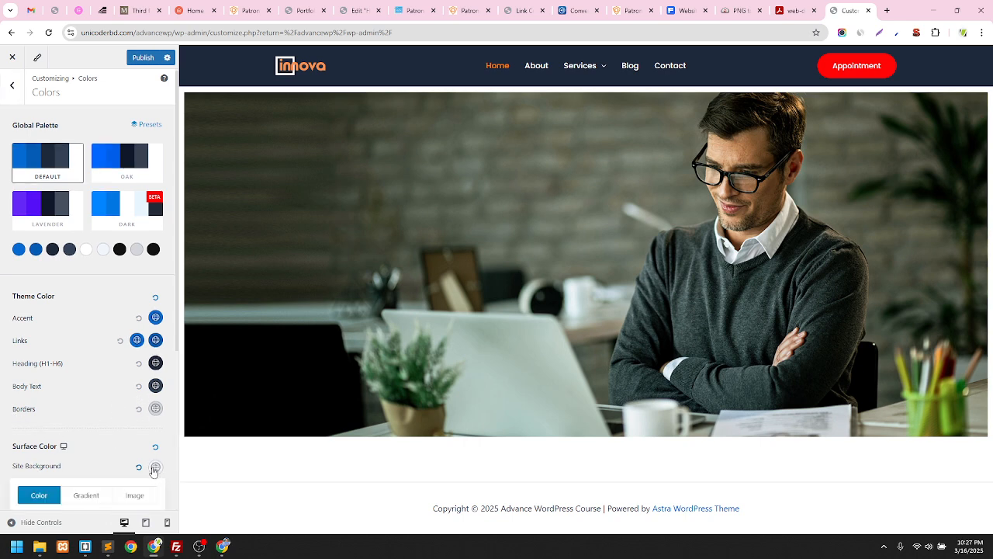
left_click(118, 466)
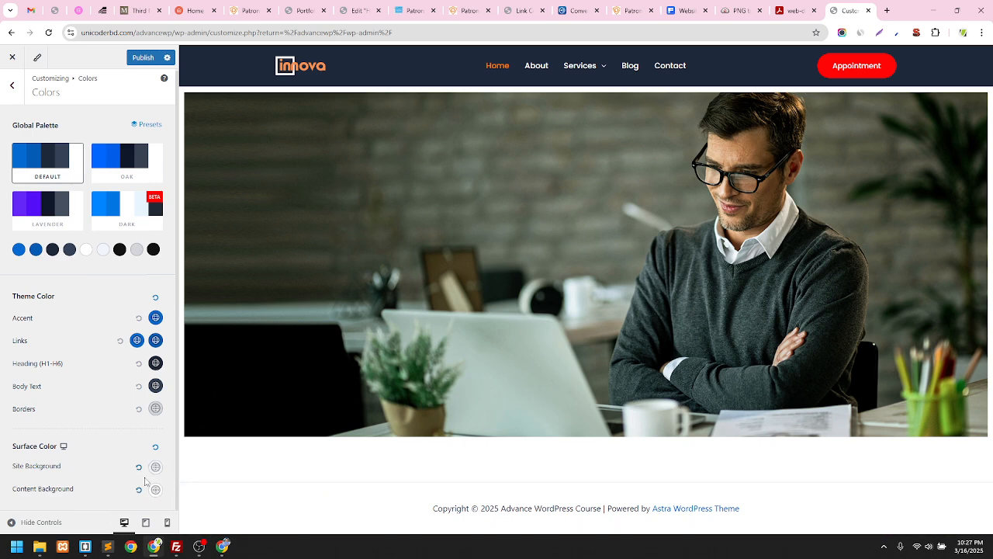
Return to the Global settings list after a quick look at Buttons
scroll(102, 416, "up", 1)
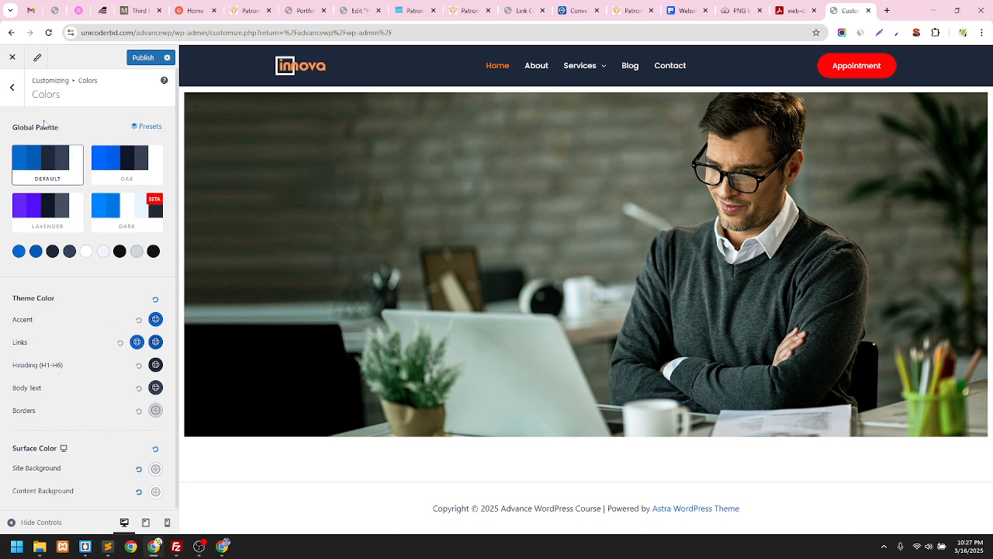
left_click(13, 93)
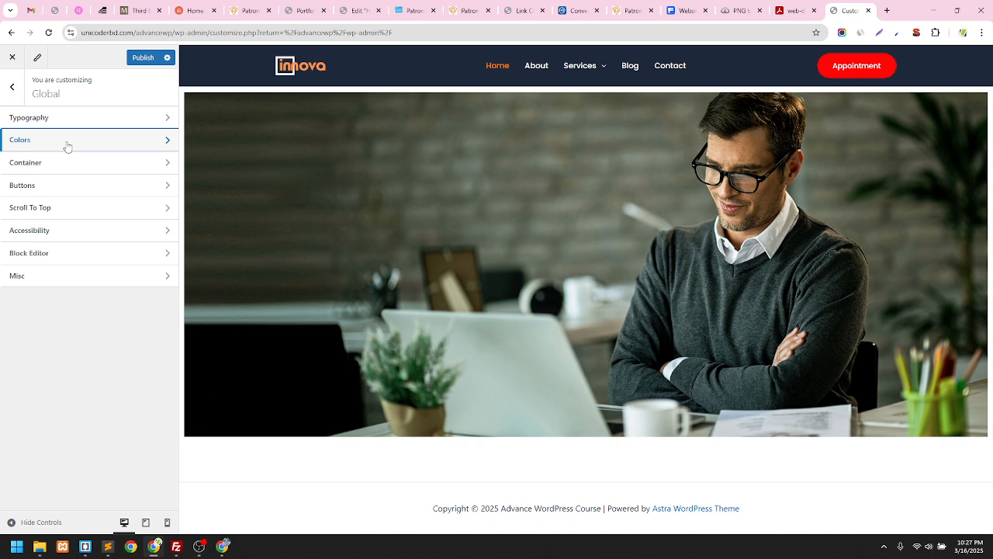
left_click(71, 189)
left_click(12, 87)
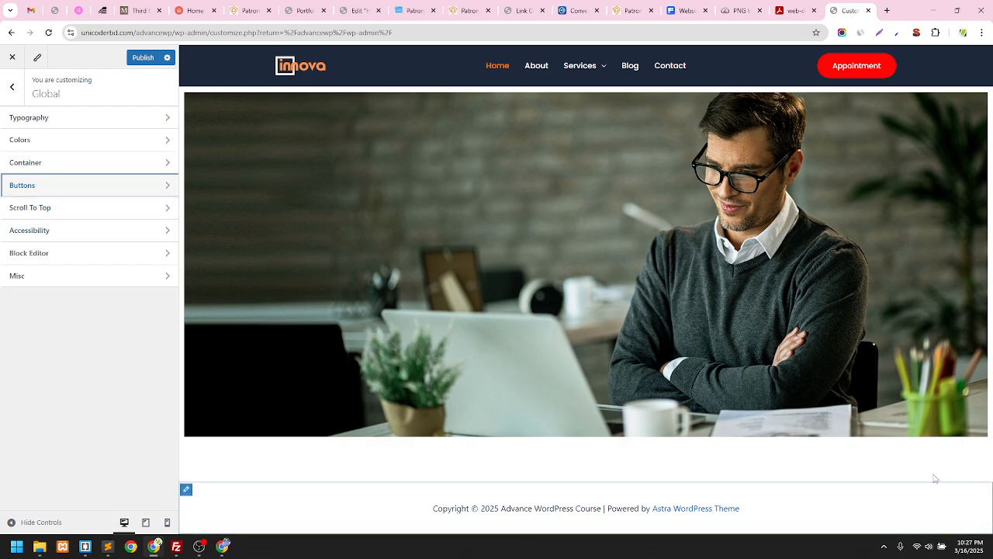
Glance over the Patron demo page, then return to the Innova Customizer's Global panel
left_click(411, 10)
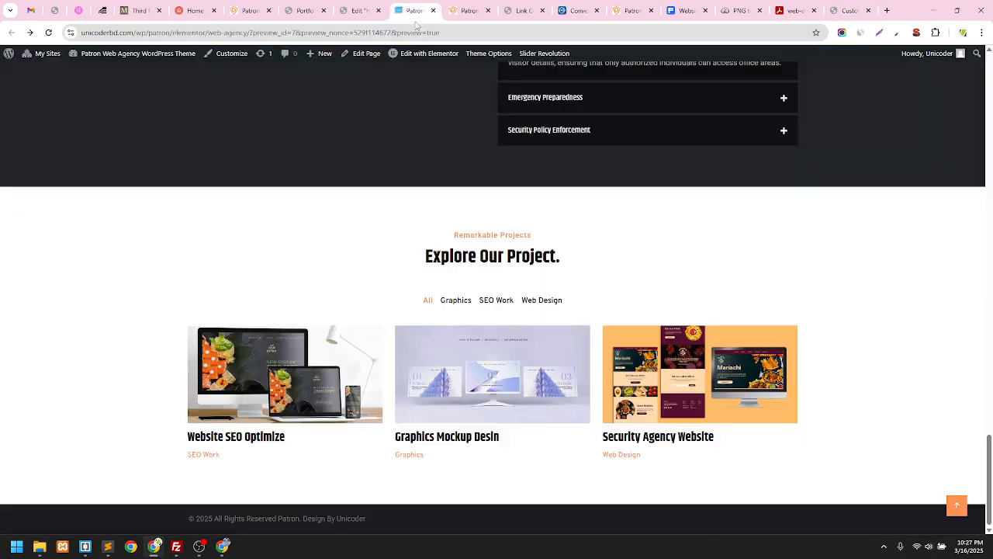
left_click(957, 506)
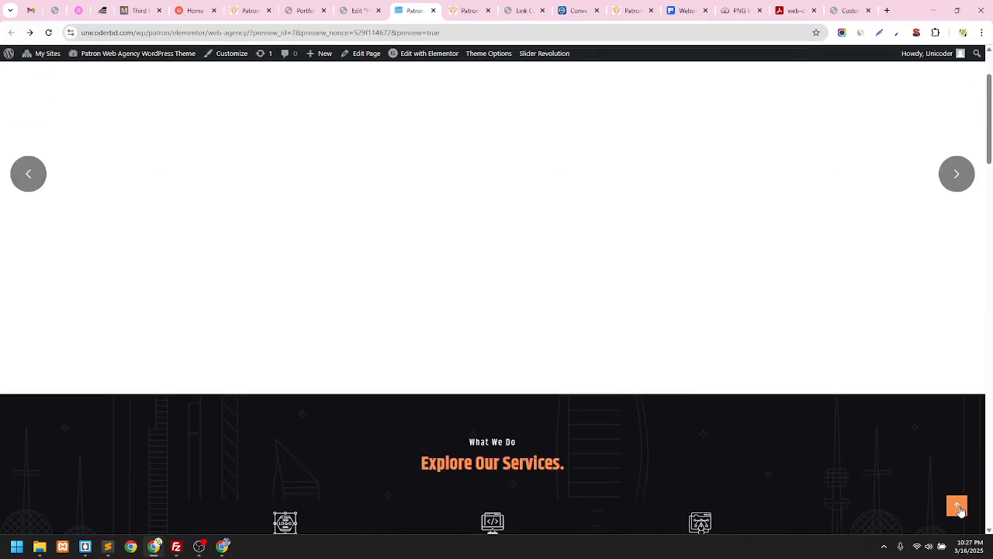
scroll(950, 482, "down", 8)
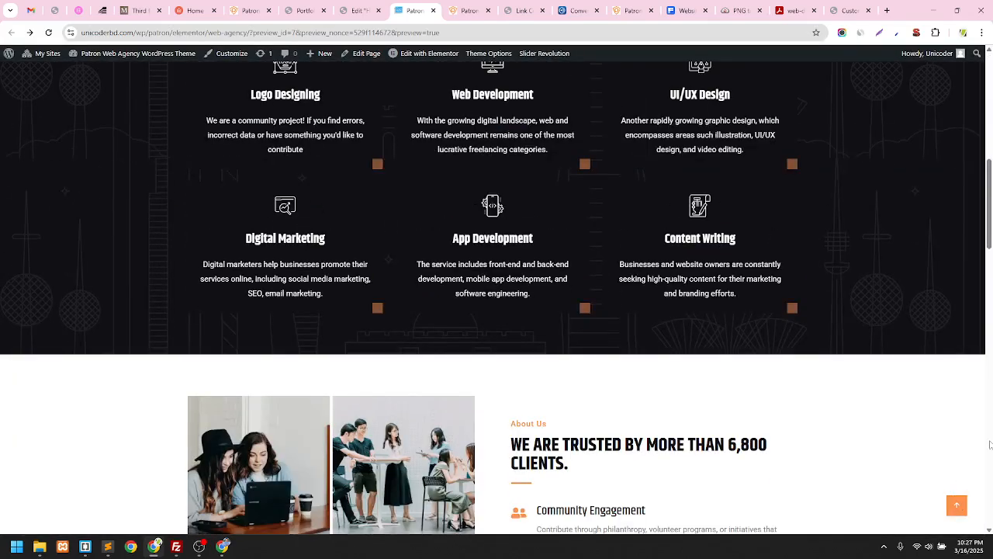
left_click(848, 10)
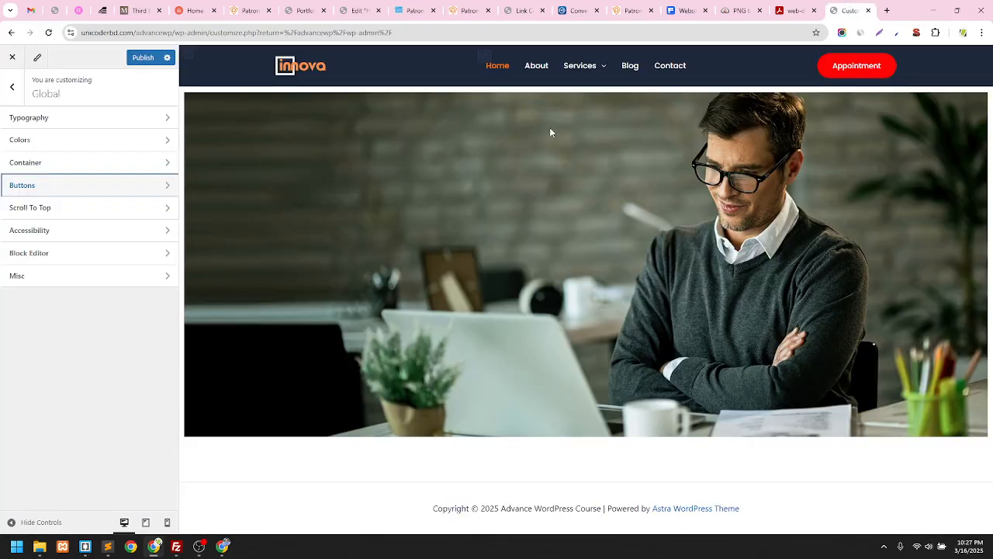
Review Scroll To Top and Colors, then show Typography with presets, base and heading fonts
left_click(31, 208)
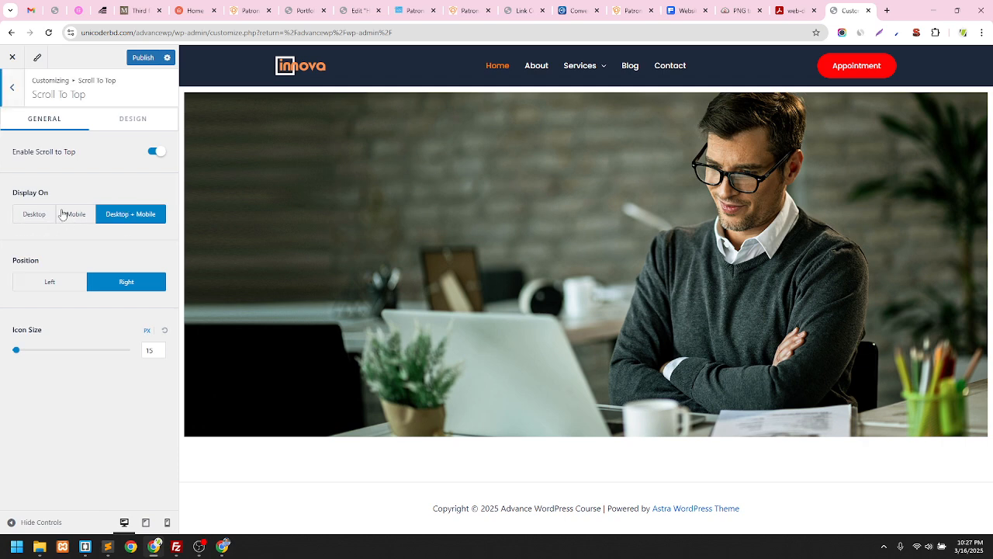
left_click(21, 94)
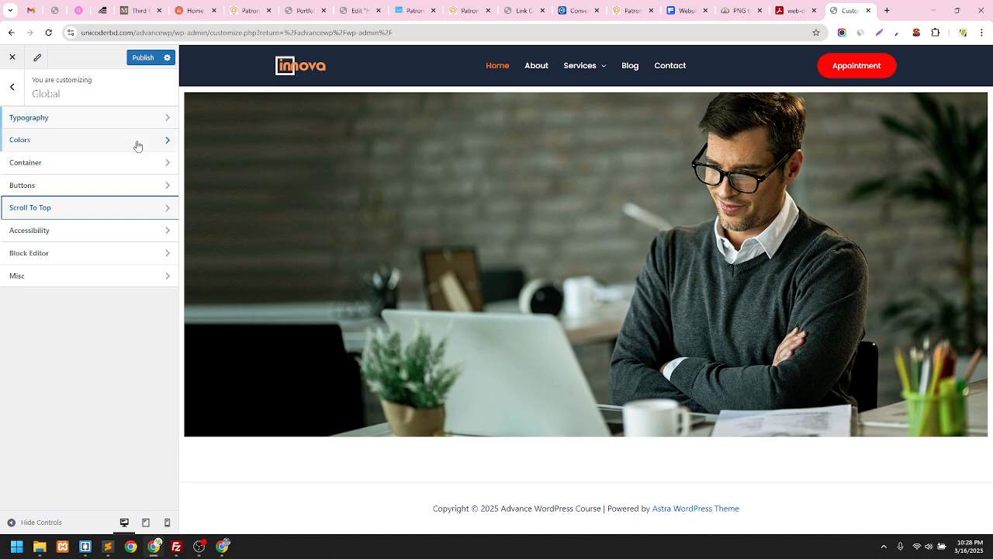
left_click(61, 140)
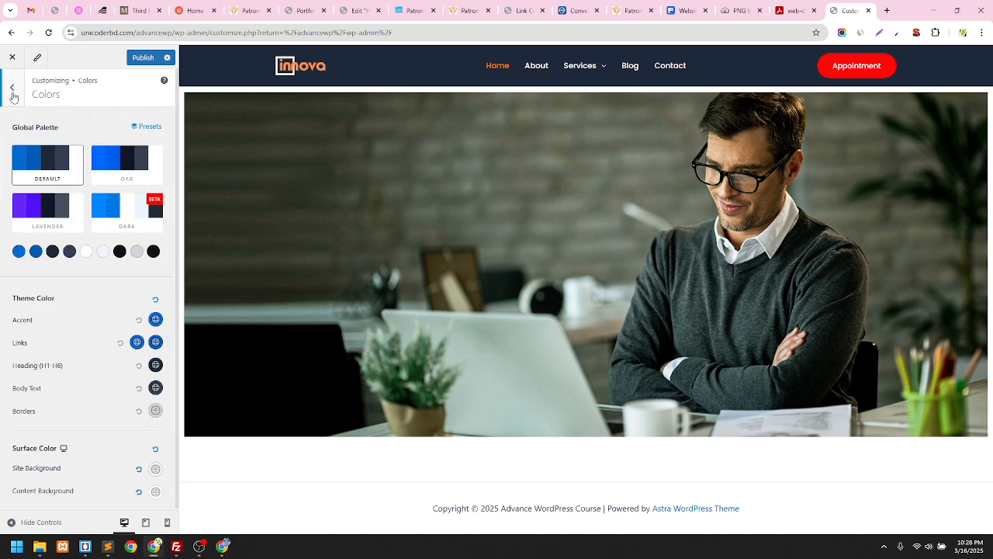
left_click(13, 89)
left_click(102, 124)
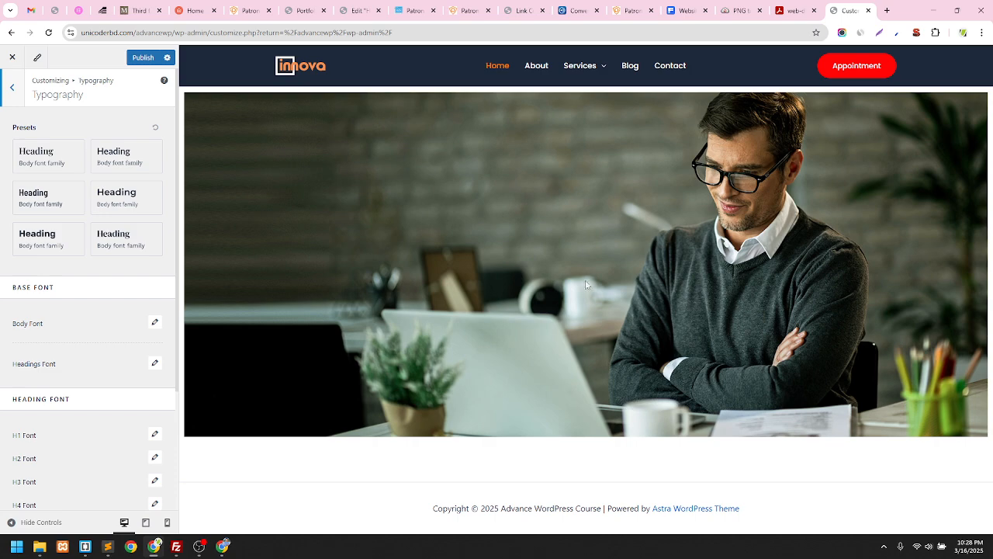
Inspect the heading styling on the Patron demo page, then return to the Customizer
left_click(411, 10)
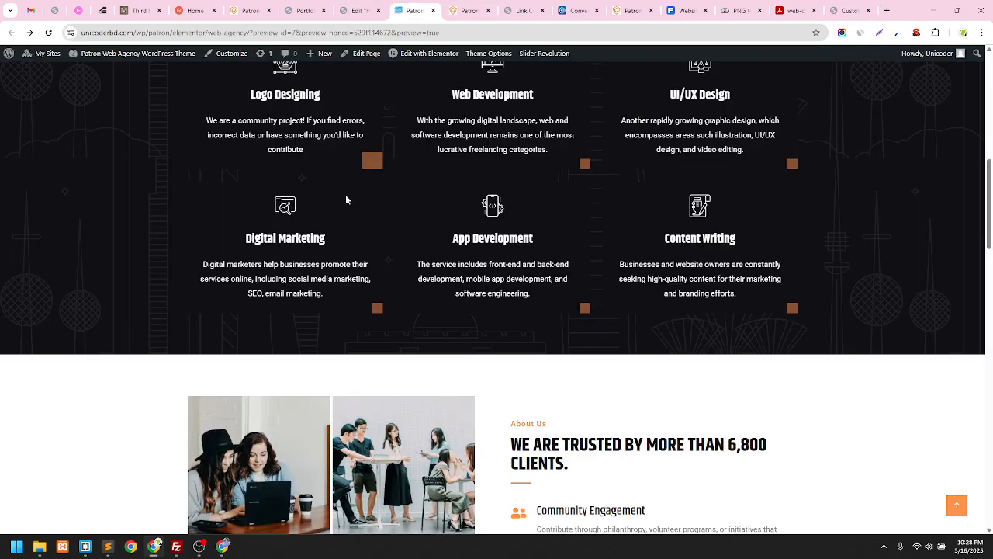
scroll(346, 195, "up", 3)
left_click_drag(407, 211, 585, 211)
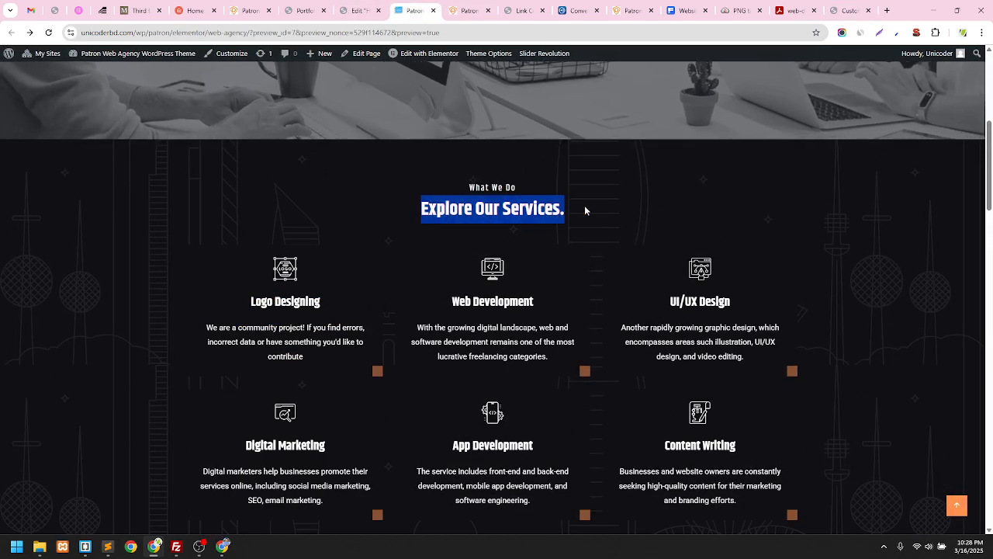
scroll(340, 198, "down", 2)
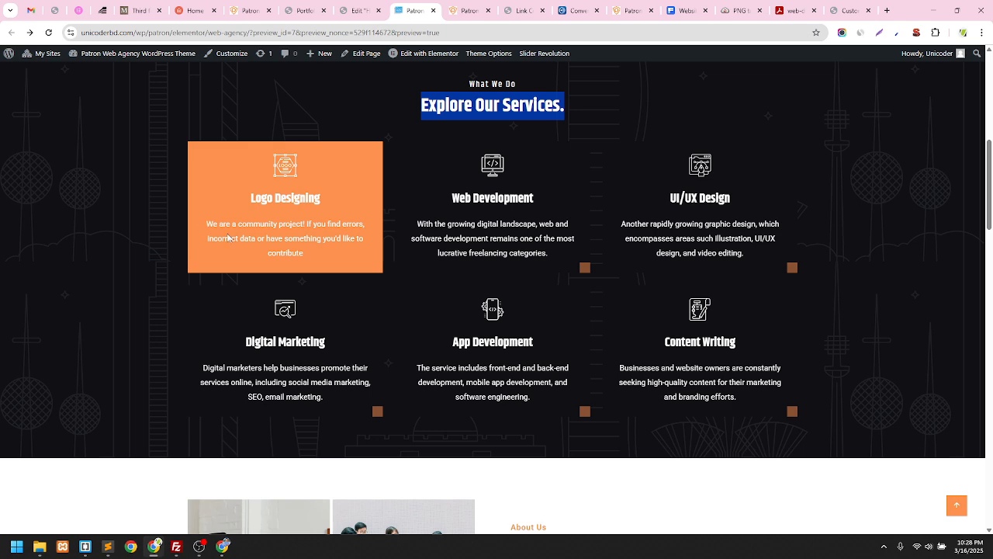
scroll(402, 239, "down", 4)
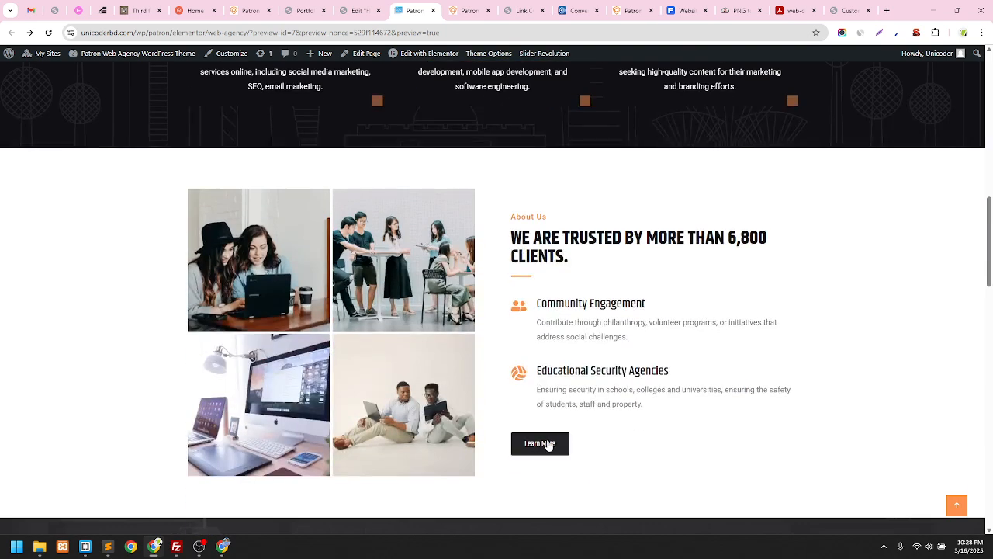
left_click(848, 10)
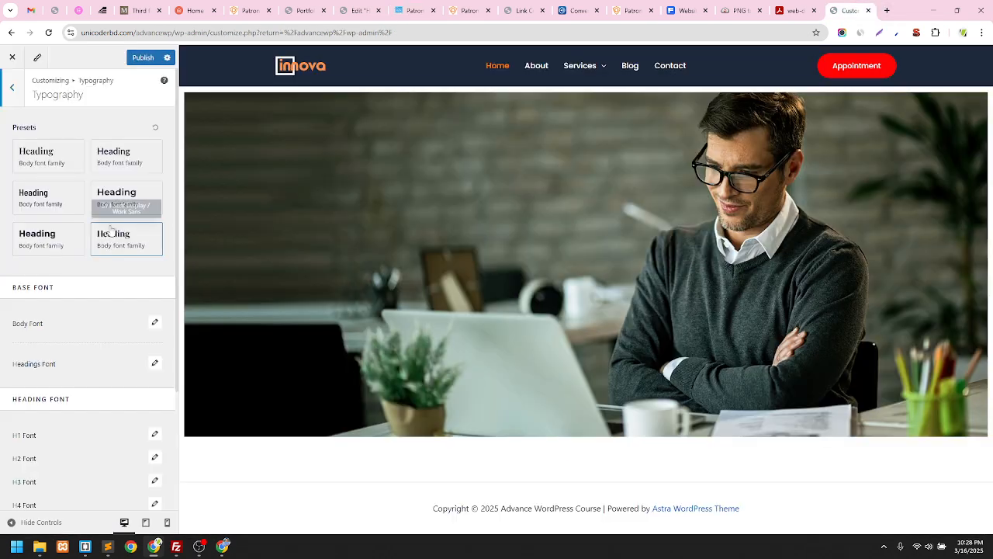
Scroll through the Typography panel and back out to the Global settings list
scroll(48, 289, "down", 2)
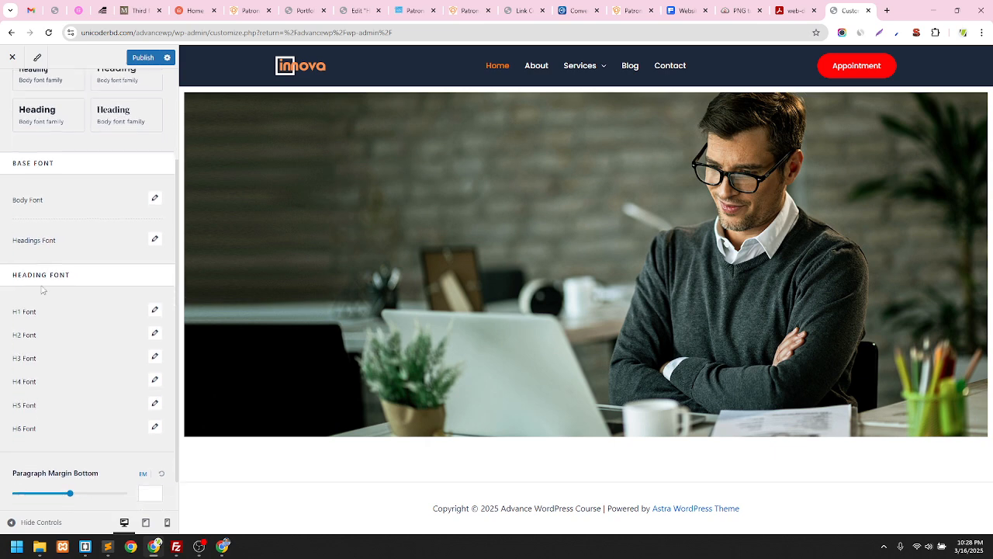
scroll(43, 290, "down", 1)
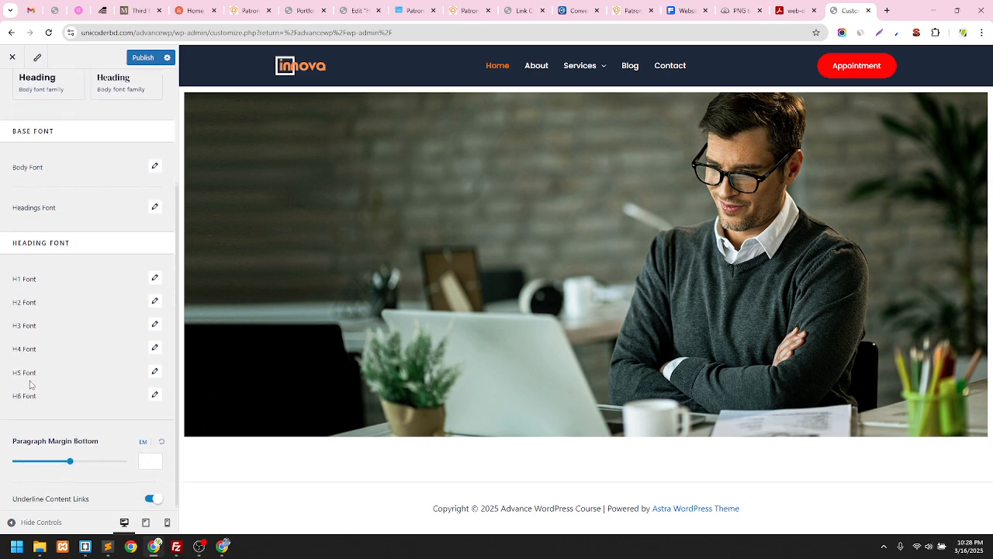
scroll(31, 384, "down", 1)
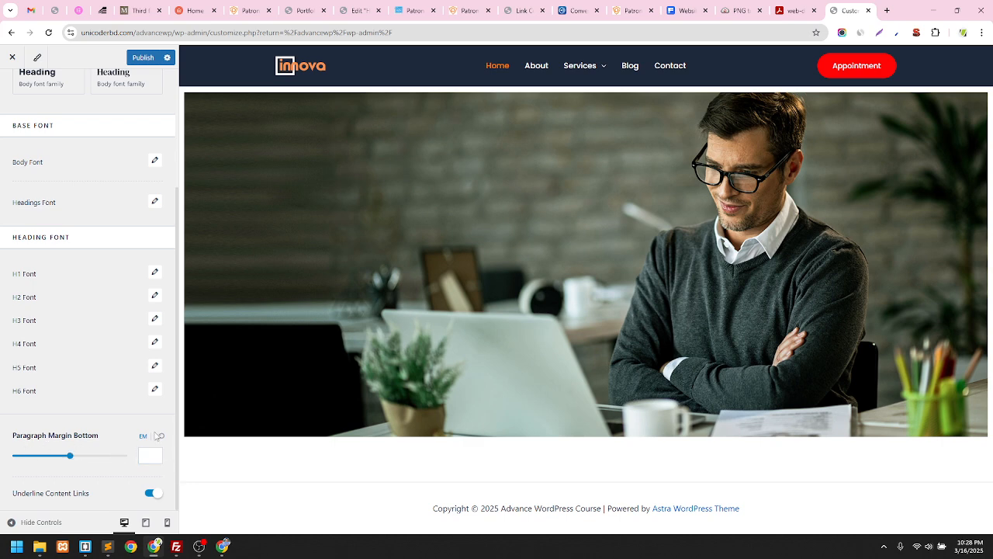
scroll(105, 464, "up", 3)
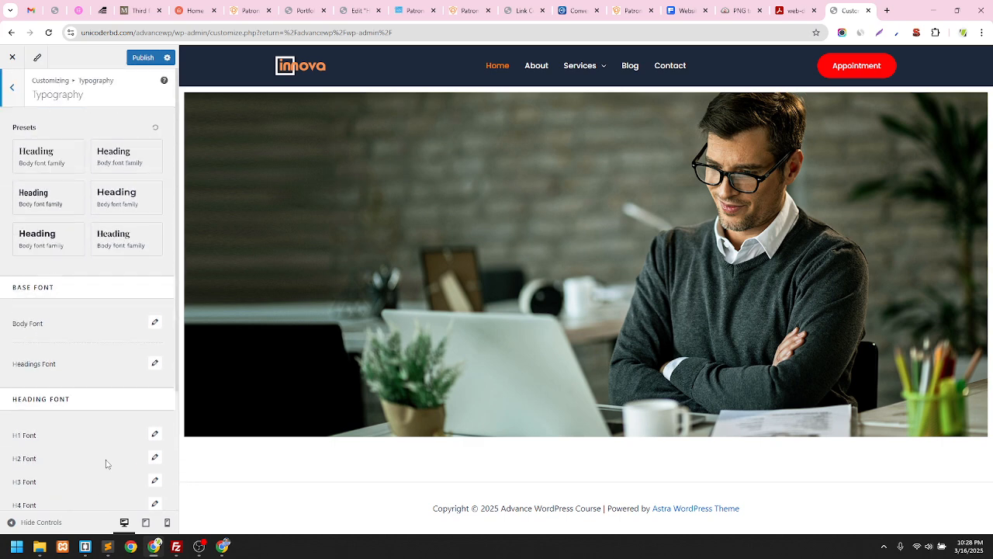
scroll(105, 457, "down", 2)
scroll(85, 423, "up", 2)
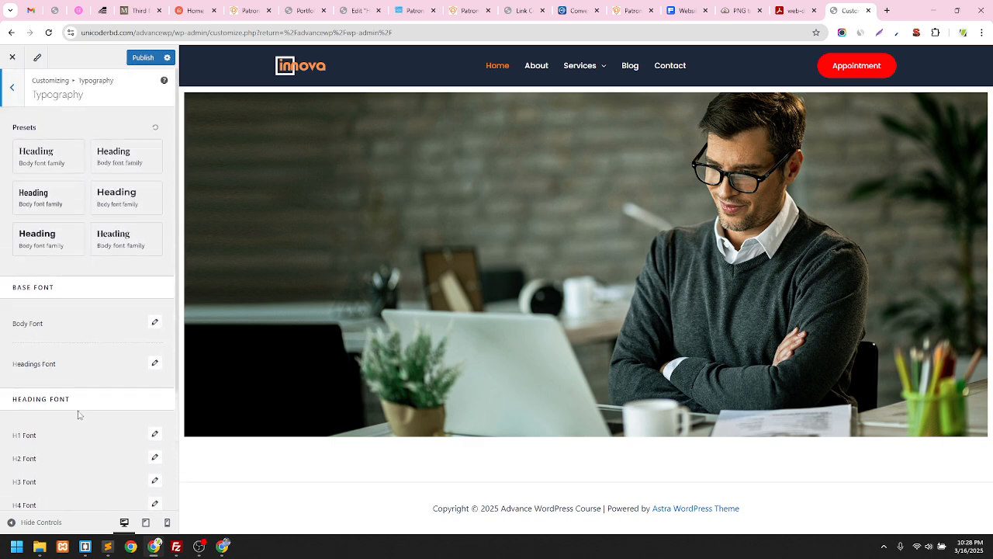
left_click(12, 96)
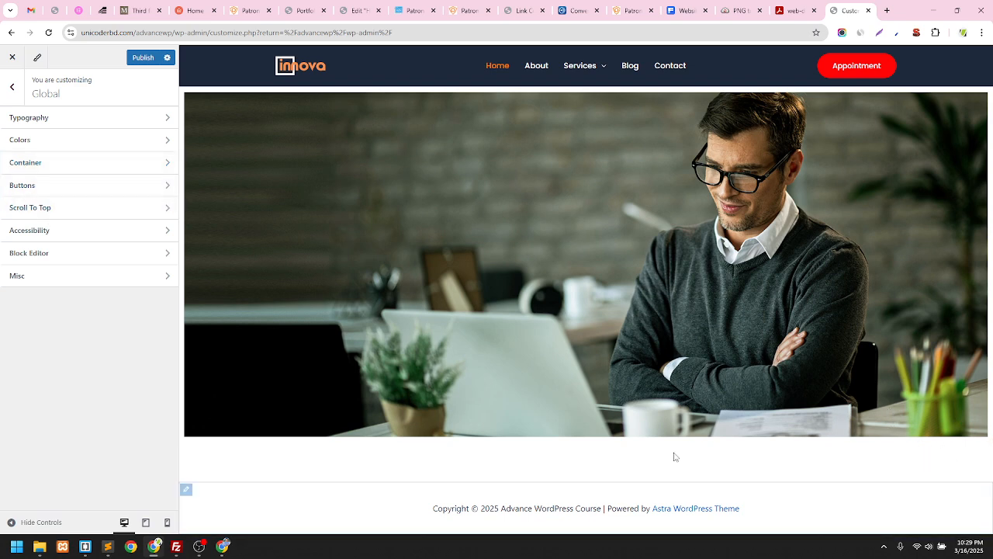
Review the Accessibility and Block Editor spacing settings, then return to the top-level Customizer list
left_click(50, 230)
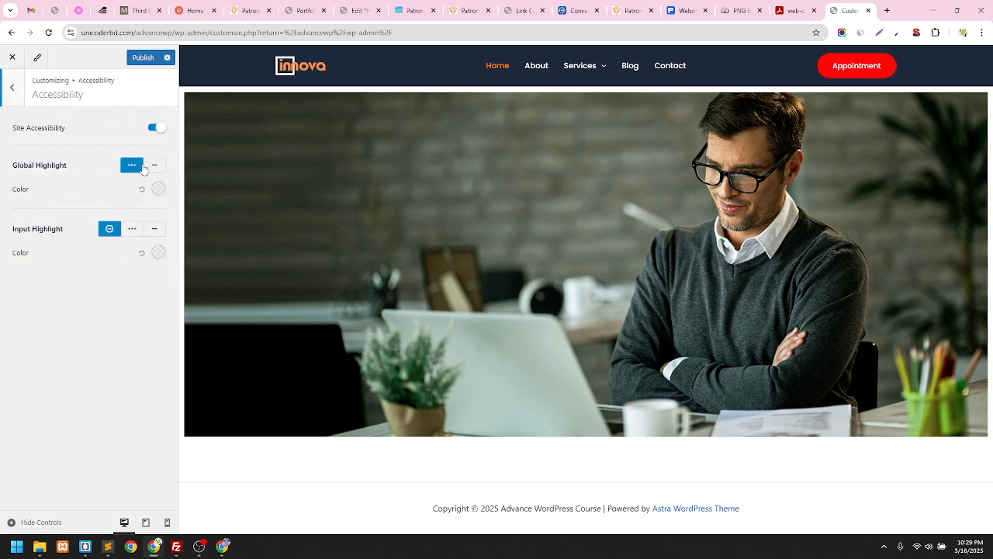
left_click(13, 96)
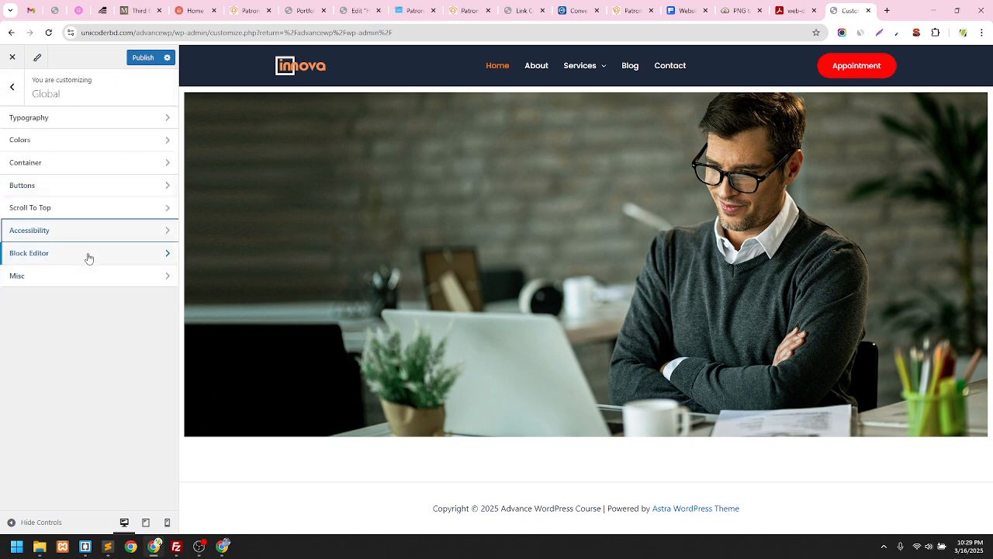
left_click(88, 256)
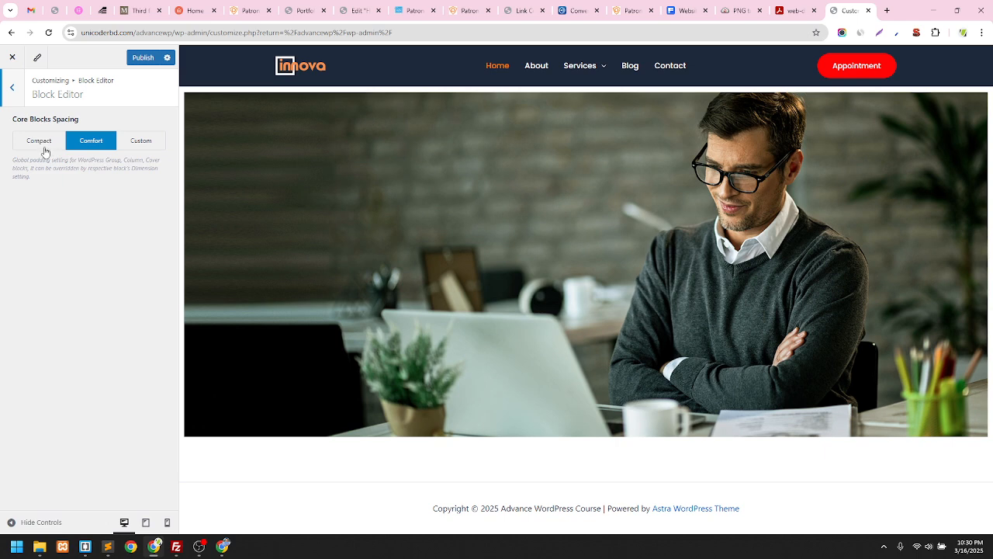
left_click(20, 97)
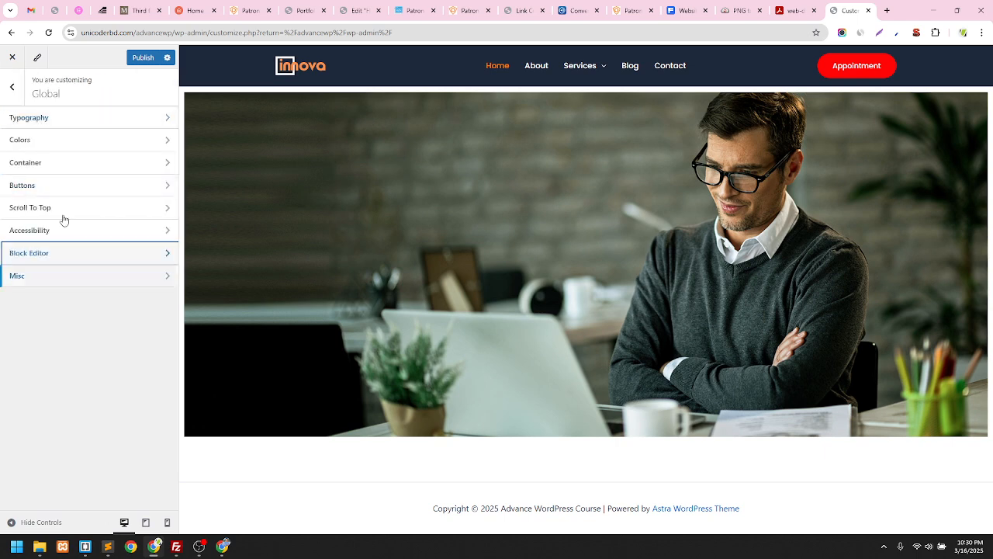
left_click(11, 99)
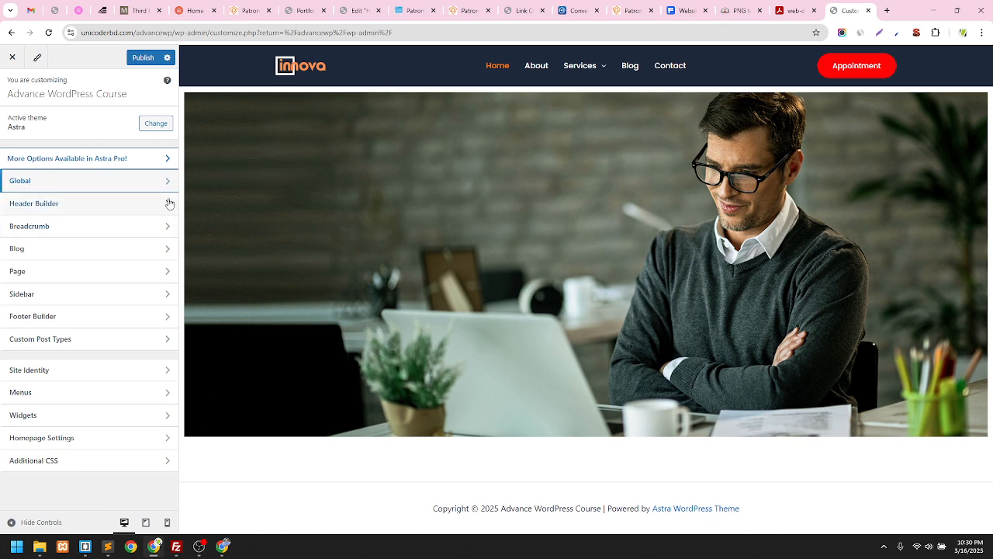
Publish the Customizer changes and close it to the WordPress Dashboard
left_click(142, 58)
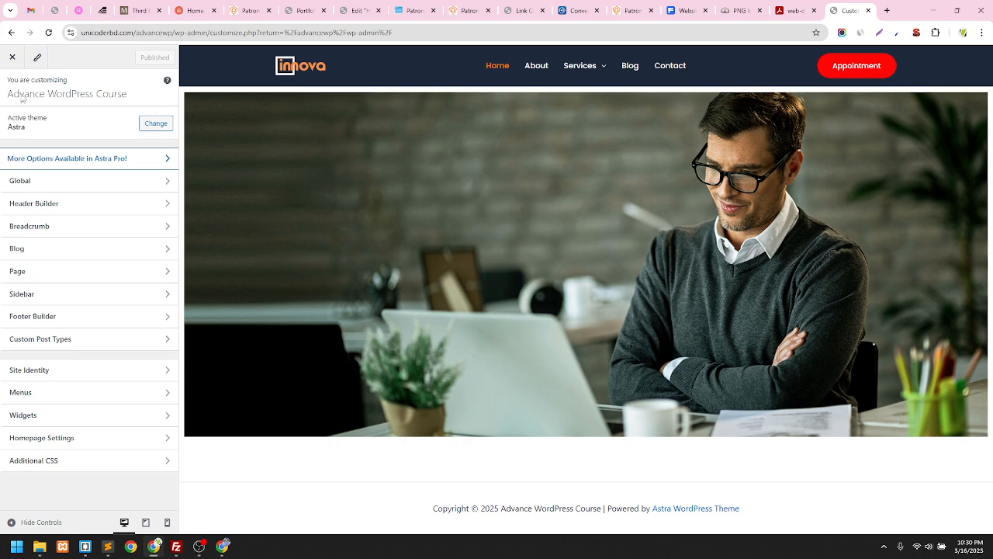
left_click(12, 56)
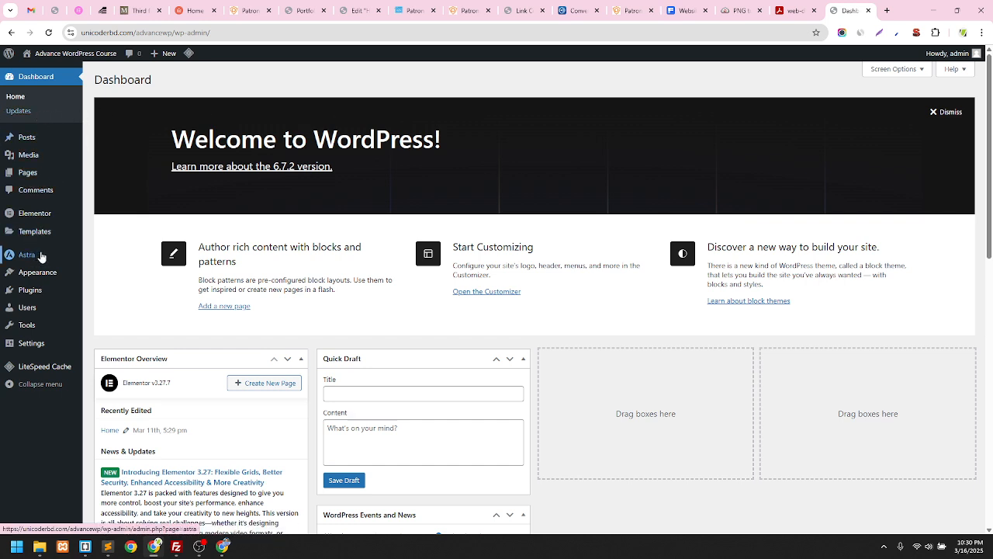
Open Visit Site from the admin bar in a new tab and view the live Innova home page
mouse_move(67, 54)
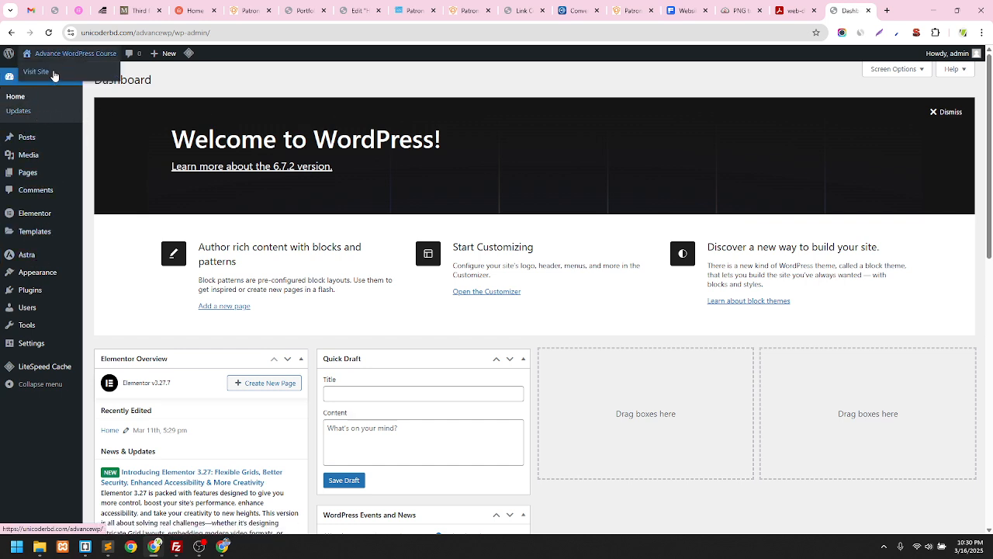
right_click(53, 73)
left_click(78, 82)
left_click(848, 9)
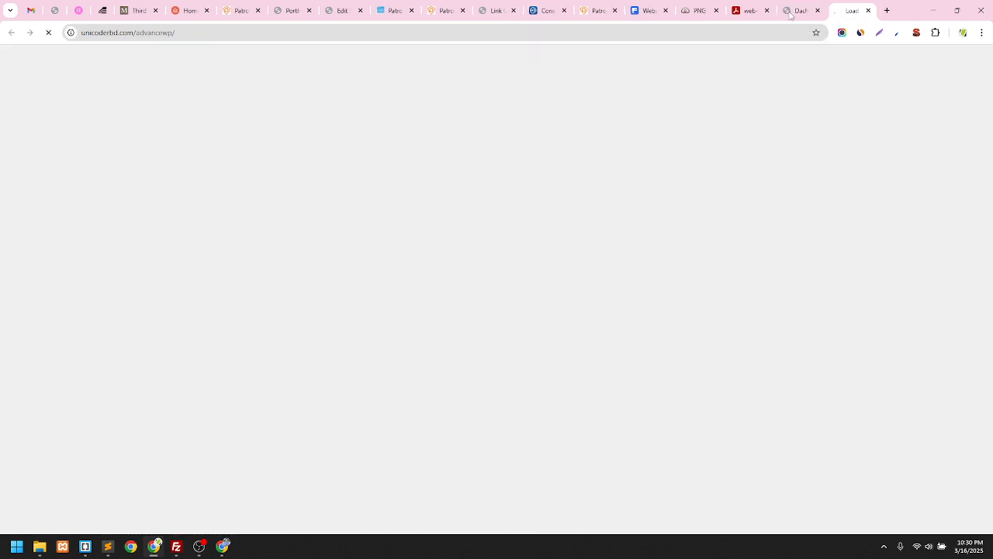
left_click(799, 10)
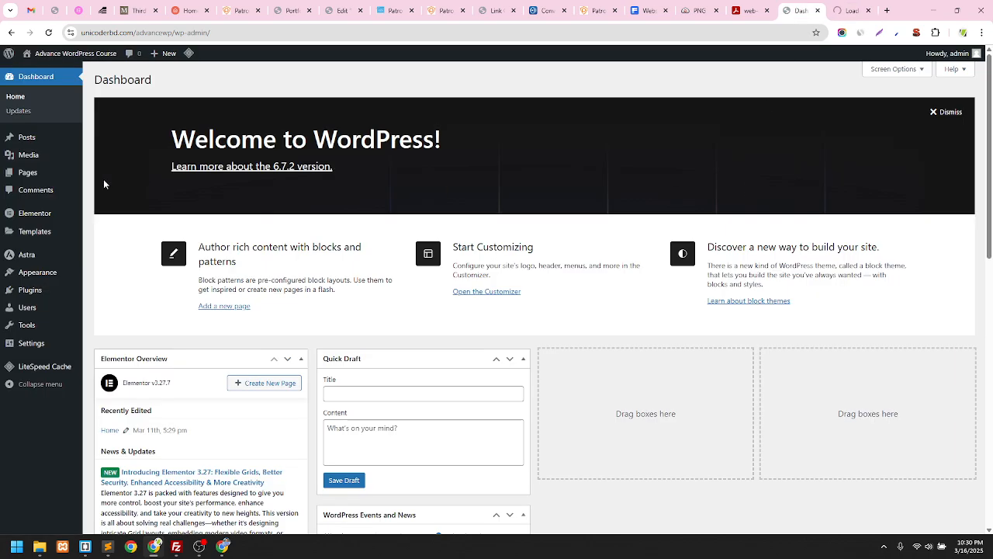
left_click(851, 6)
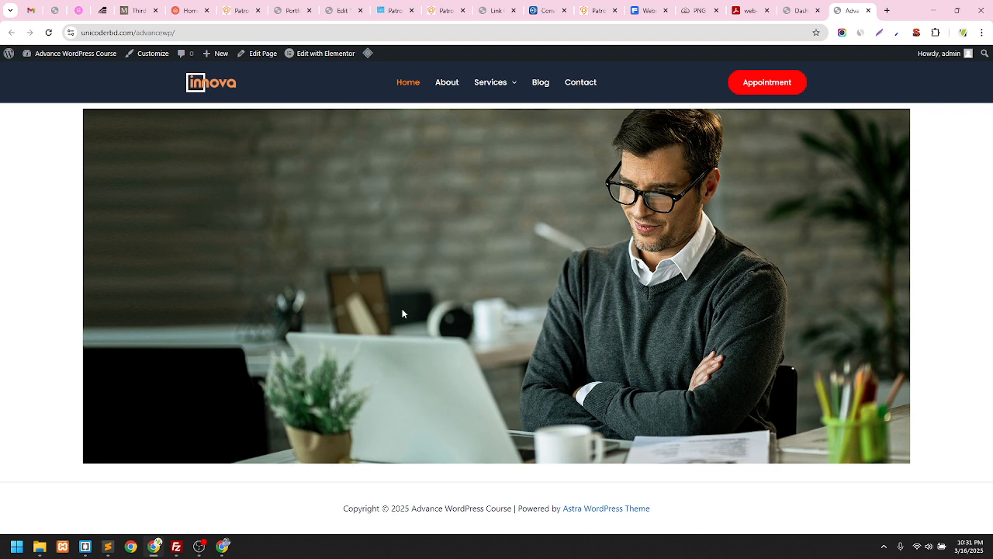
Compare the Patron demo's hero slider with the live Innova home page, then return to the Dashboard
left_click(394, 10)
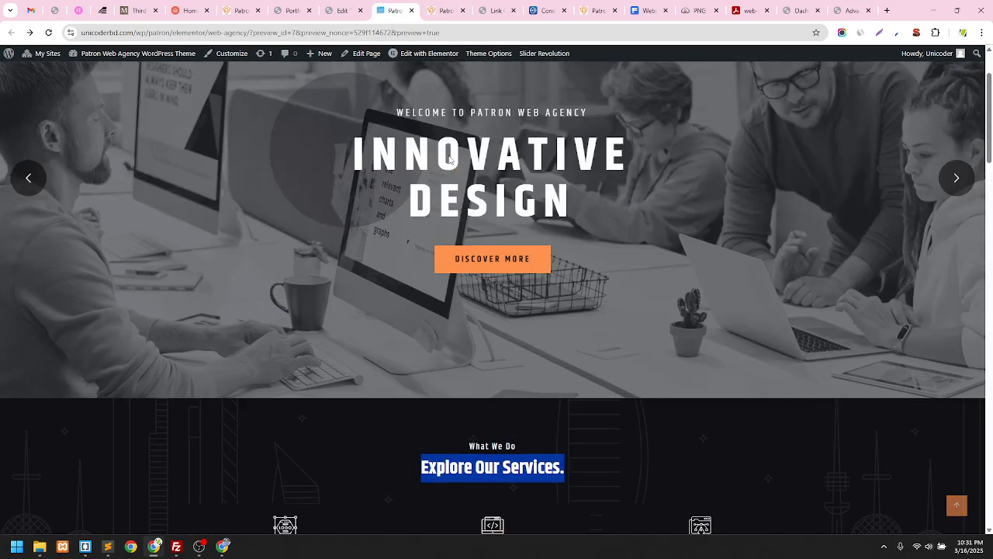
scroll(450, 160, "up", 2)
left_click(963, 289)
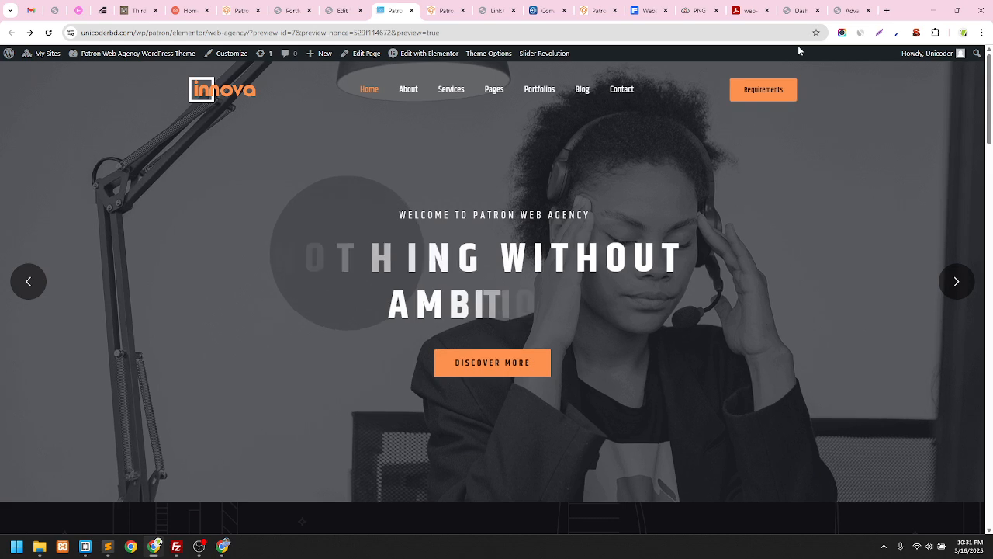
left_click(849, 10)
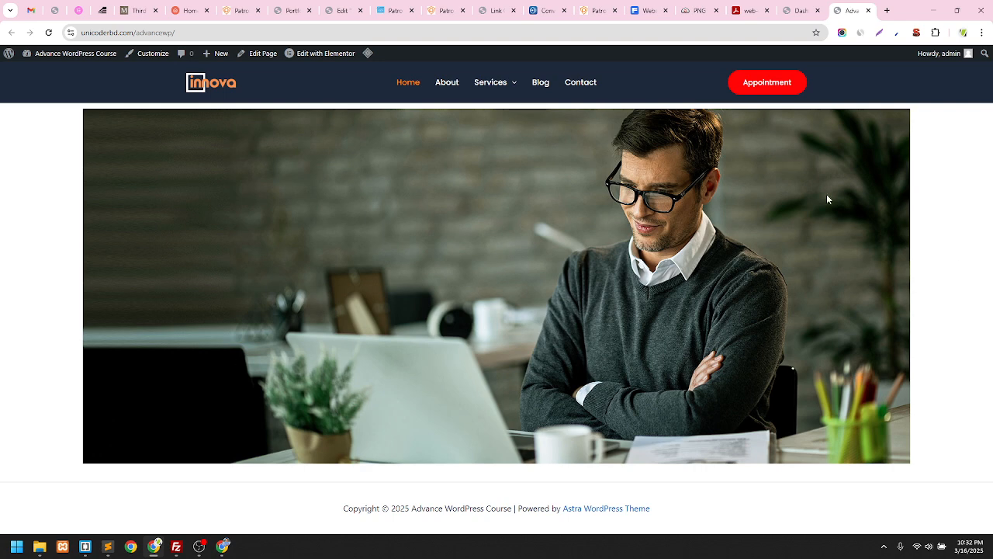
left_click(799, 10)
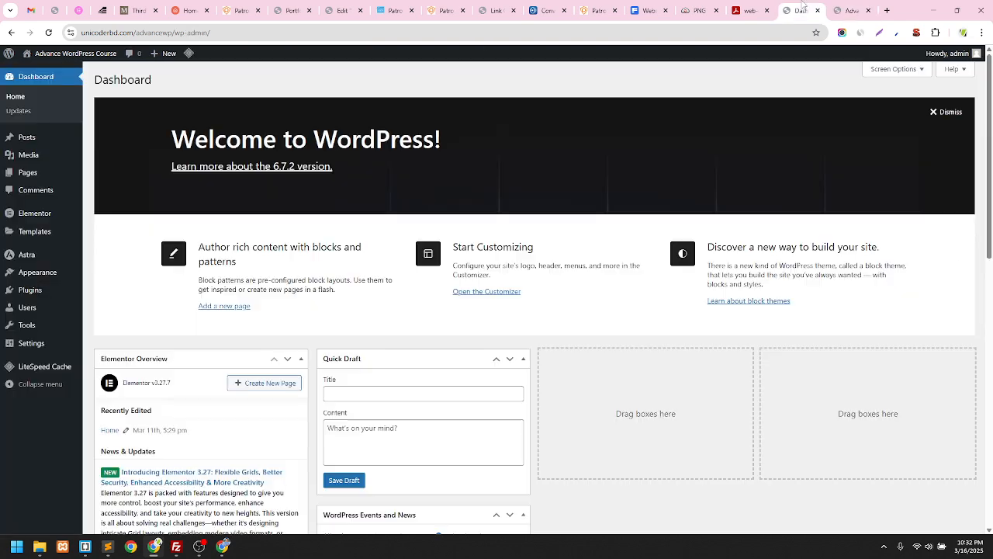
Recheck the live home page, highlighting the footer copyright line
left_click(852, 10)
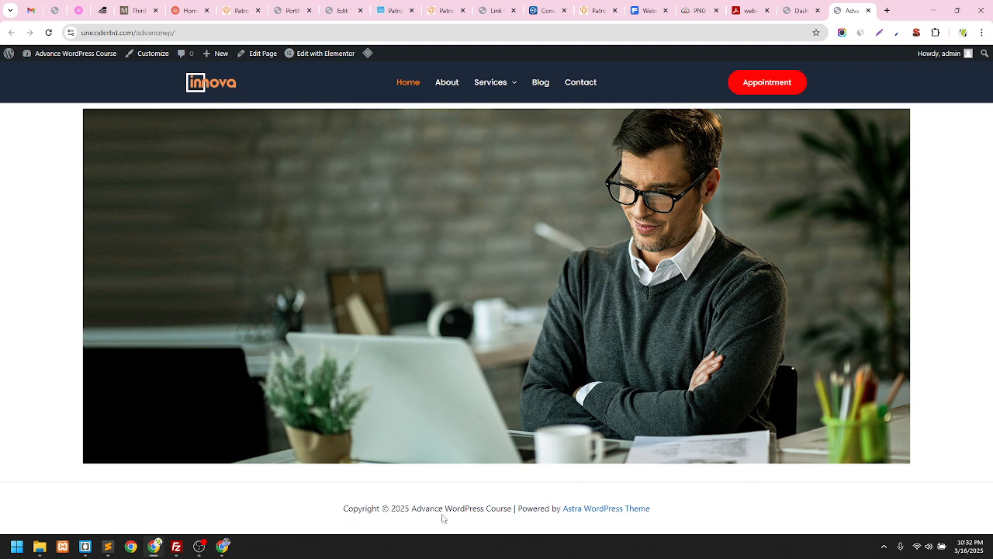
left_click_drag(343, 508, 656, 508)
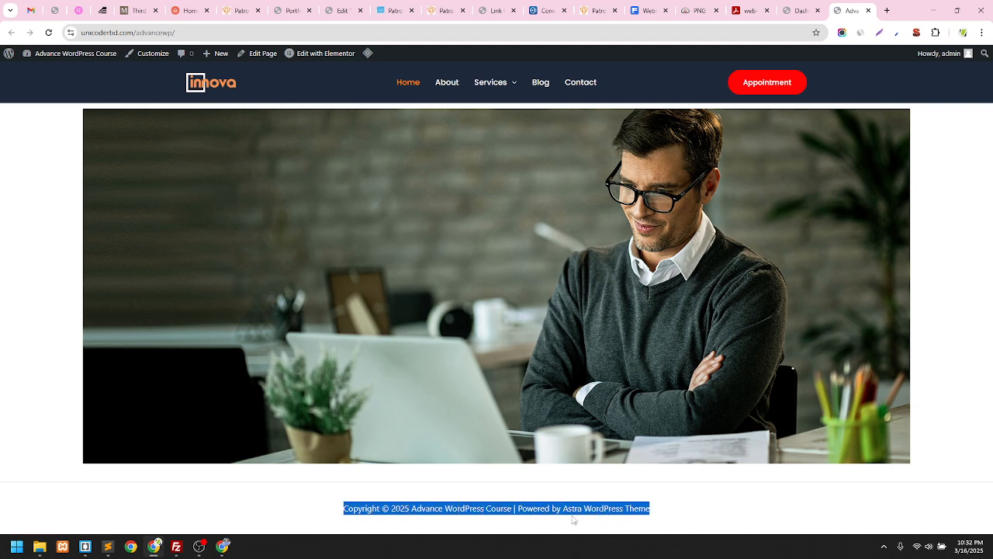
left_click(693, 501)
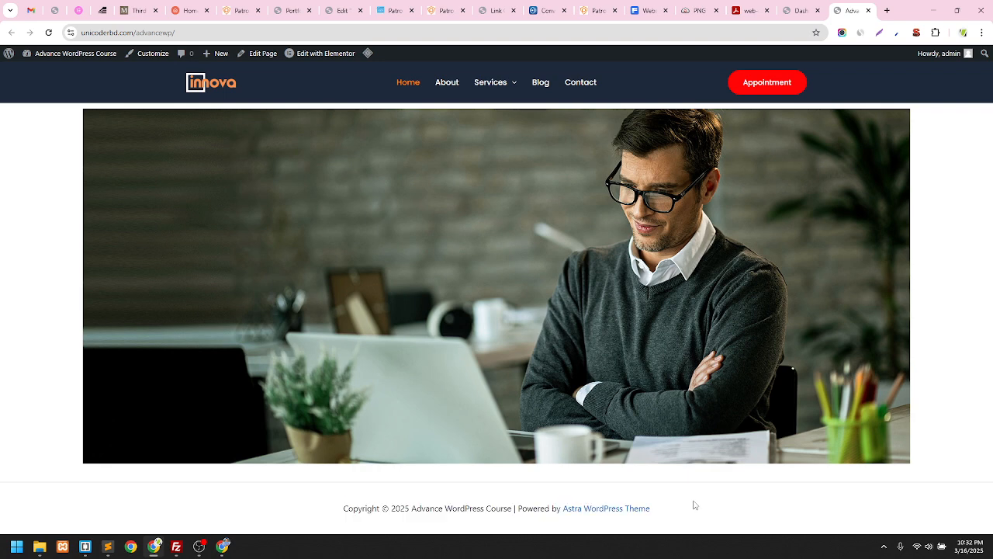
Open Pages > All Pages in the WordPress dashboard
left_click(797, 10)
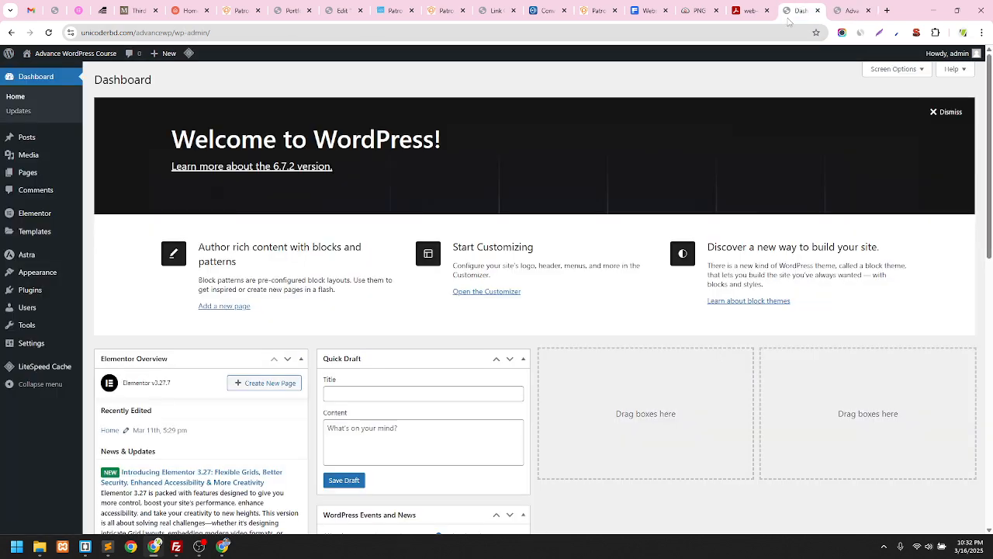
left_click(31, 179)
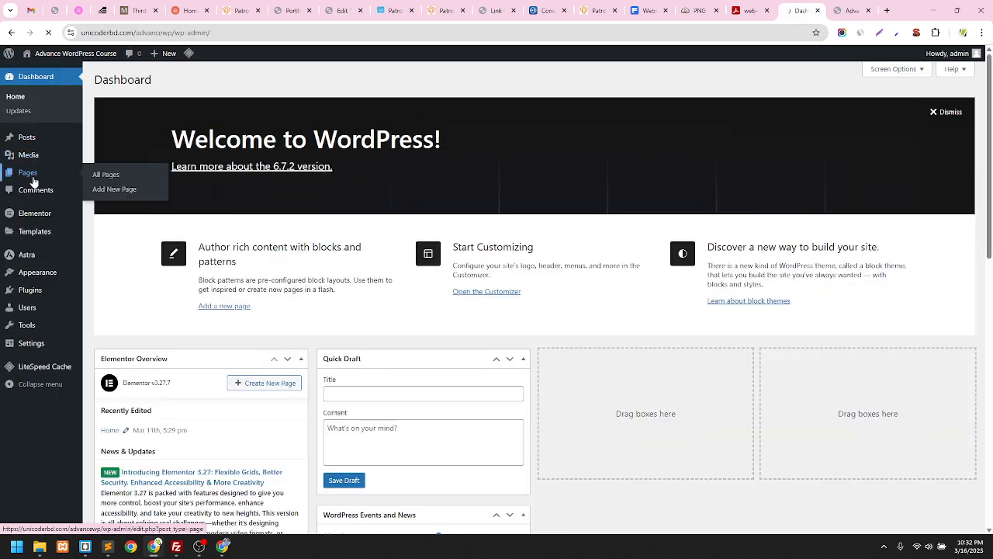
left_click(855, 7)
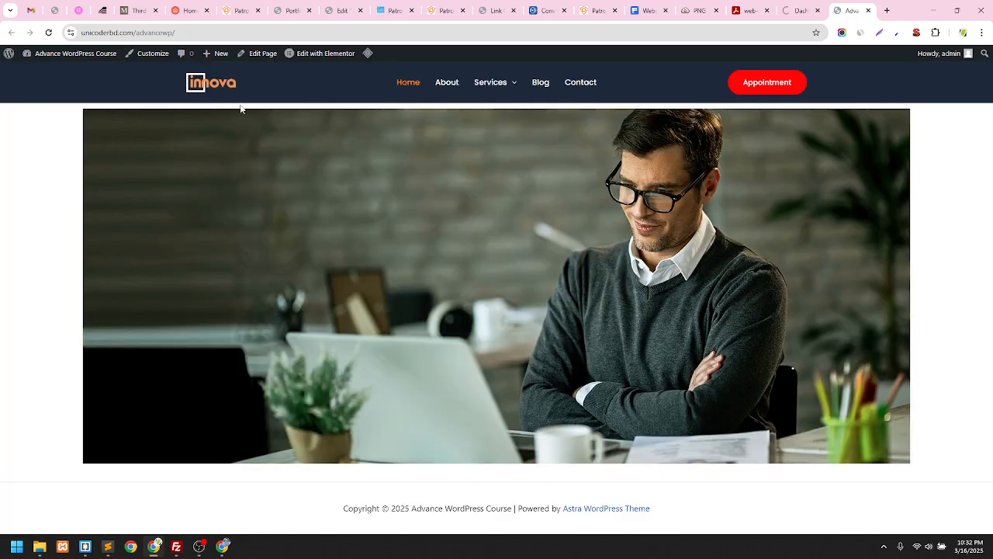
mouse_move(326, 59)
left_click(803, 10)
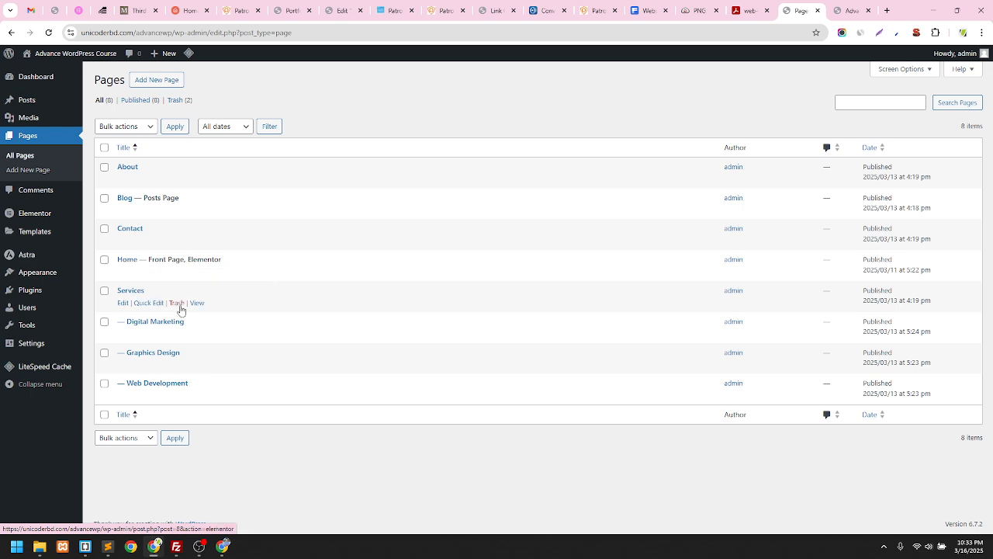
Edit the Home page and launch it with Elementor
left_click(121, 273)
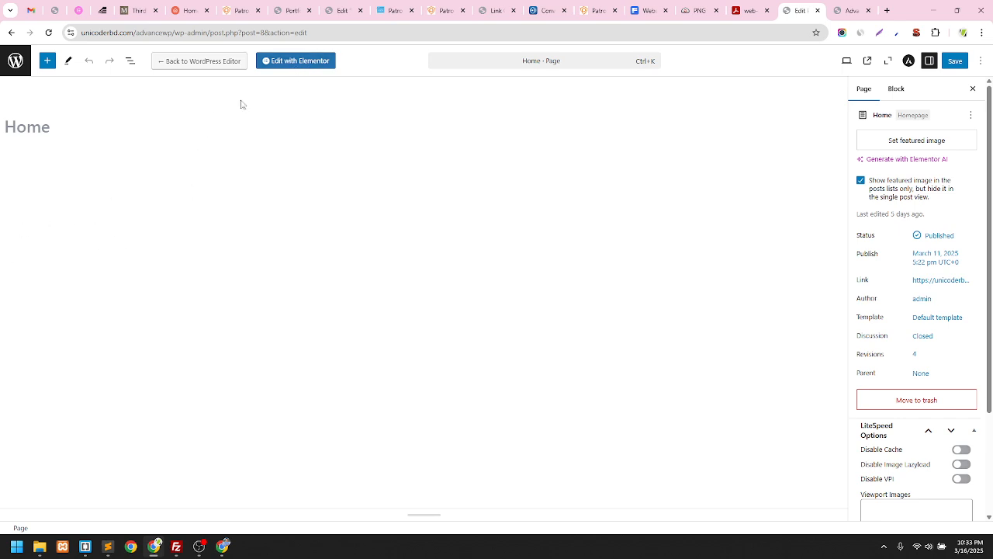
left_click(311, 68)
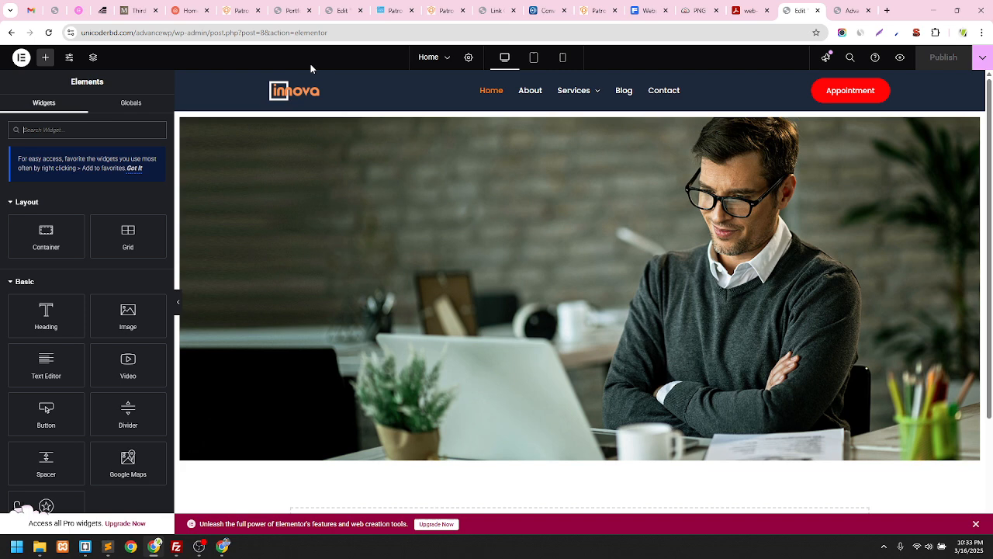
Set the hero container's padding to 0 on all sides, publish, and view the live page
scroll(308, 80, "down", 3)
scroll(501, 149, "up", 3)
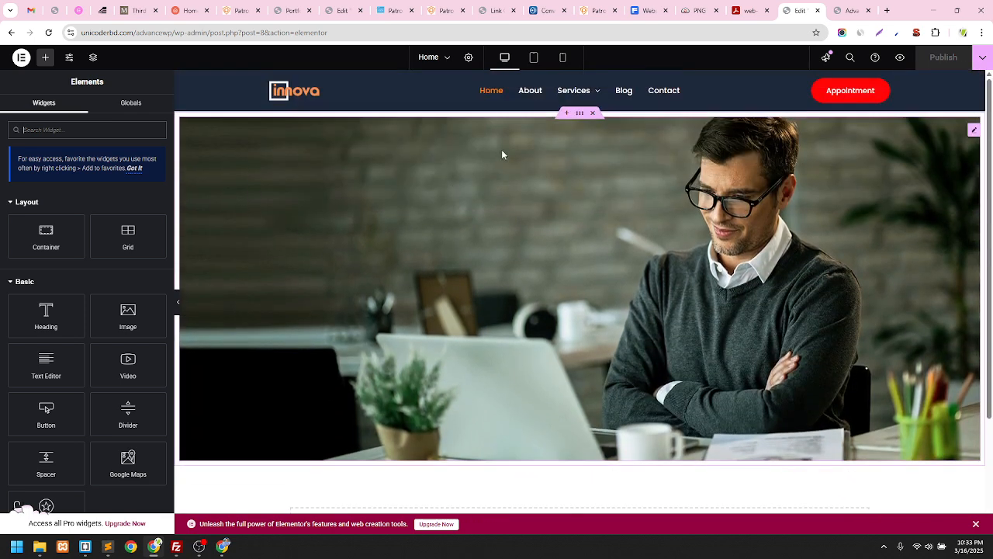
left_click(579, 114)
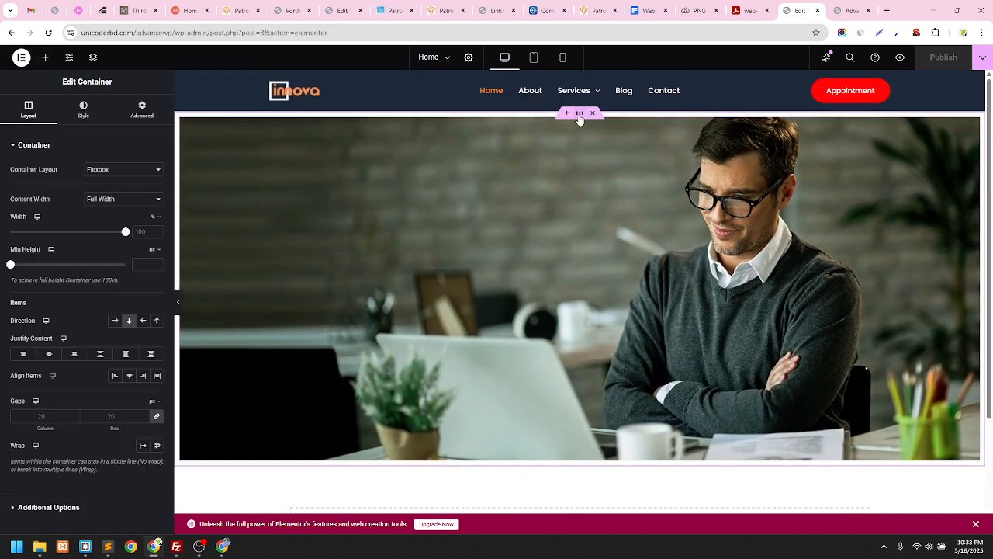
left_click(141, 109)
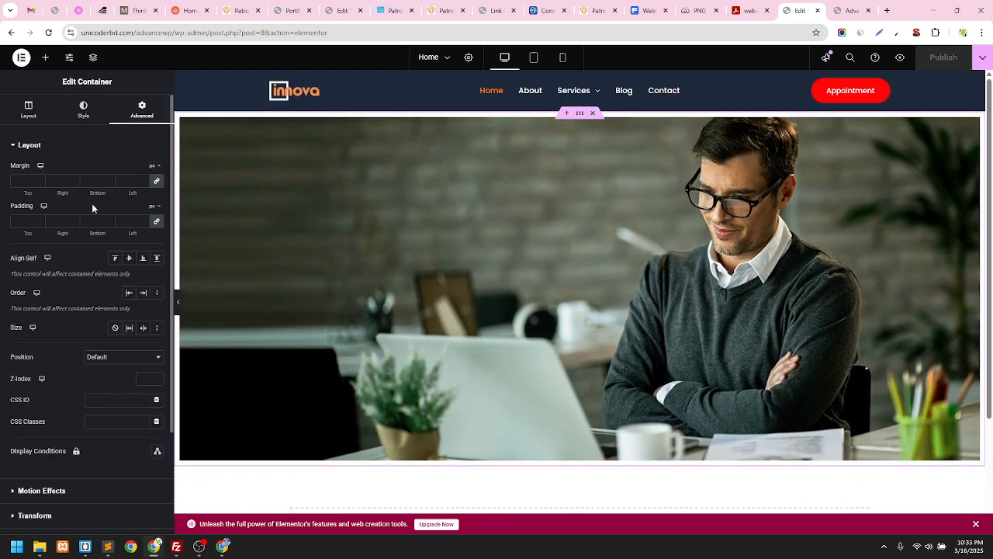
left_click(27, 222)
type("0")
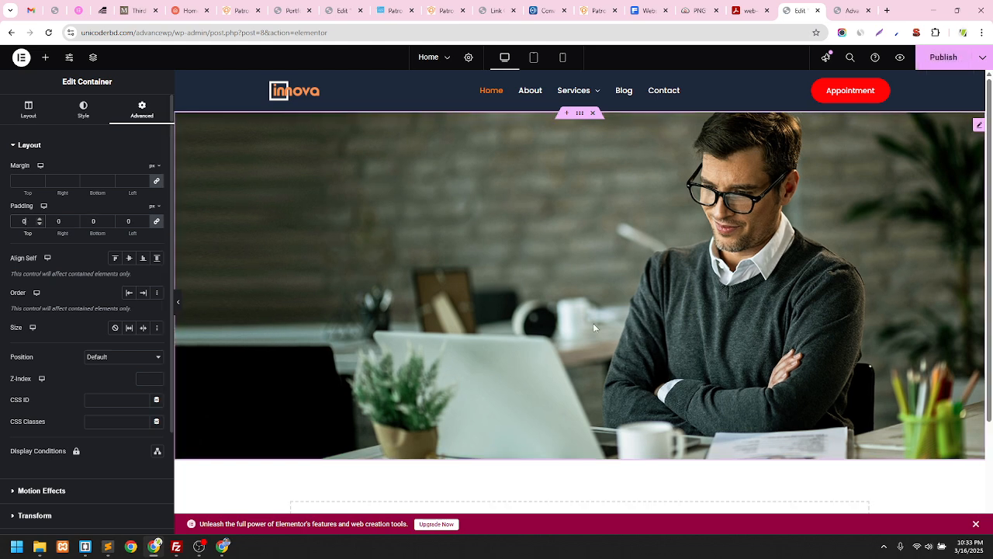
left_click(935, 59)
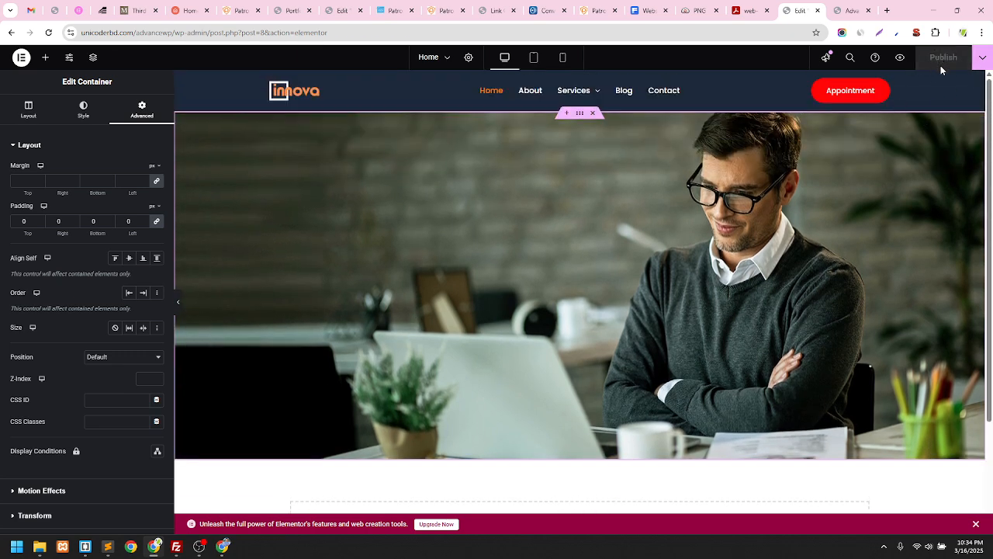
left_click(838, 16)
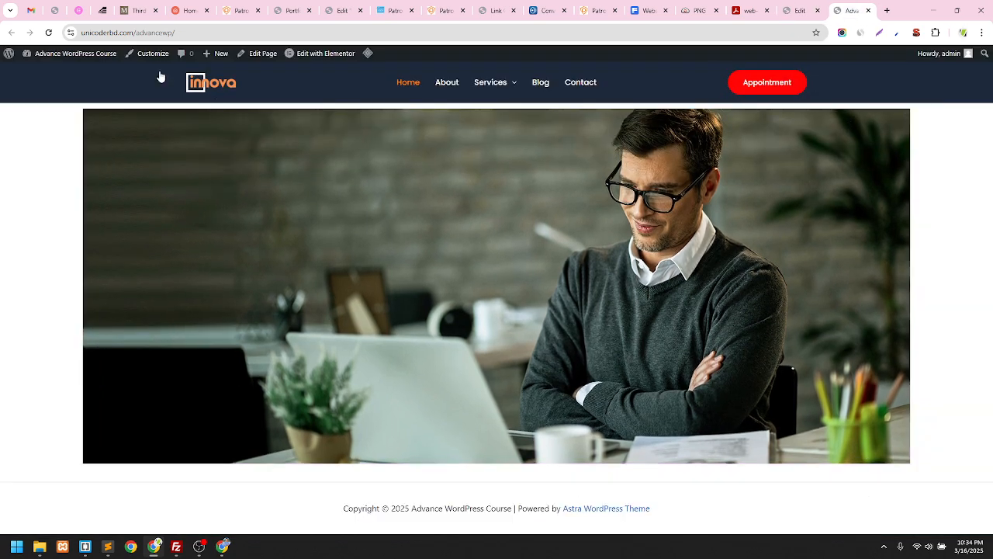
Reload the live home page to verify the full-width hero, then return to the editor
left_click(48, 33)
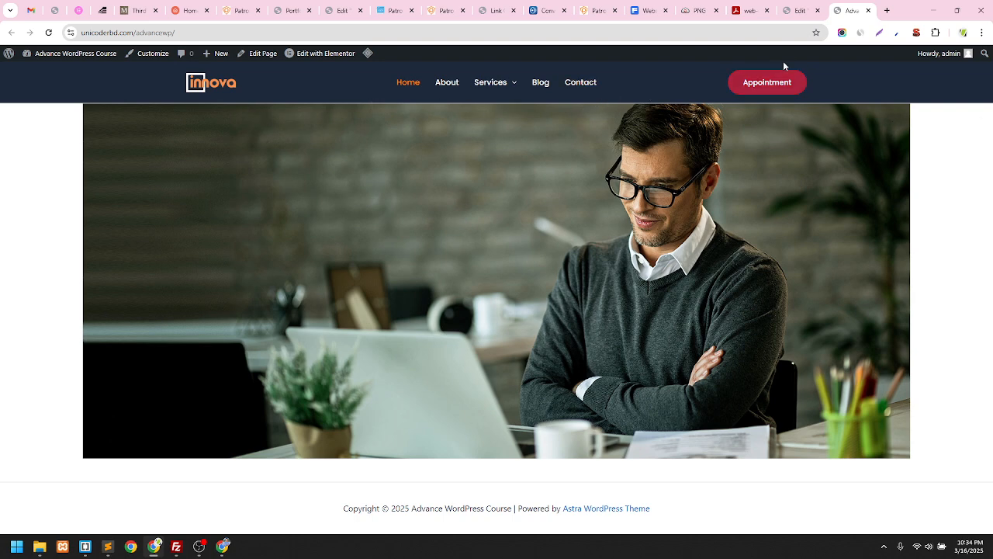
left_click(799, 10)
scroll(666, 188, "down", 2)
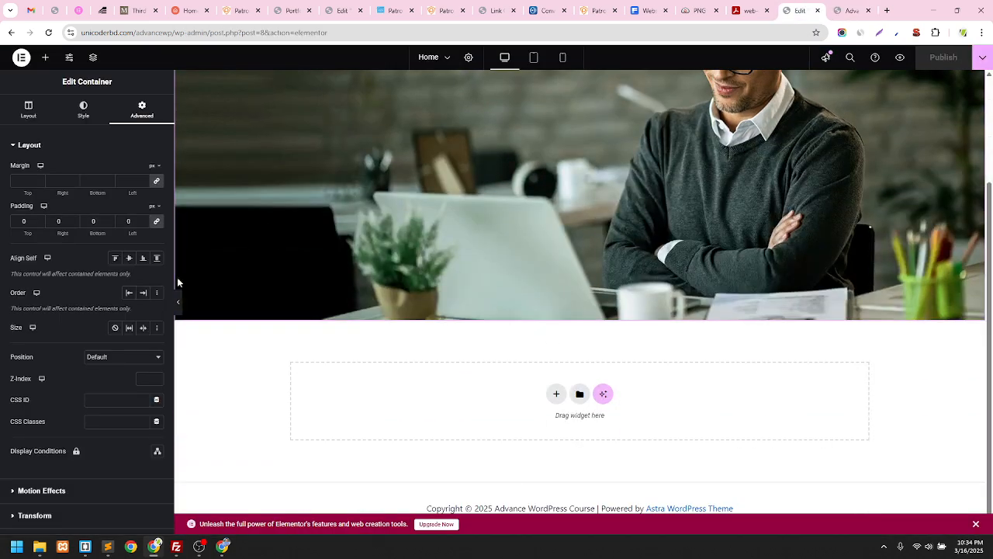
scroll(473, 218, "up", 2)
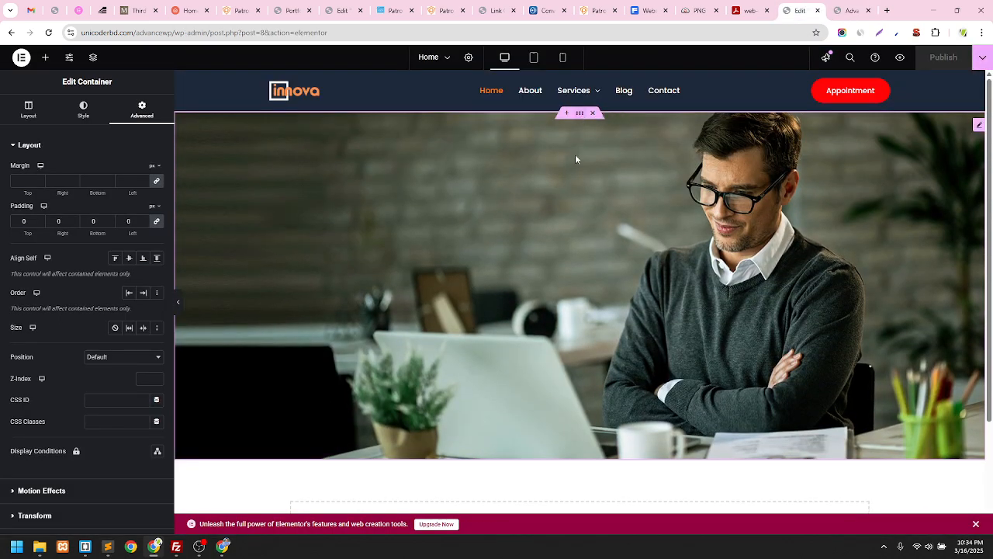
scroll(423, 264, "down", 2)
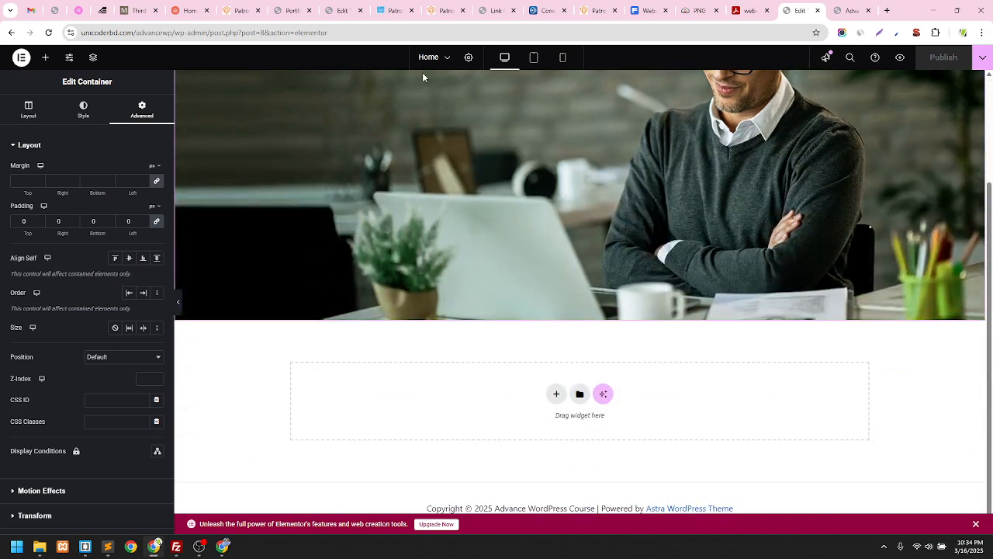
Browse the Patron web-agency demo layout for reference
left_click(447, 8)
left_click(392, 11)
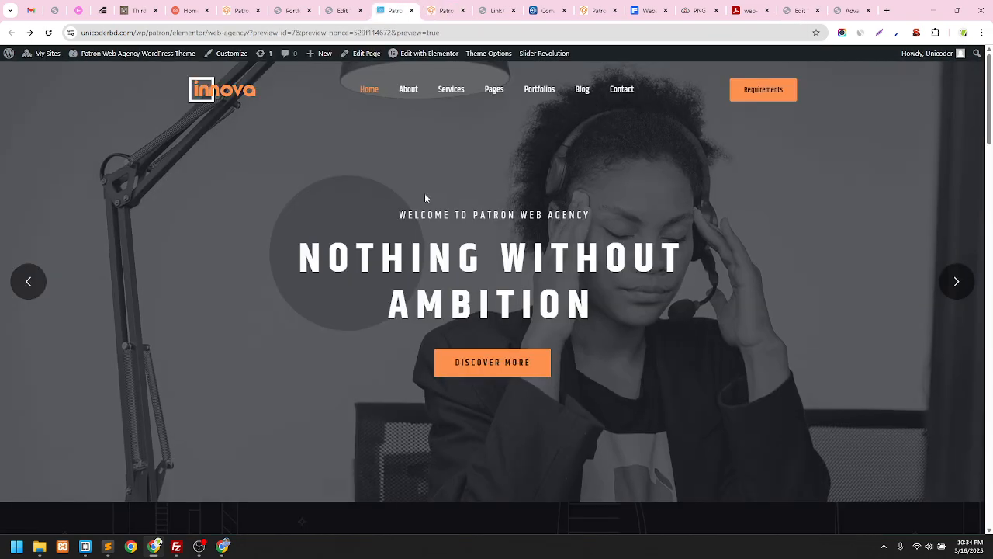
scroll(450, 279, "down", 8)
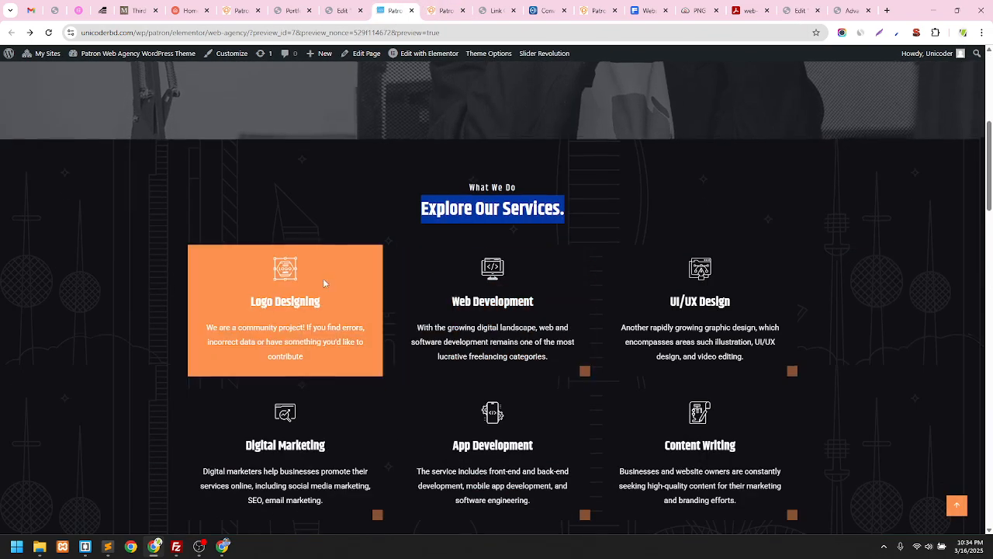
scroll(323, 278, "down", 4)
scroll(102, 347, "up", 1)
scroll(233, 233, "down", 4)
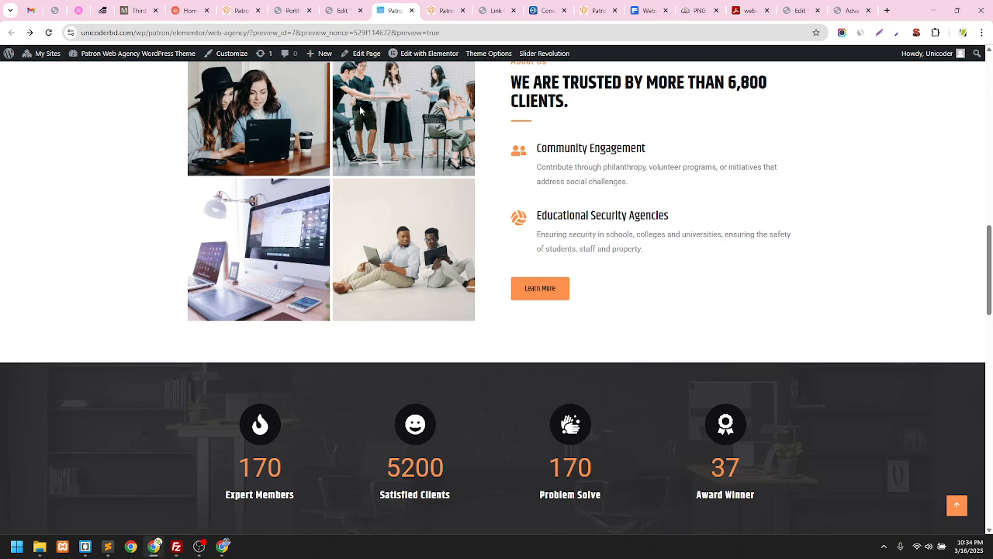
scroll(363, 112, "up", 1)
scroll(404, 164, "down", 2)
scroll(386, 189, "up", 6)
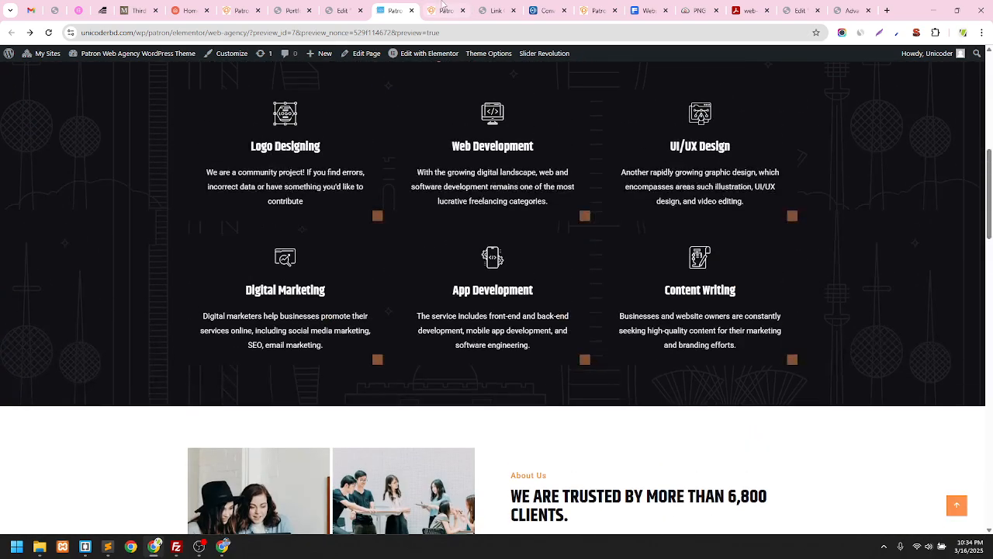
Preview the Security Default demo from the Patron overview, then move to another Patron demo tab
left_click(442, 10)
scroll(478, 213, "up", 4)
scroll(478, 213, "up", 3)
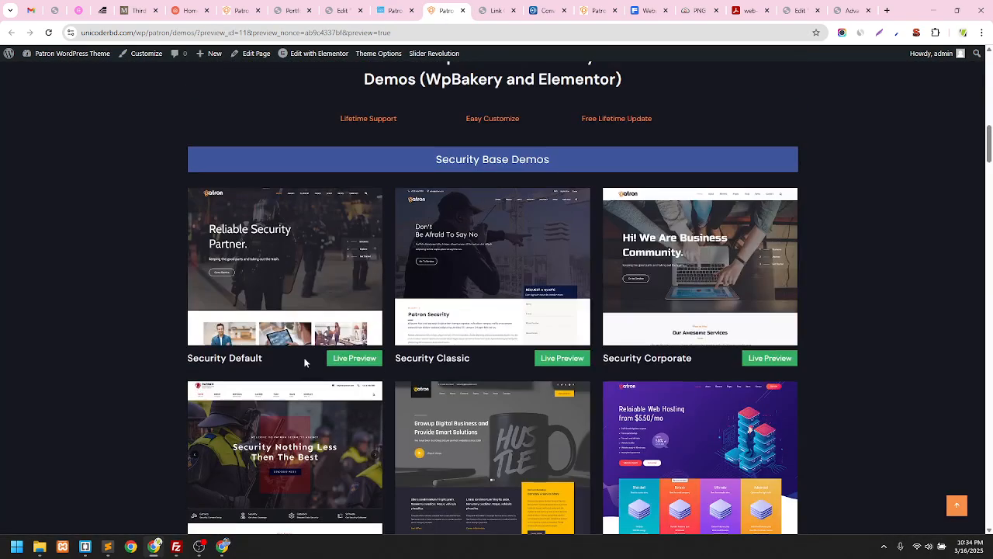
left_click(365, 360)
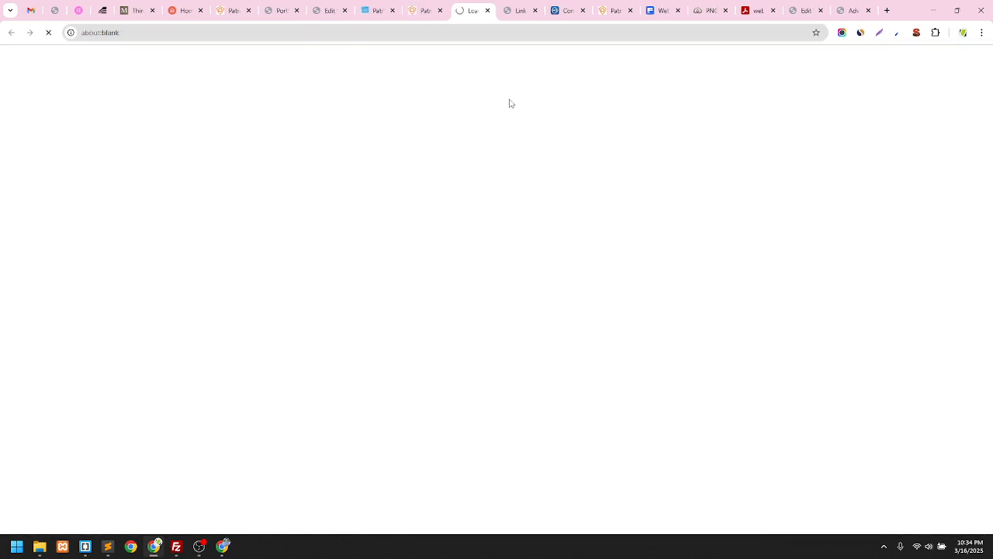
left_click(376, 10)
scroll(462, 157, "down", 5)
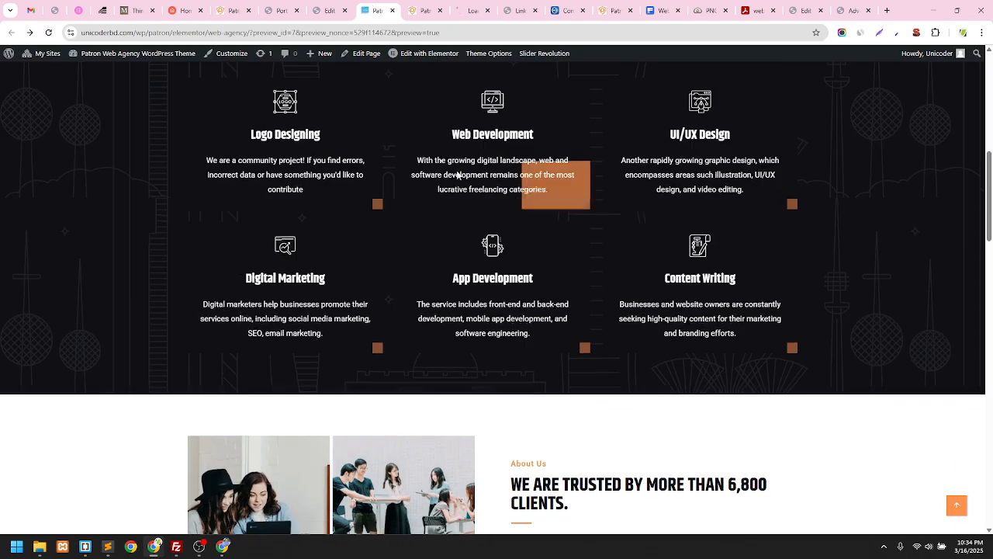
scroll(462, 158, "up", 4)
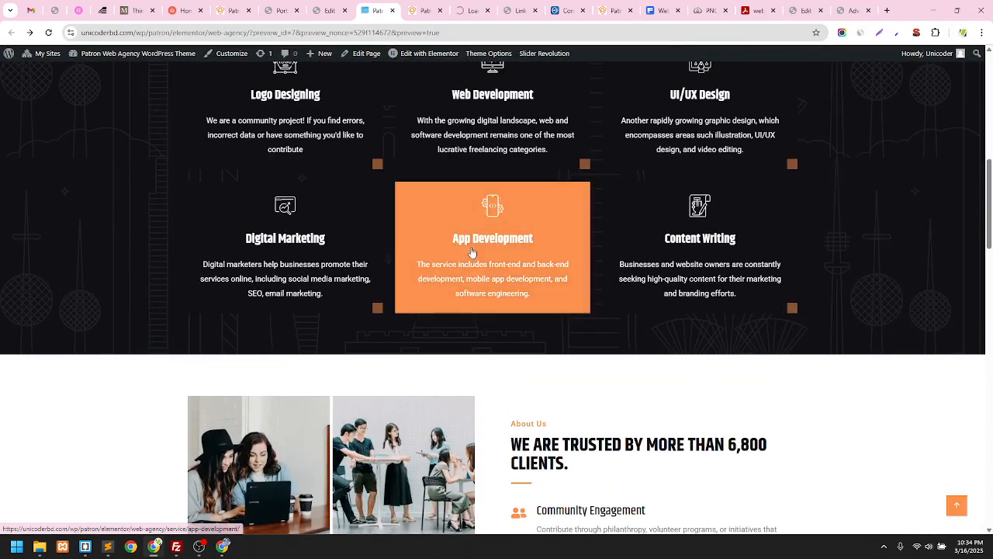
scroll(634, 238, "down", 3)
scroll(635, 238, "down", 8)
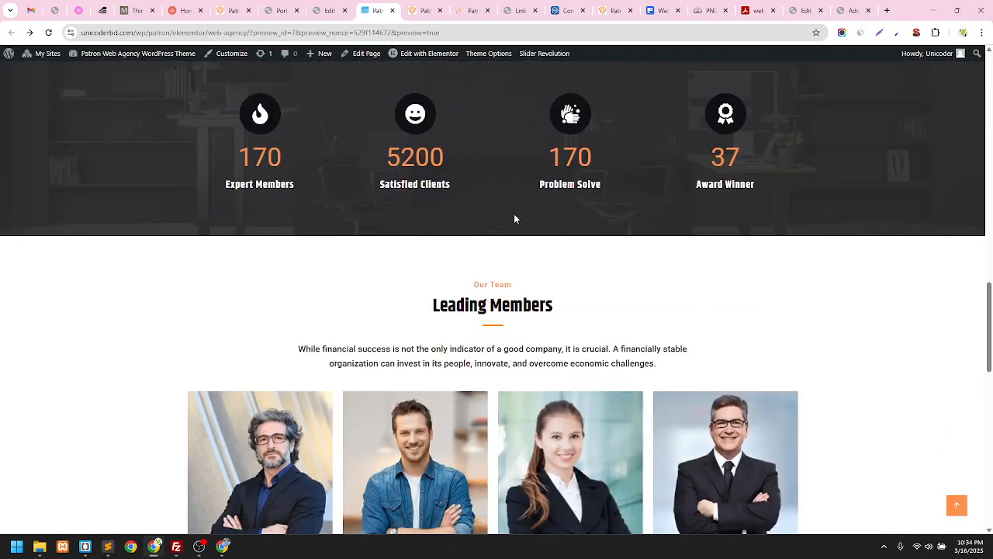
scroll(388, 186, "up", 3)
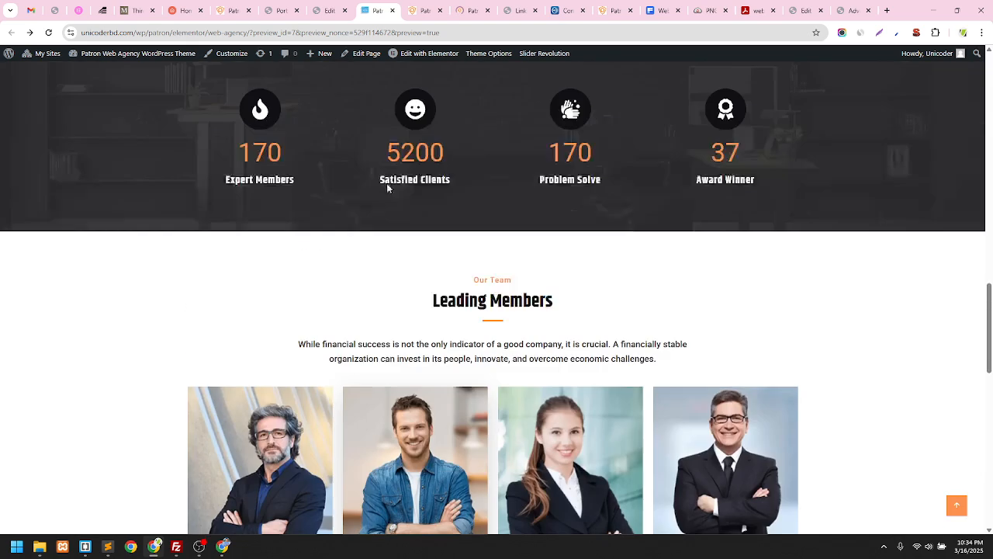
left_click(481, 6)
Study the Patron demo's OUR EXPERIENCE card heading and description text
left_click(845, 9)
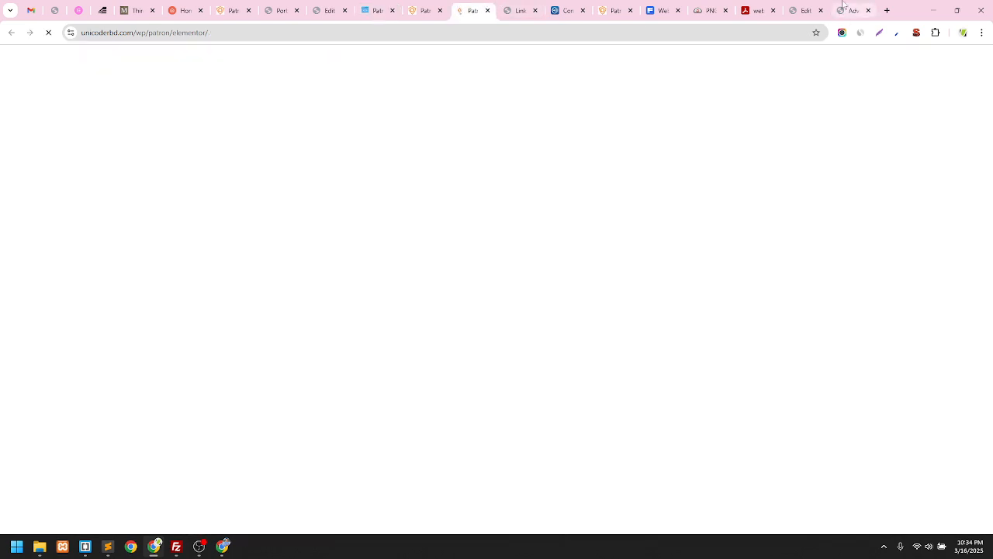
left_click(472, 10)
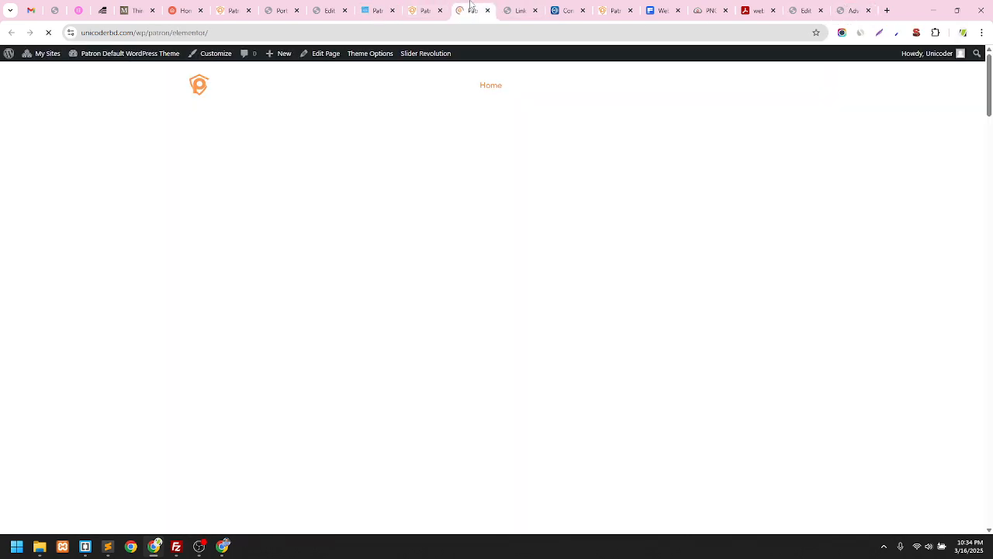
scroll(400, 156, "down", 12)
scroll(401, 156, "up", 3)
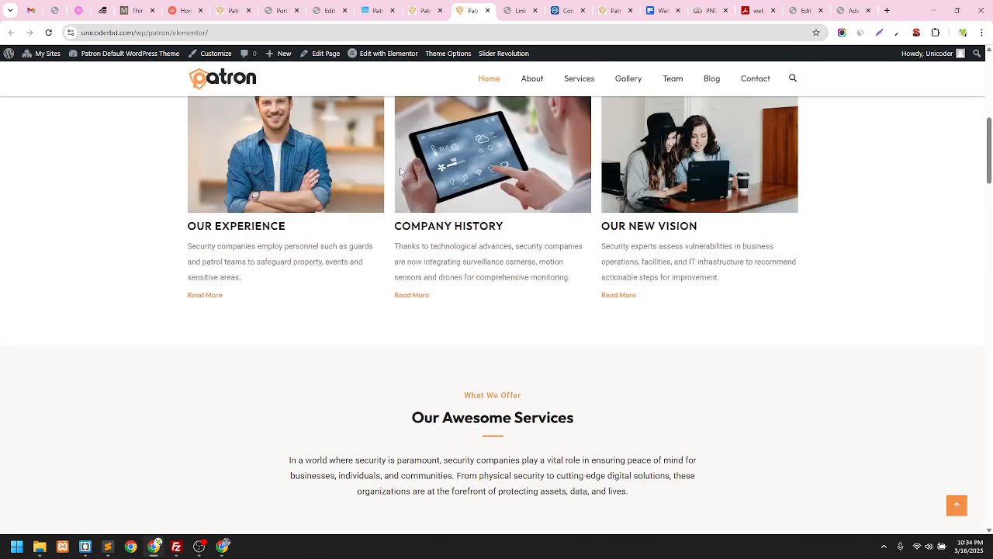
scroll(197, 230, "up", 3)
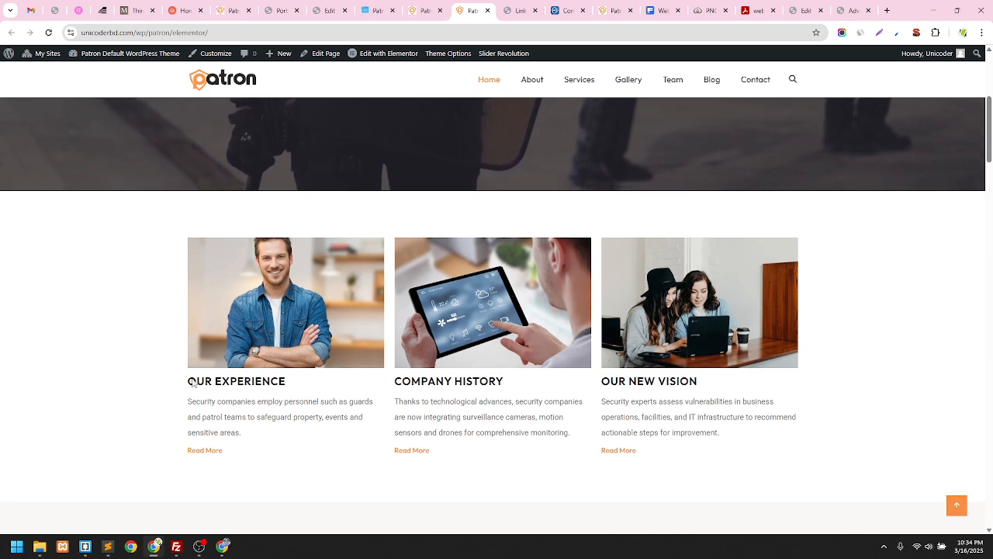
left_click_drag(188, 381, 287, 383)
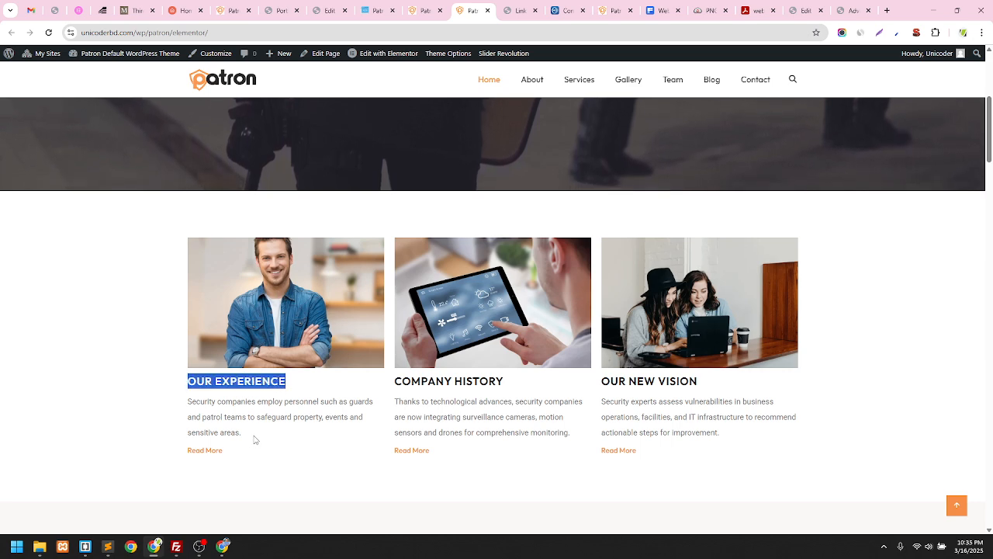
left_click(259, 426)
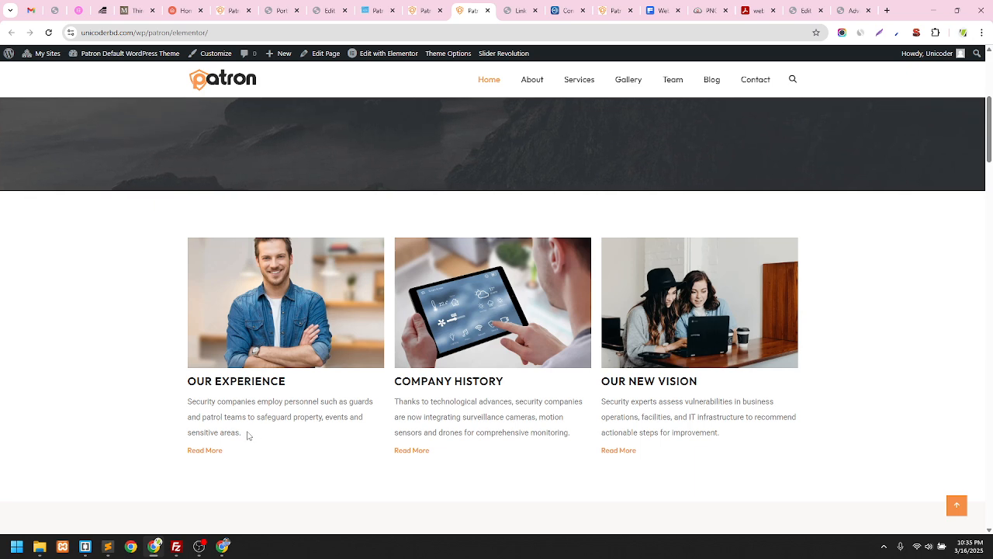
left_click_drag(246, 434, 189, 406)
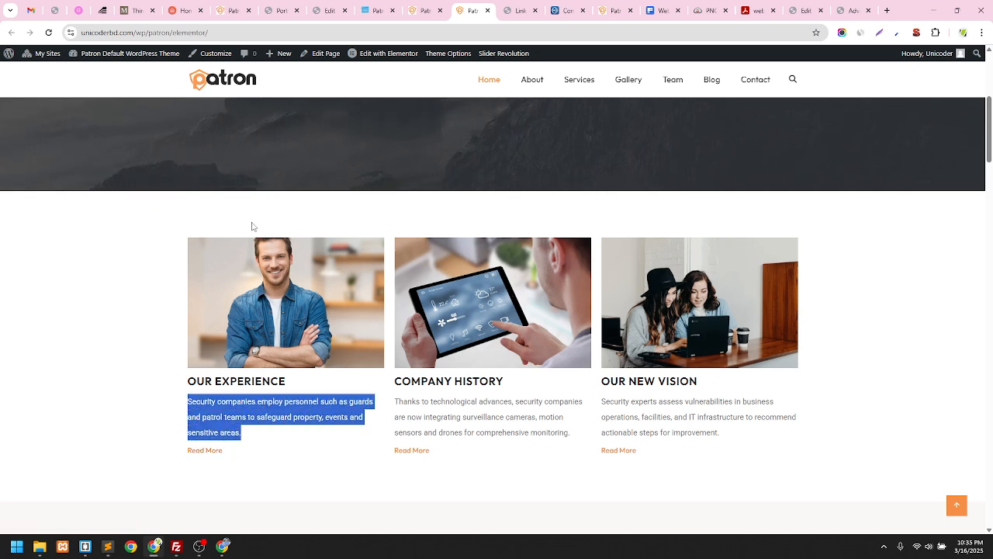
scroll(255, 264, "down", 1)
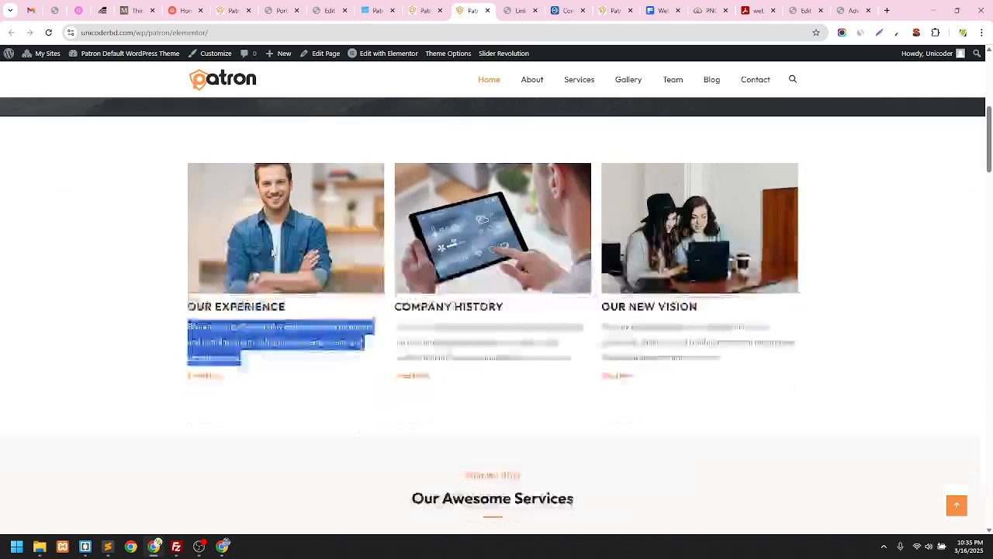
scroll(264, 252, "up", 1)
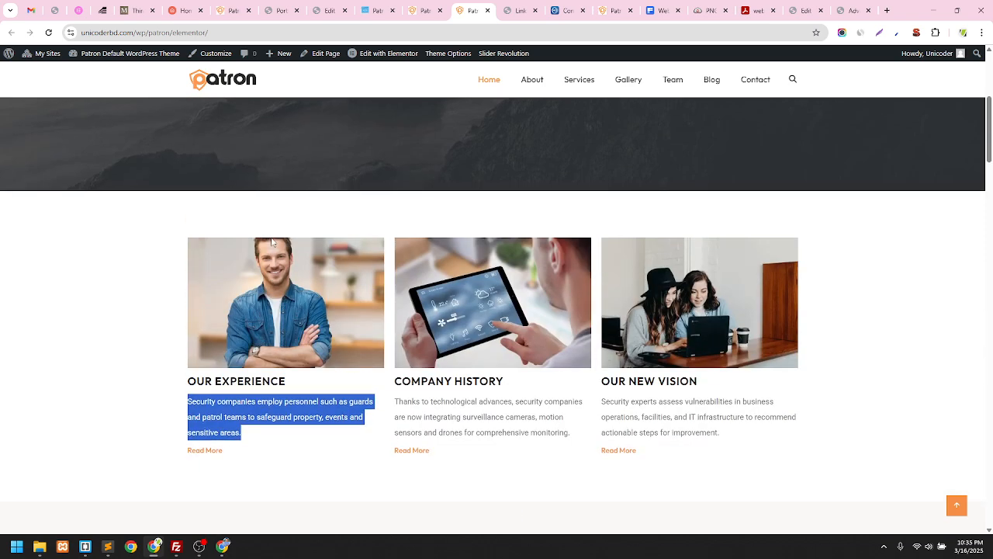
scroll(186, 213, "down", 2)
scroll(155, 191, "up", 2)
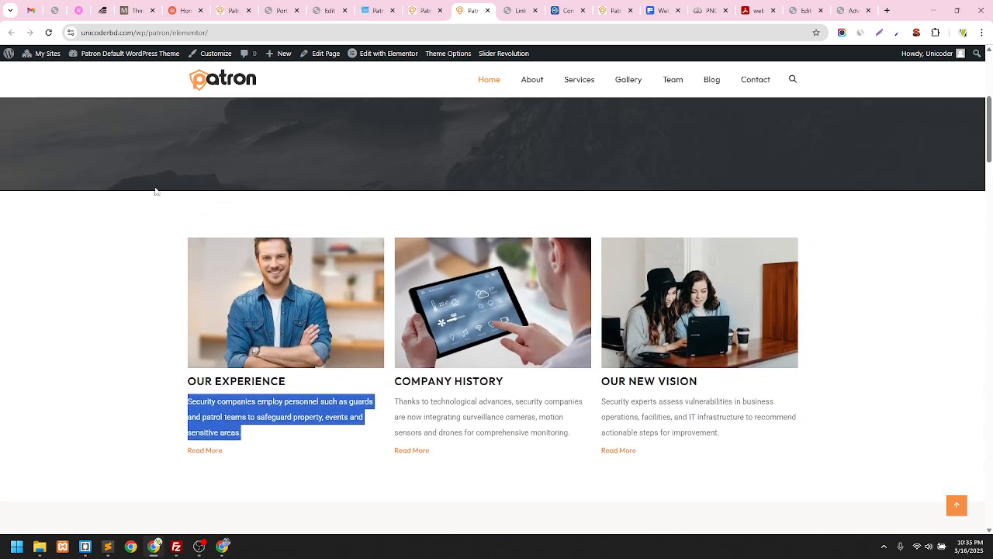
left_click(6, 243)
Scroll through the Patron home page to the footer and back up to the feature cards
scroll(200, 243, "down", 5)
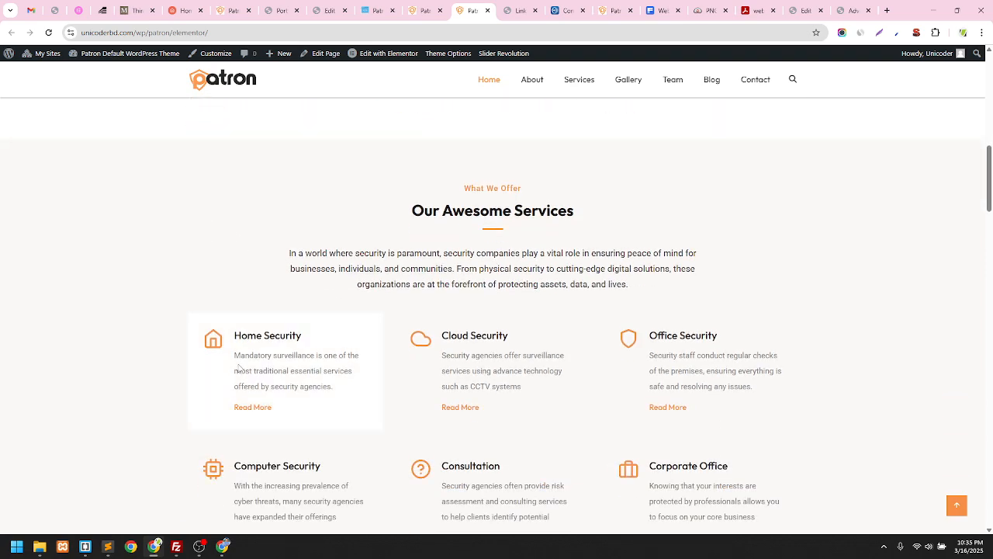
scroll(102, 369, "down", 8)
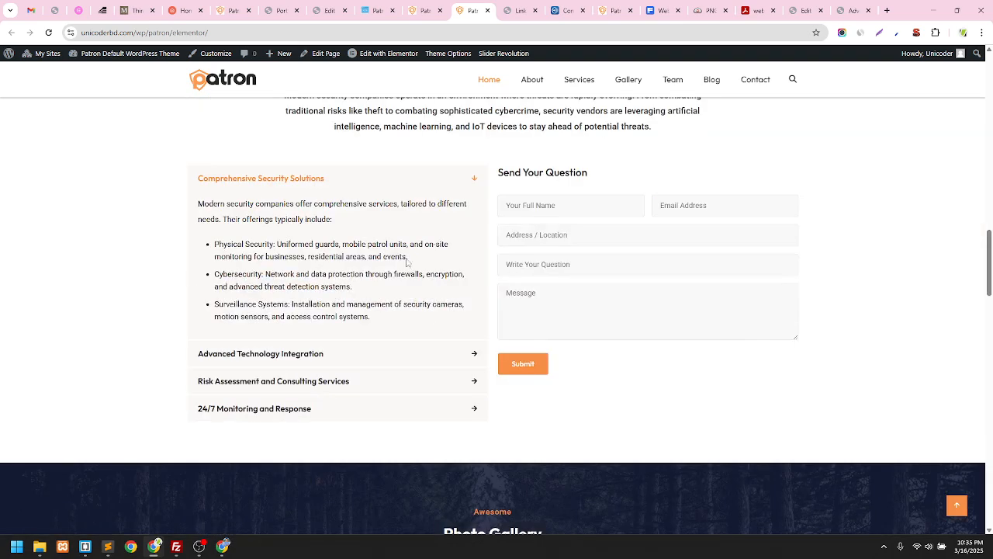
scroll(419, 301, "down", 7)
scroll(537, 258, "up", 2)
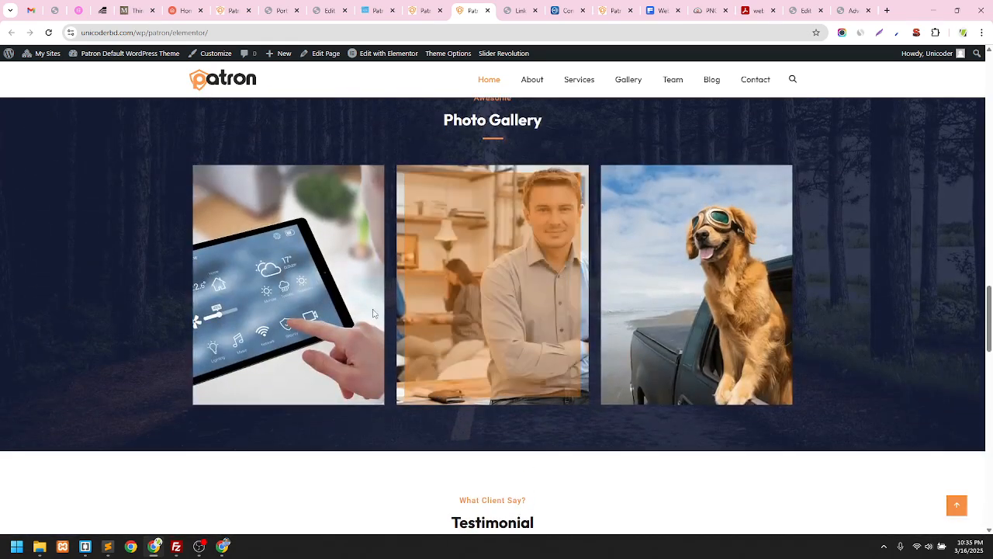
scroll(537, 258, "down", 3)
scroll(537, 258, "down", 5)
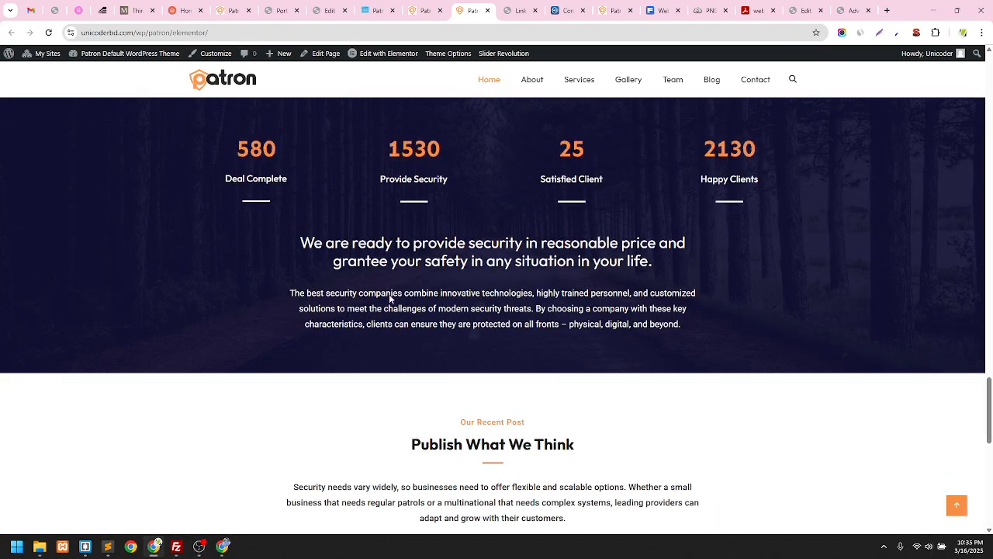
scroll(424, 269, "down", 3)
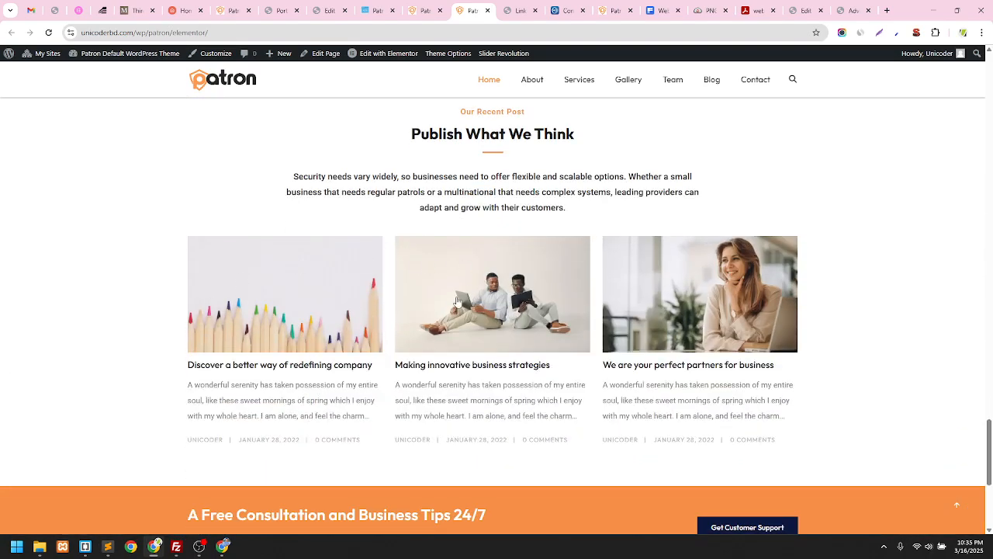
scroll(458, 301, "down", 3)
scroll(458, 301, "up", 20)
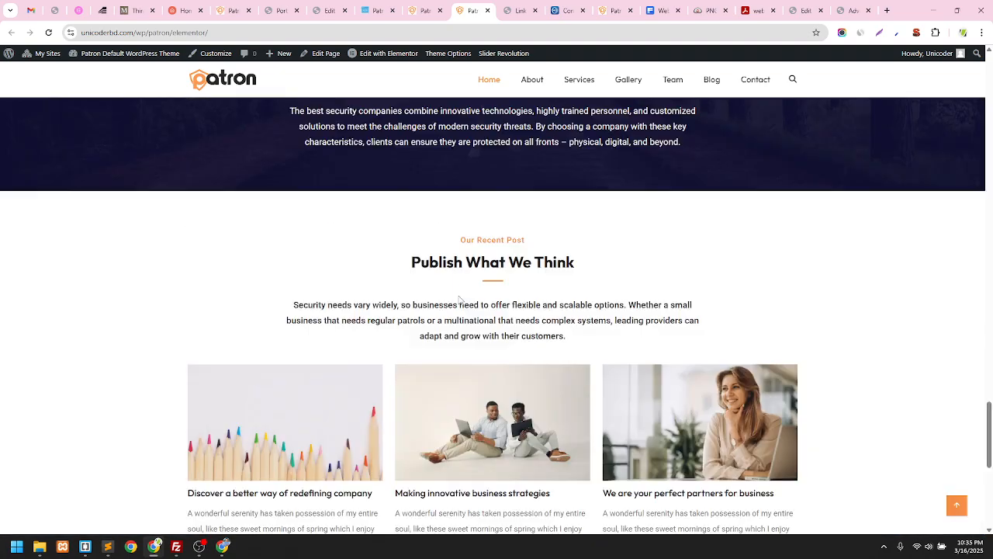
scroll(458, 280, "up", 3)
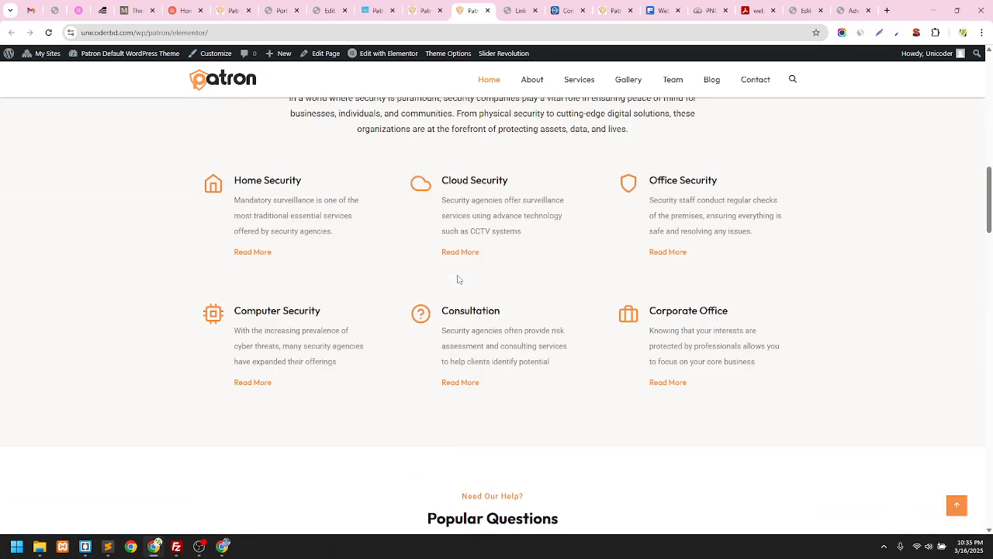
scroll(458, 279, "up", 8)
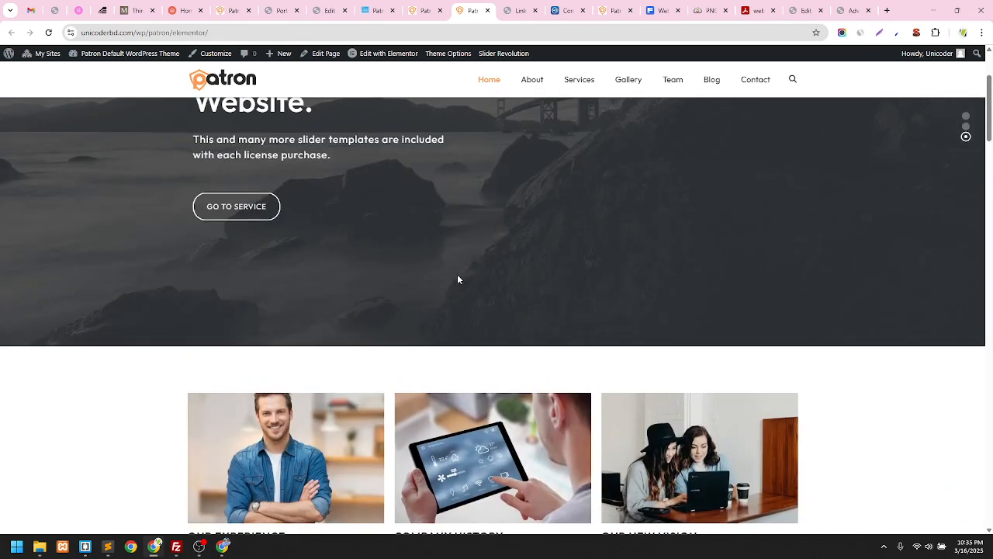
scroll(458, 279, "up", 2)
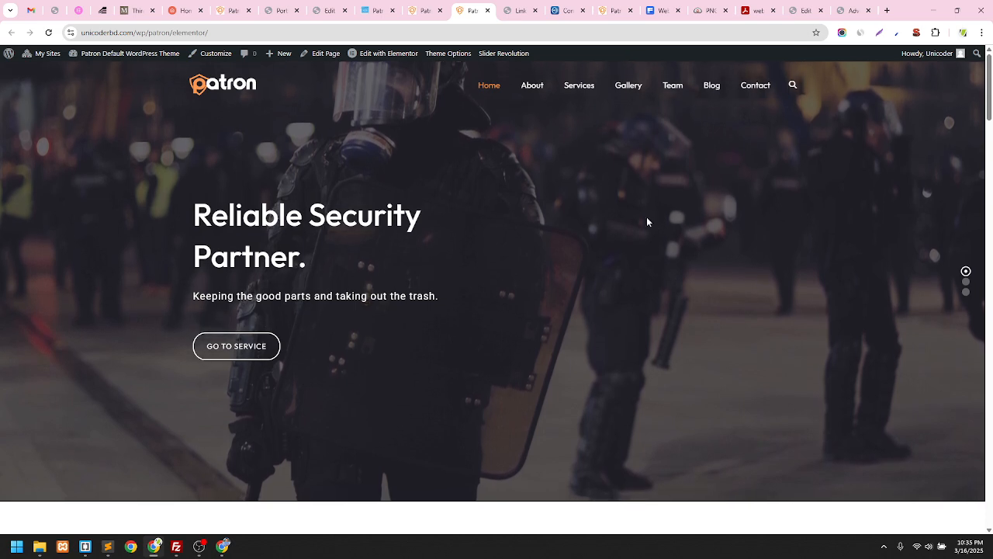
scroll(532, 213, "down", 4)
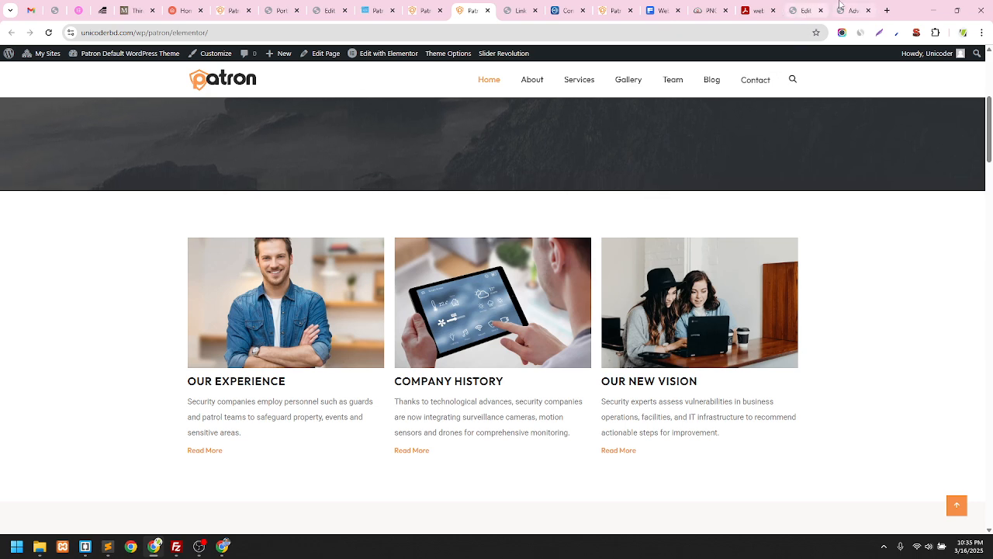
Return to the Home page in the Elementor editor and show the widget panel
left_click(800, 7)
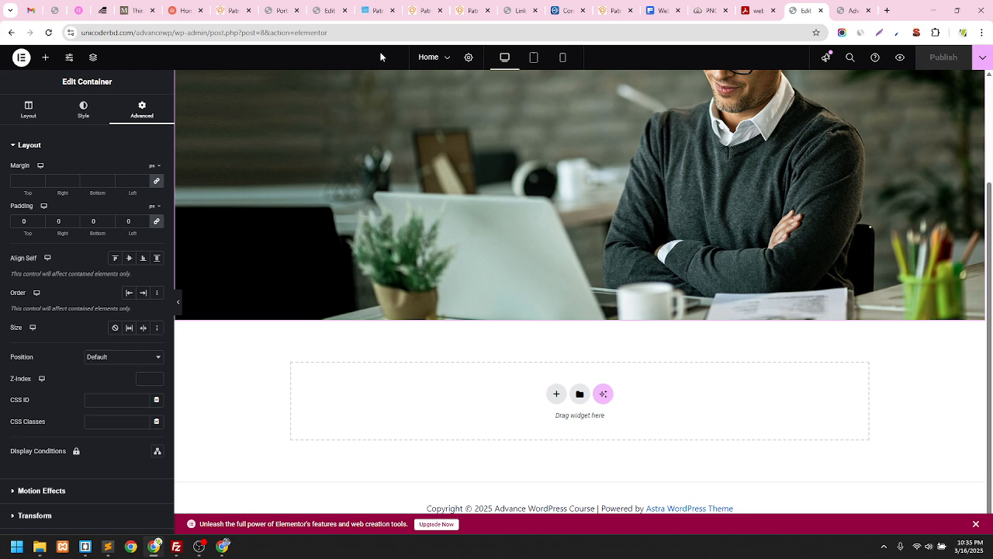
left_click(473, 8)
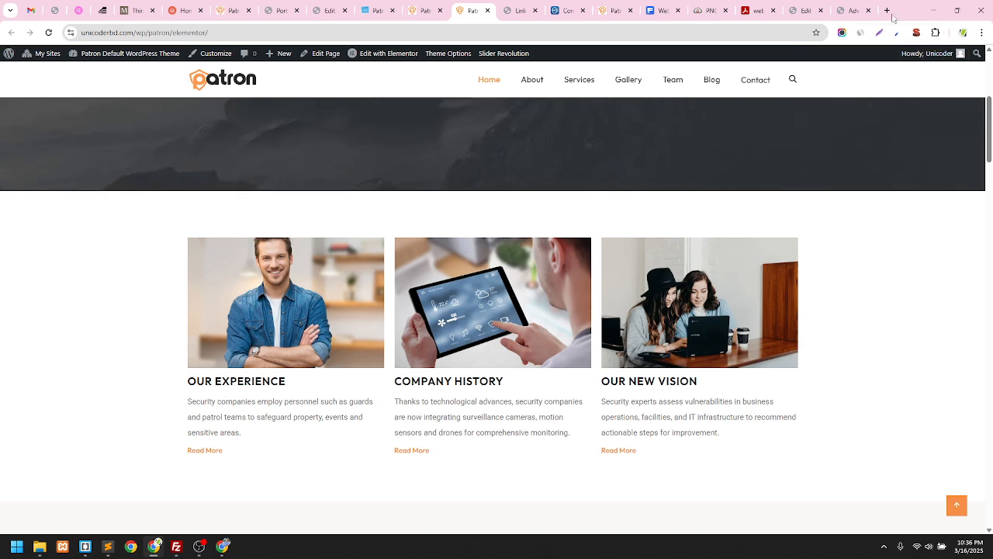
left_click(854, 10)
left_click(804, 10)
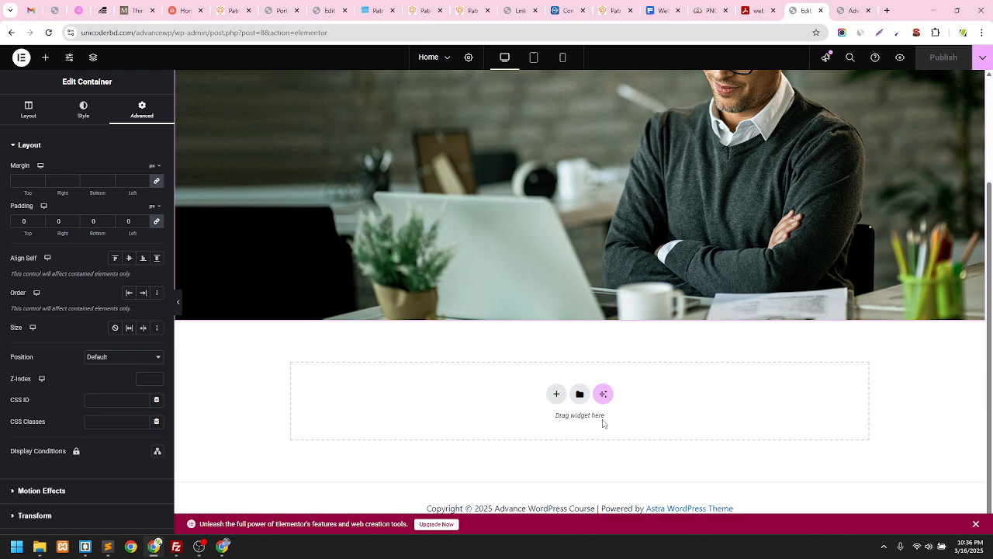
left_click(45, 58)
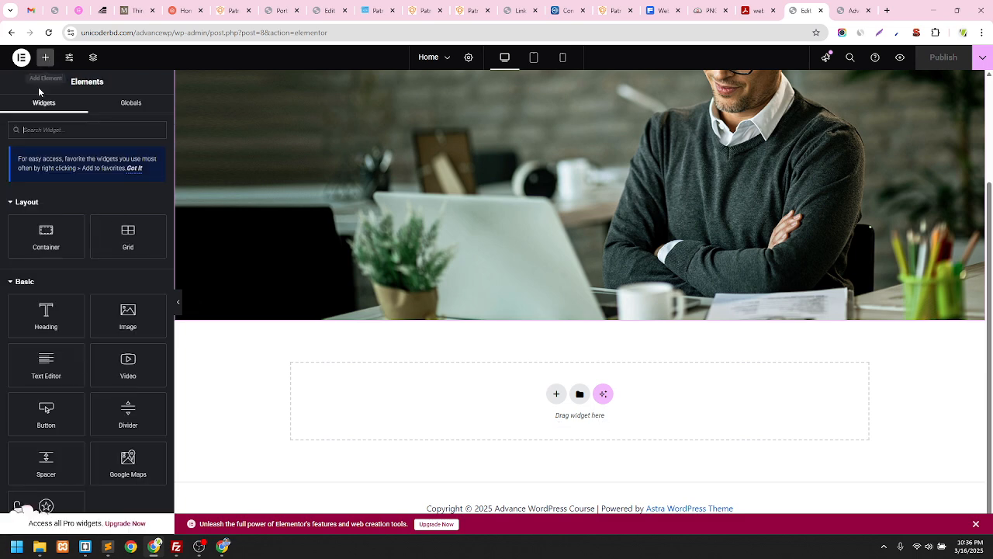
Add a Flexbox container with a two-column structure below the hero image
left_click(555, 396)
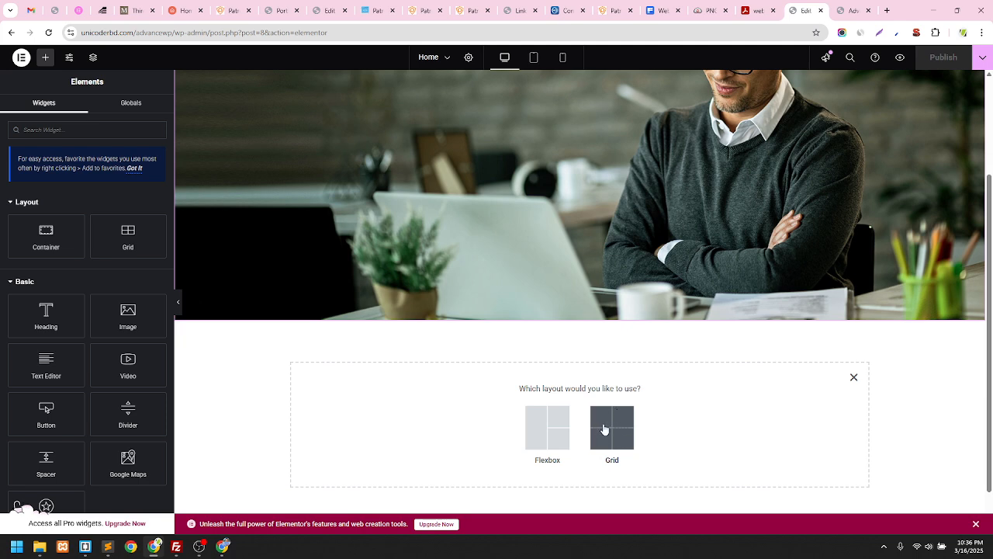
left_click(545, 440)
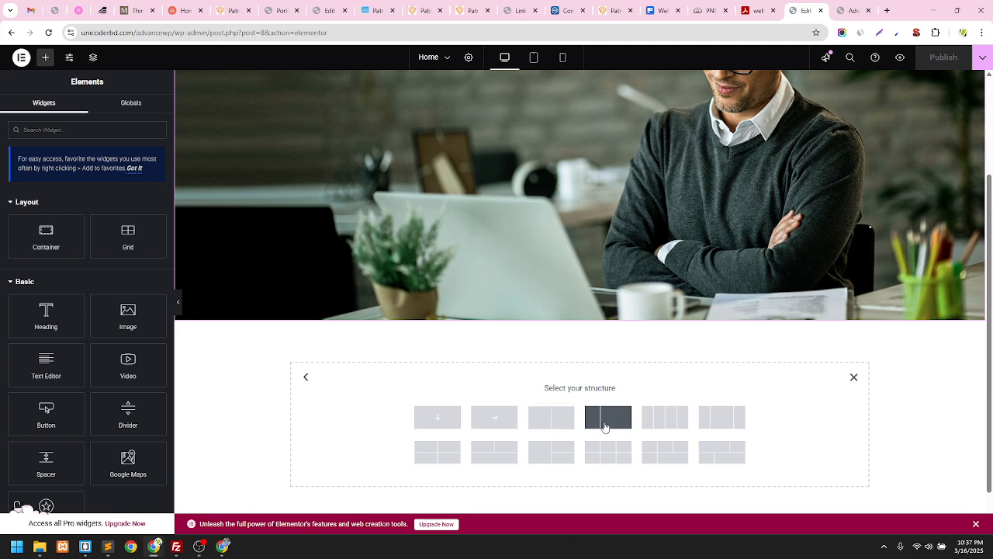
left_click(551, 419)
scroll(551, 417, "down", 1)
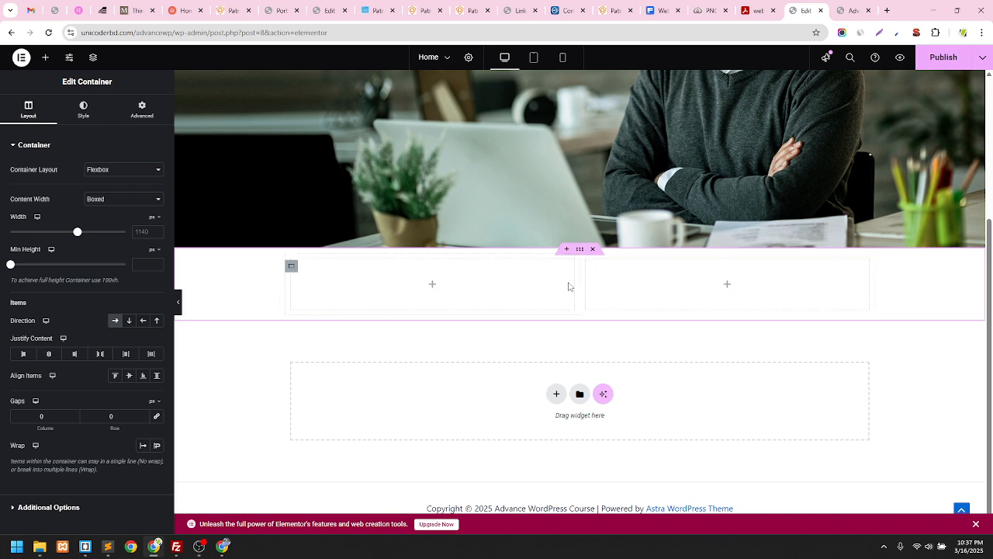
Duplicate the row's right column to create a third column
left_click(291, 268)
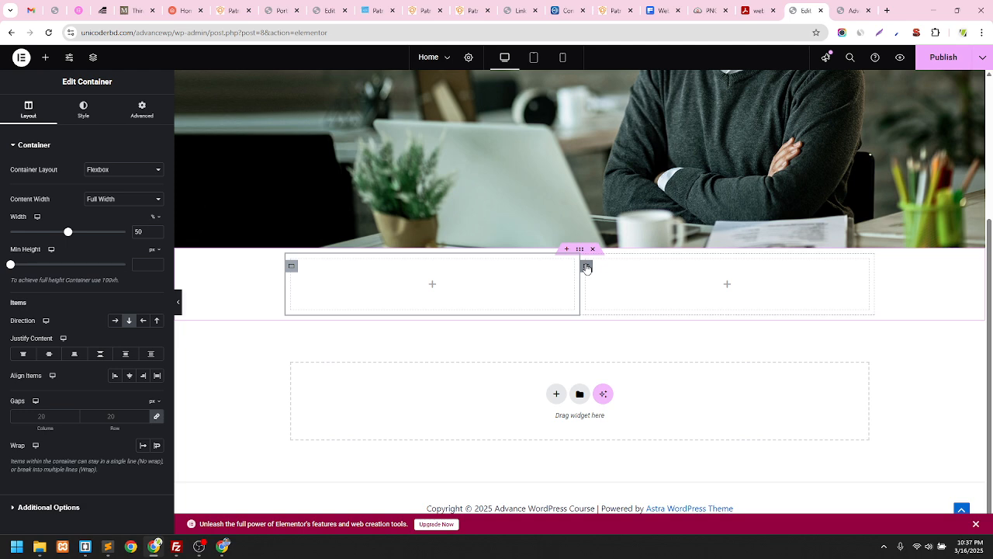
left_click(586, 266)
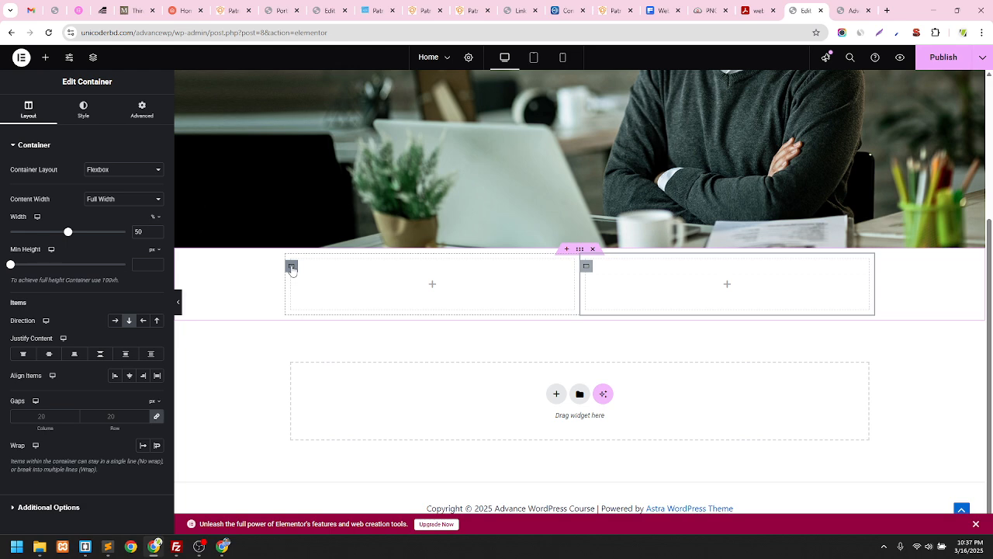
left_click(292, 266)
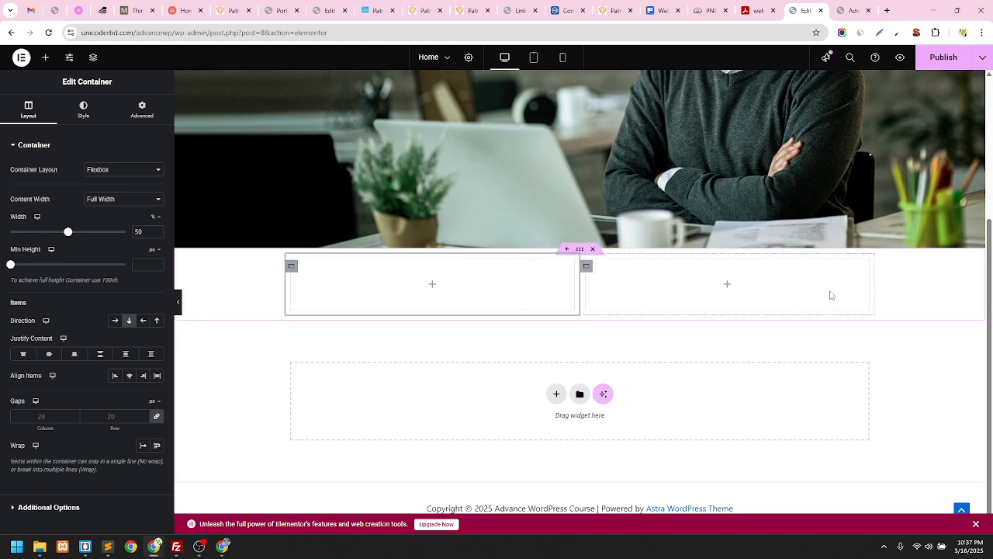
left_click(586, 268)
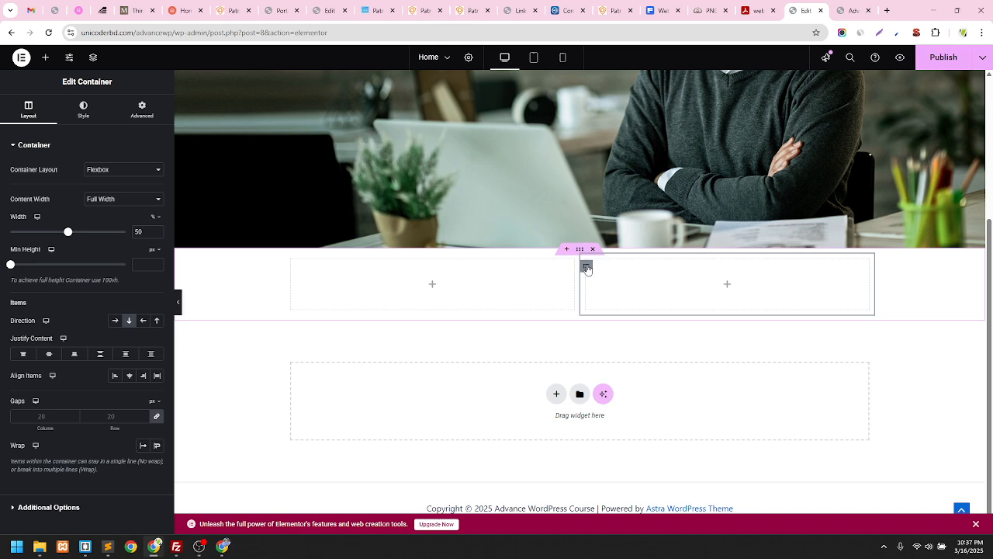
right_click(588, 272)
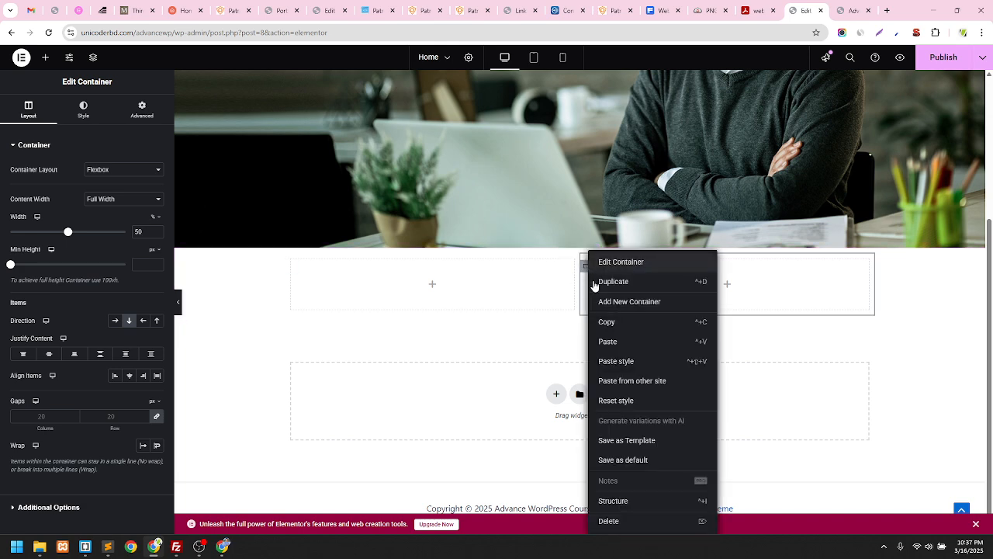
left_click(645, 291)
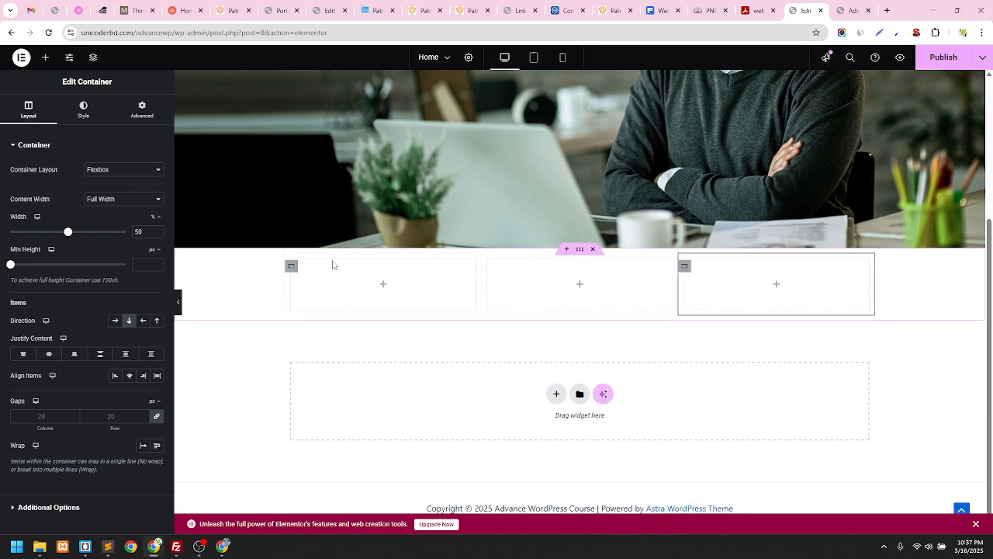
Check each of the three columns, then delete the whole row
left_click(303, 271)
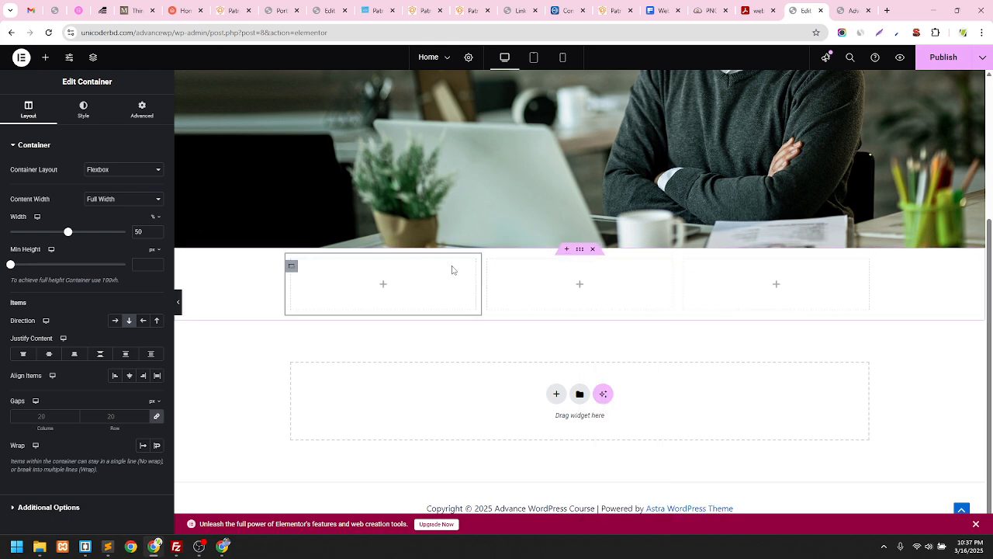
left_click(490, 267)
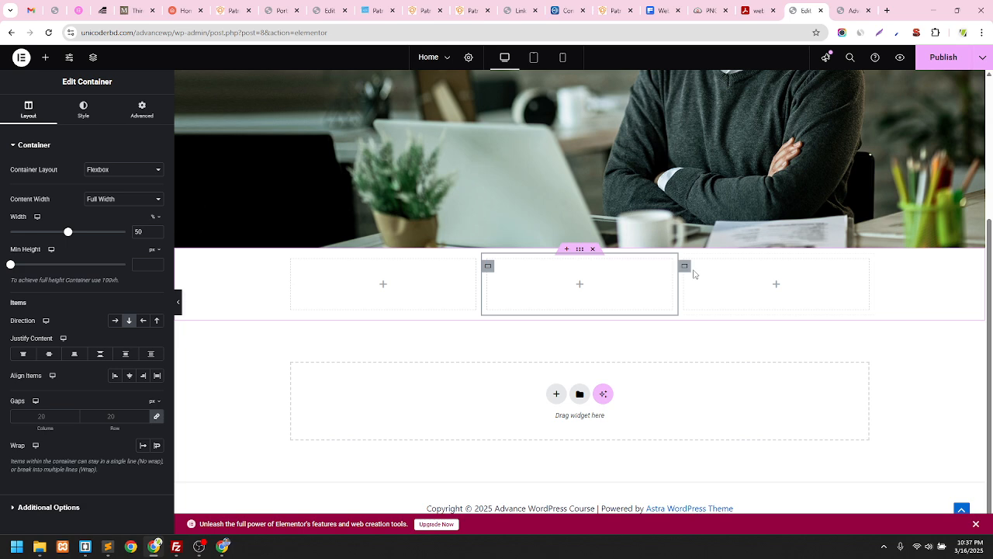
left_click(682, 268)
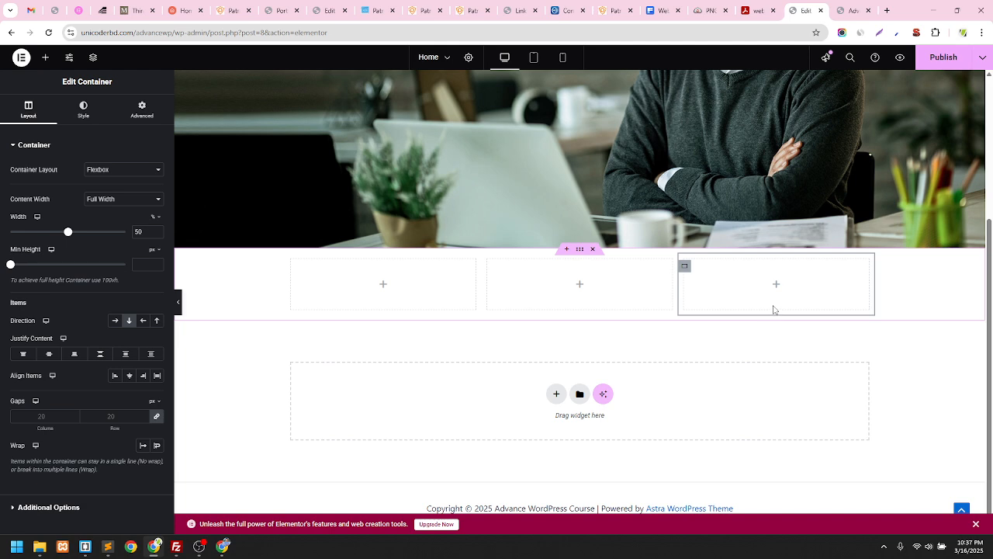
left_click(594, 249)
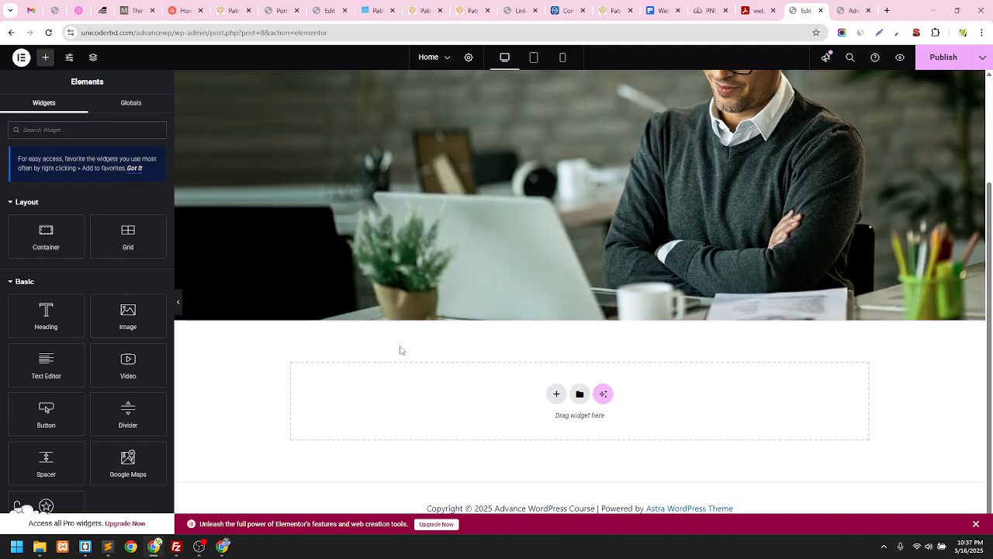
Insert a Flexbox two-column container below the hero and inspect both columns
left_click(555, 394)
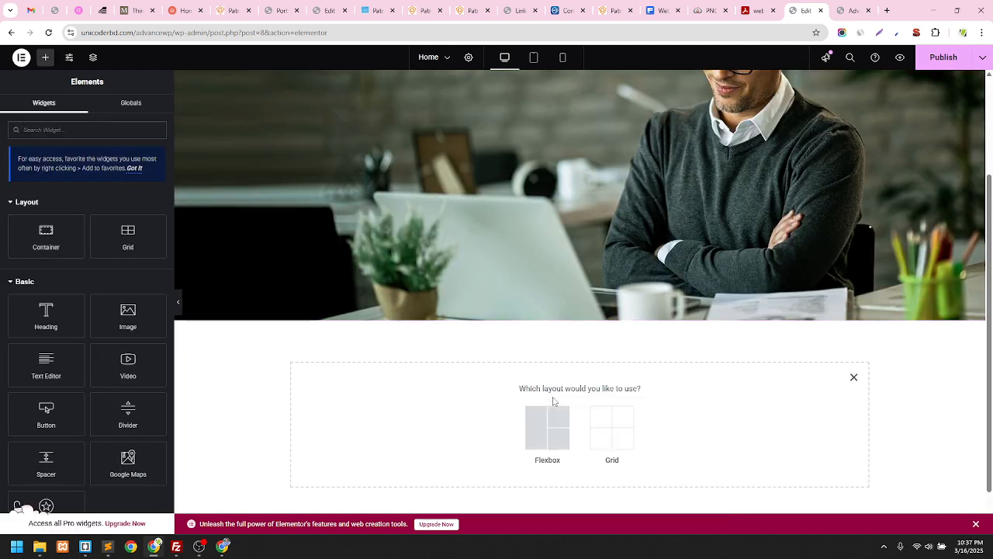
left_click(547, 440)
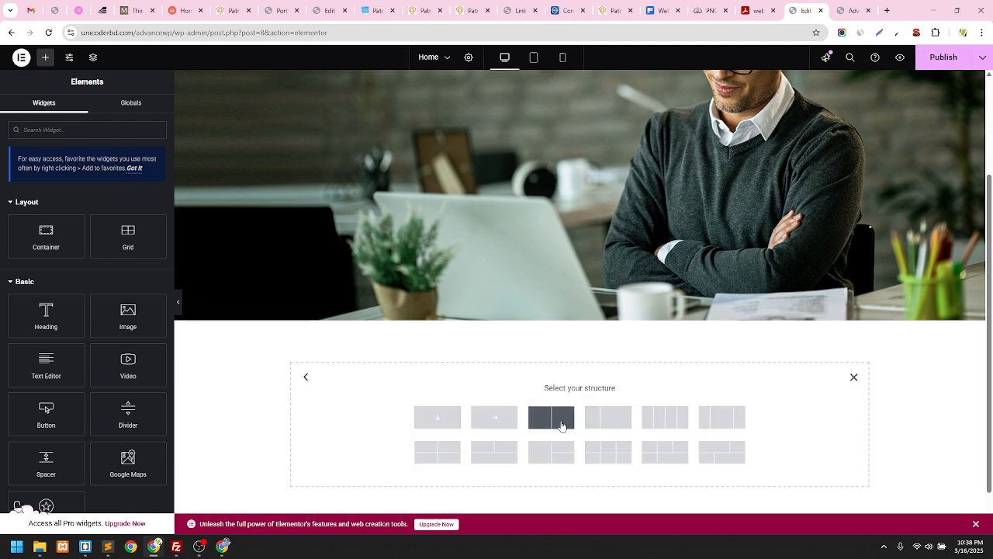
left_click(562, 425)
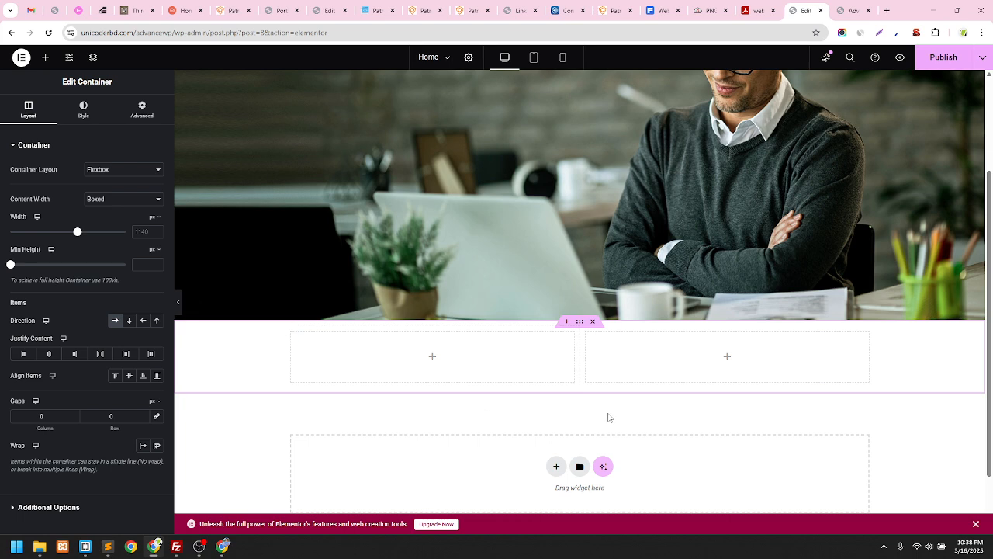
left_click(586, 339)
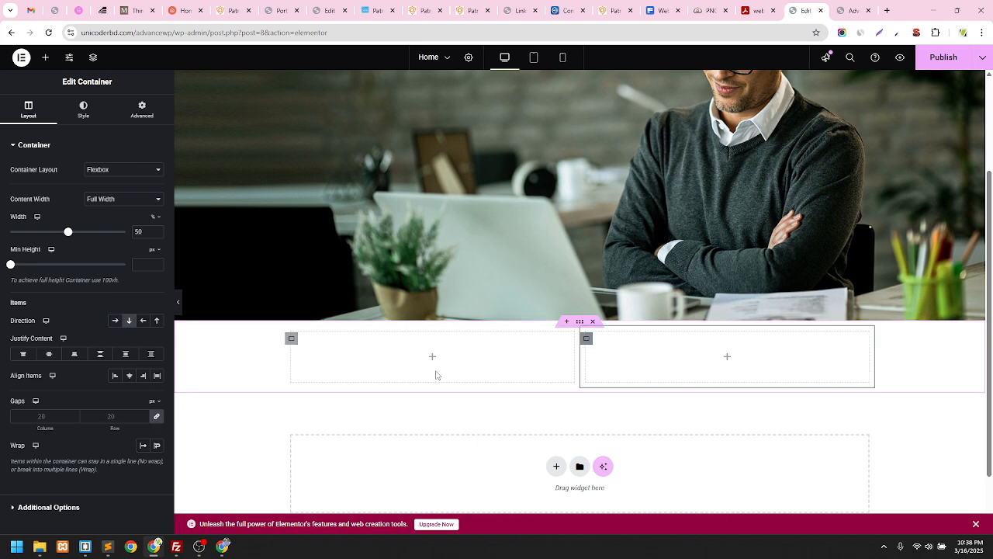
left_click(291, 339)
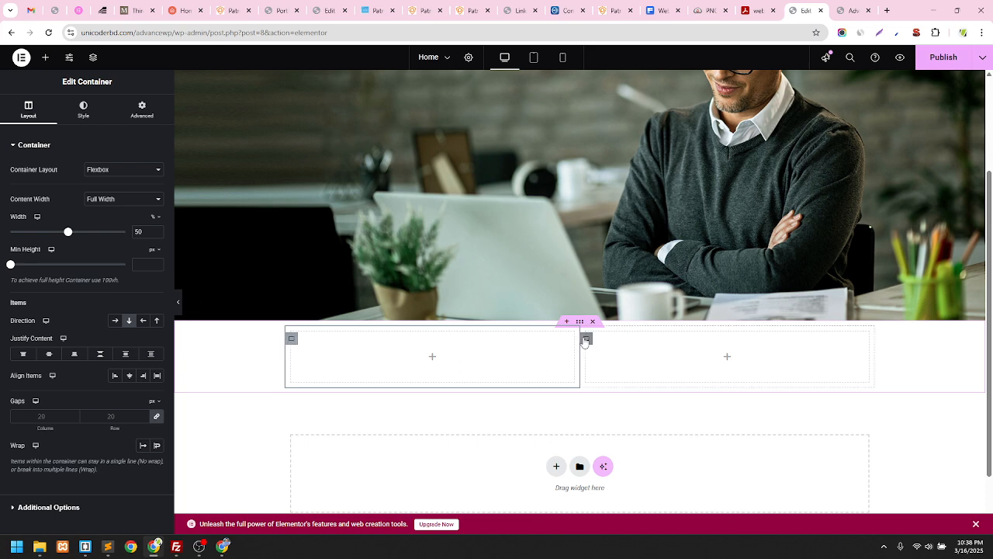
right_click(291, 342)
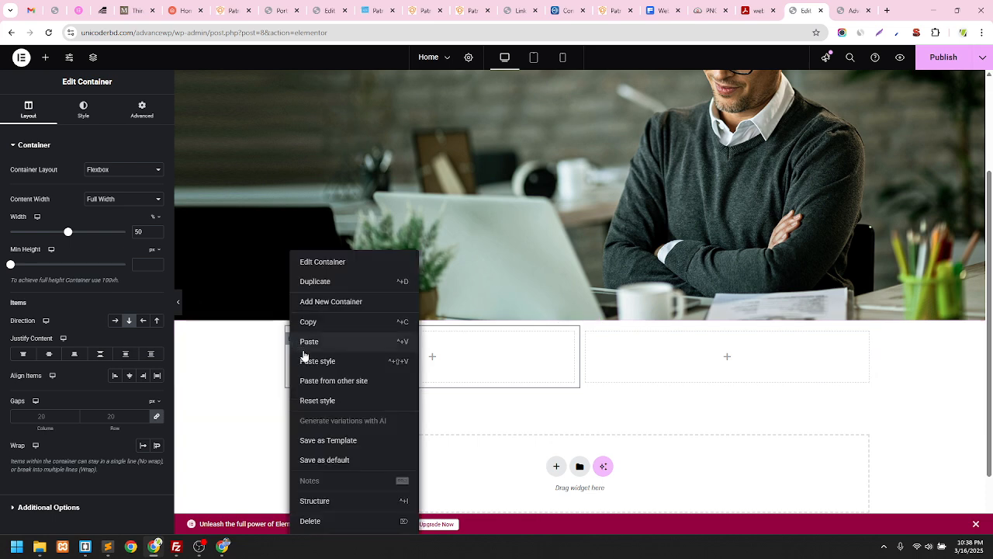
left_click(325, 284)
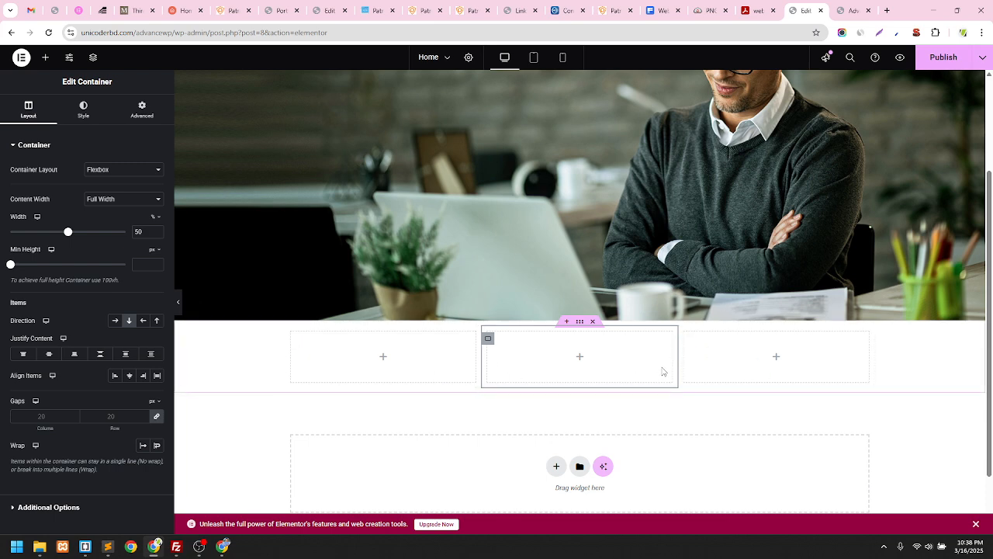
key("Delete")
left_click_drag(46, 236, 579, 357)
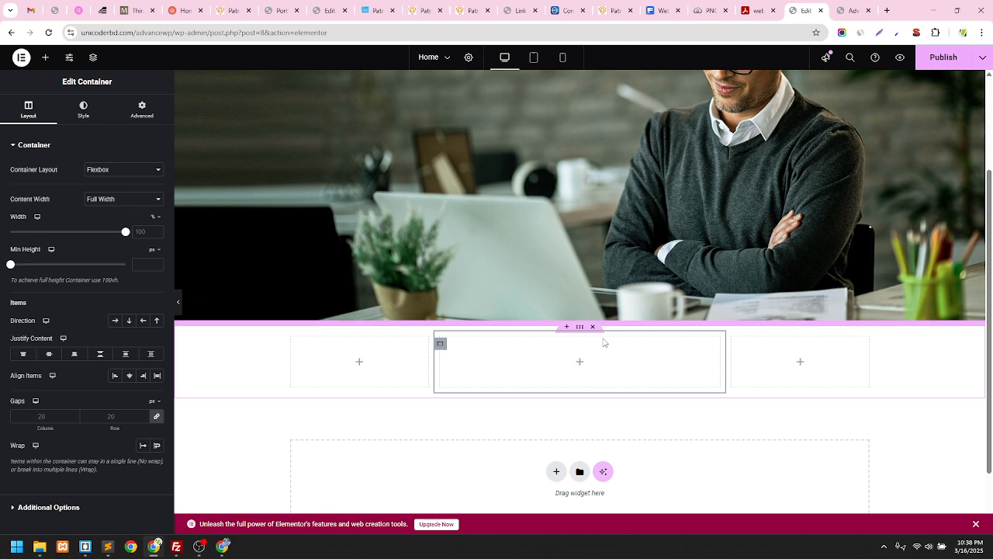
key("ctrl+z")
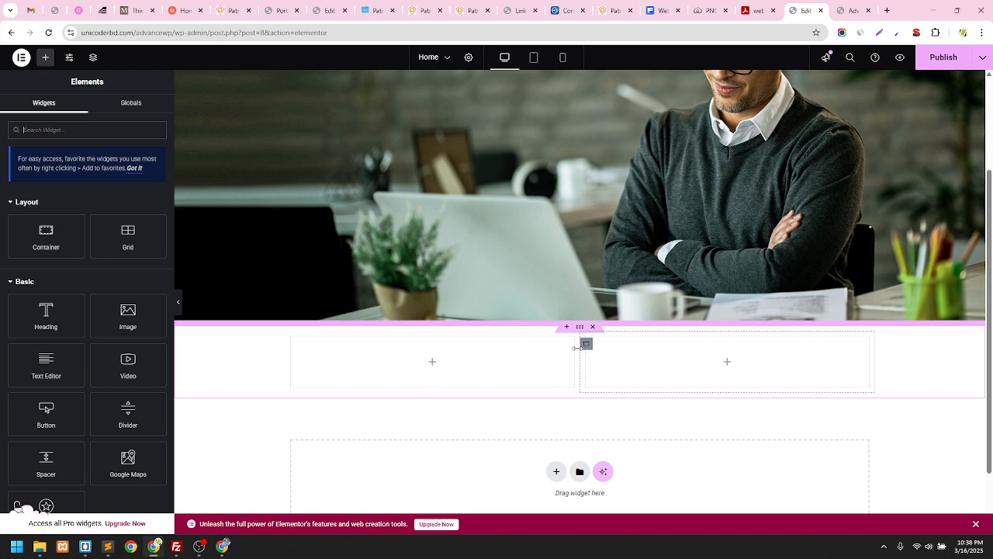
Undo a stray nested container, then duplicate the right column to make three columns
left_click_drag(46, 235, 438, 361)
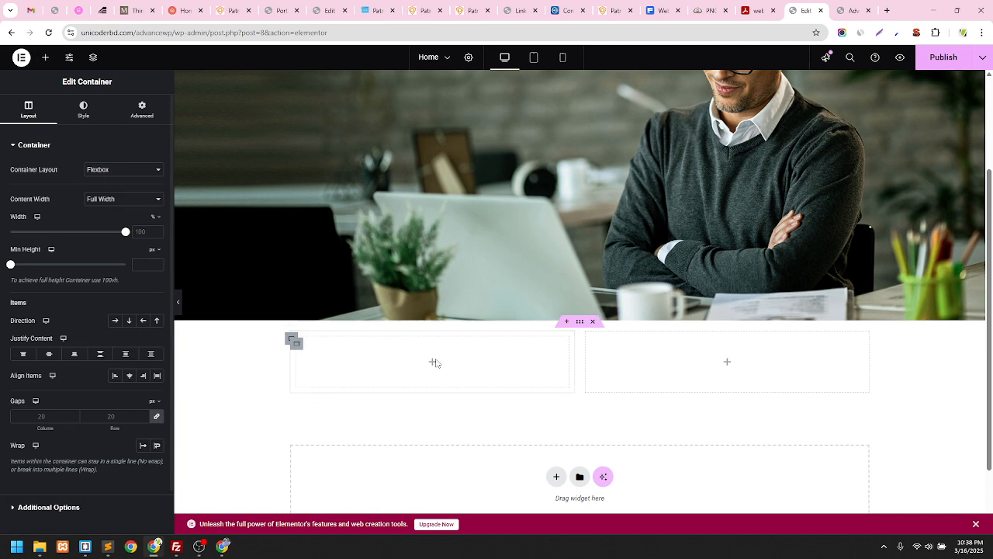
key("ctrl+z")
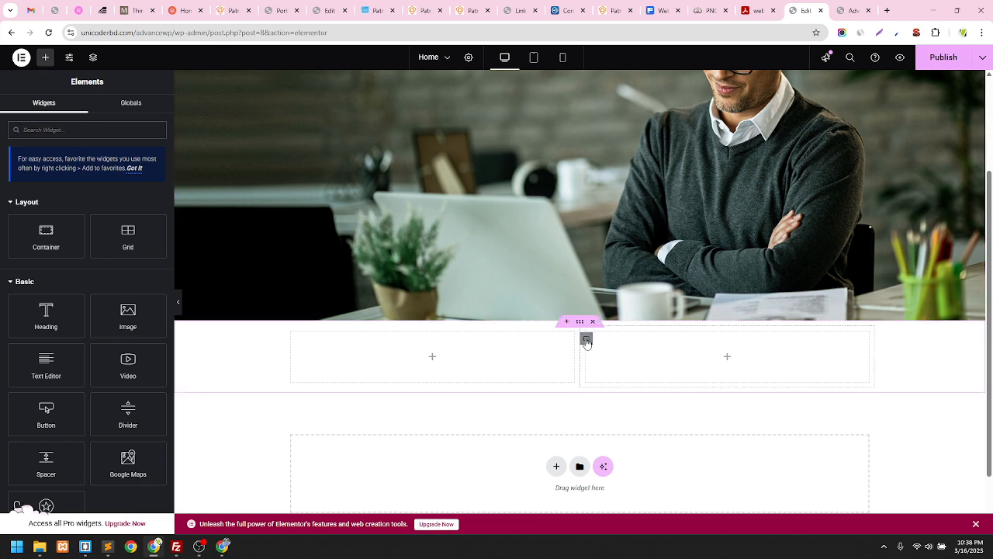
right_click(588, 344)
left_click(613, 281)
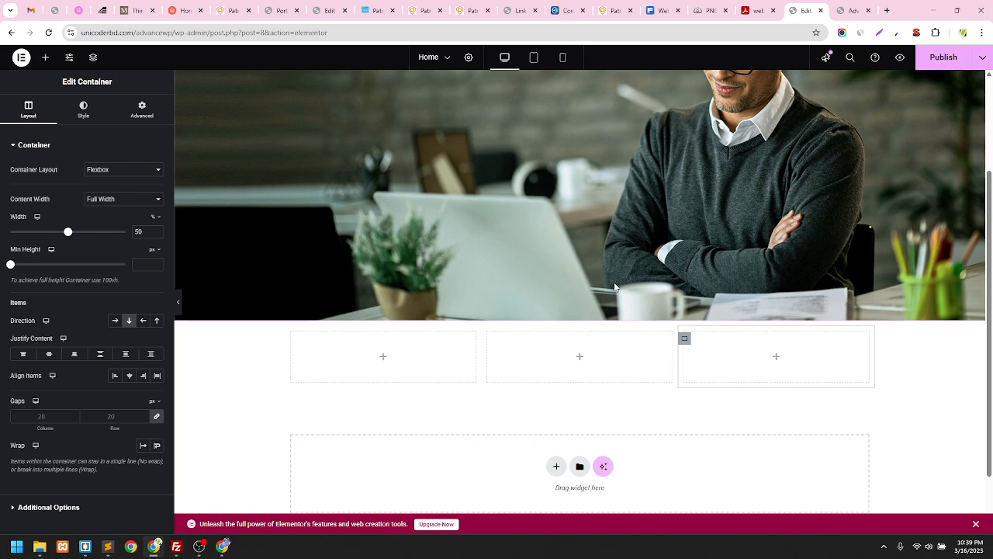
Check the first column's width and the outer row's settings against the Patron demo
left_click(383, 358)
left_click(294, 349)
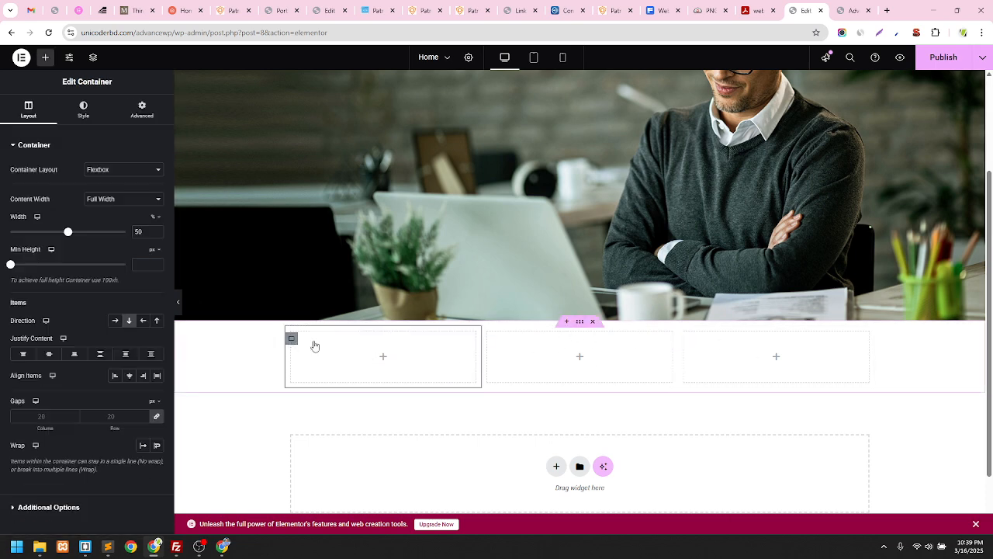
left_click(579, 322)
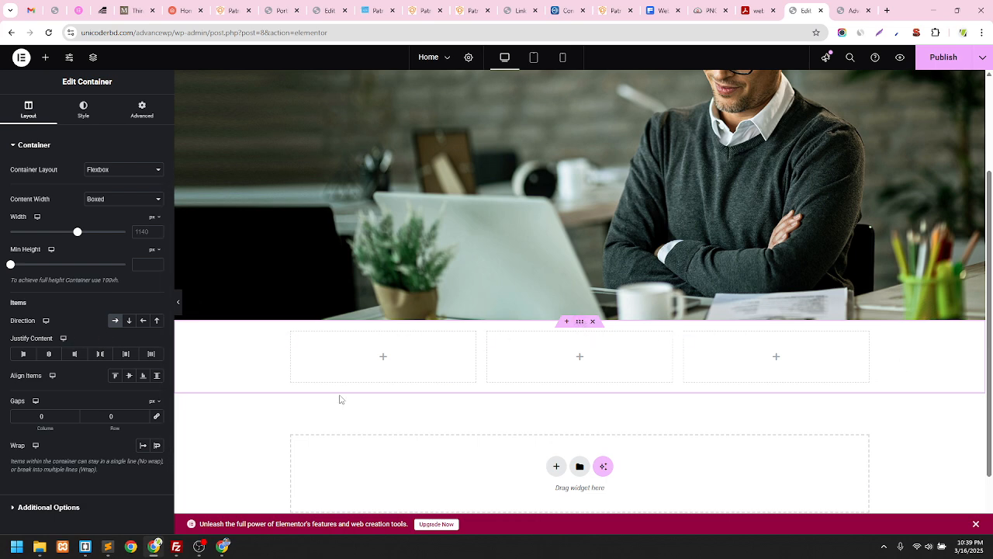
left_click(291, 339)
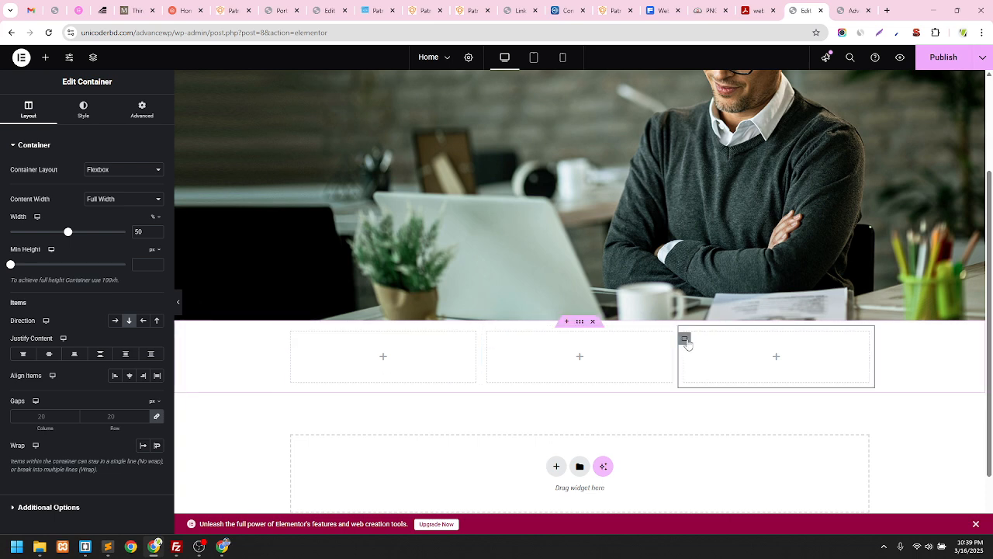
left_click(470, 10)
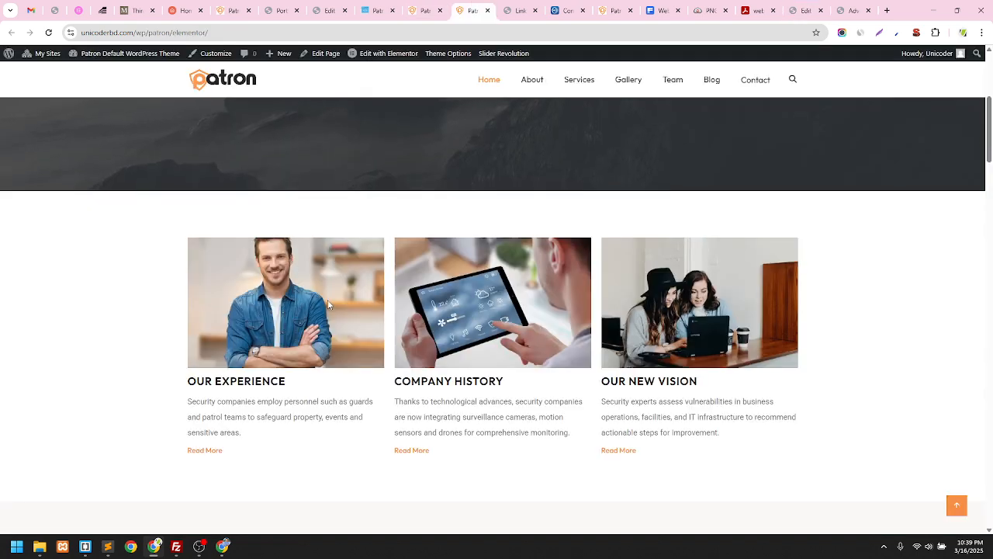
left_click_drag(181, 387, 286, 390)
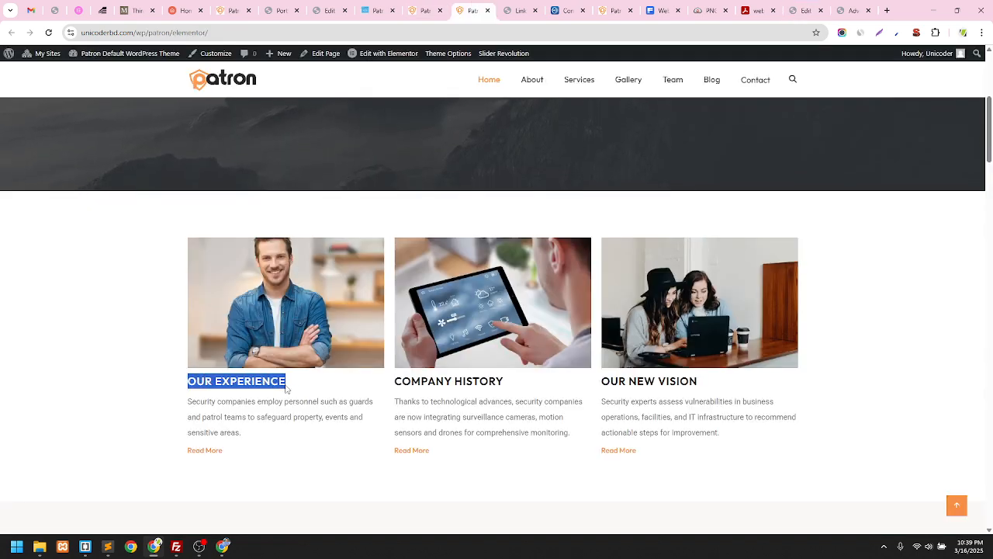
left_click_drag(247, 439, 198, 455)
left_click(232, 448)
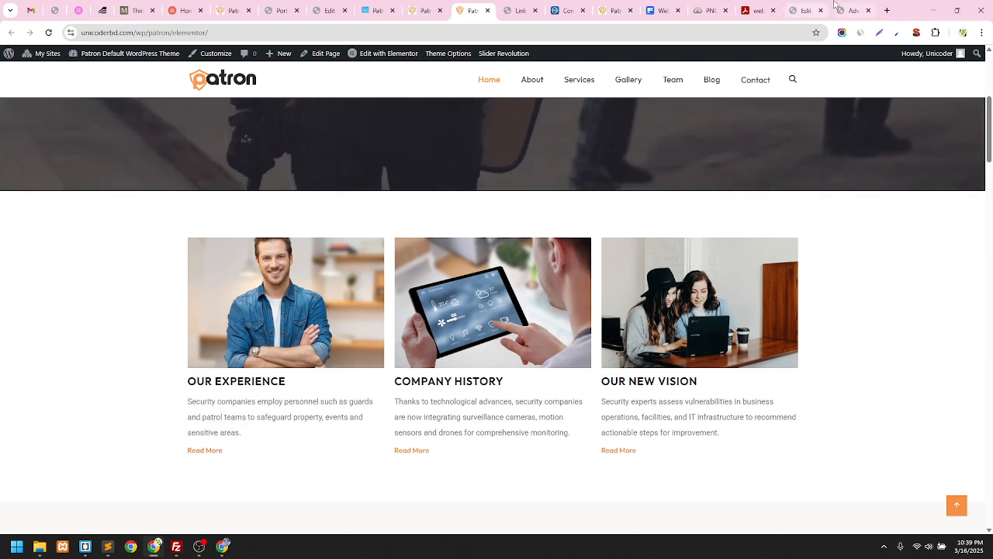
left_click(804, 8)
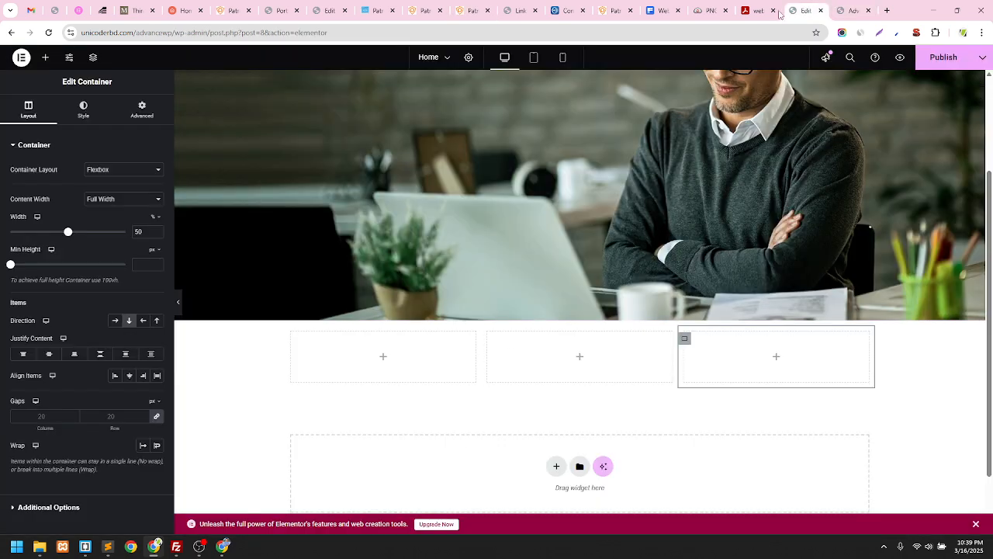
Open the Elements panel and scroll through the available widgets
left_click(385, 358)
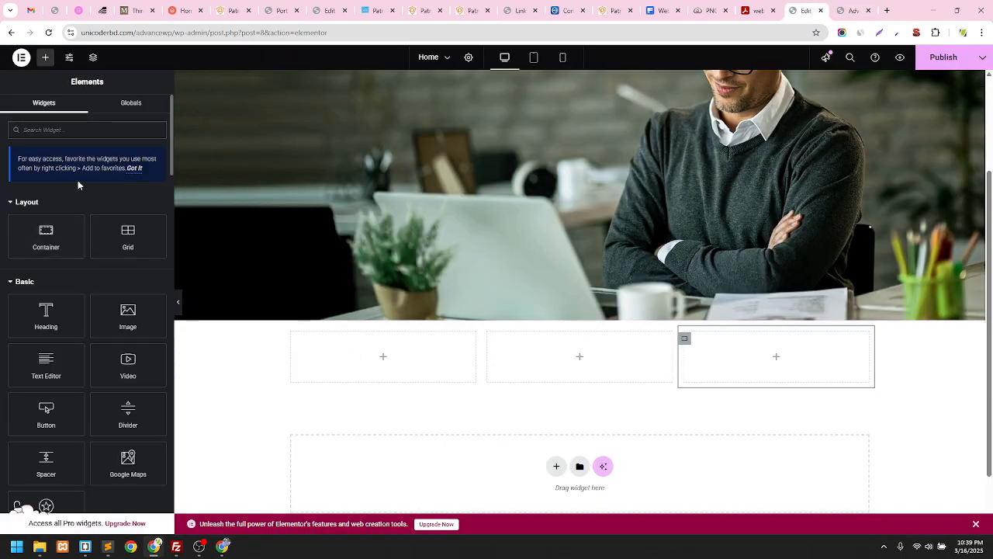
scroll(78, 182, "down", 5)
scroll(77, 186, "up", 3)
scroll(78, 191, "down", 3)
scroll(78, 190, "up", 3)
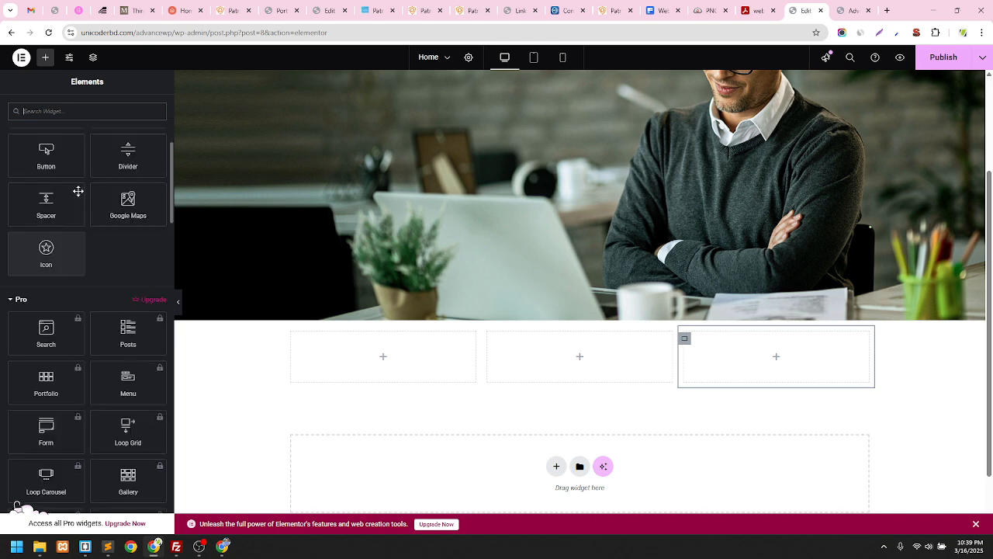
scroll(79, 191, "down", 3)
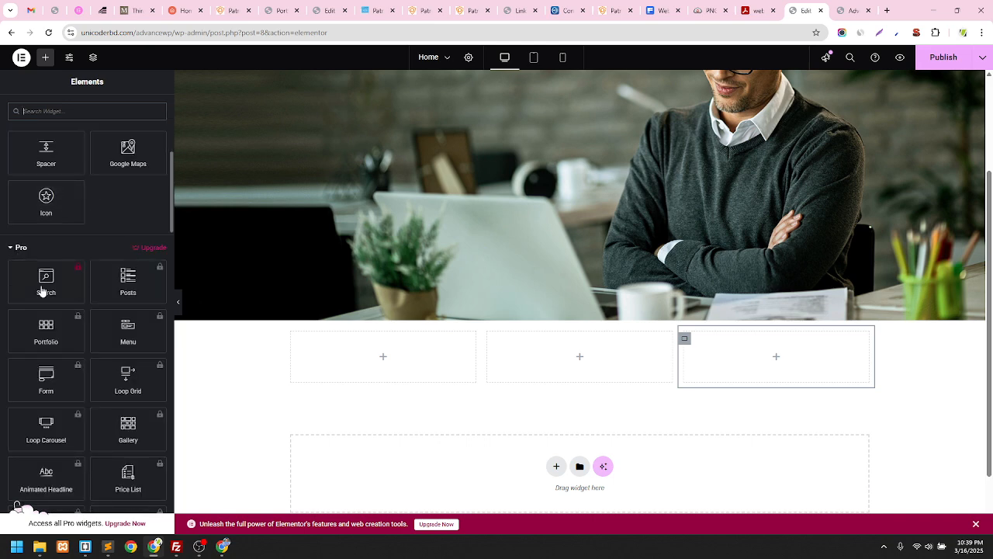
scroll(59, 282, "down", 2)
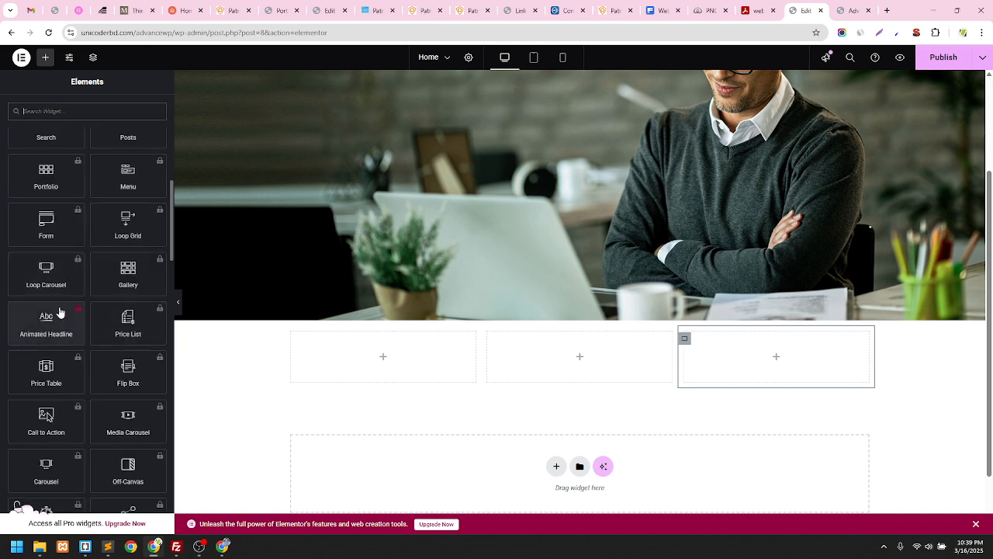
scroll(74, 306, "down", 6)
scroll(71, 294, "down", 3)
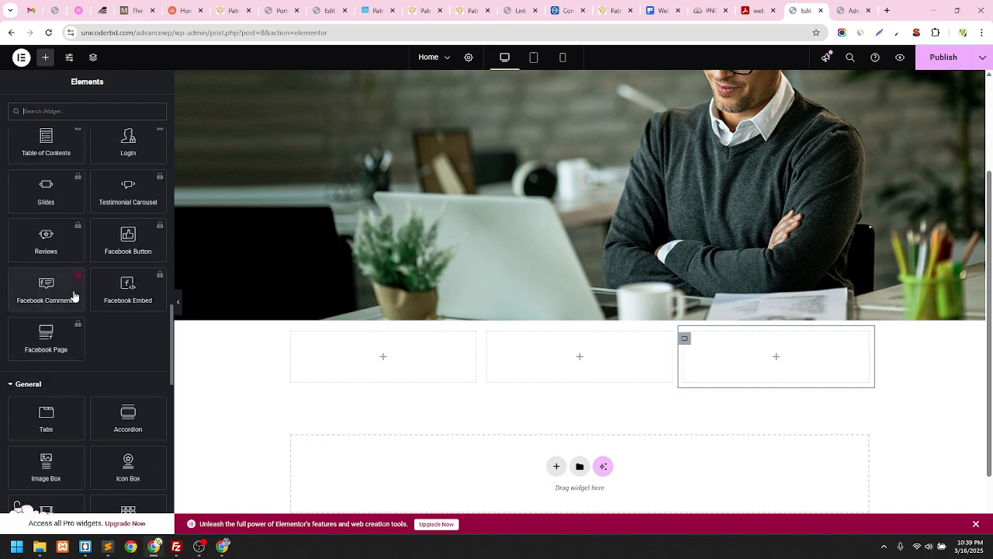
scroll(73, 294, "up", 6)
scroll(90, 232, "up", 1)
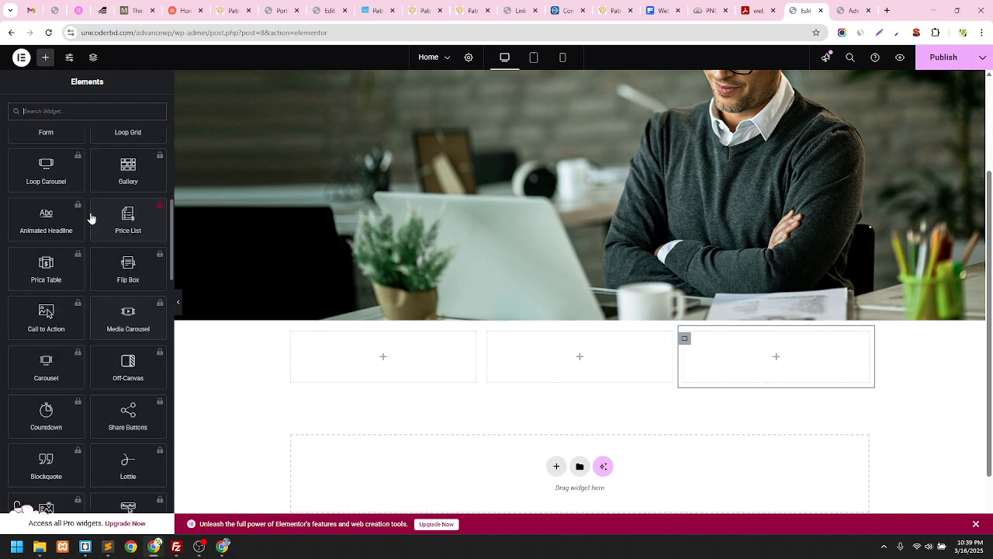
scroll(56, 209, "up", 1)
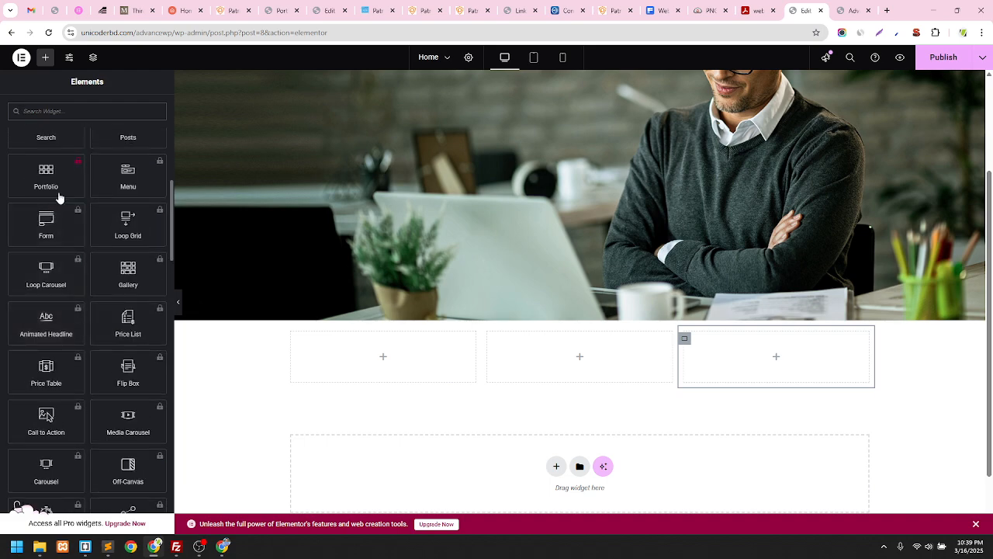
scroll(78, 174, "up", 1)
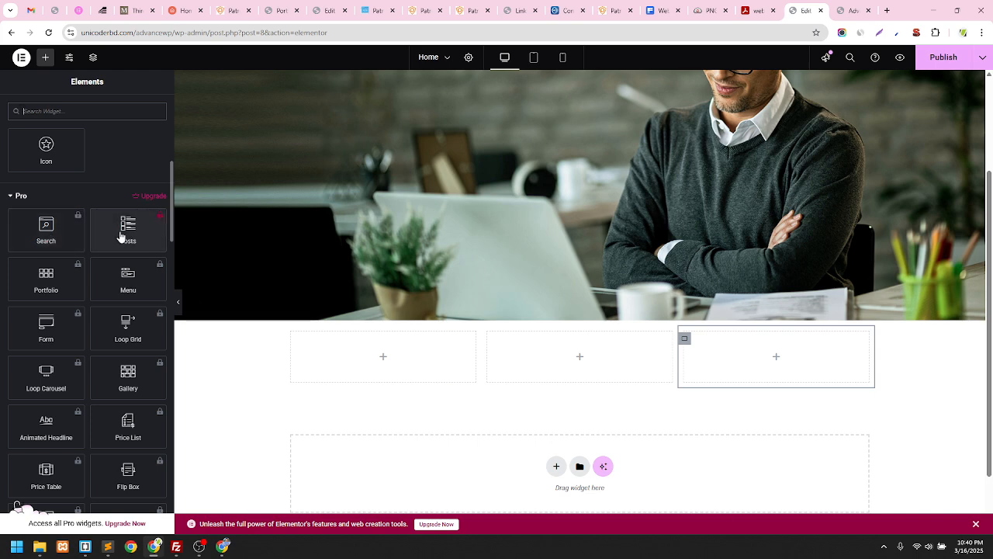
Collapse the Pro and General widget categories and return to the top of the panel
left_click(14, 197)
left_click(13, 197)
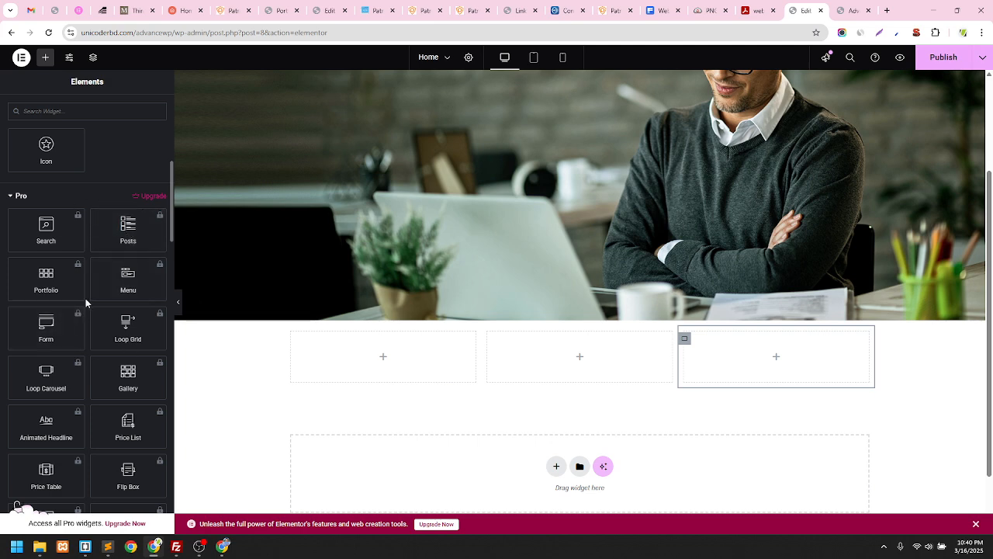
left_click(18, 196)
left_click(28, 224)
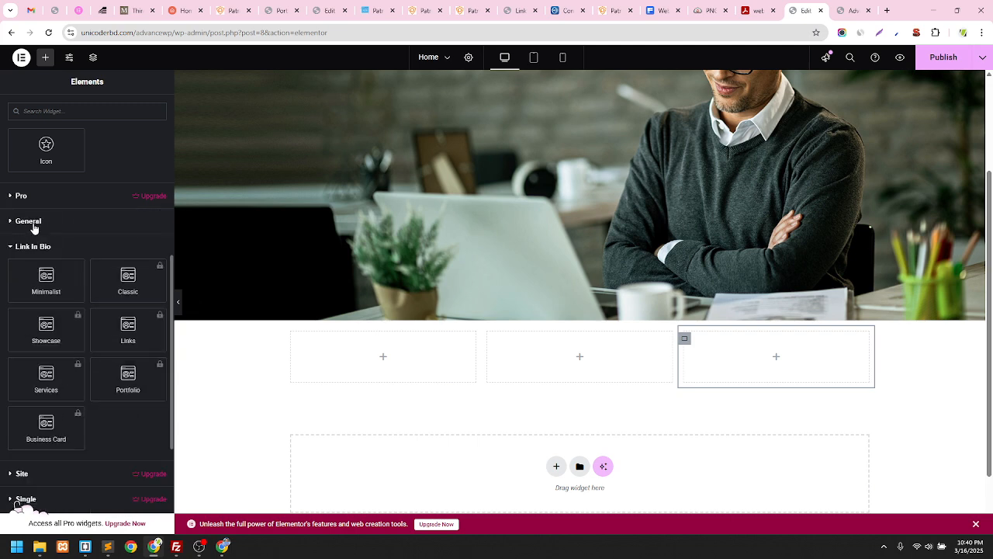
scroll(39, 225, "up", 2)
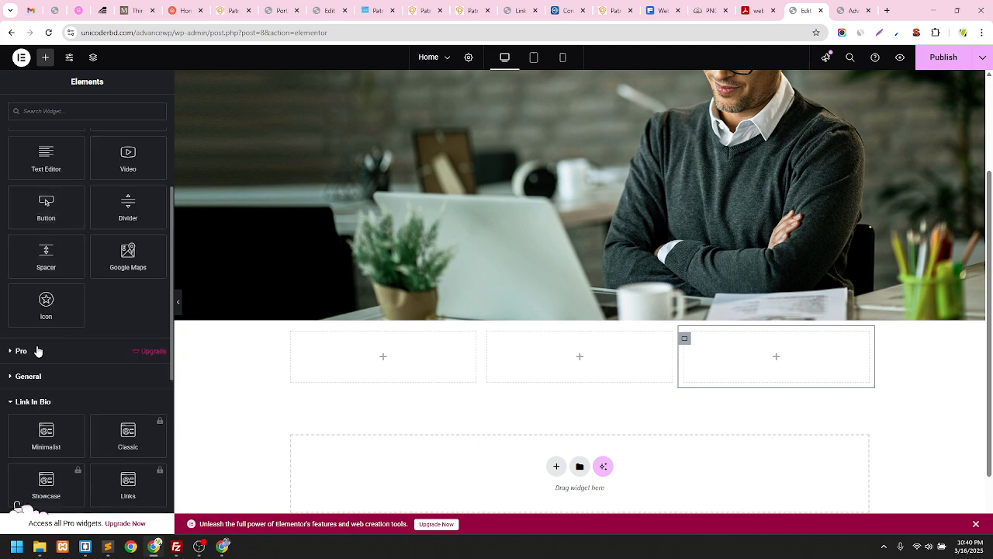
scroll(36, 346, "up", 3)
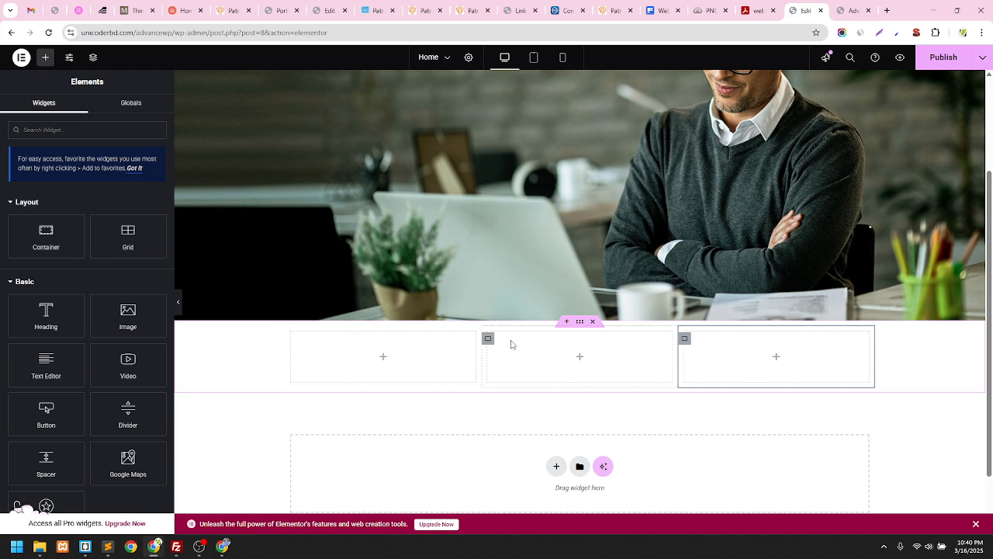
left_click(488, 339)
left_click(292, 340)
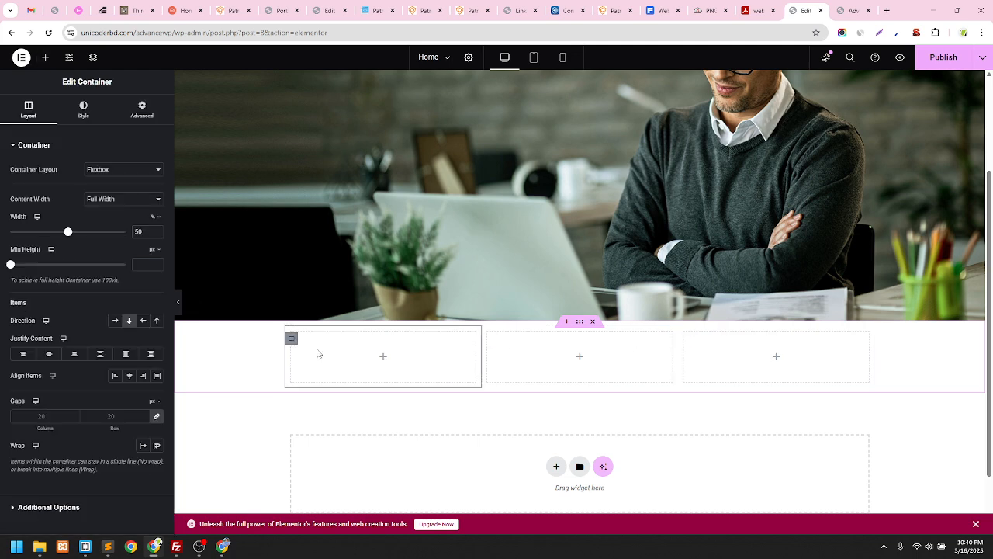
left_click(384, 358)
mouse_move(129, 315)
left_mouse_down()
mouse_move(231, 379)
mouse_move(344, 360)
mouse_move(129, 317)
left_mouse_up()
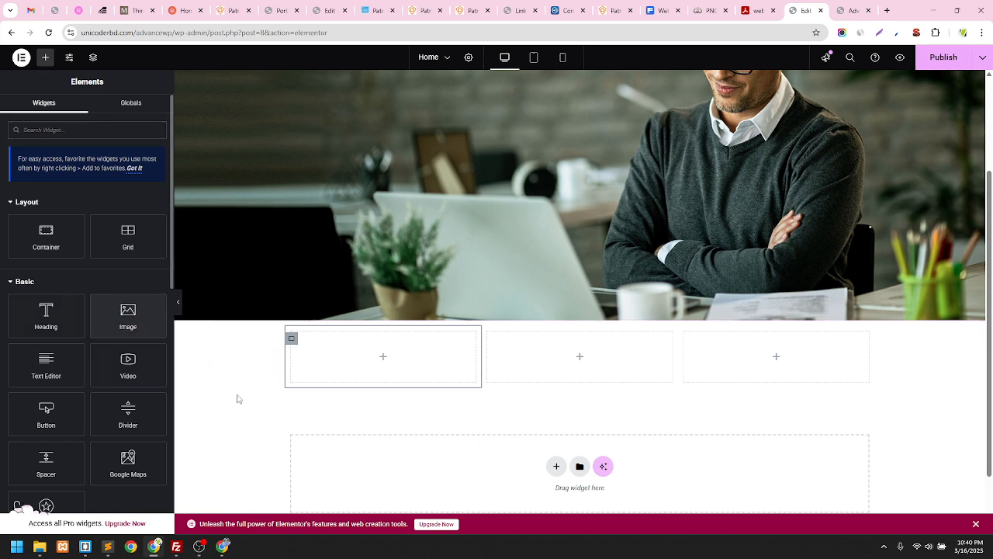
left_click(460, 13)
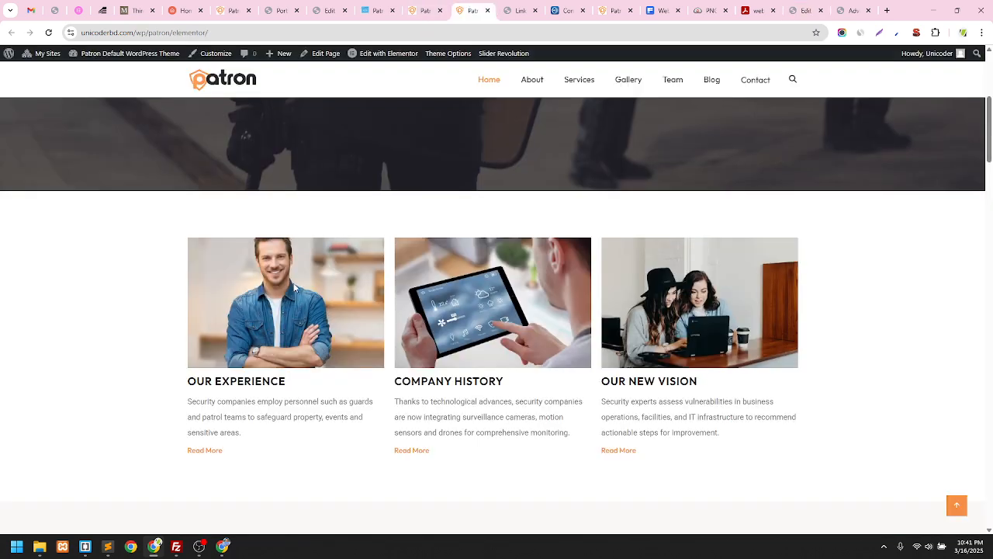
left_click(803, 10)
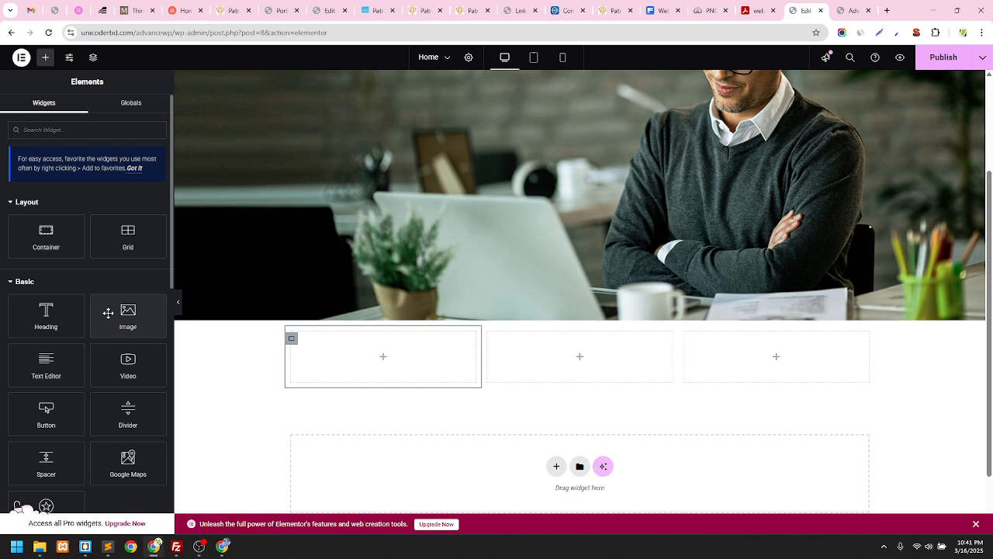
Drop an Image widget into the first column and open its Insert Media library
left_click_drag(108, 313, 370, 358)
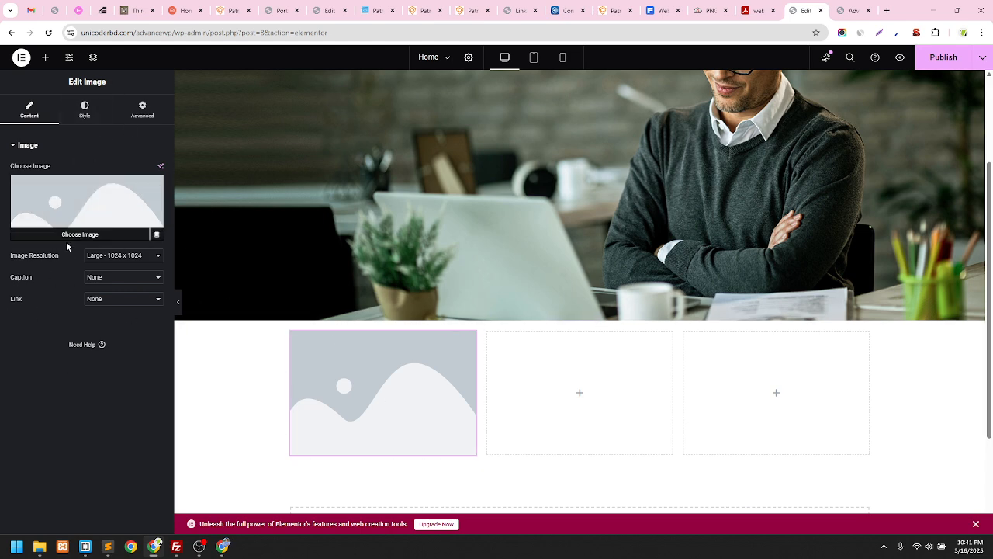
left_click(97, 206)
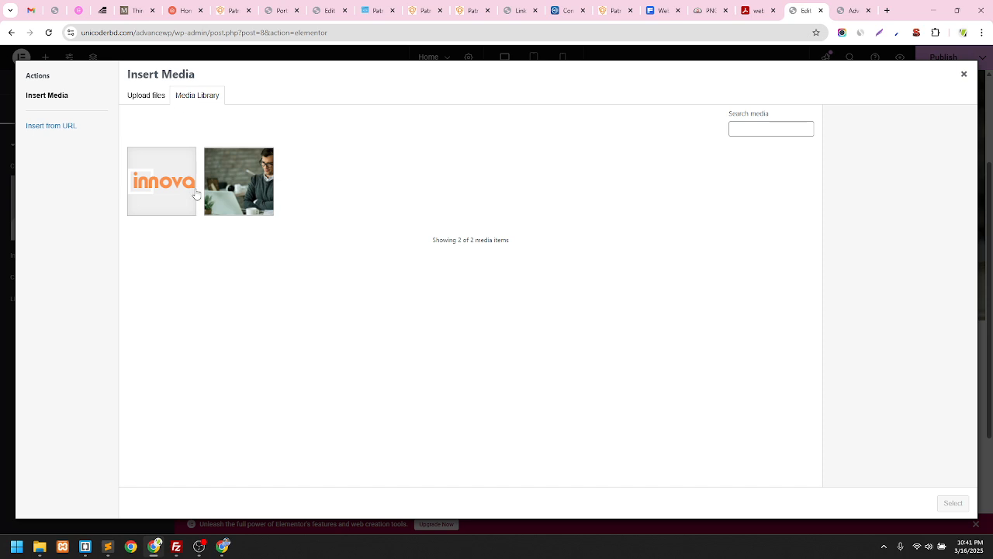
Upload the campusjaeger .webp photo of the smiling man and insert it into the first column
left_click(146, 94)
left_click(533, 276)
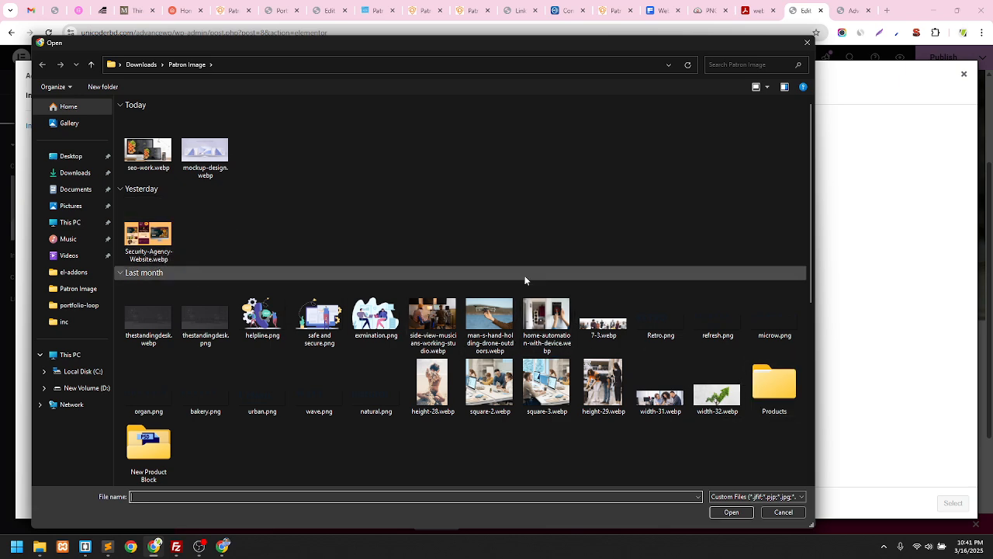
scroll(289, 214, "down", 15)
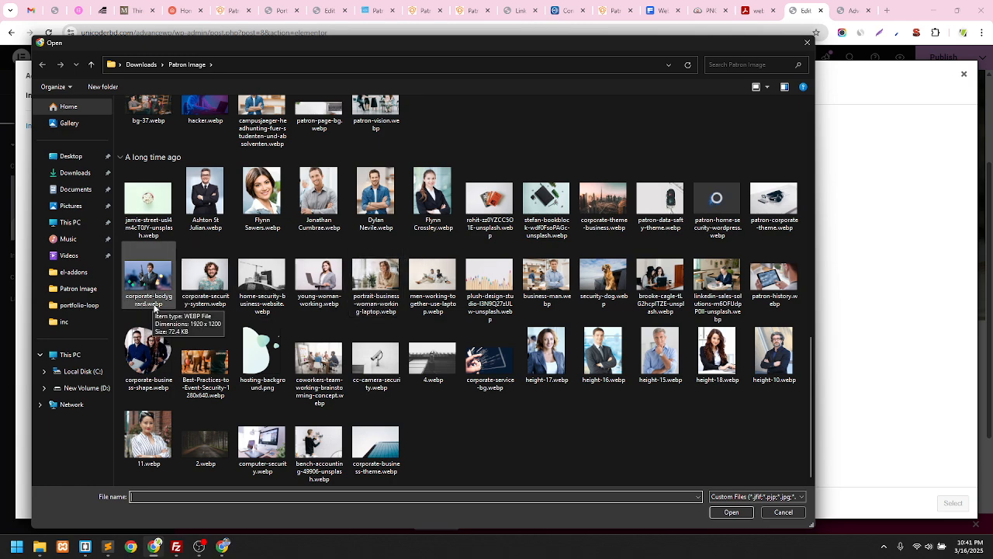
scroll(469, 312, "up", 3)
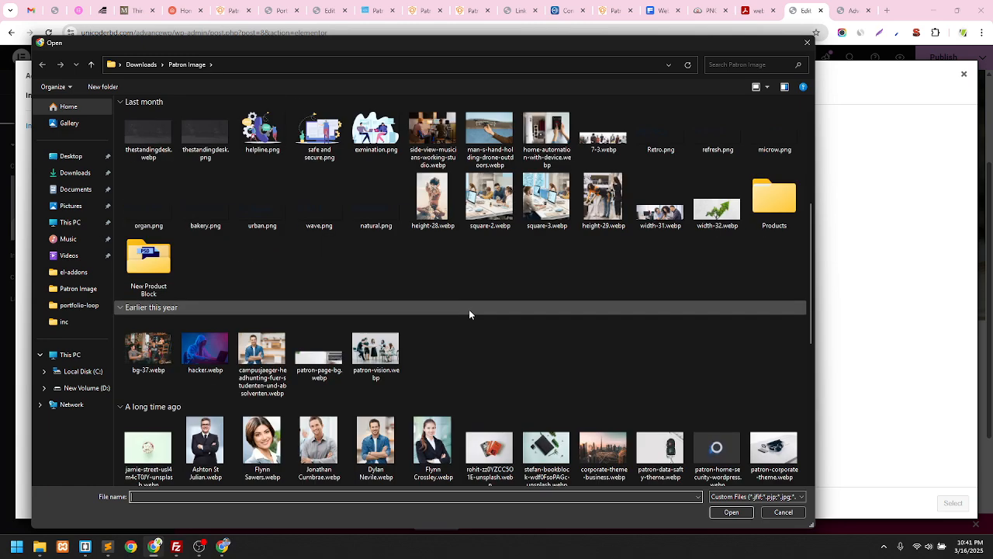
scroll(469, 314, "down", 3)
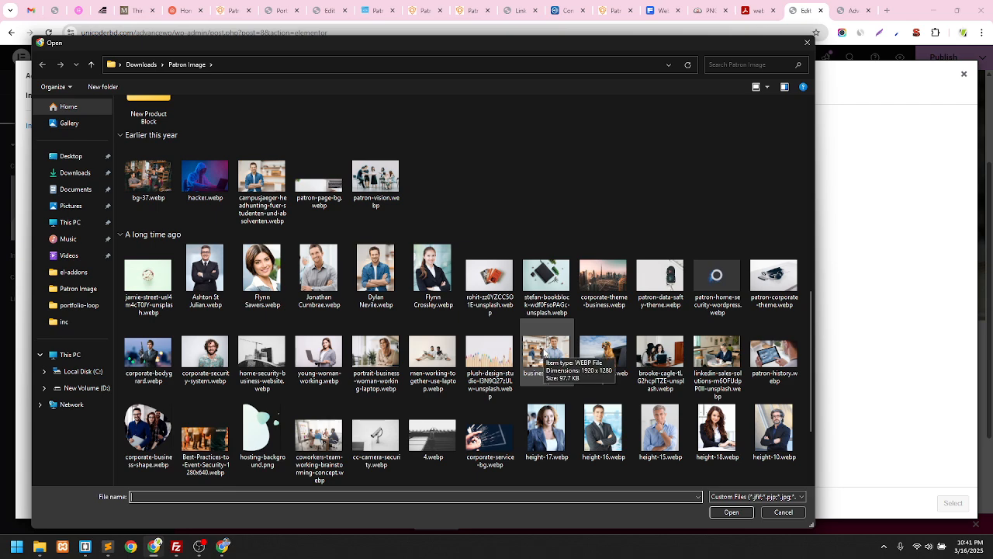
scroll(332, 329, "down", 1)
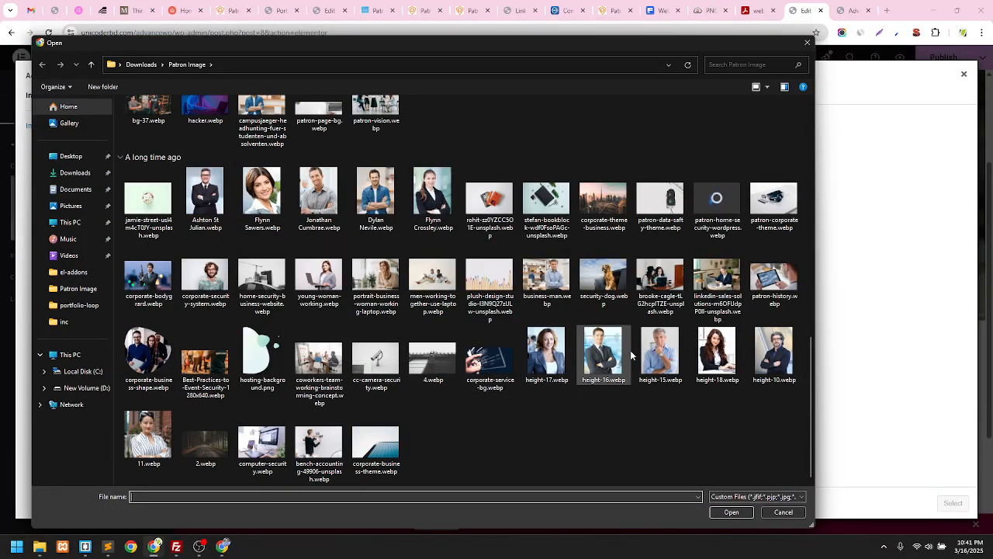
scroll(272, 387, "up", 1)
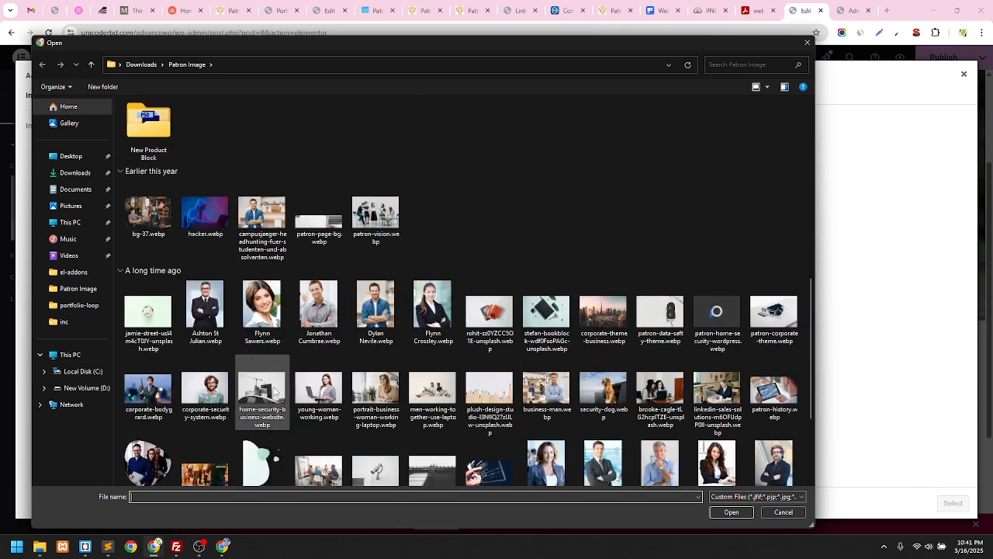
left_click(266, 215)
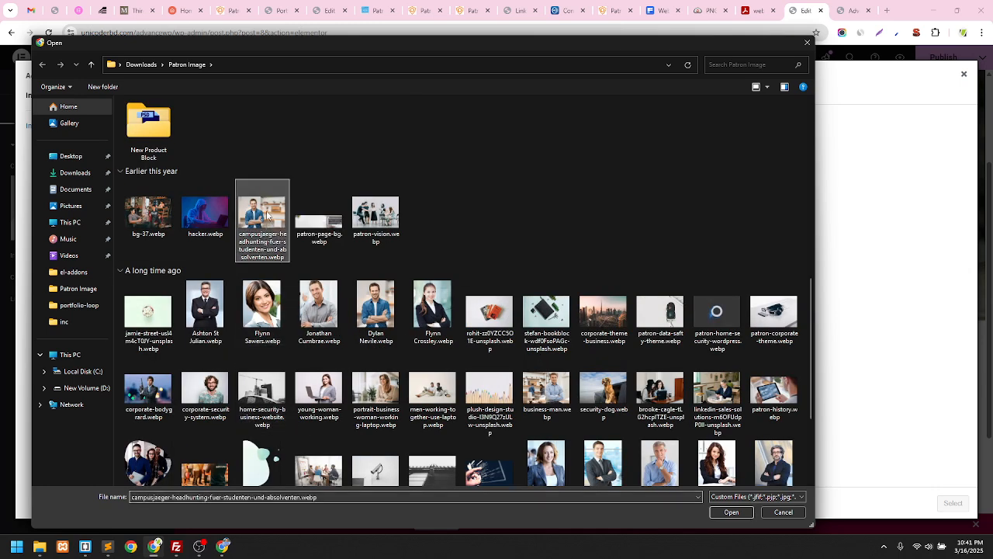
left_click(731, 512)
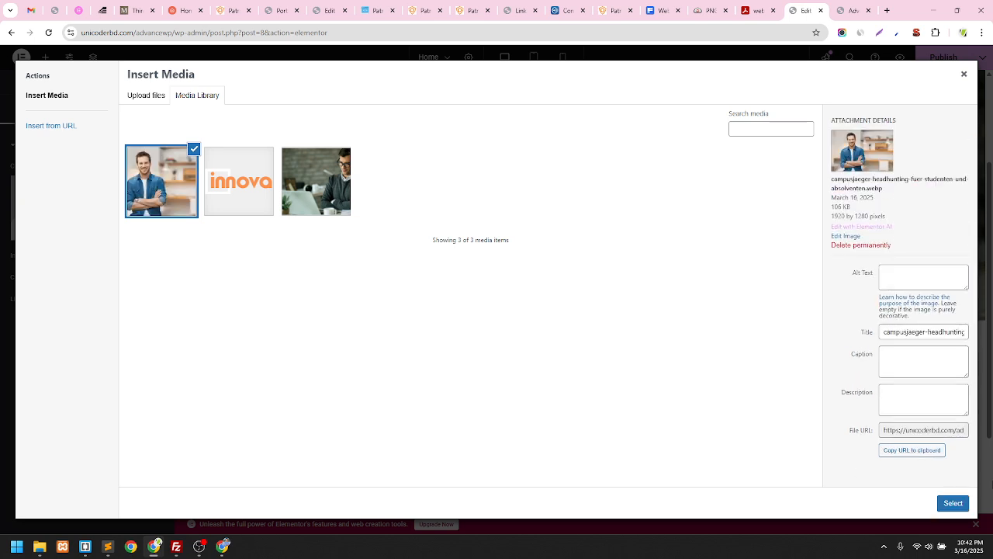
left_click(953, 503)
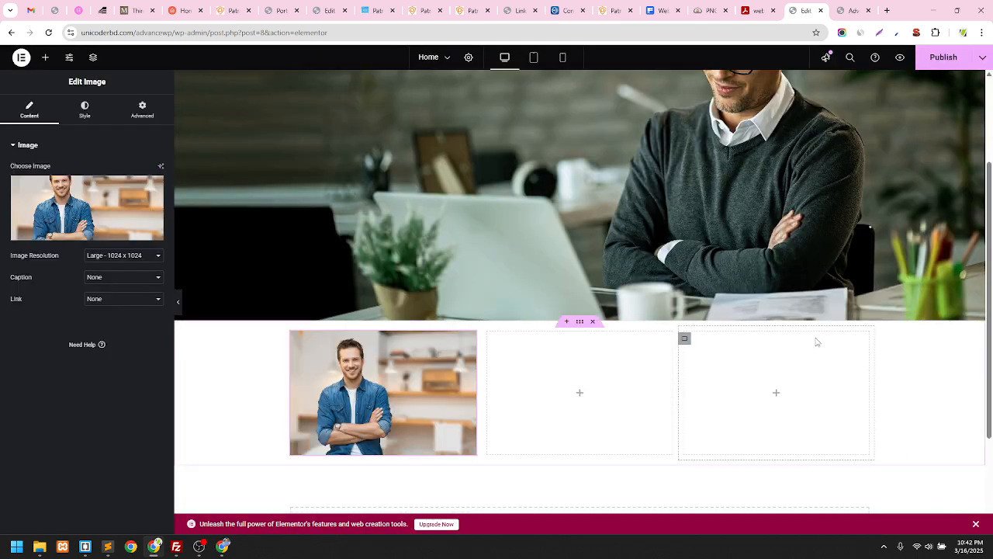
scroll(543, 334, "down", 2)
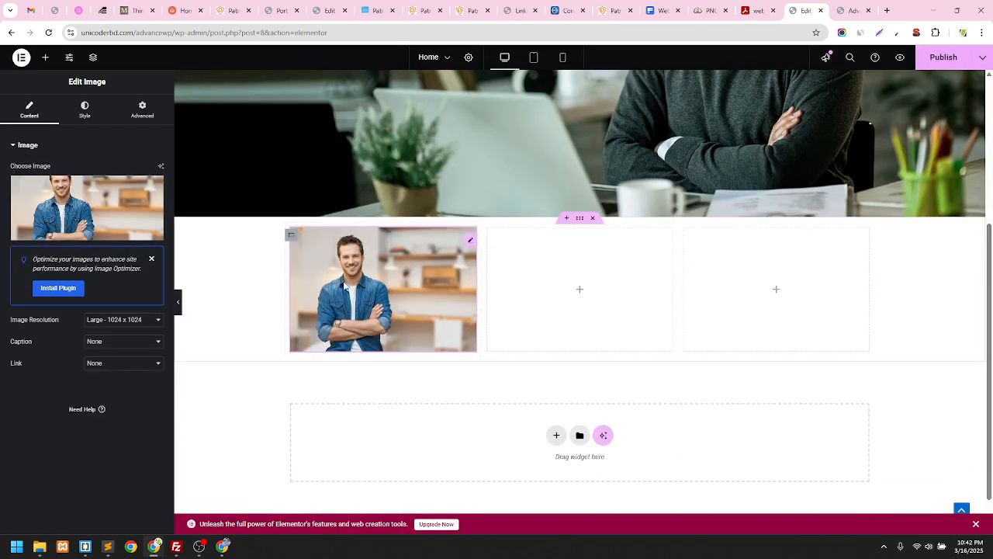
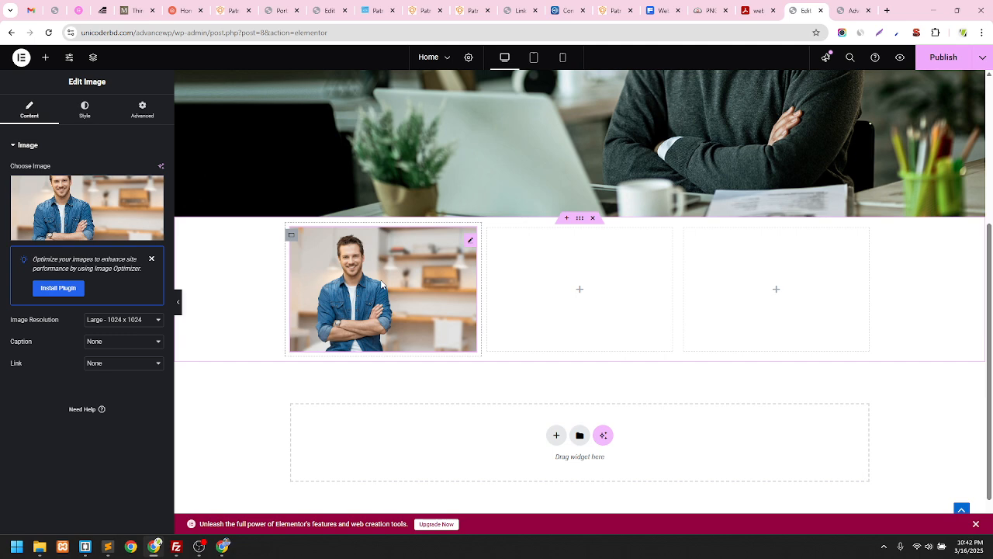
Compare the editor with the live Patron homepage and the Innova project page
left_click(469, 10)
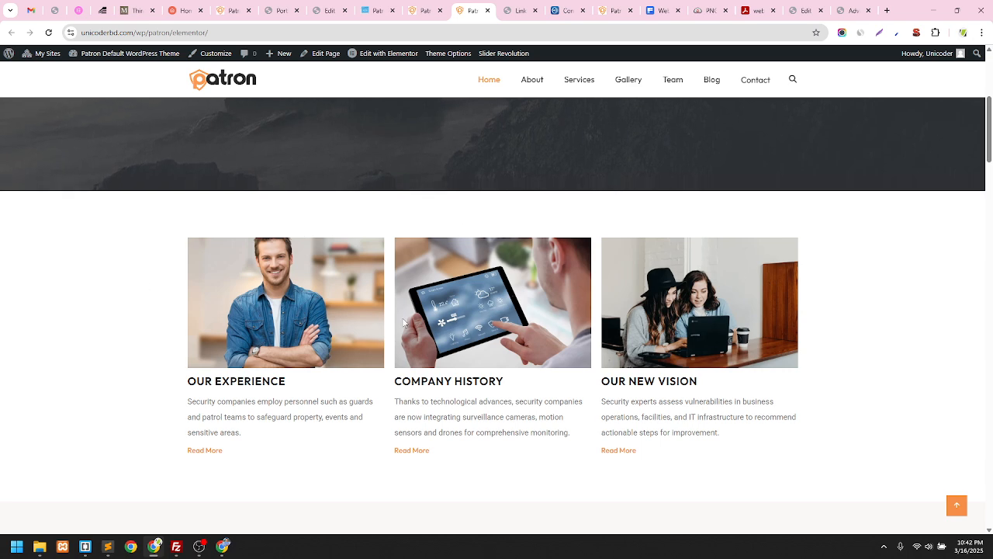
left_click(607, 10)
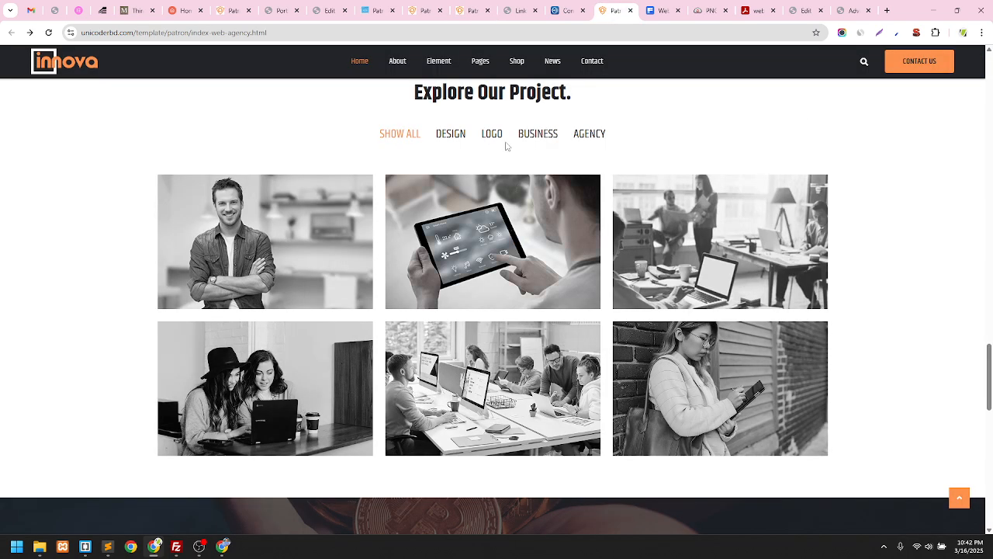
left_click(521, 10)
left_click(807, 10)
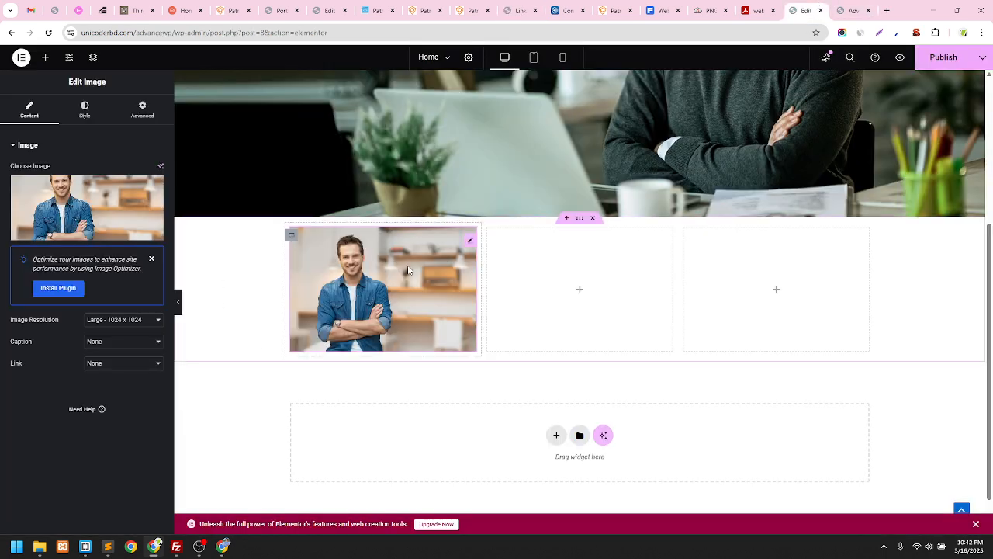
mouse_move(56, 215)
left_click(469, 10)
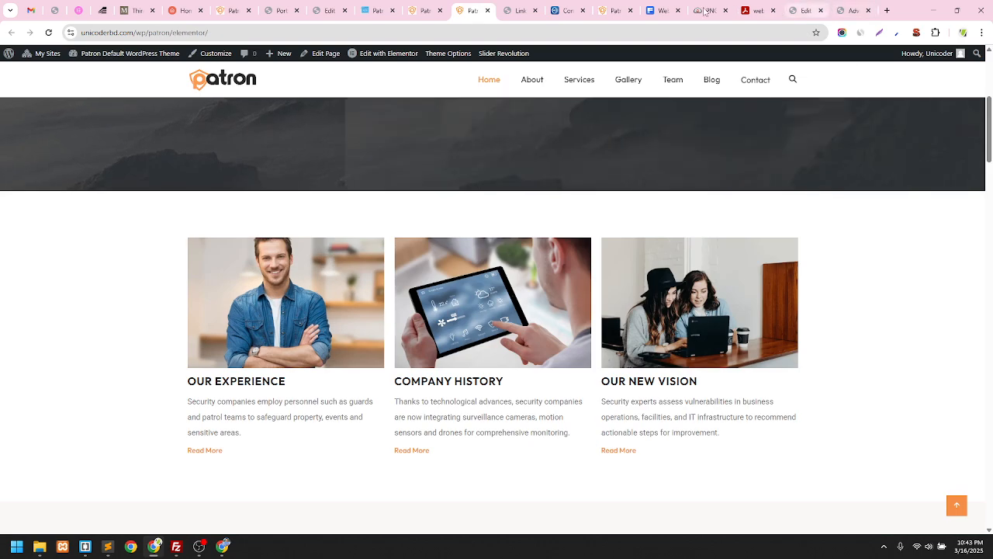
left_click(814, 7)
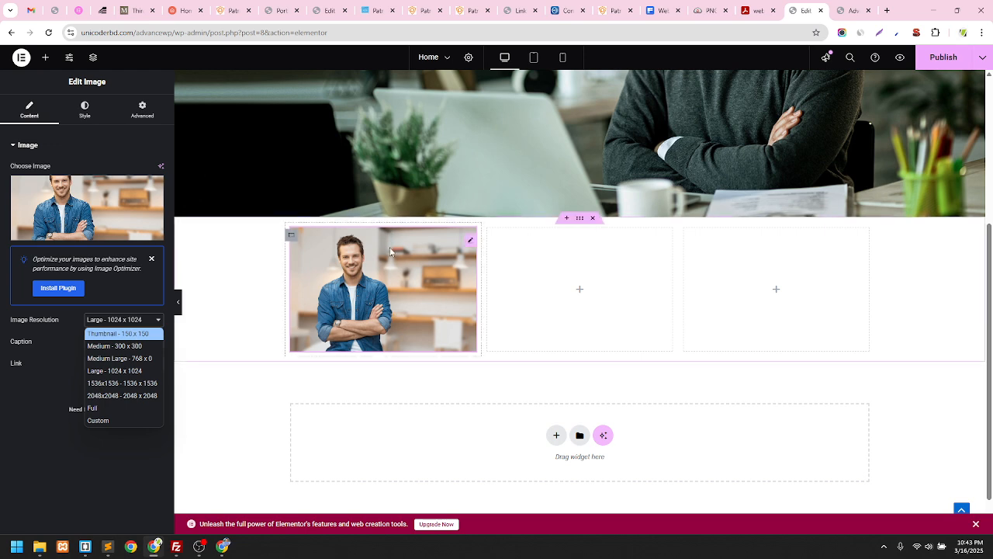
Set the image resolution to Full instead of Large 1024 x 1024
left_click(471, 243)
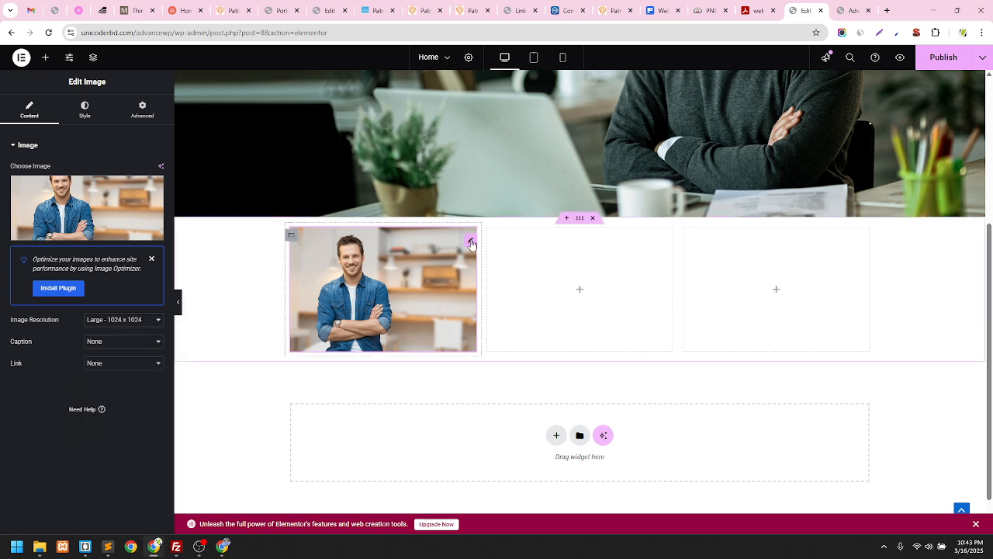
left_click(128, 322)
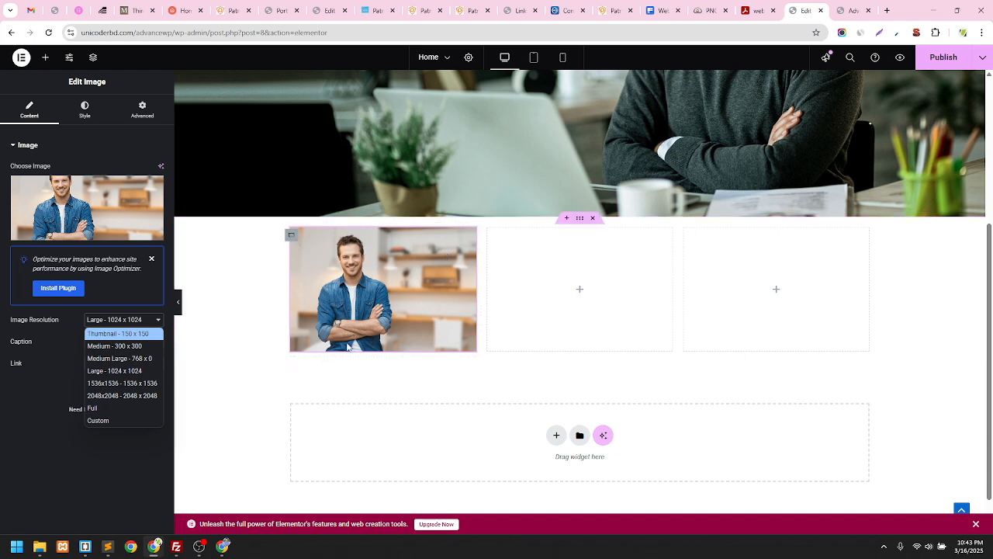
left_click(471, 244)
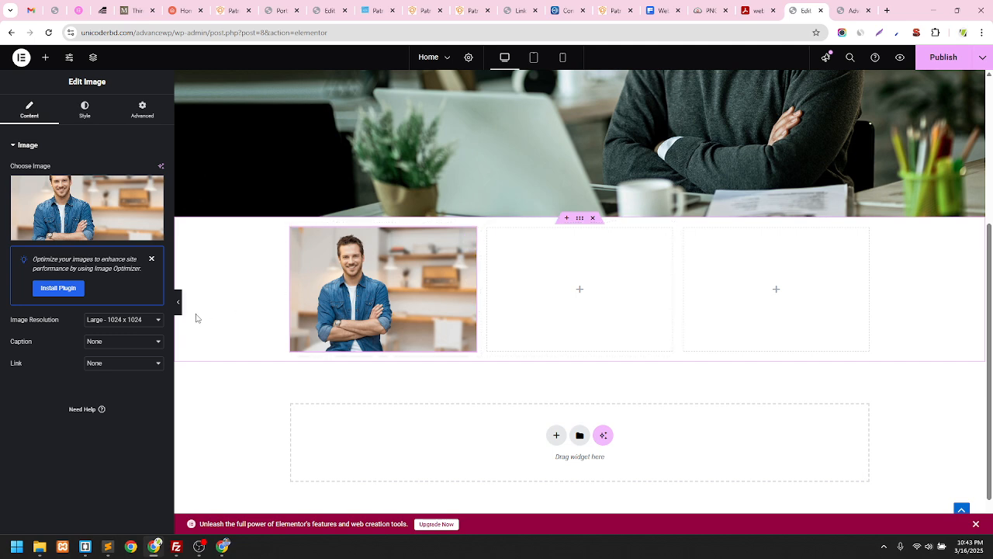
left_click(133, 321)
left_click(110, 409)
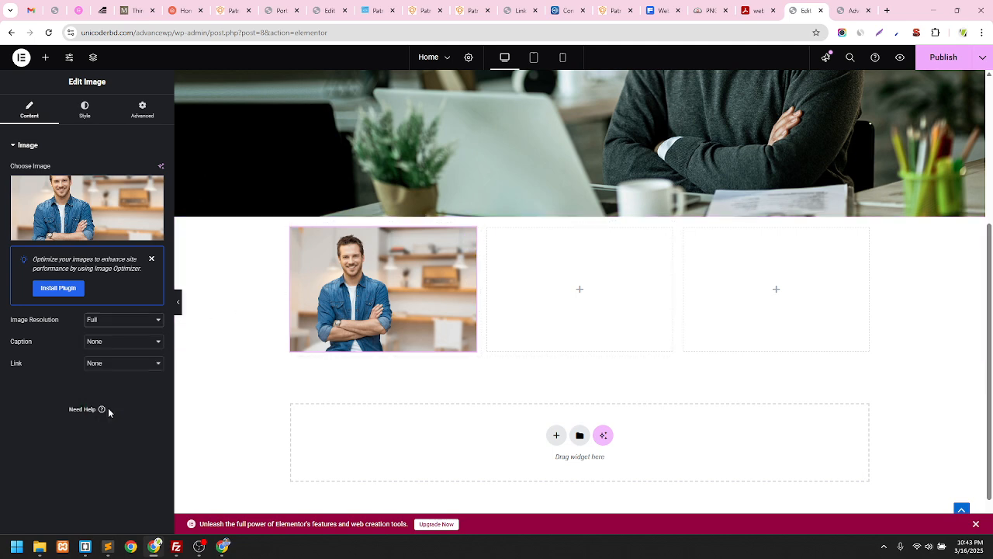
left_click(131, 321)
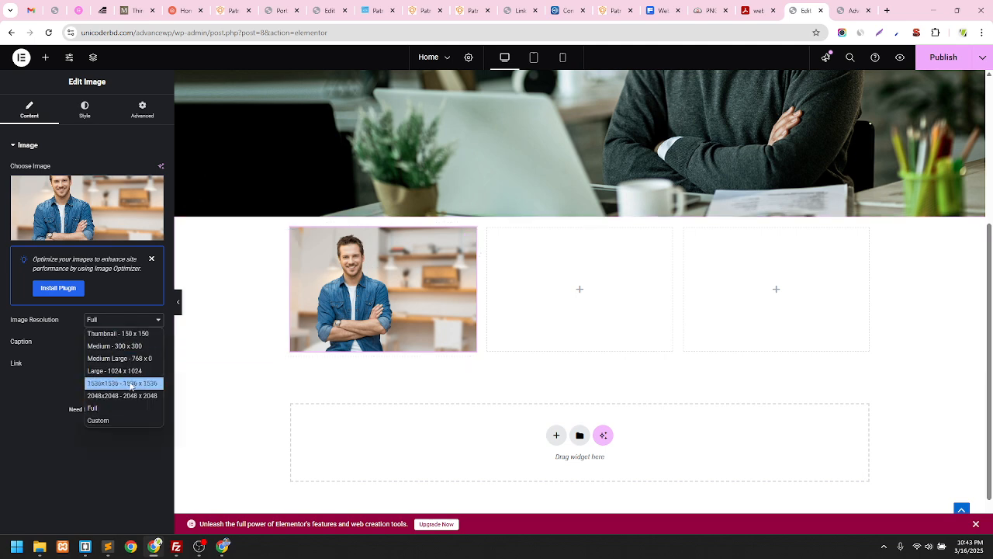
left_click(124, 400)
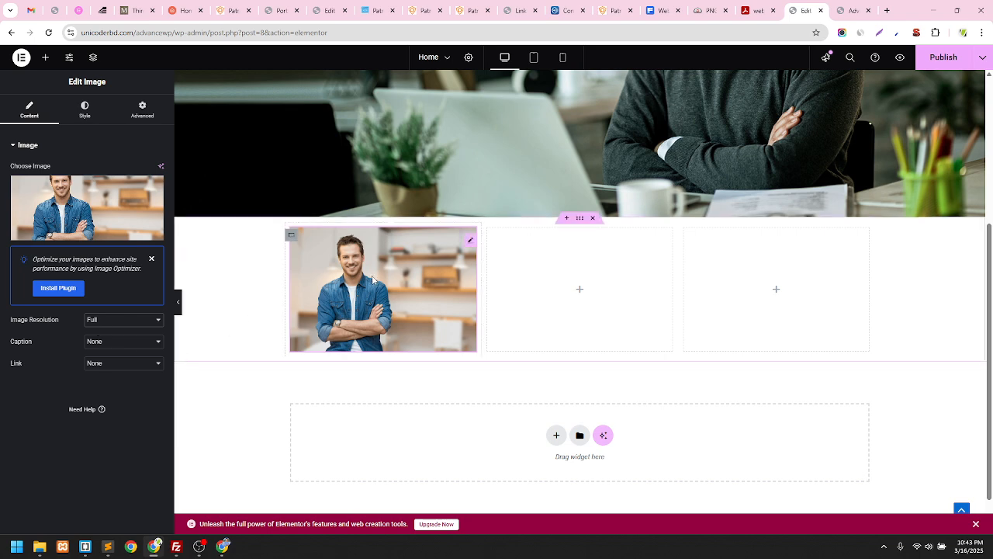
Dismiss the Image Optimizer notice and leave the image Link at None
left_click(151, 259)
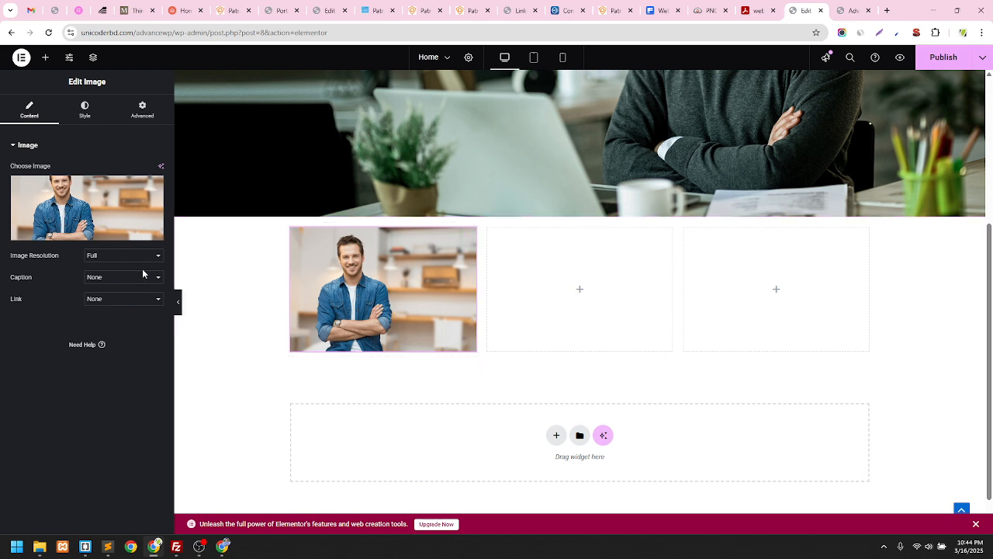
left_click(129, 298)
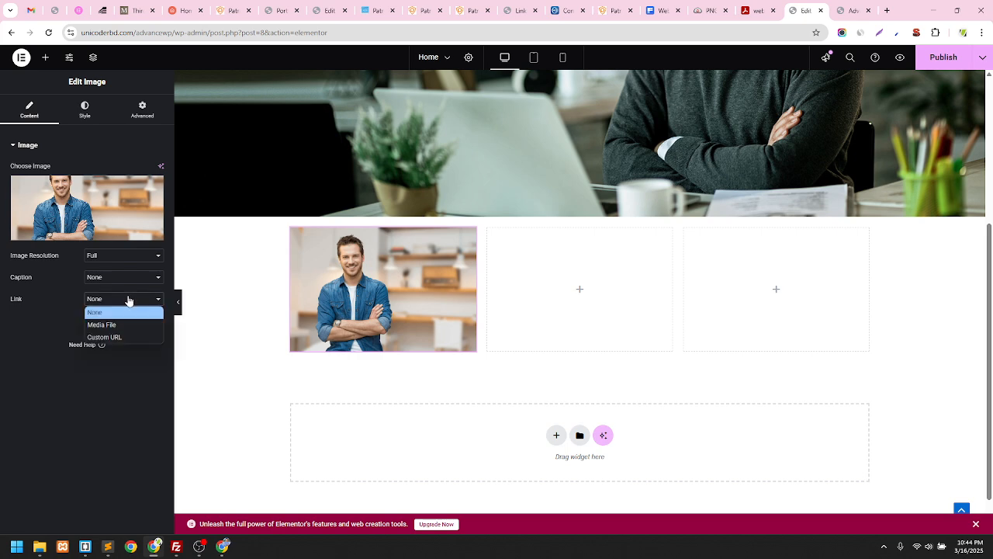
left_click(33, 329)
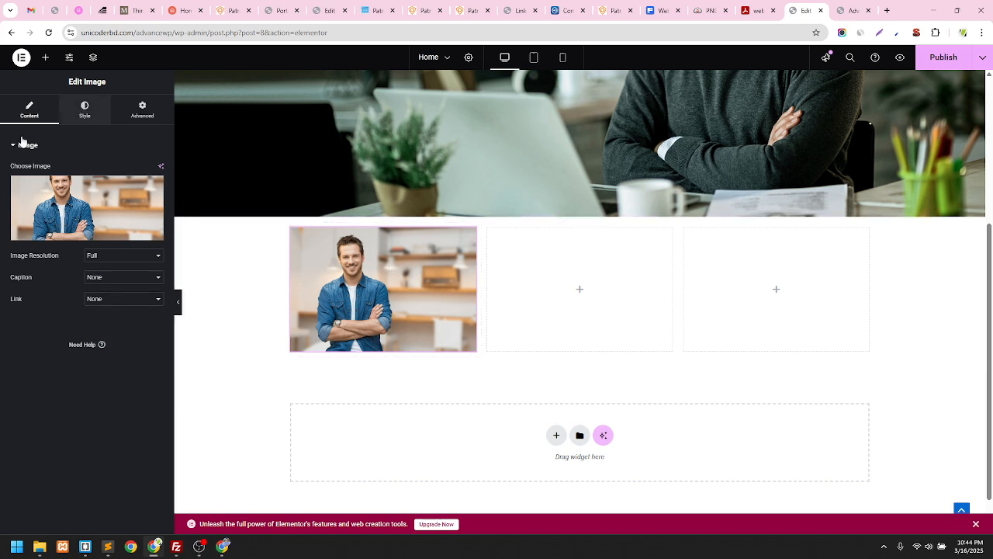
Try smaller image widths and test left, right and centre alignment in the Style settings
left_click(84, 110)
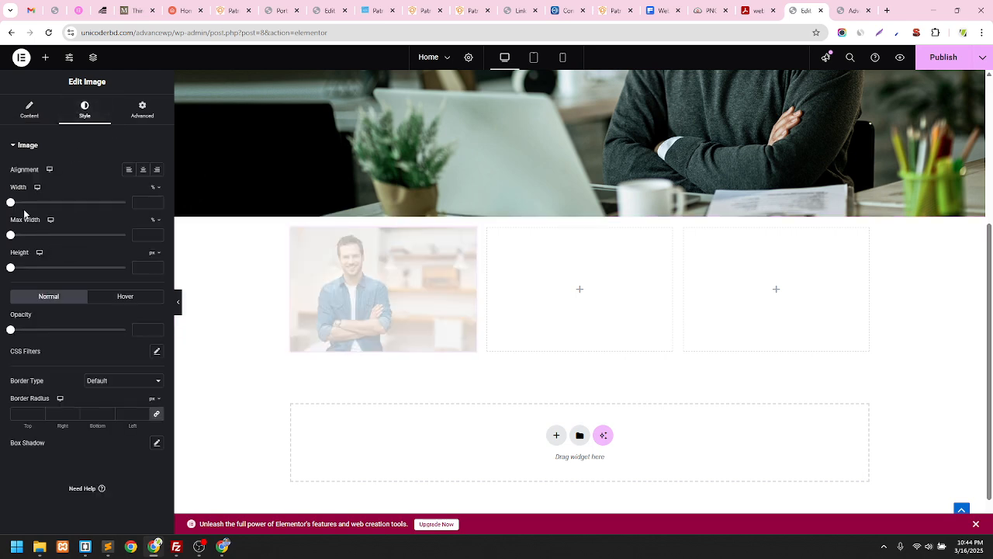
left_click_drag(10, 203, 132, 204)
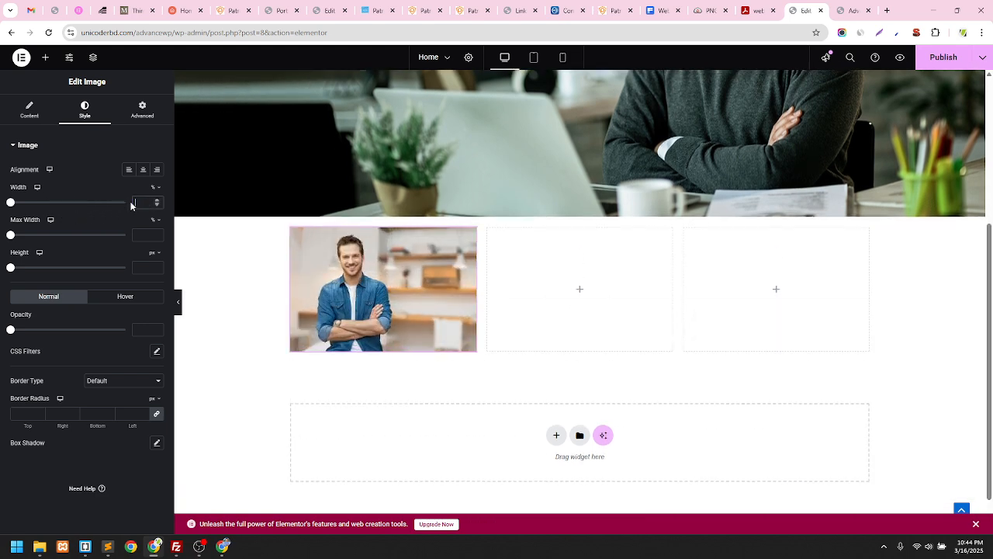
left_click_drag(9, 203, 42, 203)
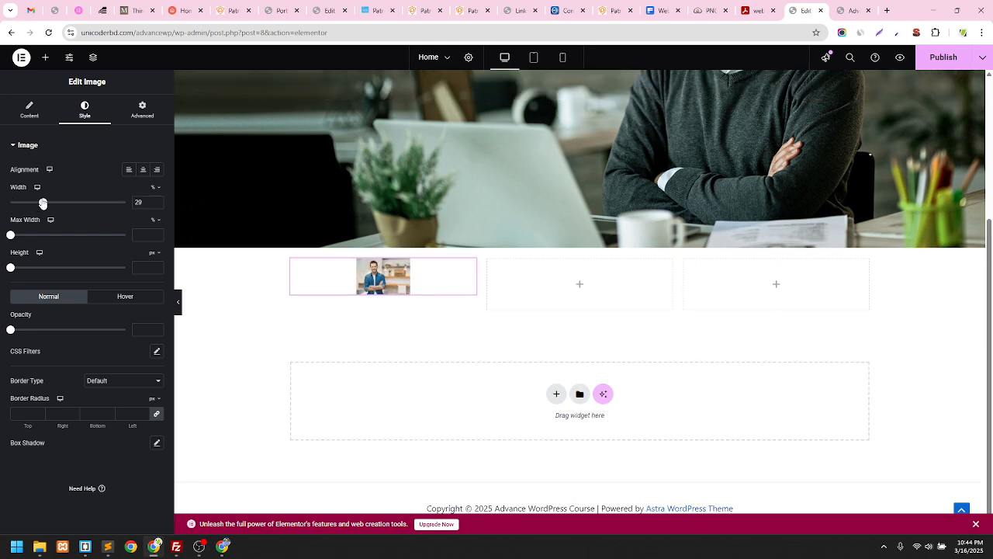
left_click(127, 170)
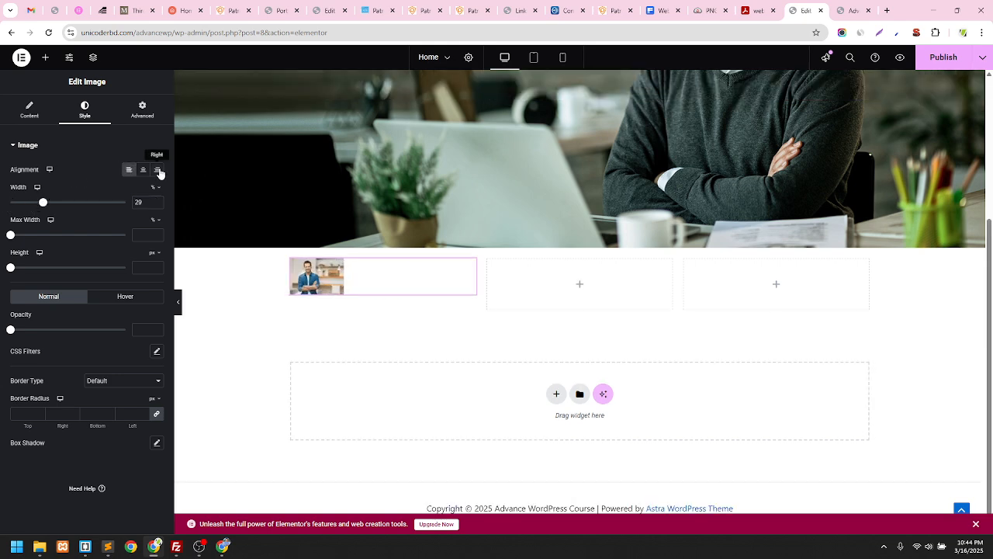
left_click(158, 171)
left_click(138, 171)
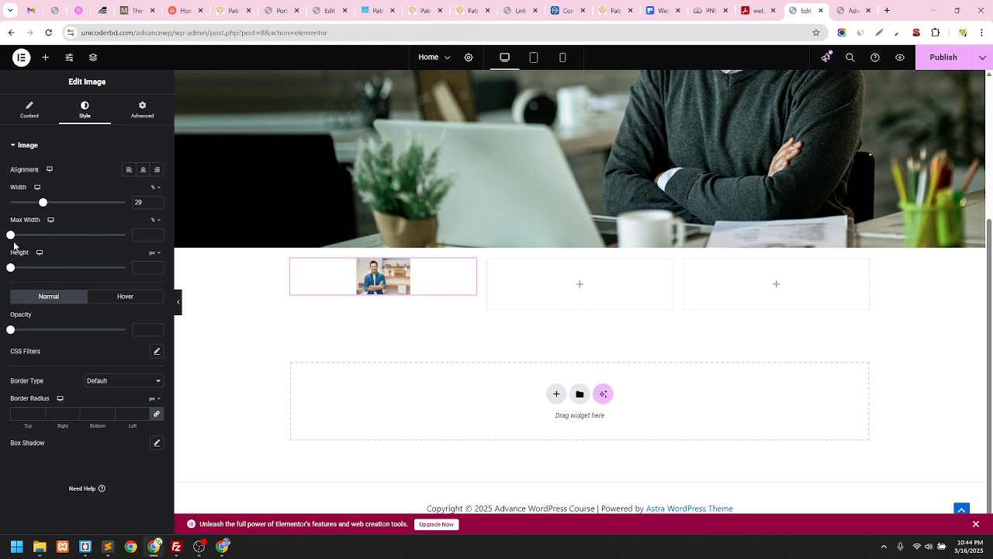
Try then clear Max Width and Height, and clear Width so the image fills the column
mouse_move(12, 243)
left_mouse_down()
mouse_move(108, 244)
mouse_move(2, 246)
left_mouse_up()
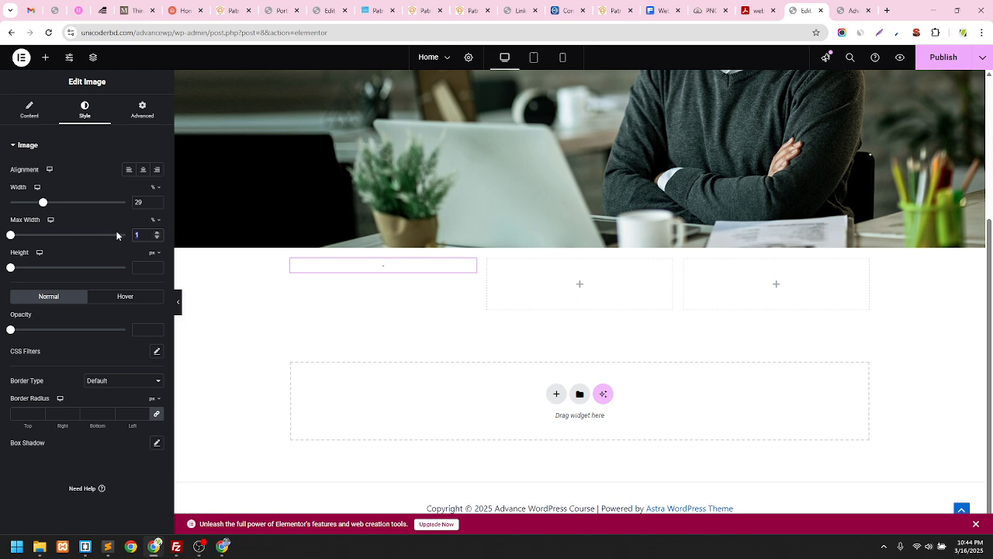
key("BackSpace")
left_click_drag(10, 267, 45, 267)
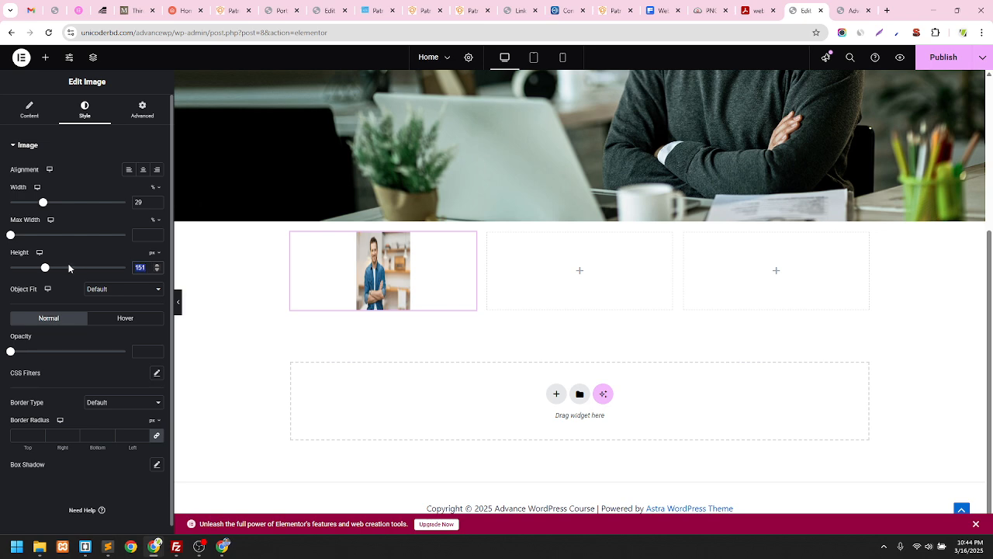
key("BackSpace")
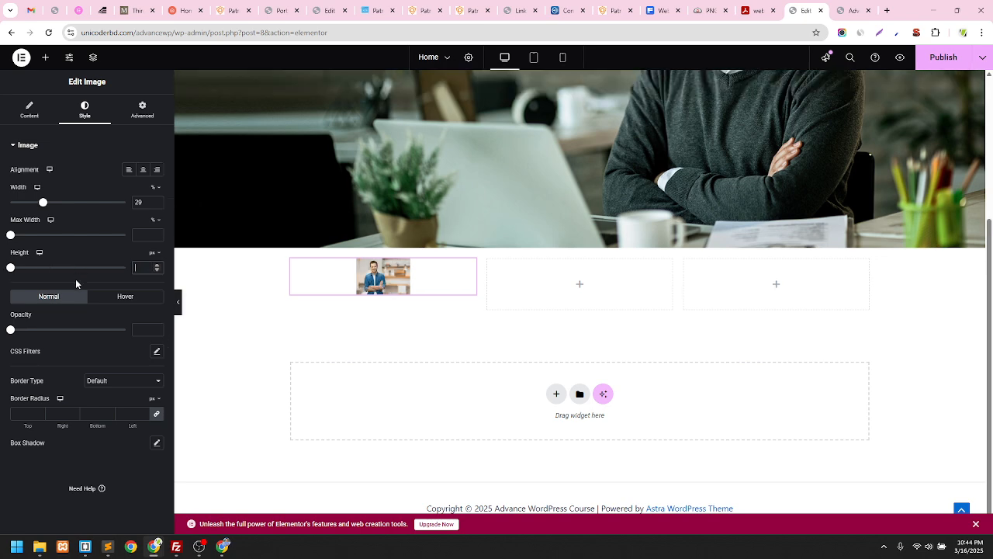
left_click(121, 300)
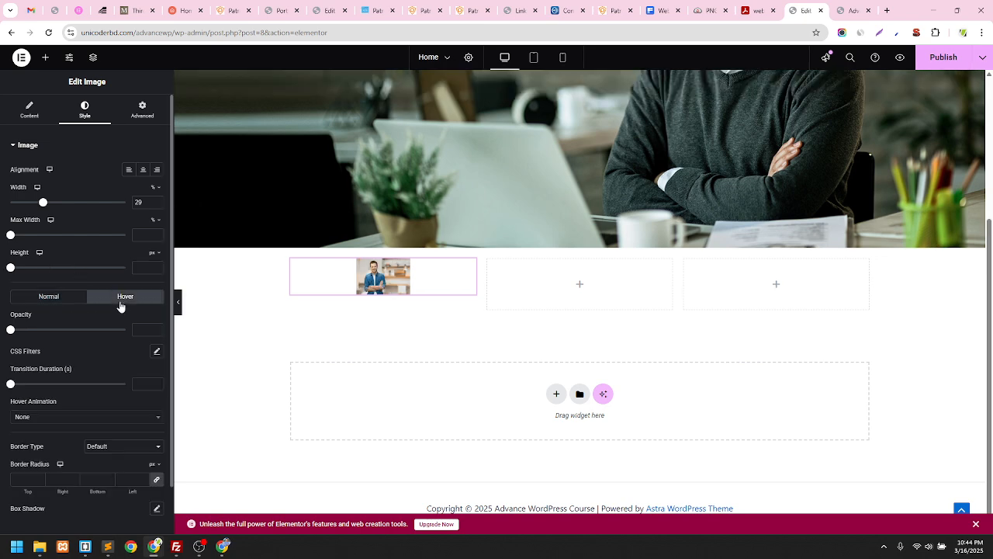
left_click(66, 301)
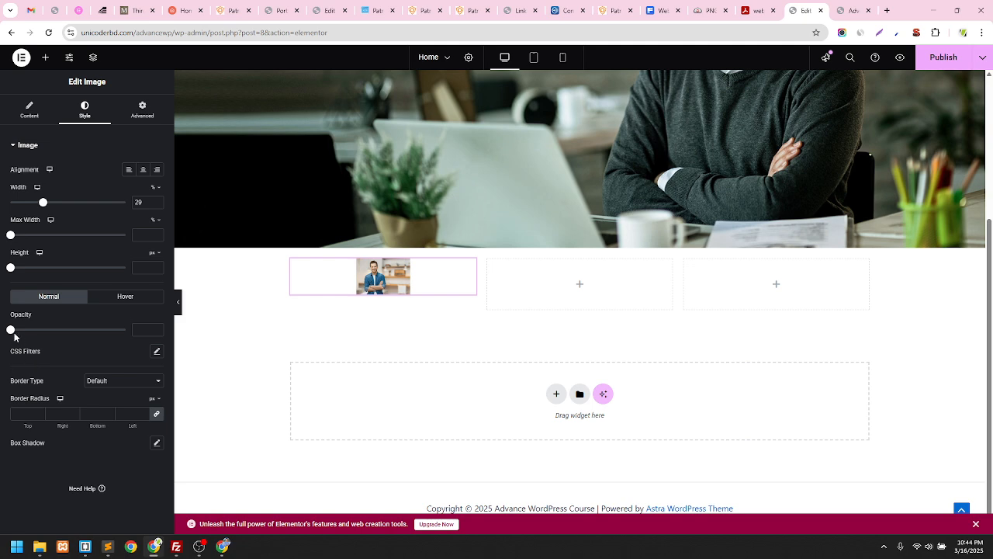
double_click(139, 202)
key("BackSpace")
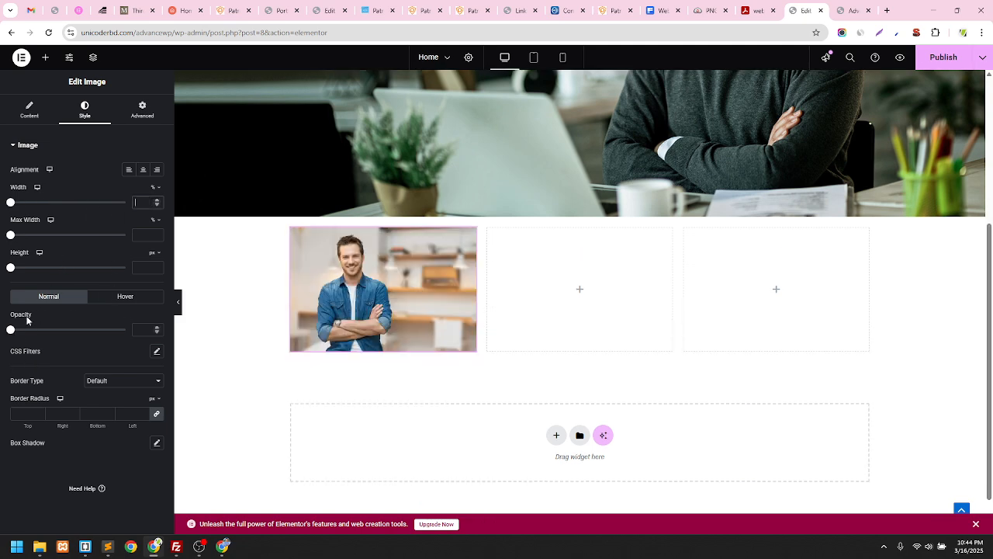
Test then restore opacity, and apply CSS filters: saturation 69, hue 222, brightness 83, blur 1.4
left_click_drag(10, 329, 42, 329)
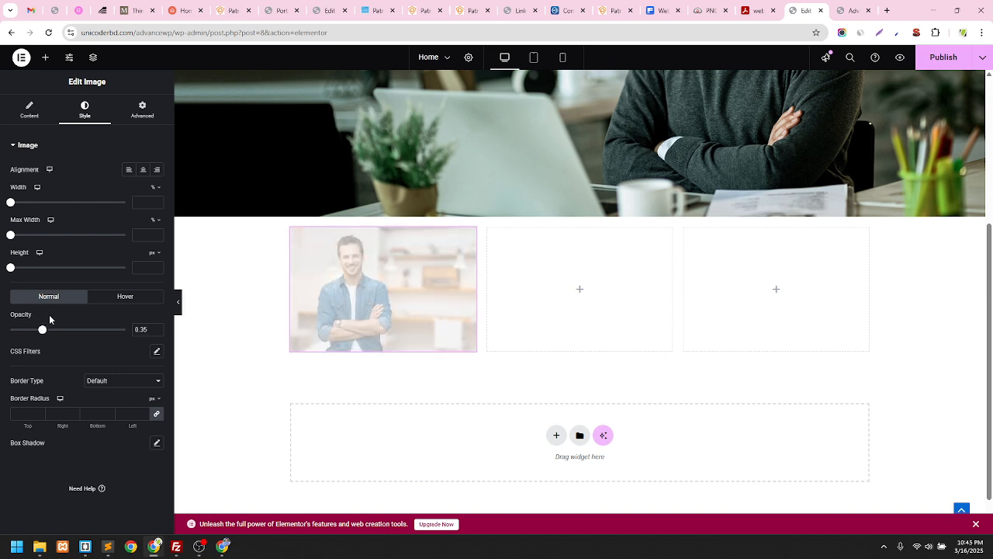
key("BackSpace")
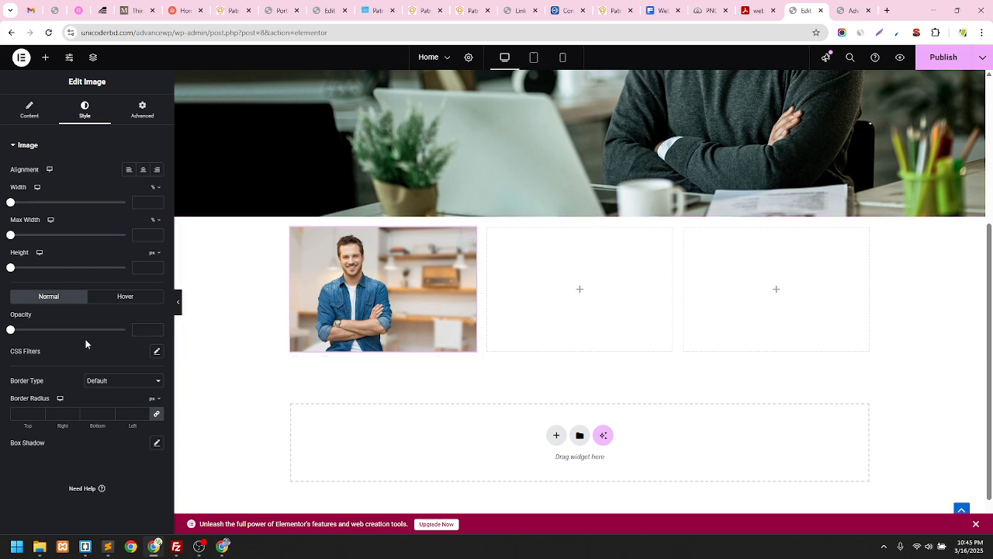
left_click(157, 351)
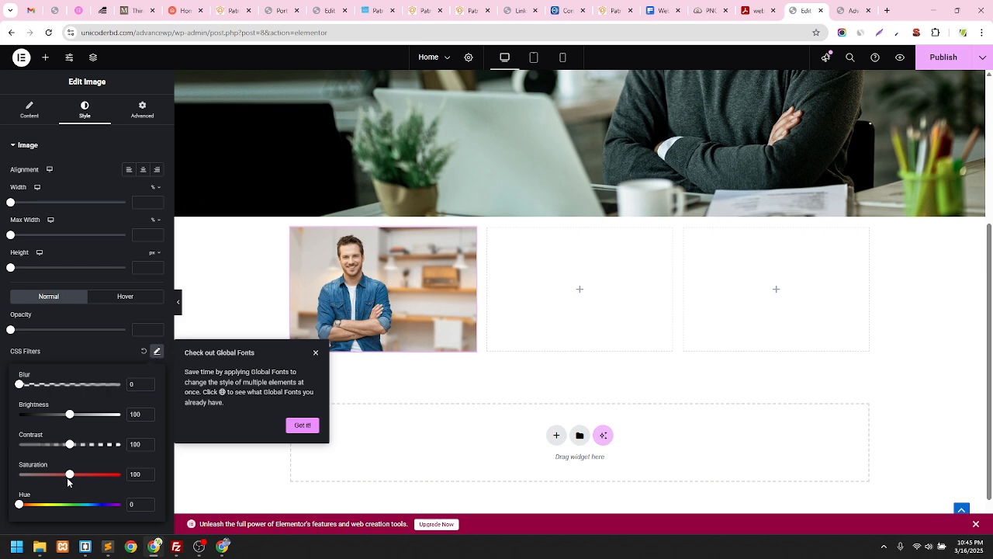
mouse_move(70, 477)
left_mouse_down()
mouse_move(102, 475)
mouse_move(10, 474)
mouse_move(53, 474)
left_mouse_up()
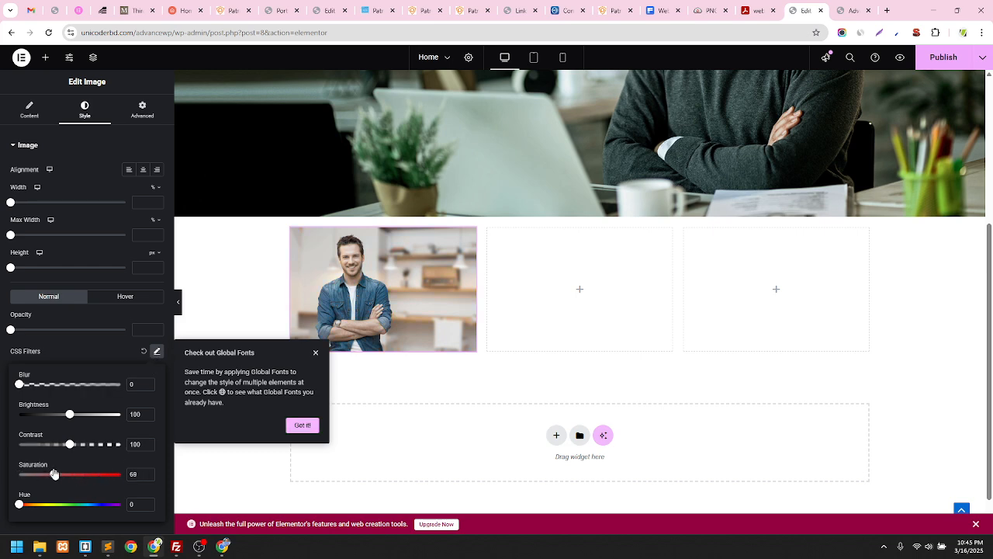
left_click_drag(17, 507, 81, 506)
mouse_move(70, 418)
left_mouse_down()
mouse_move(106, 418)
mouse_move(45, 417)
mouse_move(80, 420)
mouse_move(47, 417)
mouse_move(61, 419)
left_mouse_up()
left_click_drag(24, 385, 2, 380)
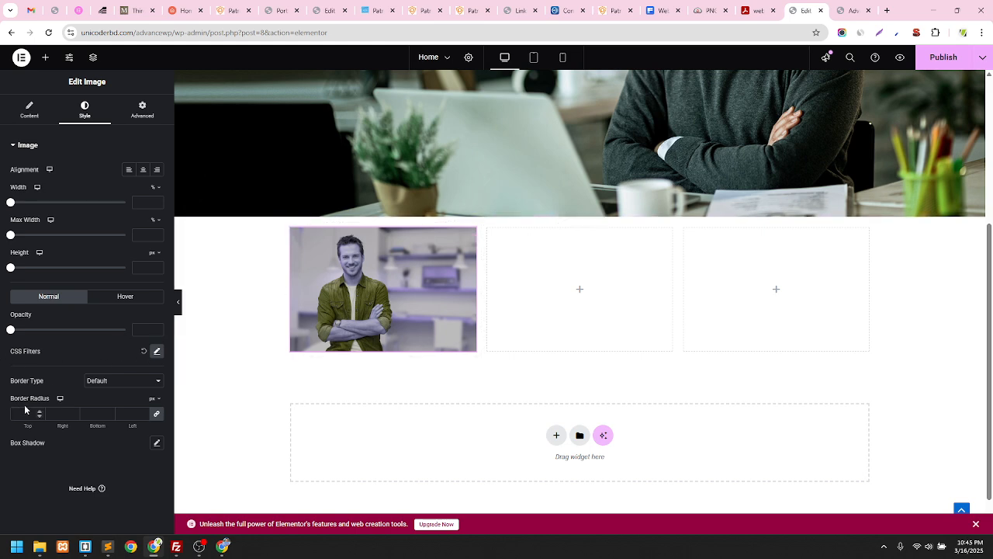
Reset the photo's CSS filters and give it a Solid border
left_click(143, 354)
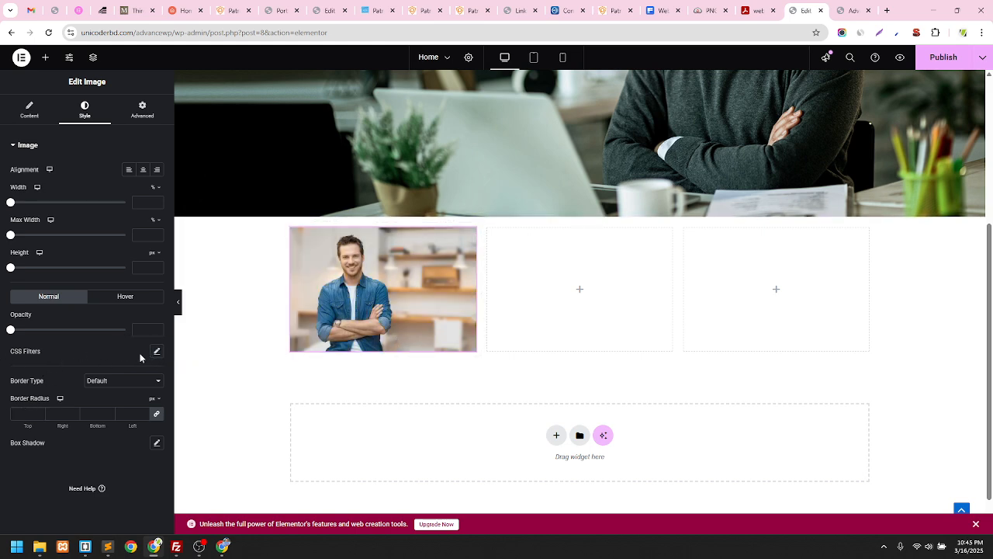
left_click(107, 384)
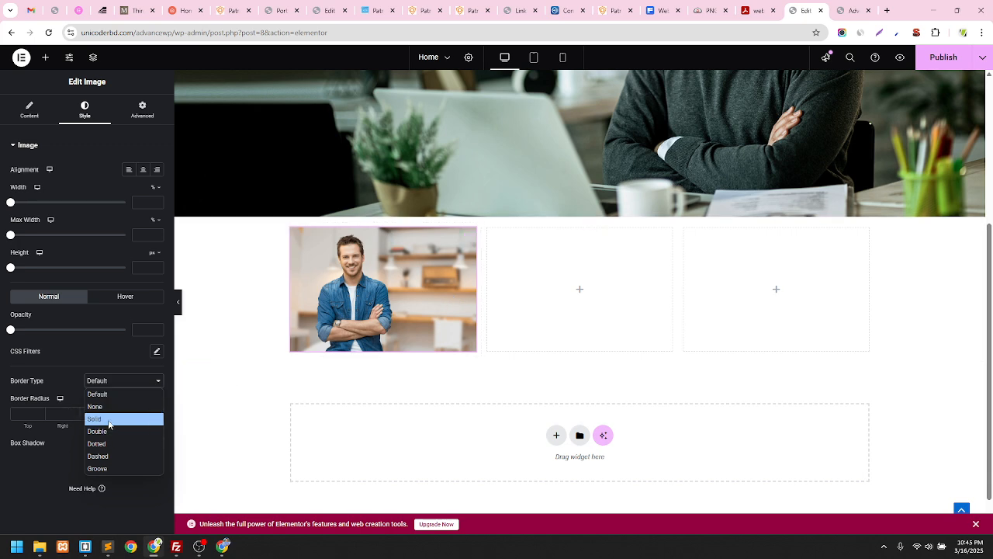
left_click(109, 420)
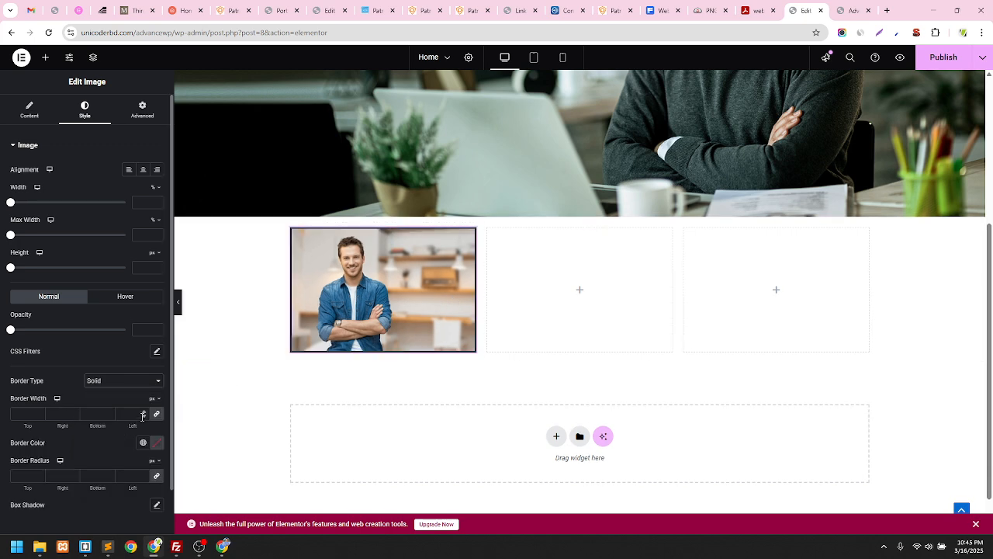
Set the border colour to pure red #FF0000 after trying the green Accent colour
left_click(144, 449)
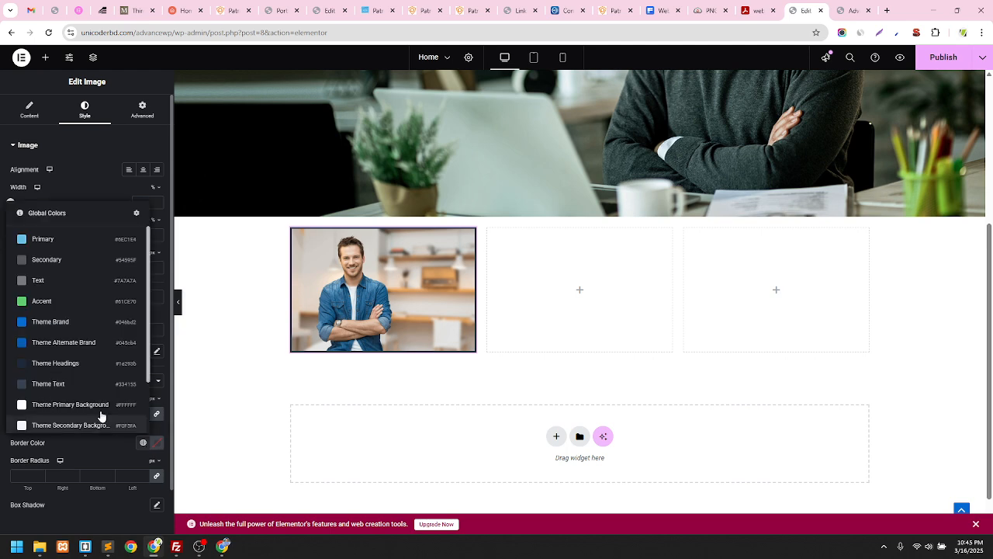
left_click(60, 304)
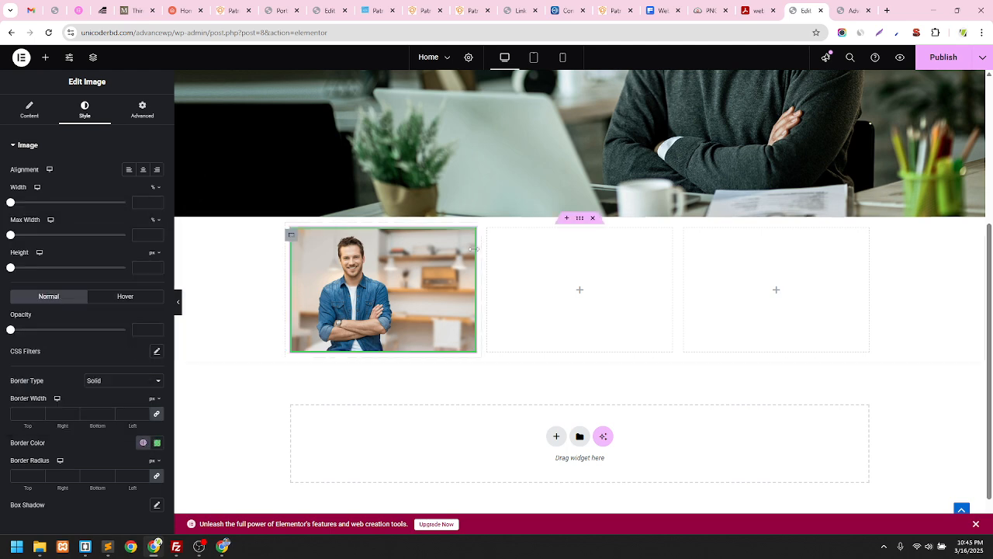
left_click(142, 443)
left_click(156, 443)
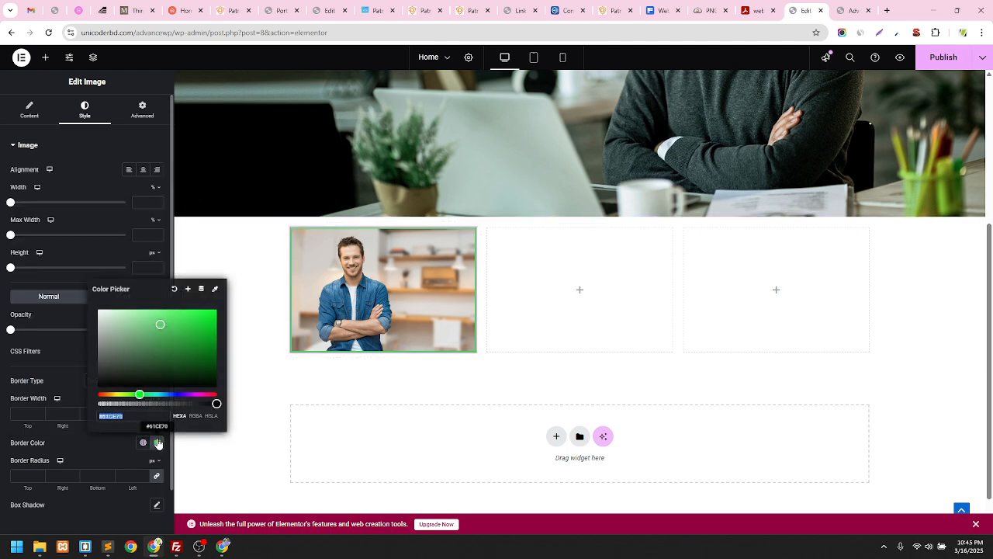
left_click_drag(140, 394, 77, 401)
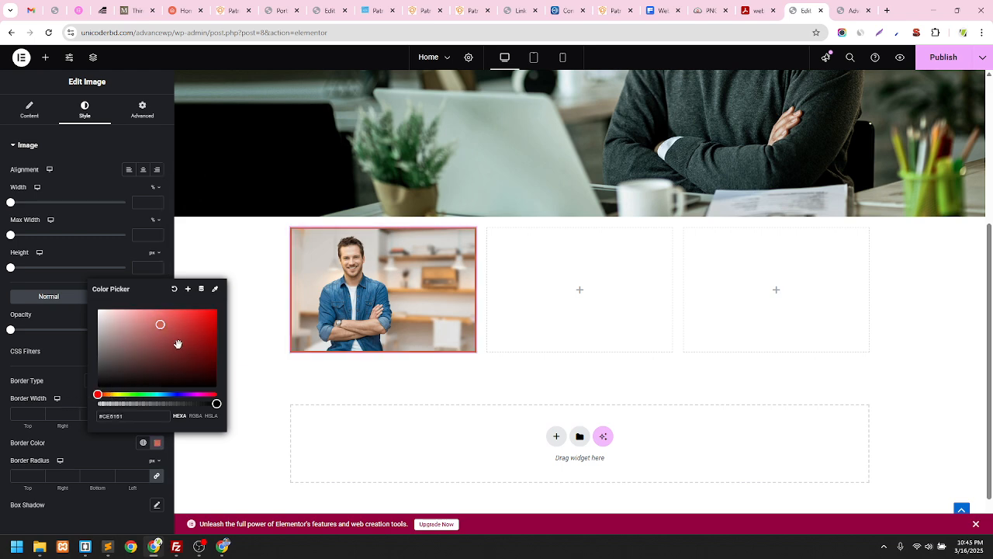
left_click_drag(178, 344, 222, 311)
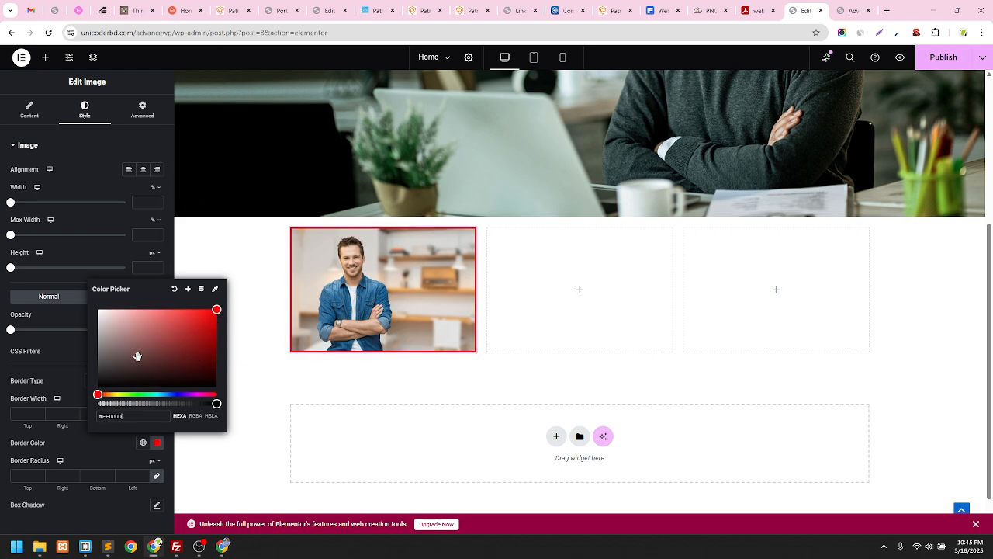
left_click(62, 378)
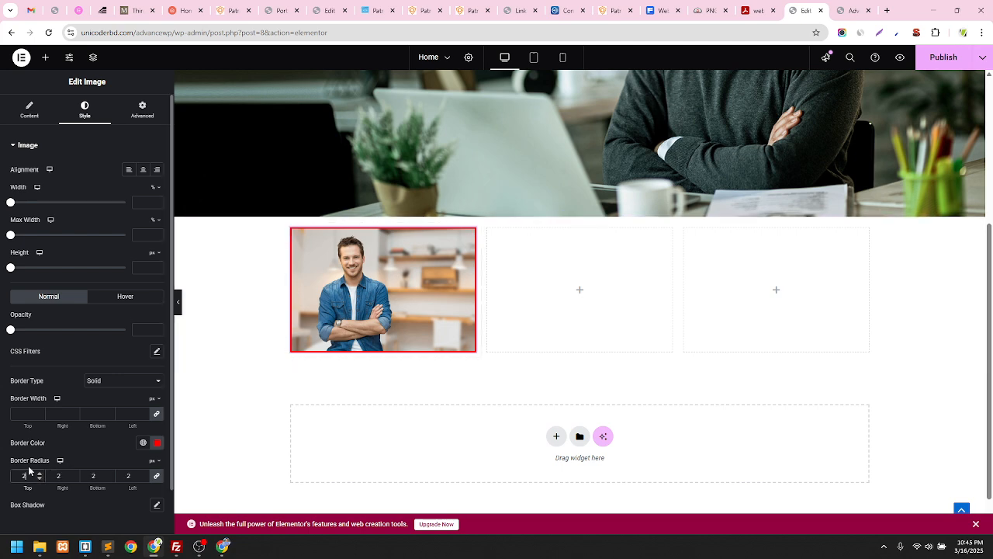
Set the border radius to 100% on all corners and drag the photo's width to 24%
type("0")
left_click_drag(30, 477, 2, 480)
left_click(158, 463)
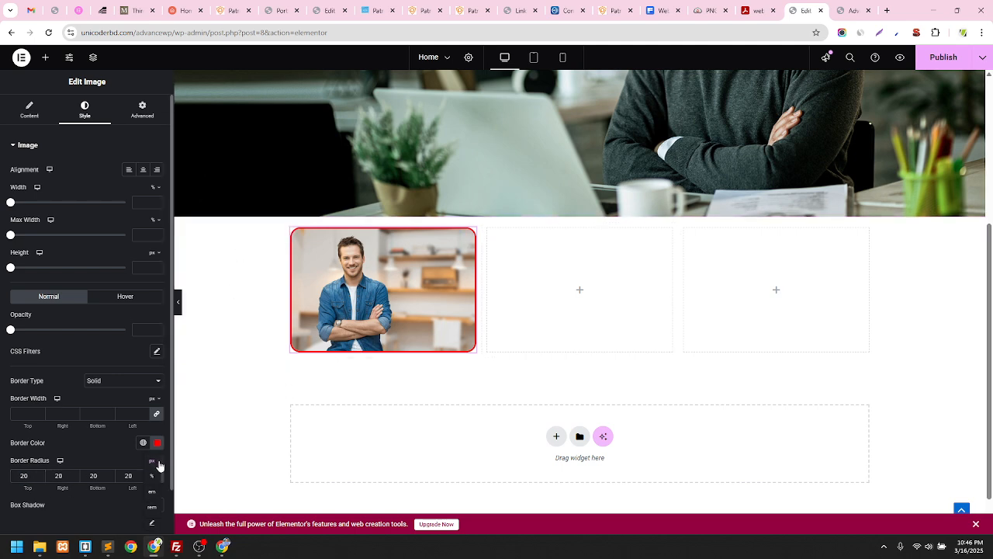
left_click(152, 475)
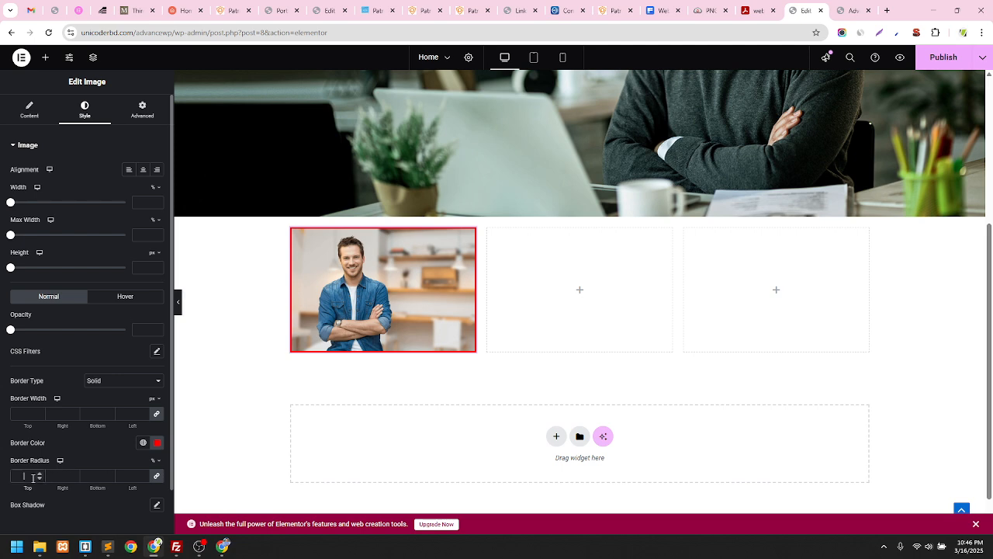
left_click(33, 477)
type("00")
type("1")
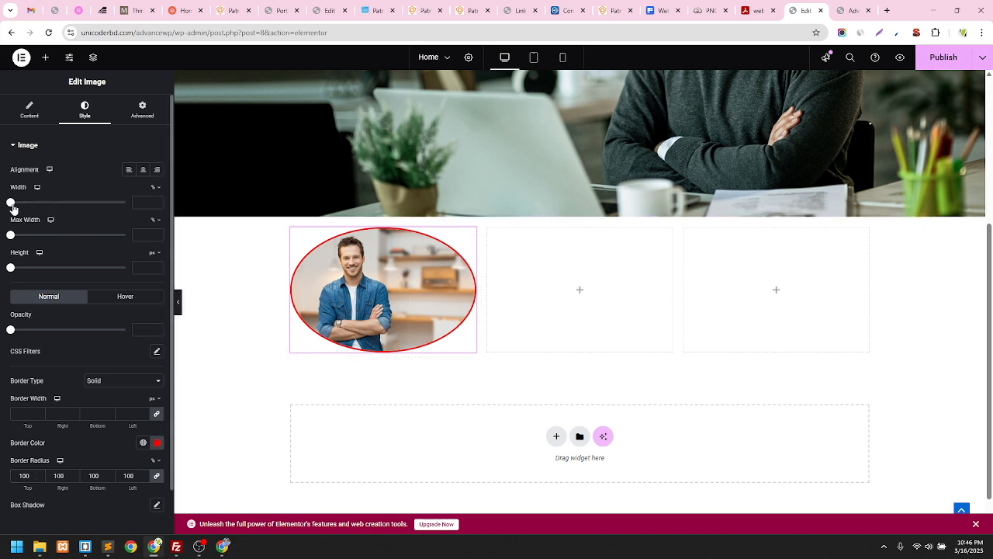
left_click_drag(13, 208, 36, 208)
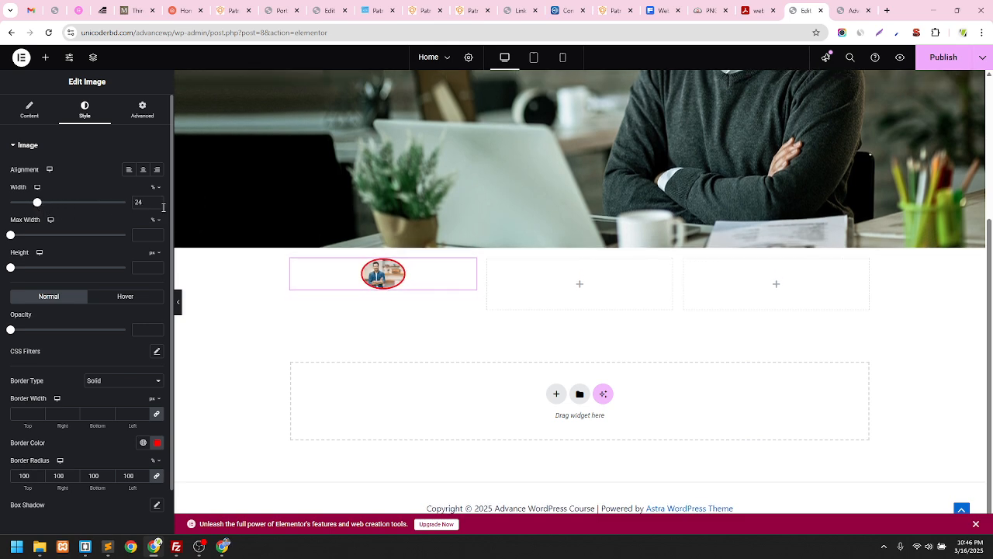
Try Medium 300 x 300, Medium Large 768 x 0 and Thumbnail 150 x 150 image resolutions
left_click(29, 114)
left_click(119, 256)
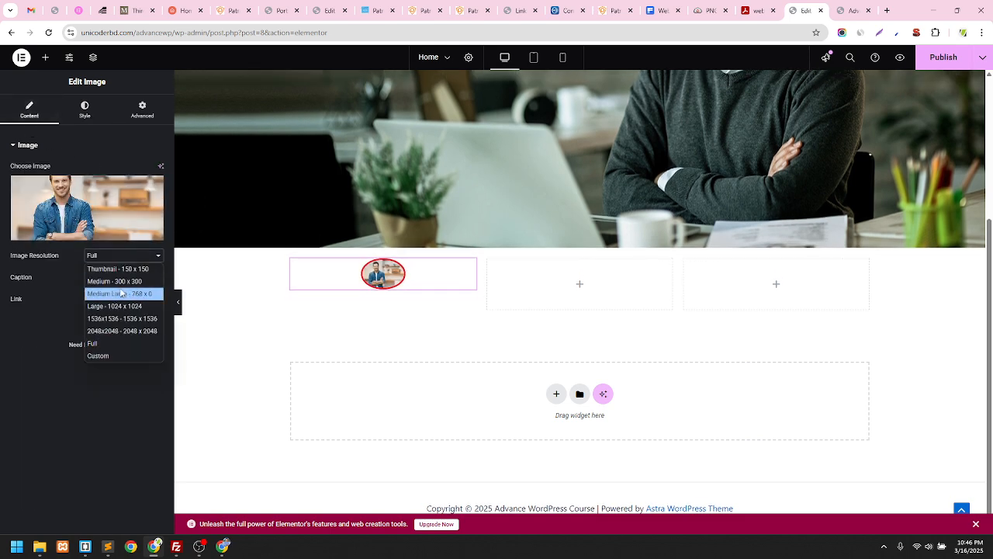
left_click(122, 283)
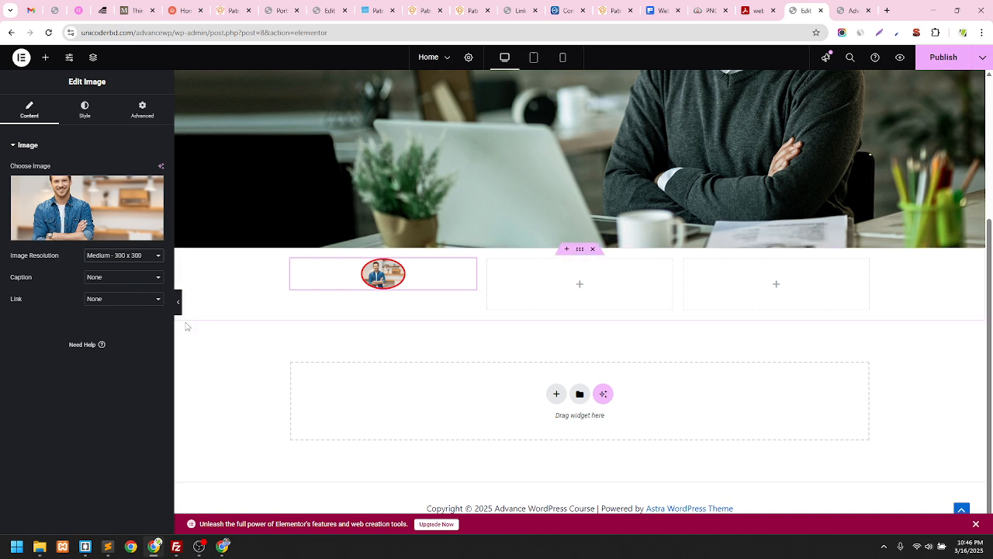
left_click(116, 256)
left_click(115, 298)
left_click(120, 255)
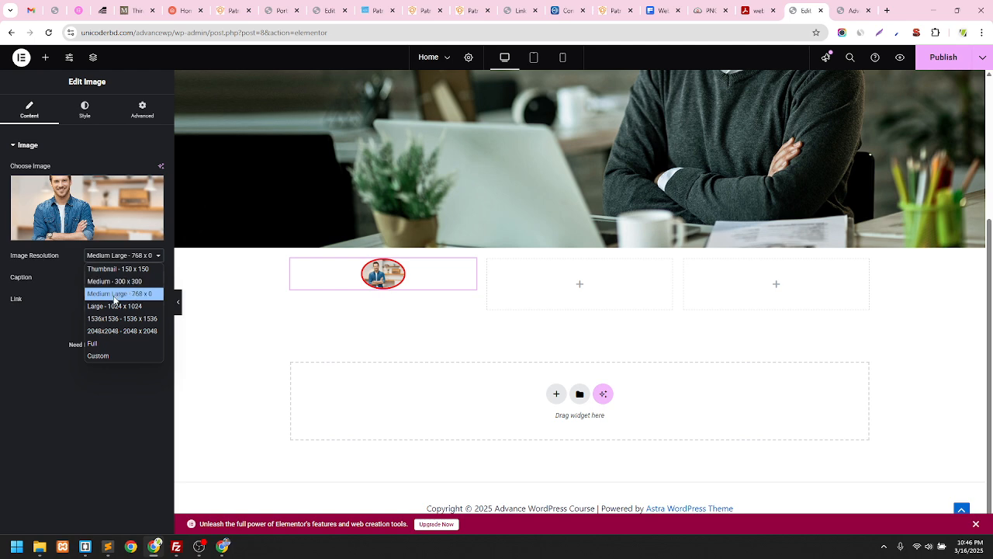
left_click(116, 281)
left_click(116, 255)
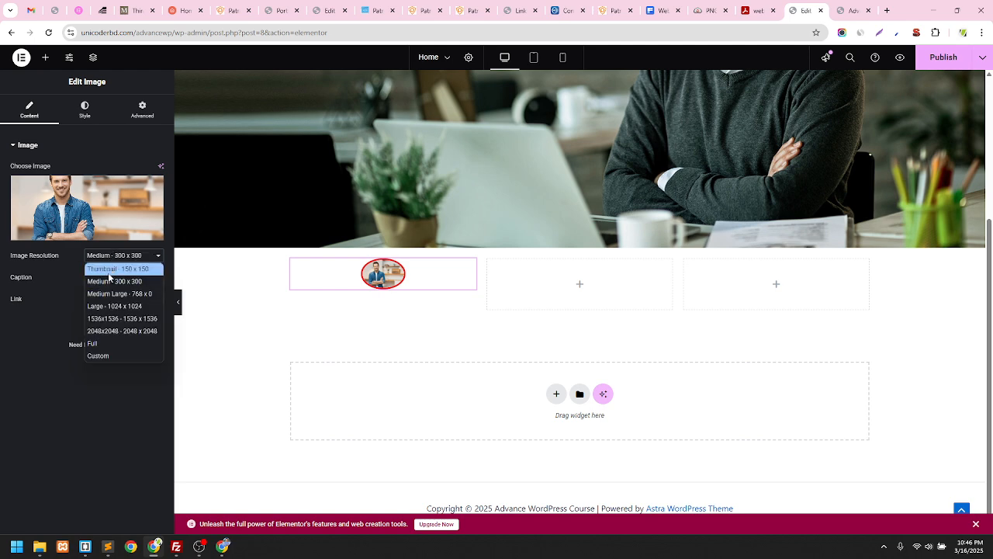
left_click(108, 271)
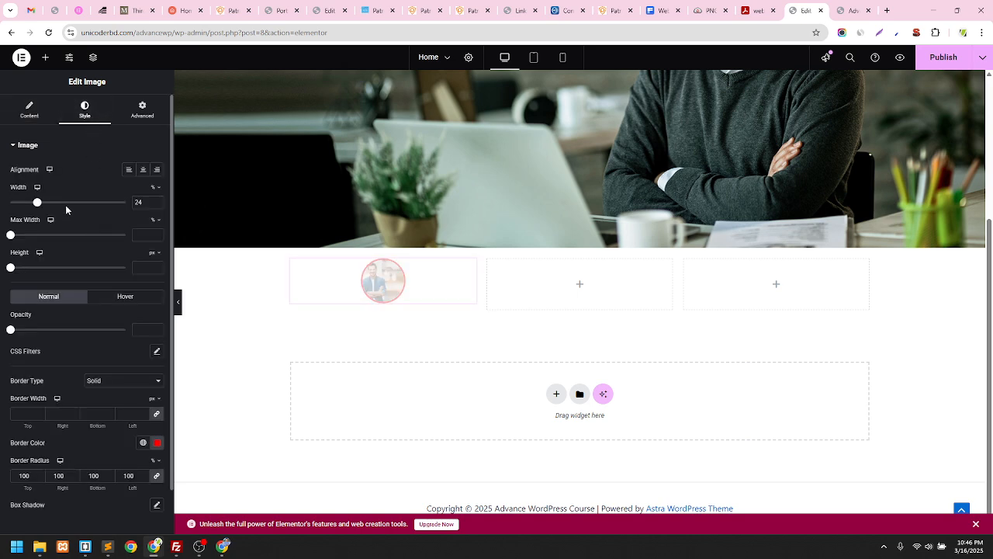
Clear the photo's 24% width and set the image resolution back to Full
double_click(144, 203)
key("BackSpace")
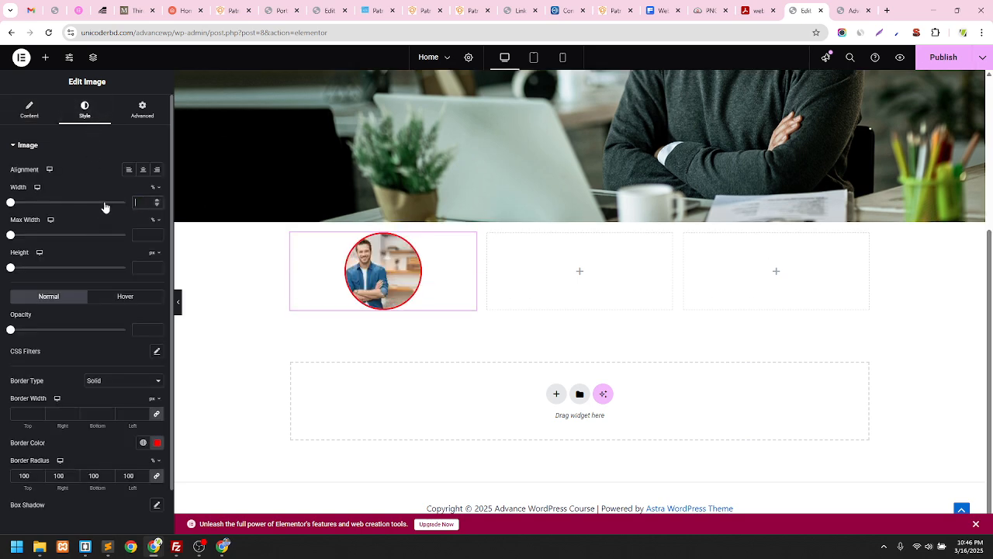
left_click(30, 111)
left_click(145, 258)
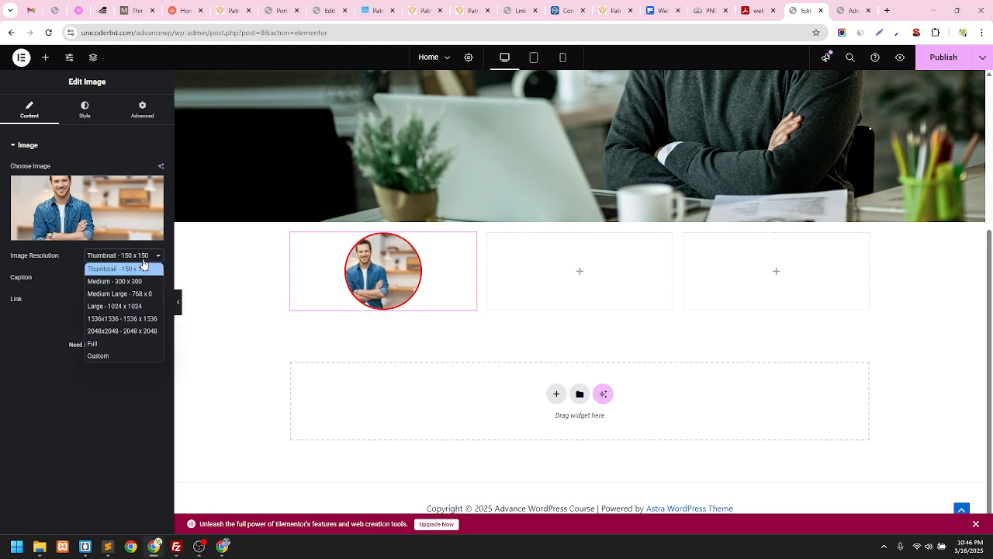
left_click(114, 343)
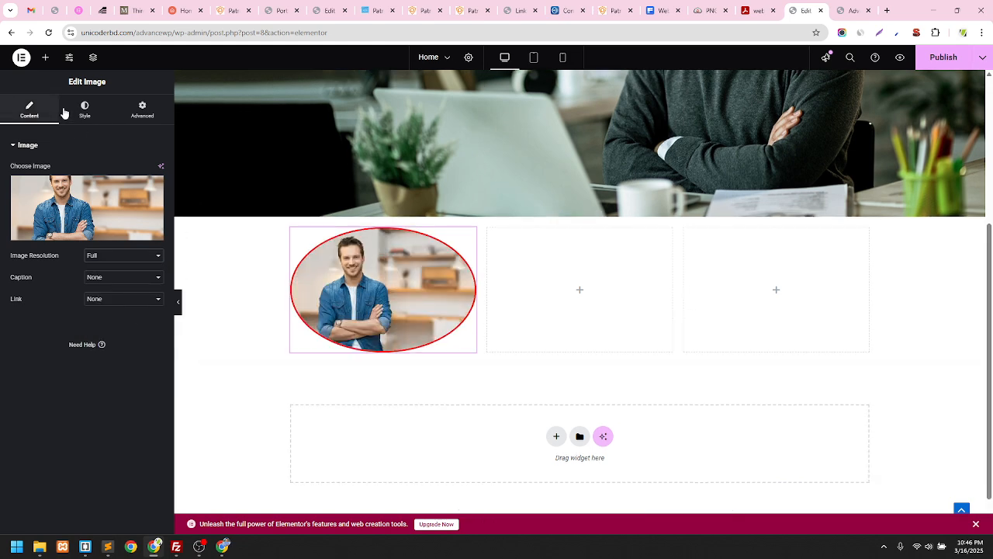
left_click(81, 113)
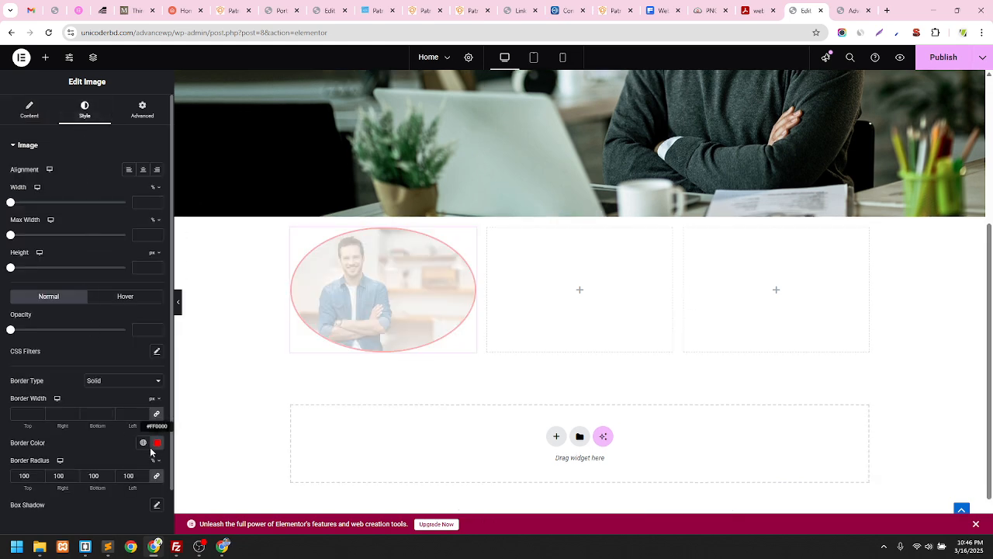
Remove the photo's red border and clear its 100 corner radius for square corners
left_click(117, 381)
left_click(107, 393)
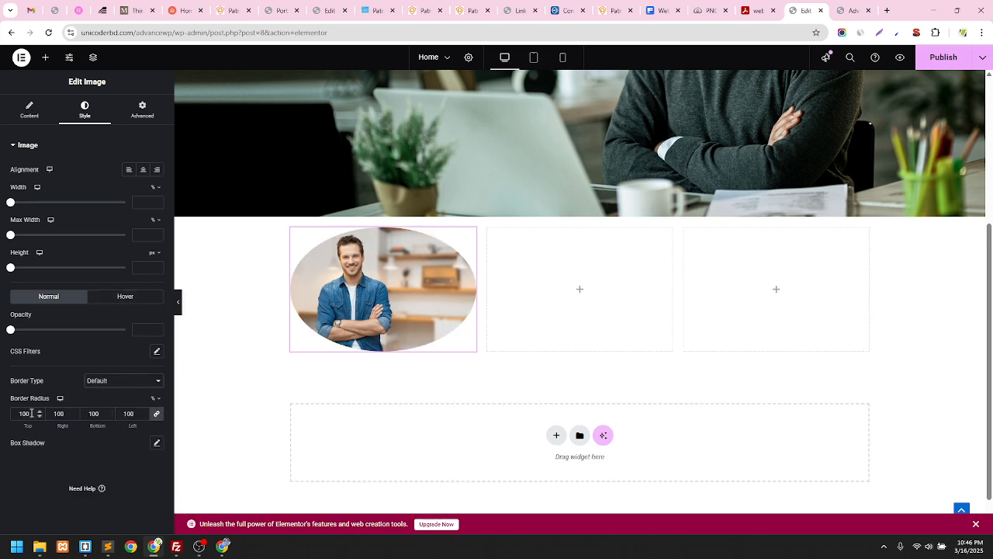
left_click_drag(31, 413, 2, 417)
key("BackSpace")
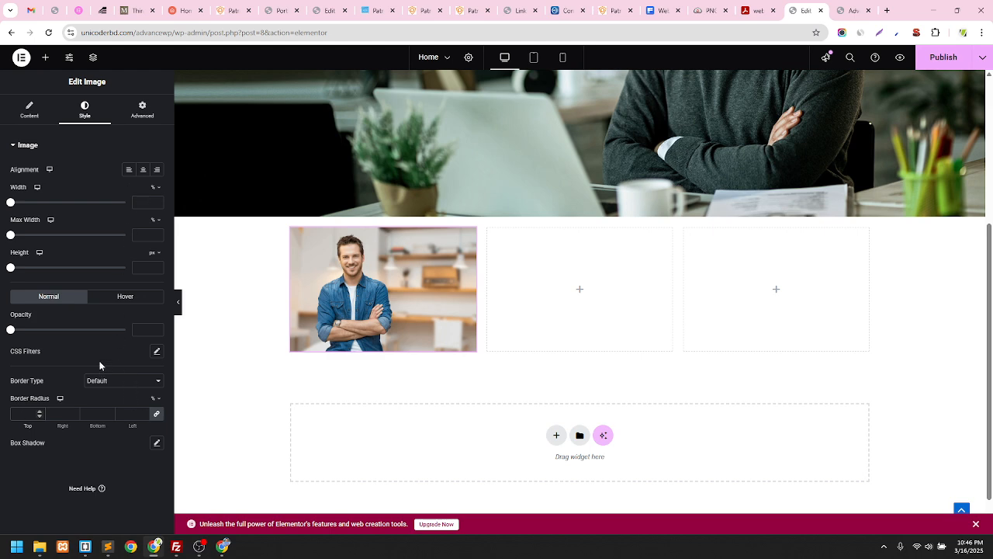
left_click(53, 302)
Check the photo's content settings and compare against the live Patron reference page
left_click(29, 110)
left_click(75, 117)
left_click(32, 109)
left_click(470, 10)
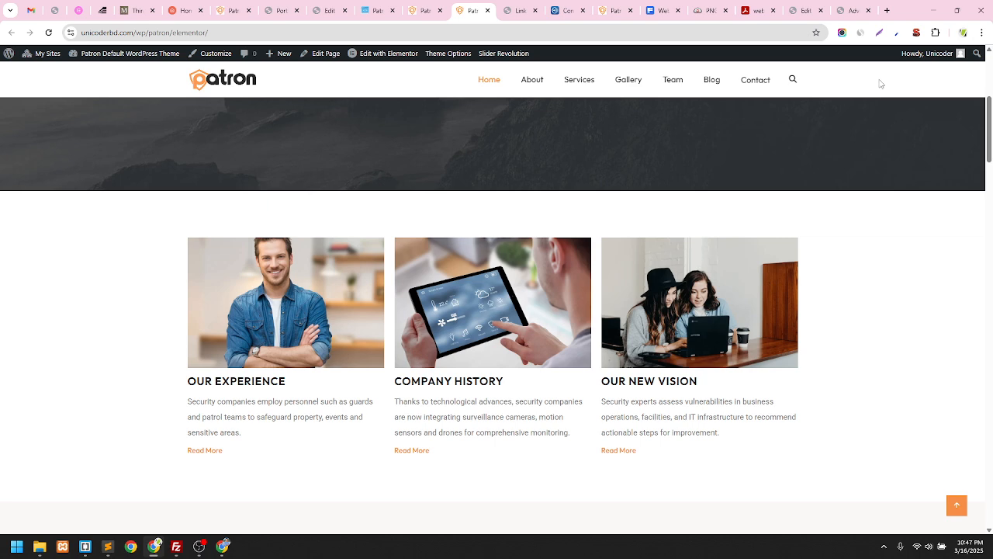
left_click(805, 10)
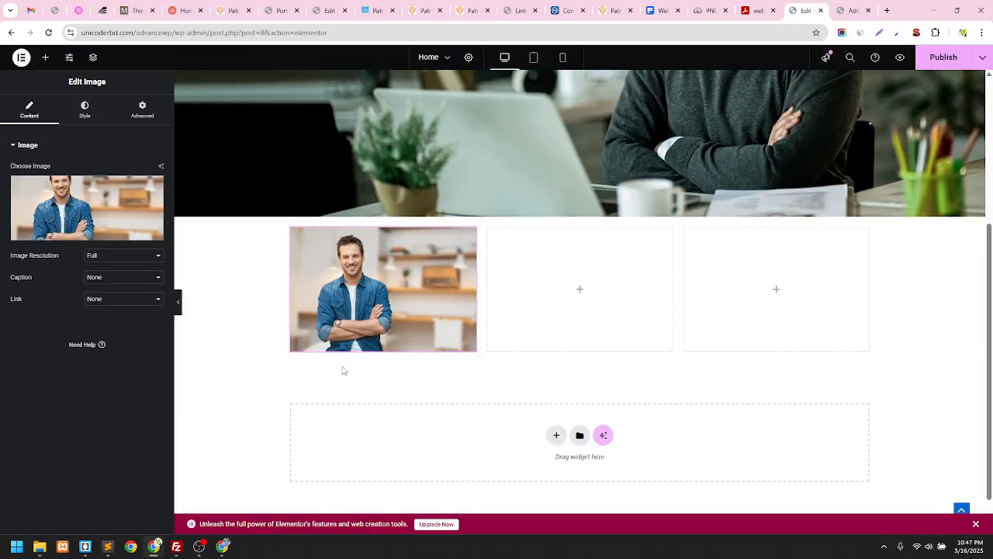
Drop a Heading widget below the portrait in column one, then view the live Patron page
left_click(45, 58)
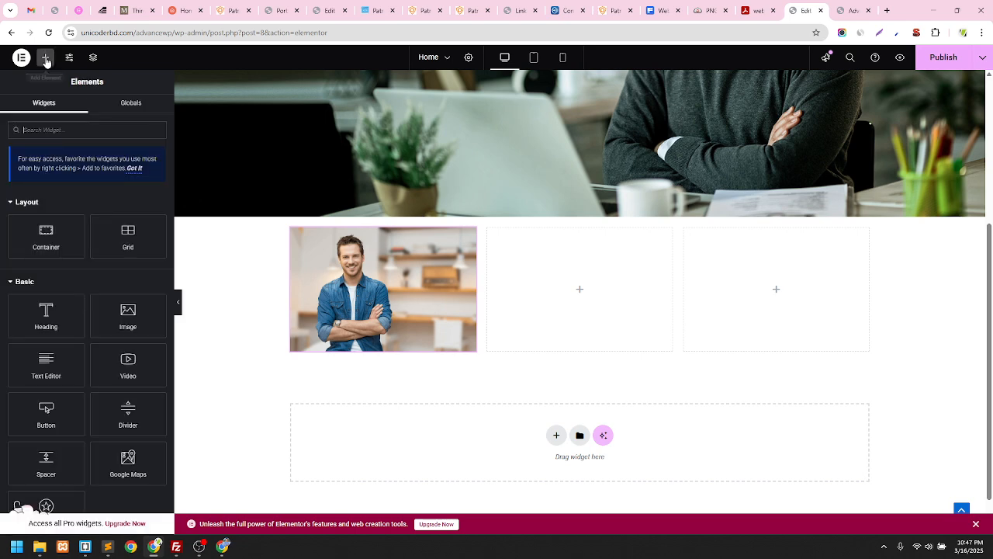
scroll(71, 339, "down", 2)
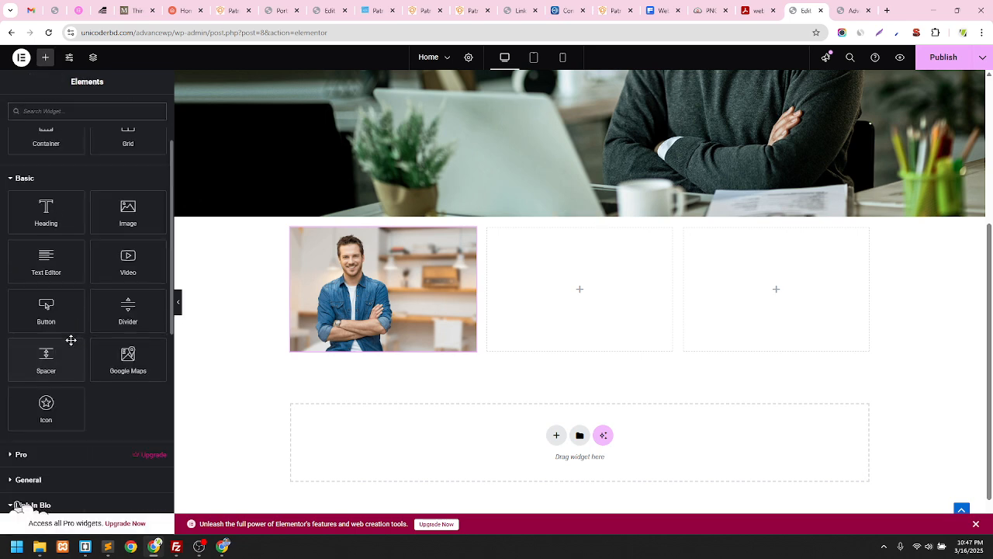
scroll(70, 339, "up", 2)
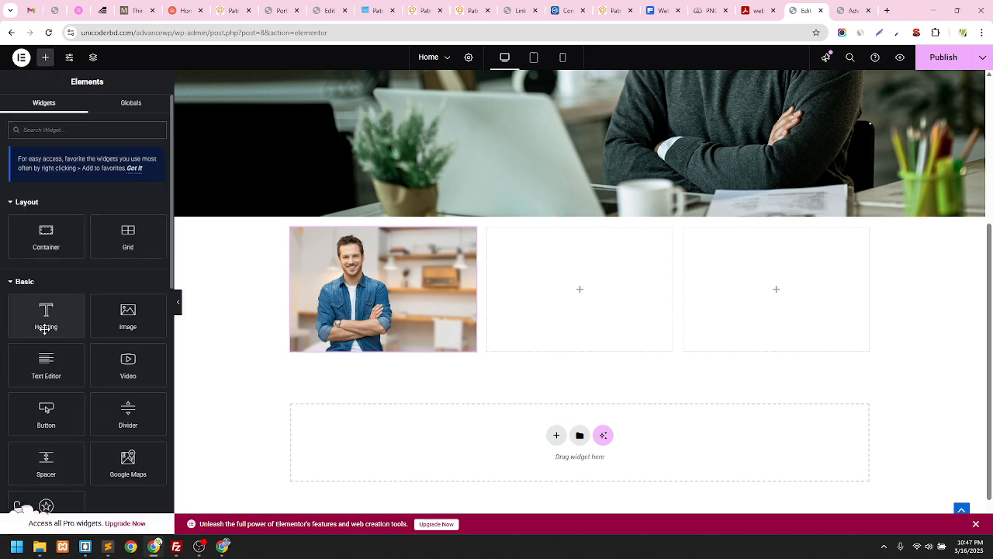
left_click_drag(42, 312, 374, 354)
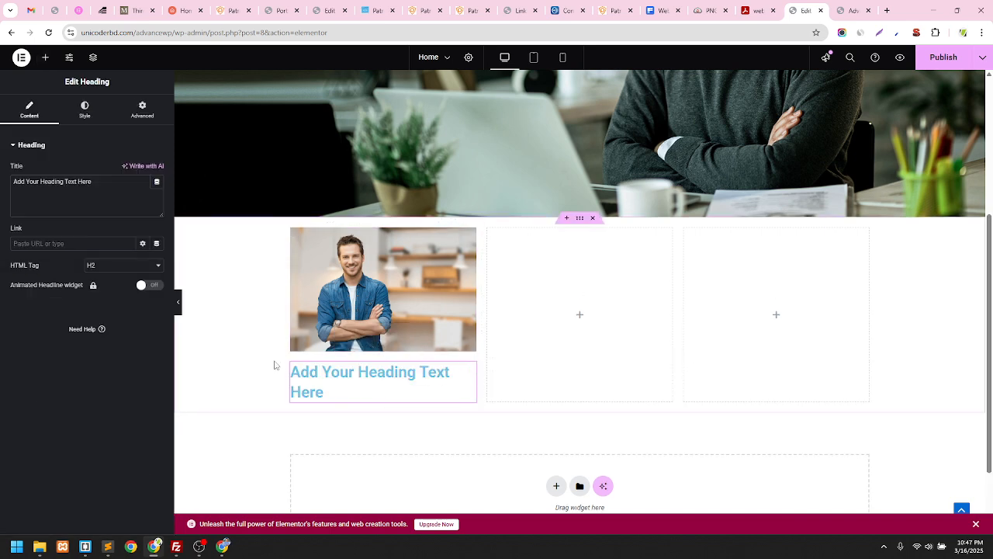
left_click(470, 10)
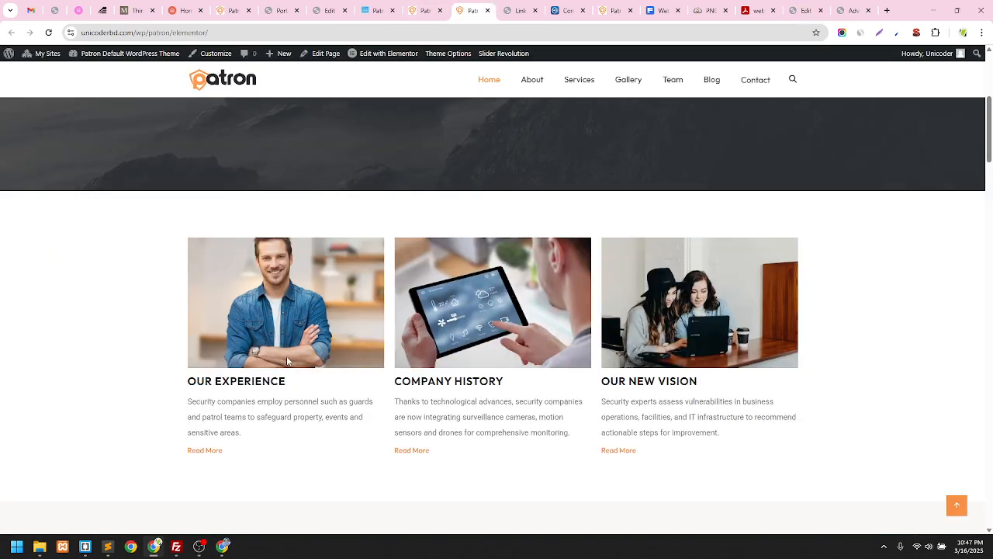
Inspect the reference OUR EXPERIENCE h4 heading in DevTools, then close it and return to Elementor
left_click_drag(291, 382, 270, 380)
left_click(254, 384)
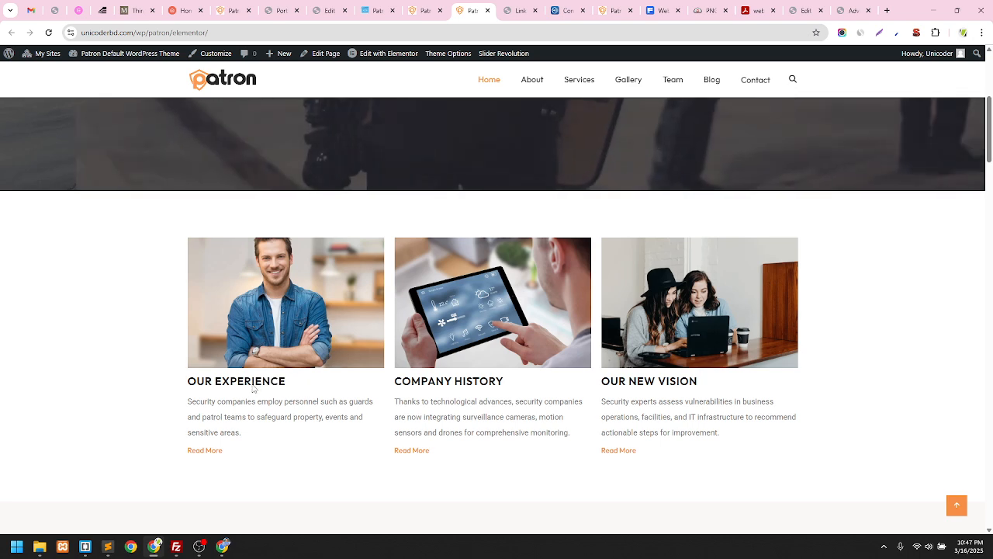
right_click(252, 385)
left_click(279, 378)
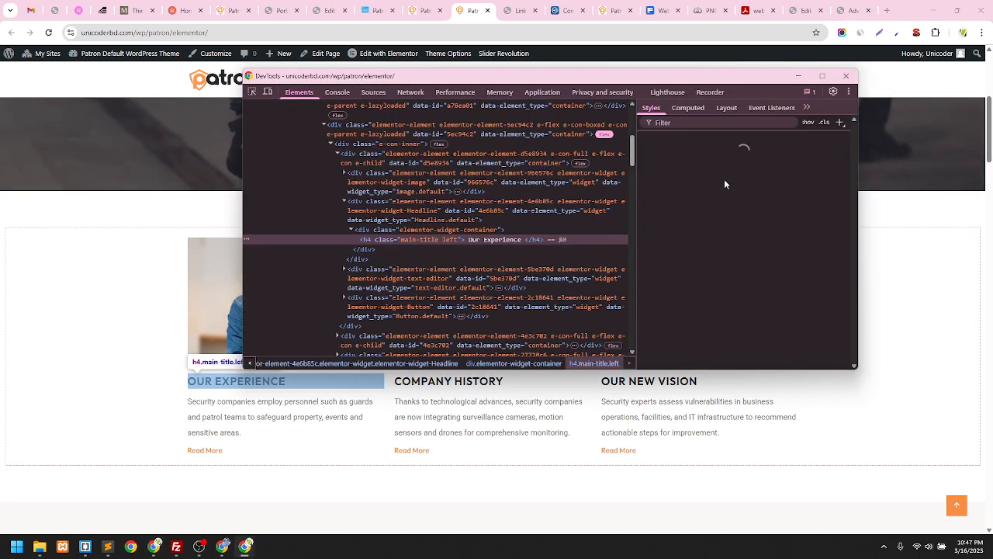
double_click(496, 239)
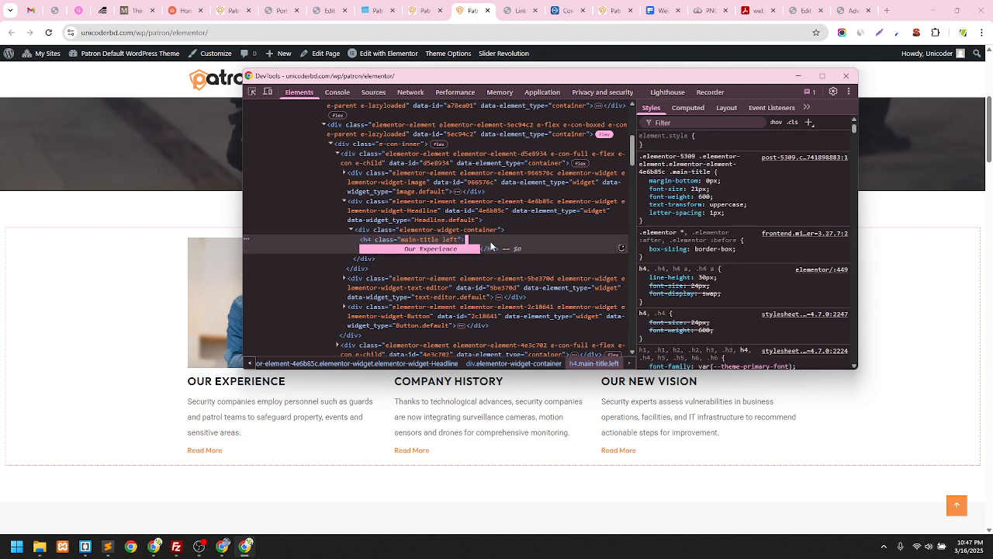
left_click(404, 250)
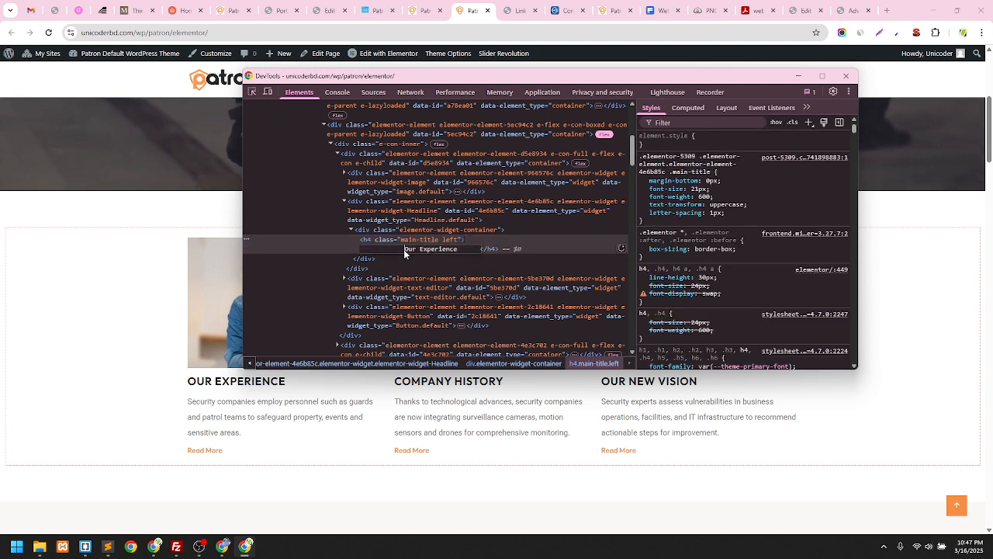
left_click(459, 250, "shift")
left_click_drag(458, 250, 445, 249)
key("ctrl+c")
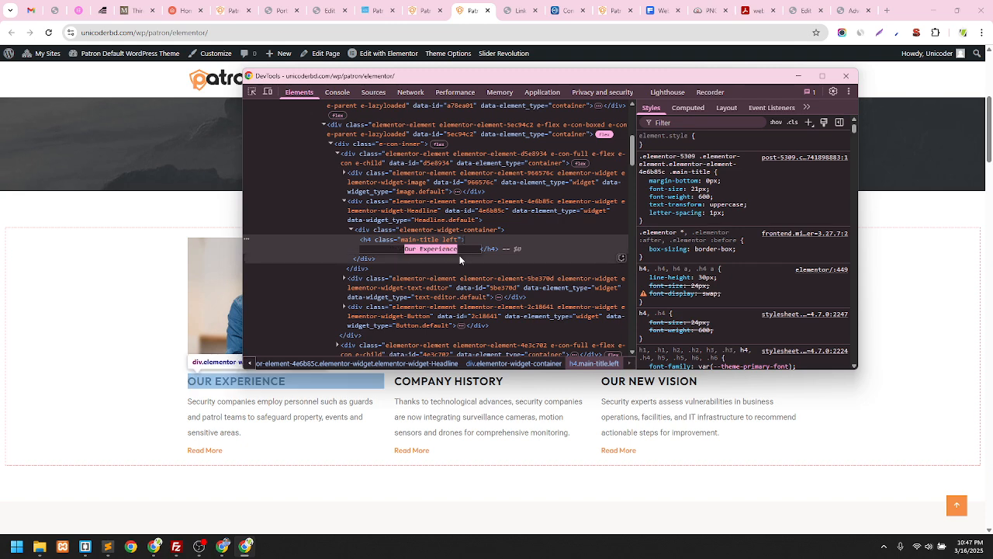
left_click(846, 76)
left_click(803, 10)
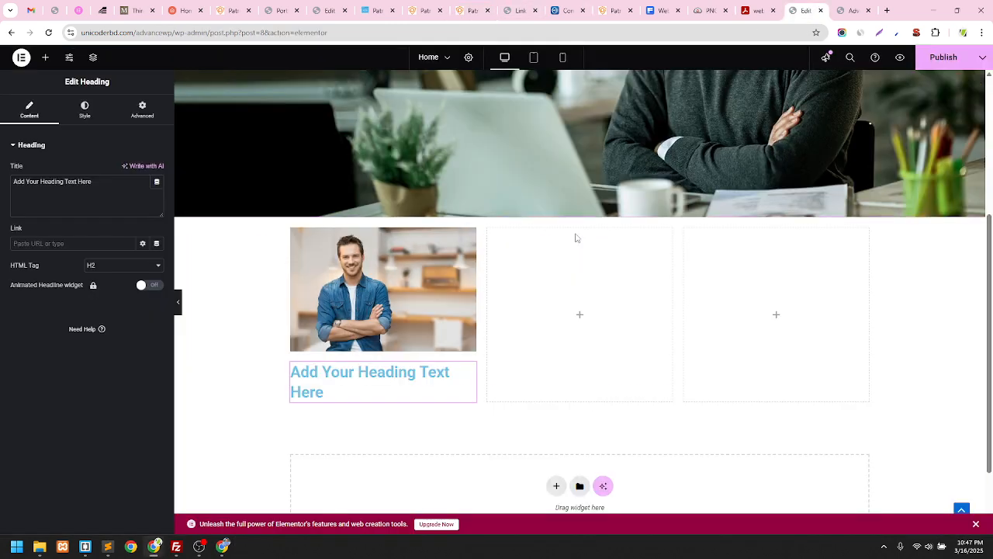
Retitle the heading 'Our Experience' and copy the Patron elementor page address
left_click_drag(98, 181, 7, 184)
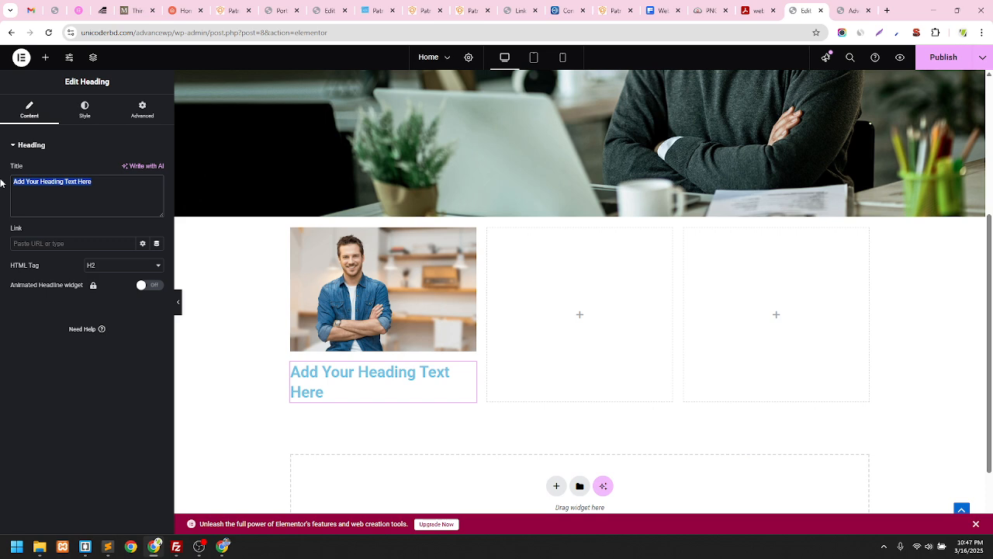
key("ctrl+v")
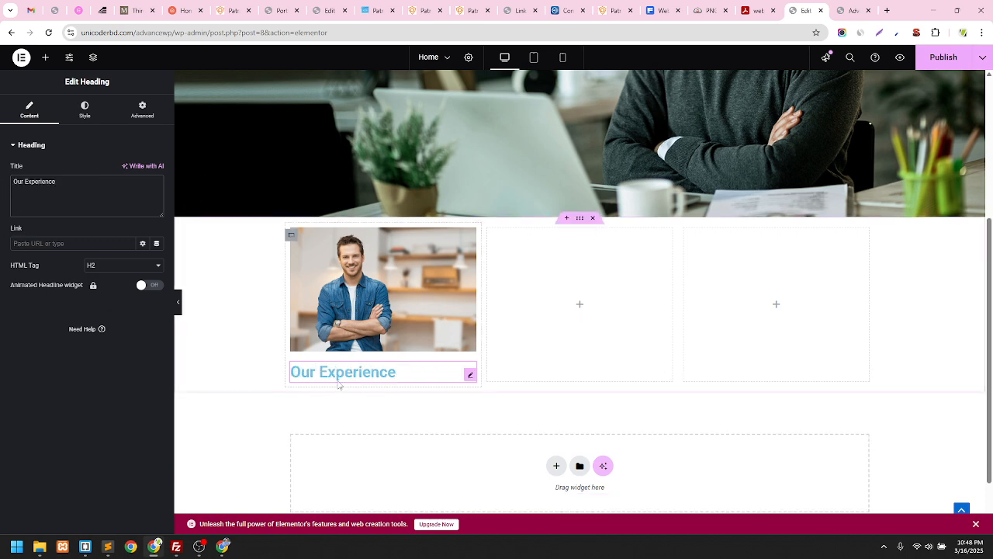
left_click(34, 245)
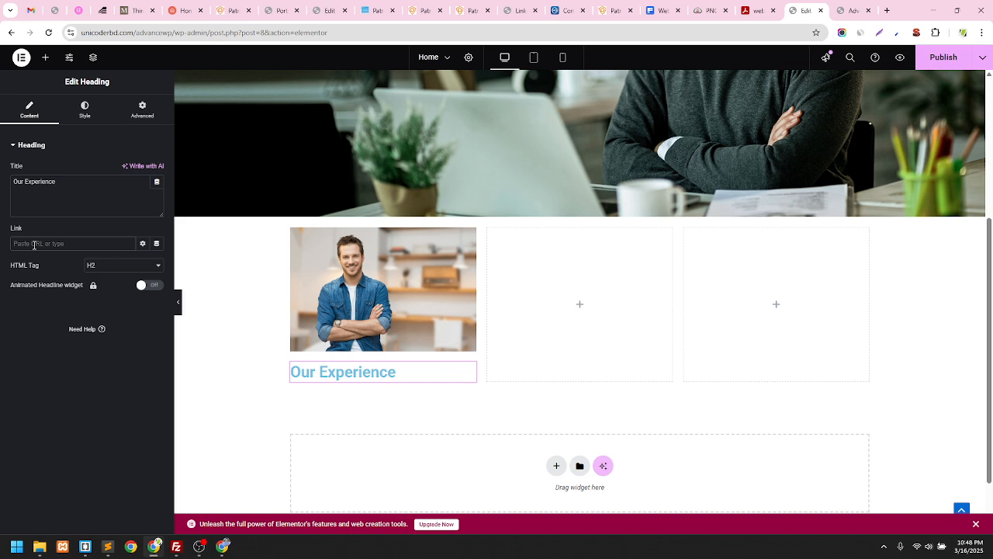
type("https://")
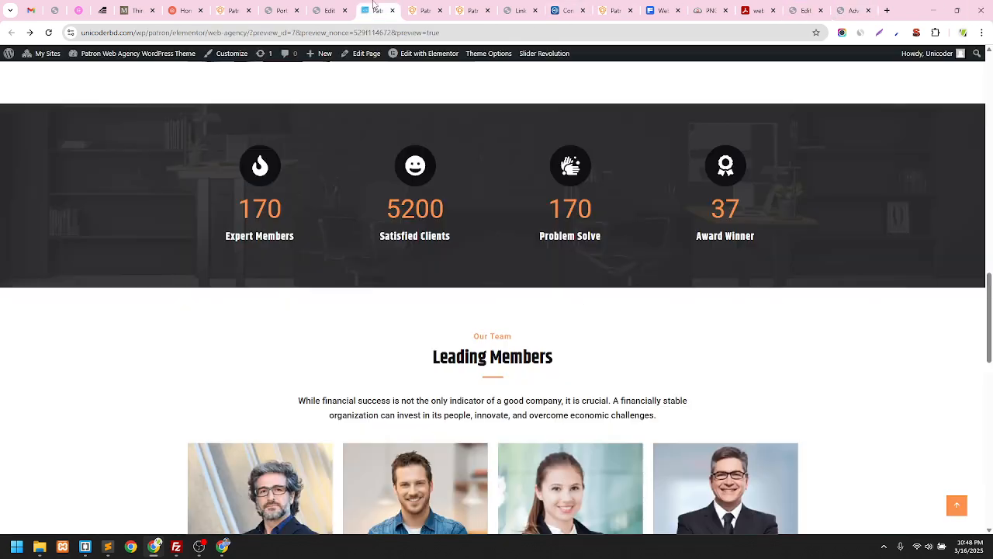
left_click(376, 10)
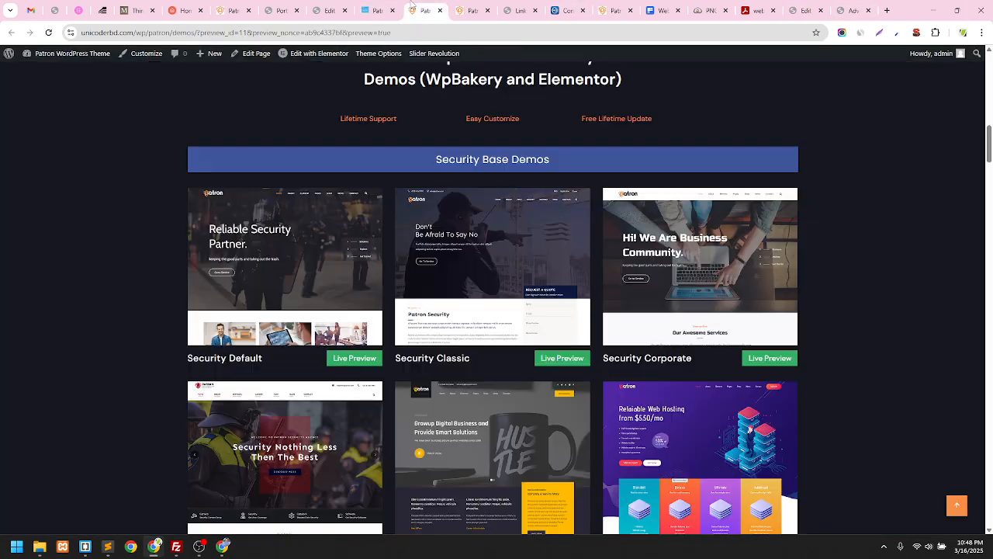
left_click(425, 10)
left_click(476, 5)
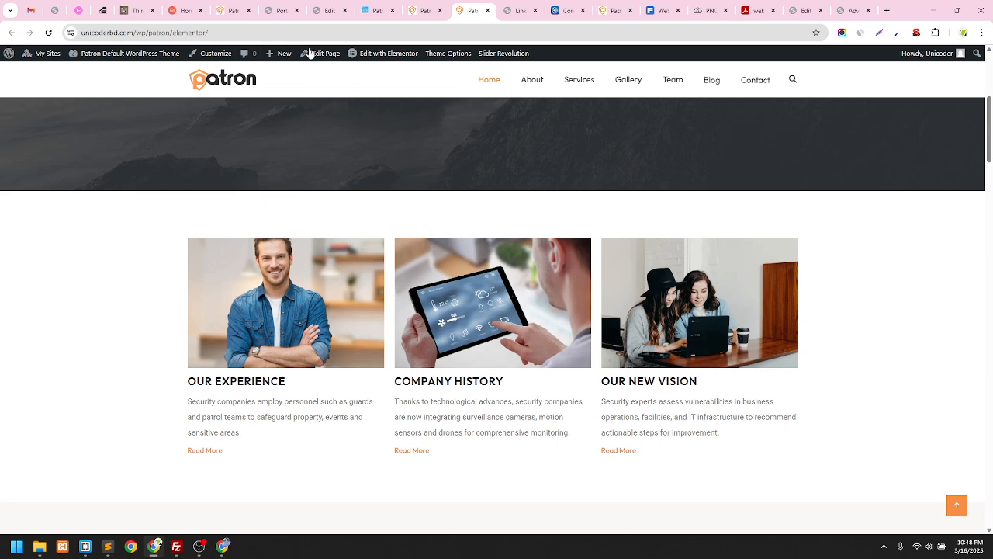
left_click(231, 33)
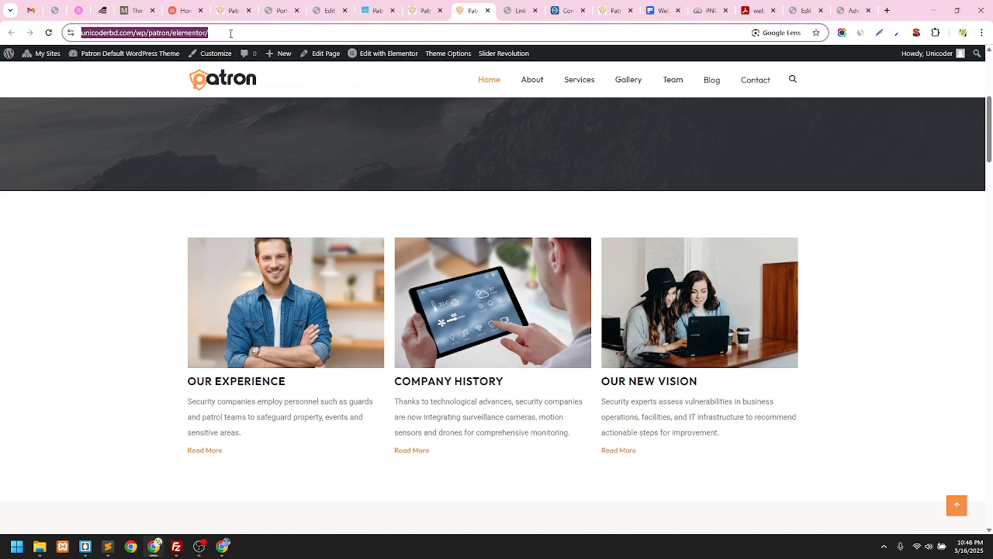
left_click(812, 6)
Paste the Patron elementor page address as the heading link and set the tag to H4
left_click_drag(56, 242, 2, 248)
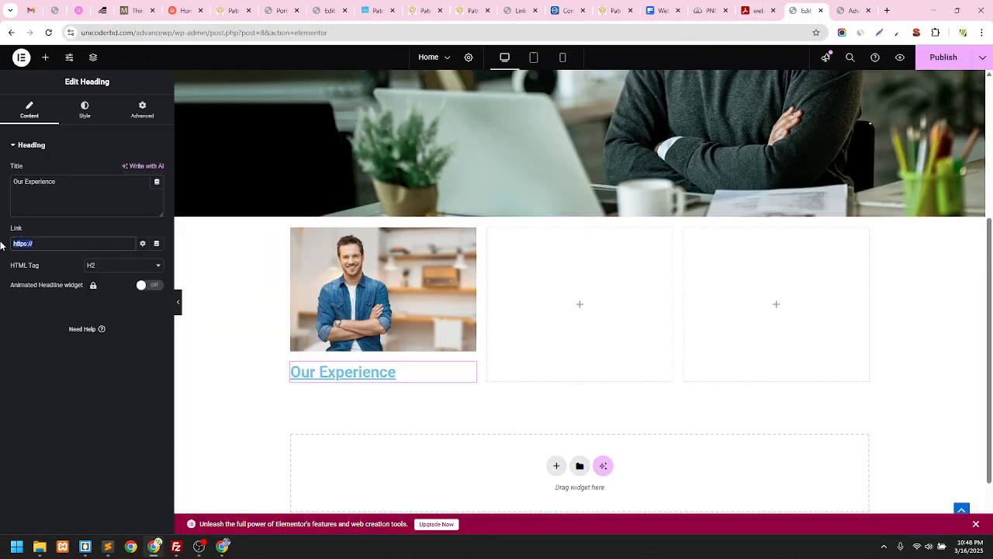
key("ctrl+v")
left_click(58, 327)
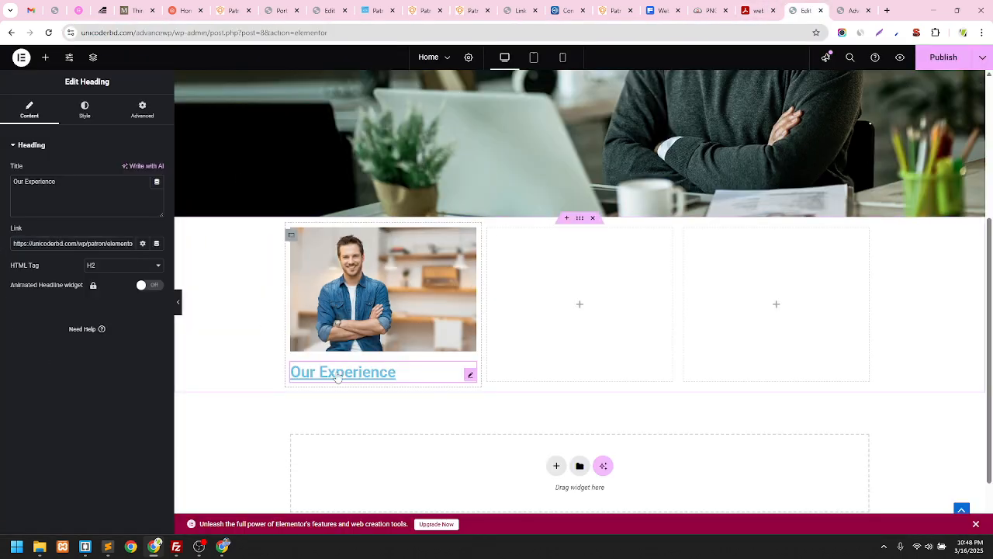
left_click(108, 268)
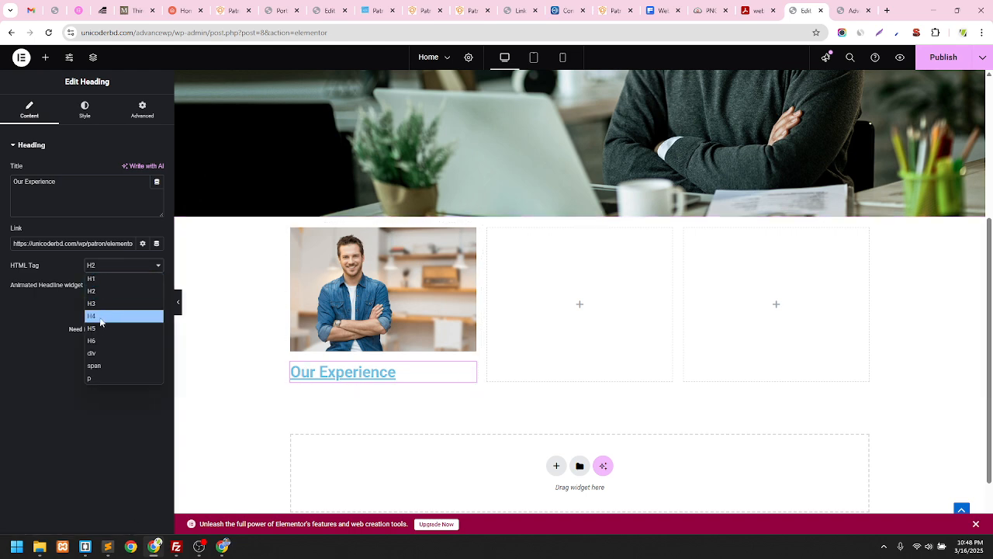
left_click(99, 315)
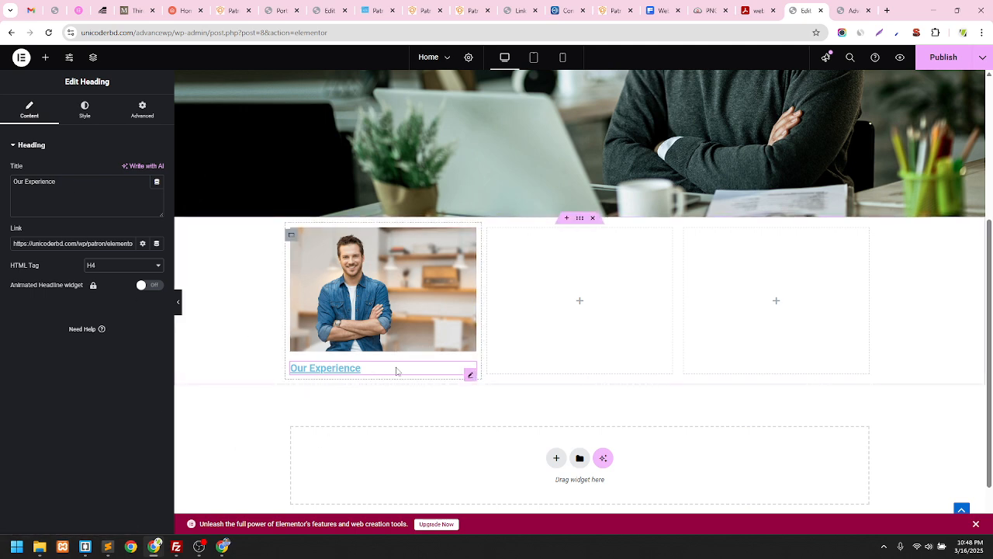
Set the Our Experience heading's text colour to dark grey #3D3D3D, checking the live site for reference
left_click(84, 115)
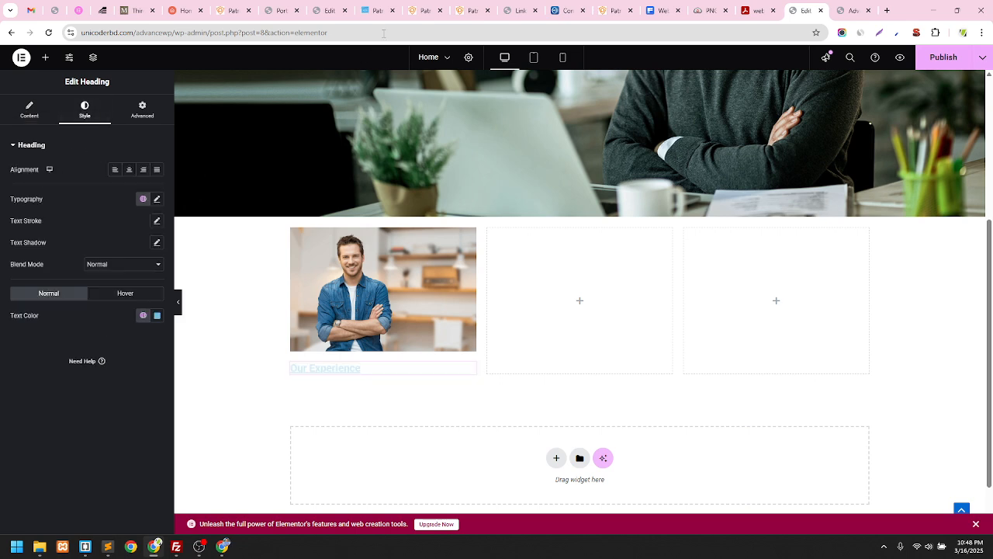
left_click(464, 9)
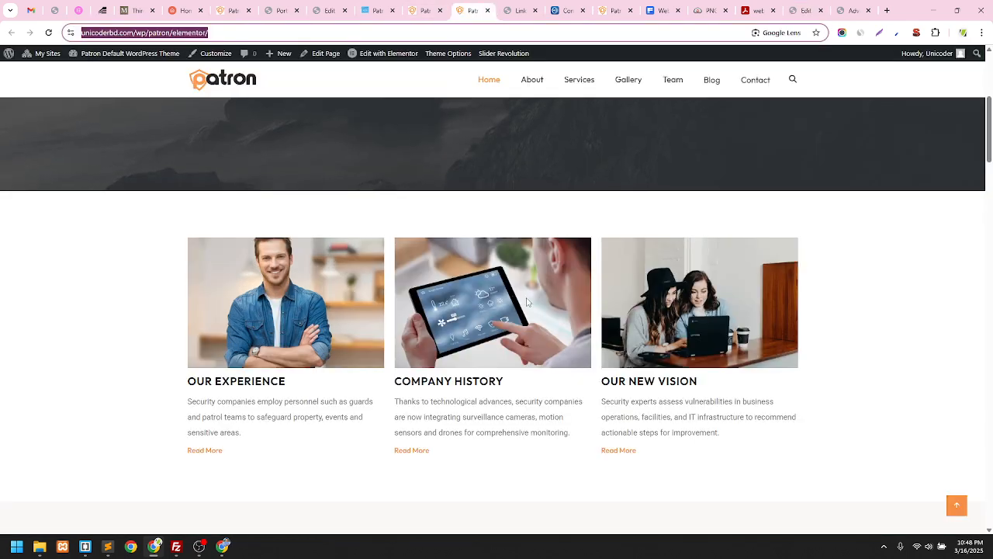
left_click(804, 10)
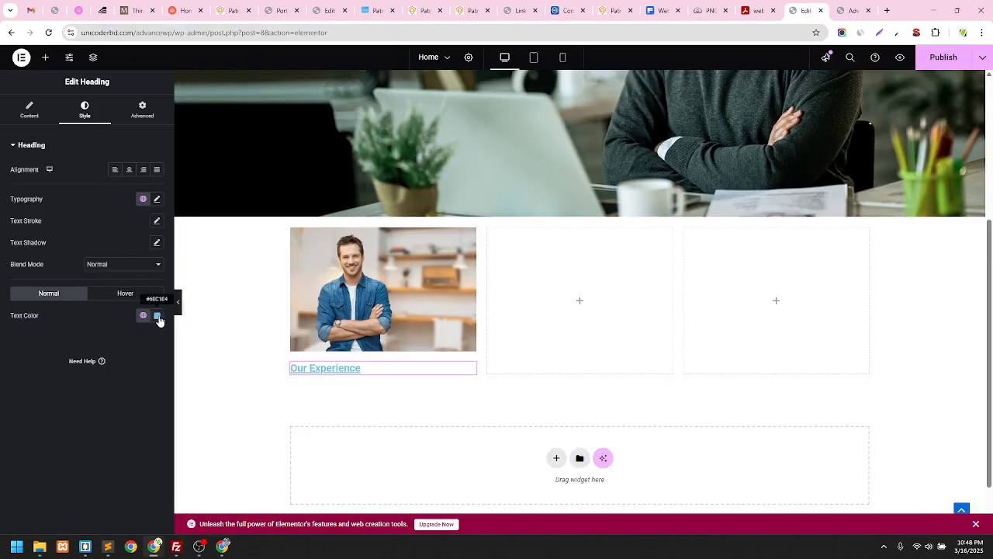
left_click(157, 318)
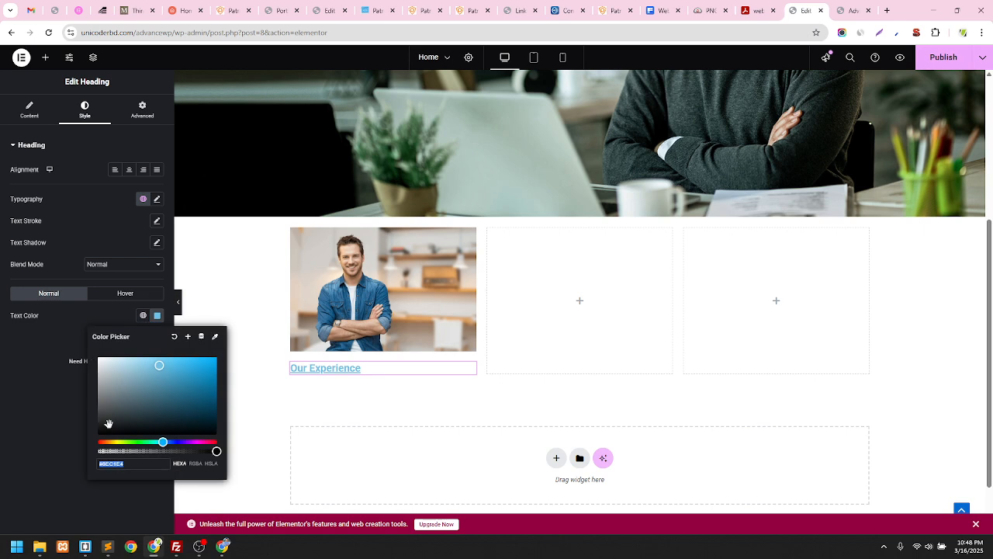
type("#252525")
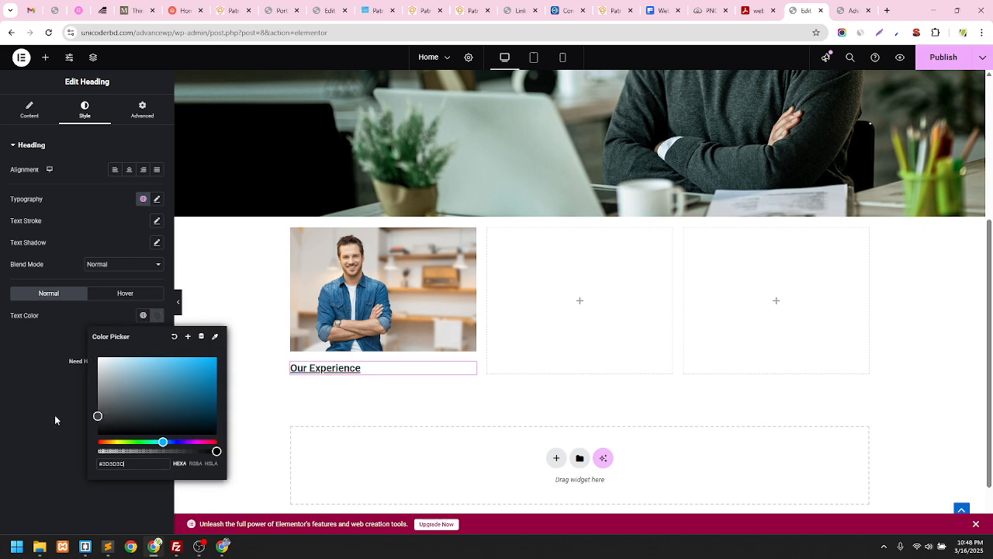
left_click(5, 368)
Set the heading's typography decoration to None and its size to 24 px
left_click(157, 200)
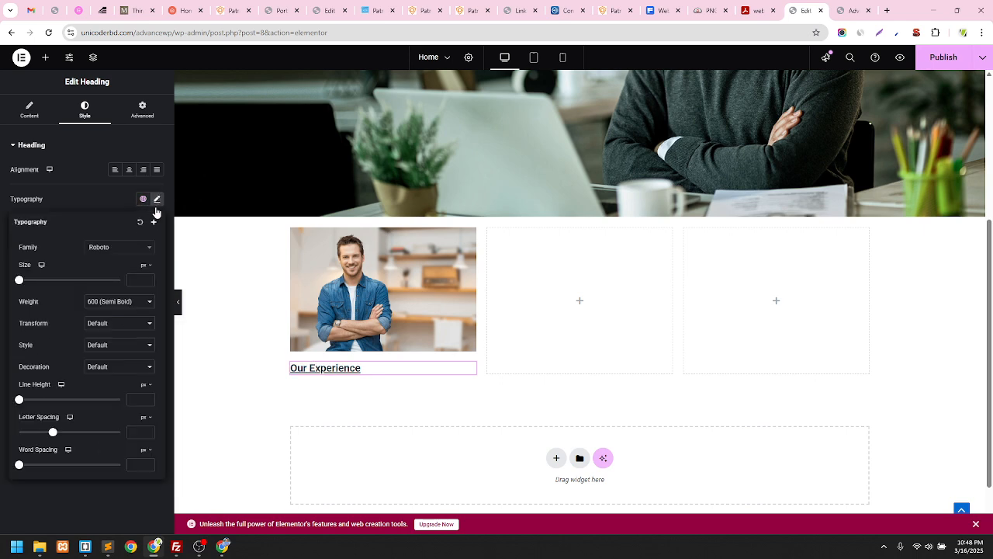
left_click(105, 368)
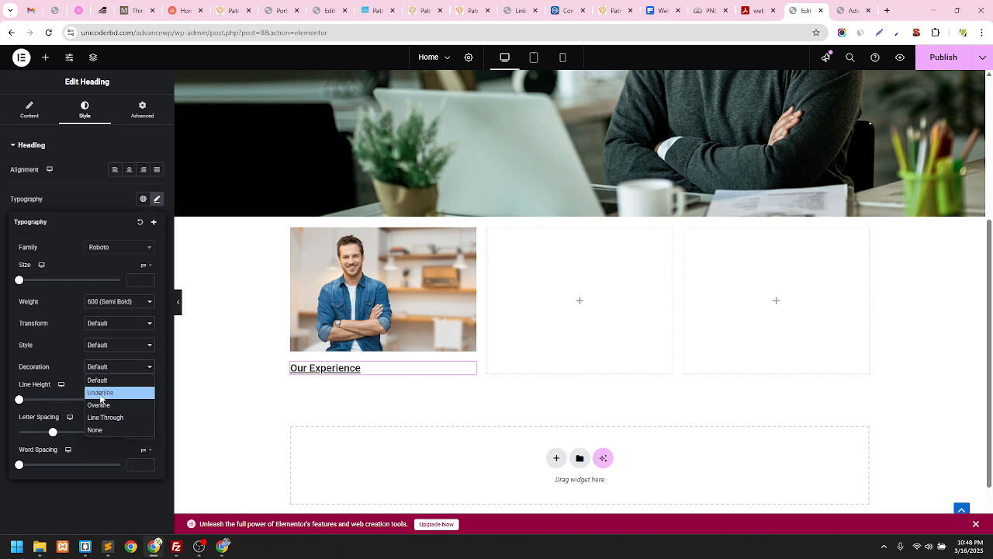
left_click(100, 429)
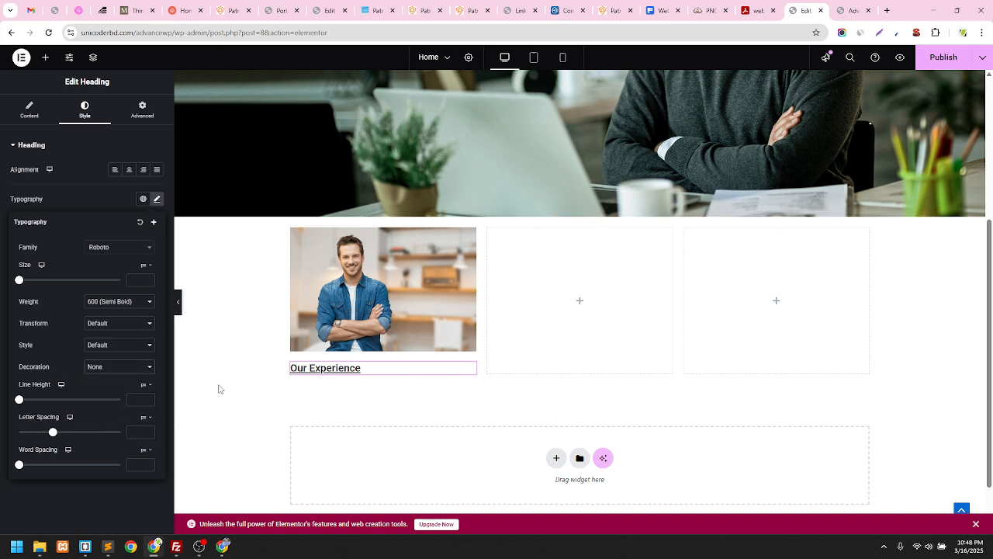
left_click(166, 334)
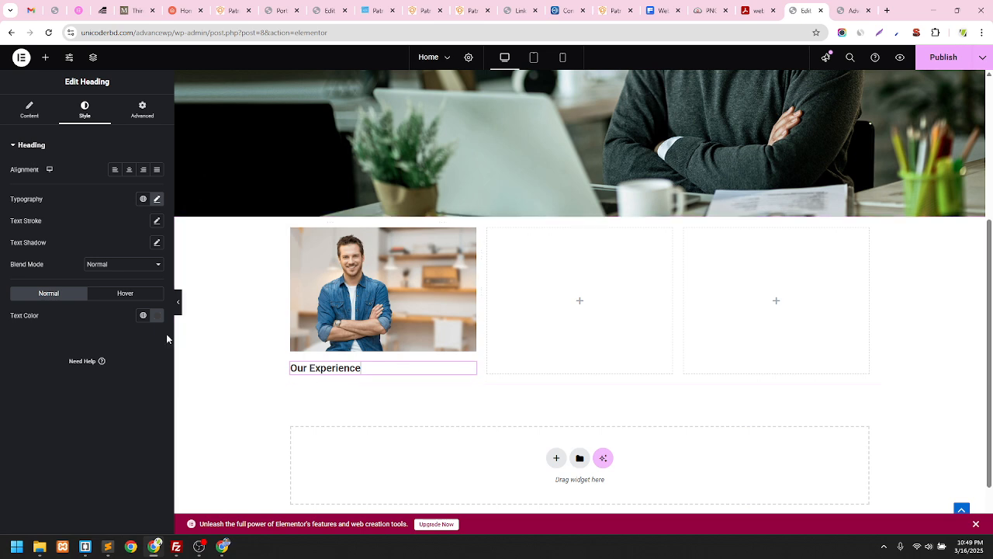
left_click(157, 199)
left_click(110, 366)
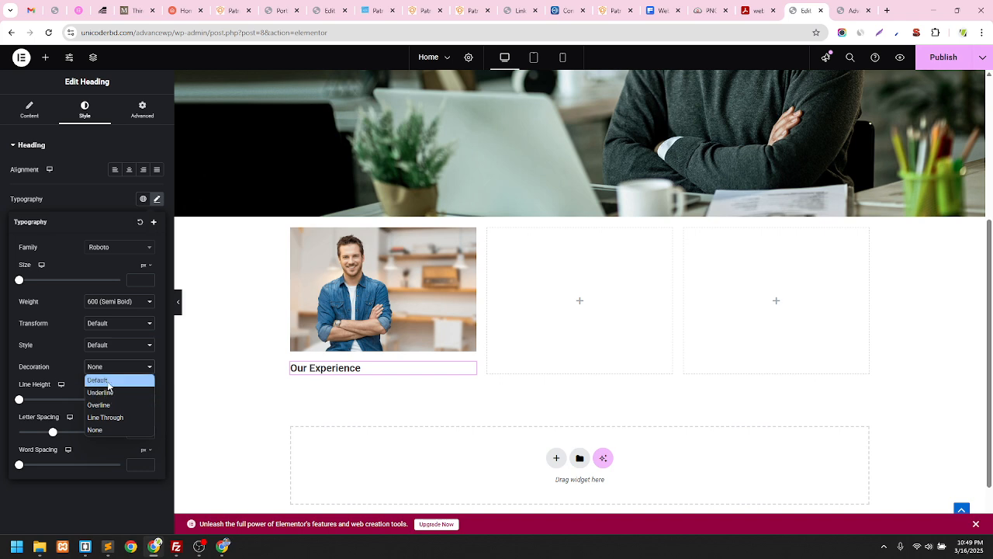
left_click(107, 380)
left_click(113, 367)
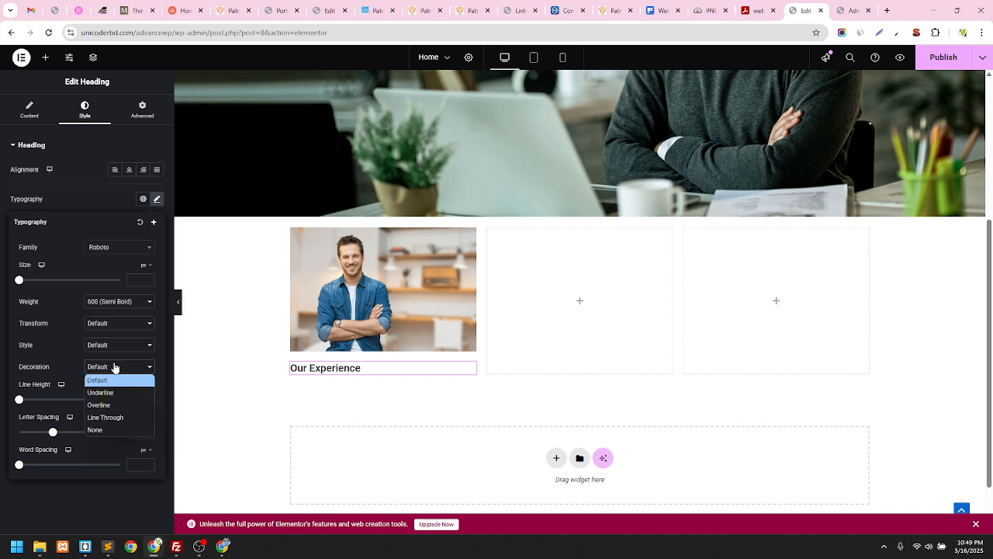
left_click(99, 429)
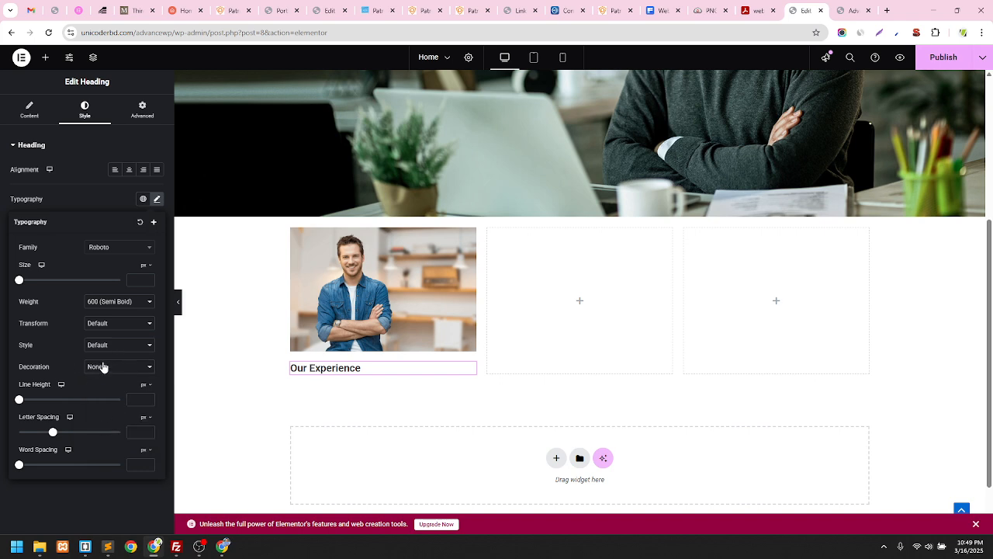
left_click_drag(21, 282, 31, 283)
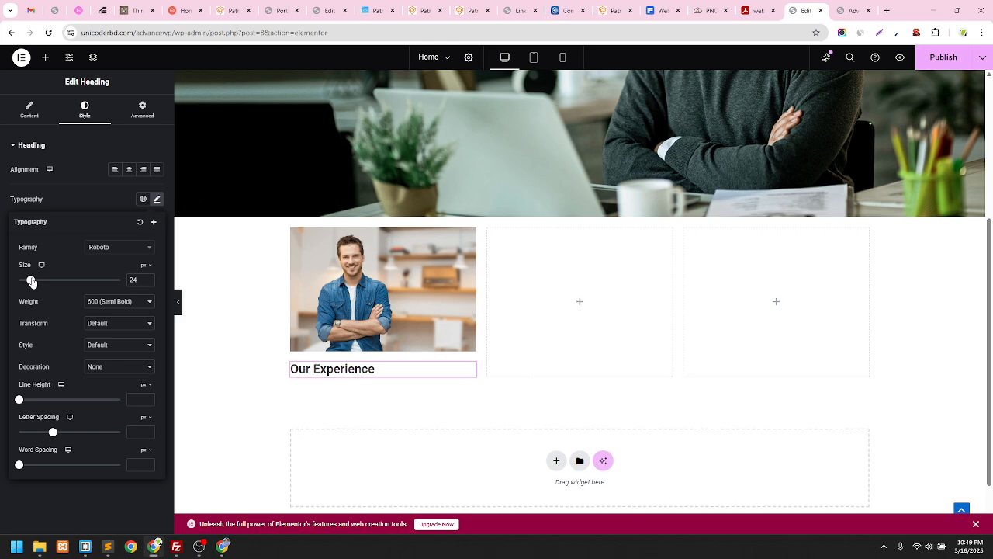
Try Actor, Andika and Andada Pro as the heading's font family
left_click(107, 248)
scroll(144, 310, "down", 3)
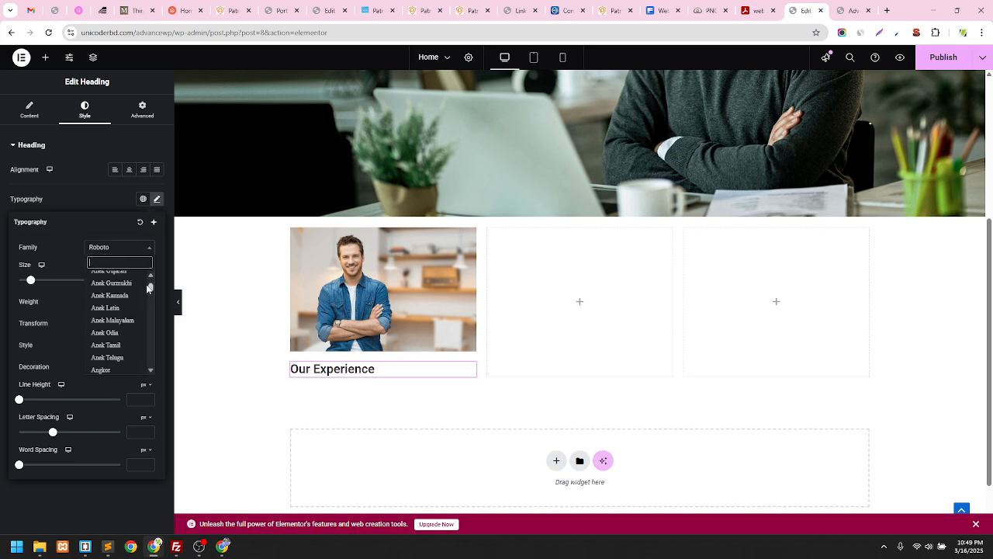
left_click_drag(147, 289, 148, 282)
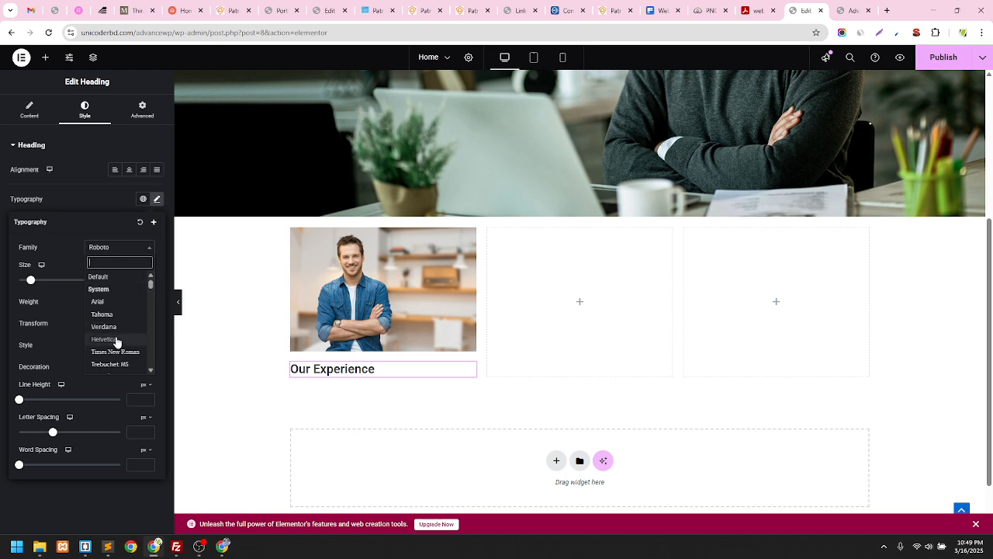
scroll(127, 328, "down", 3)
scroll(125, 329, "down", 5)
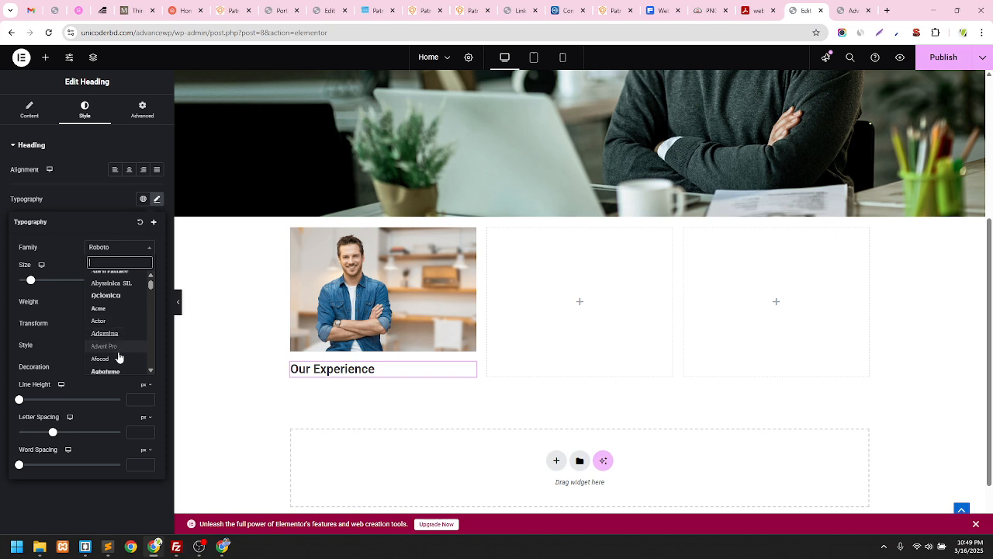
left_click(99, 320)
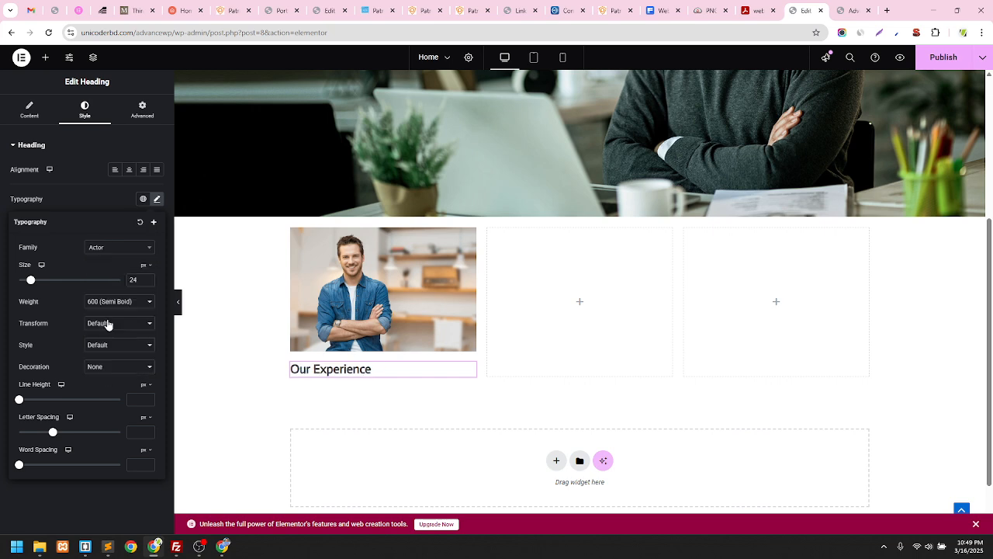
left_click(107, 305)
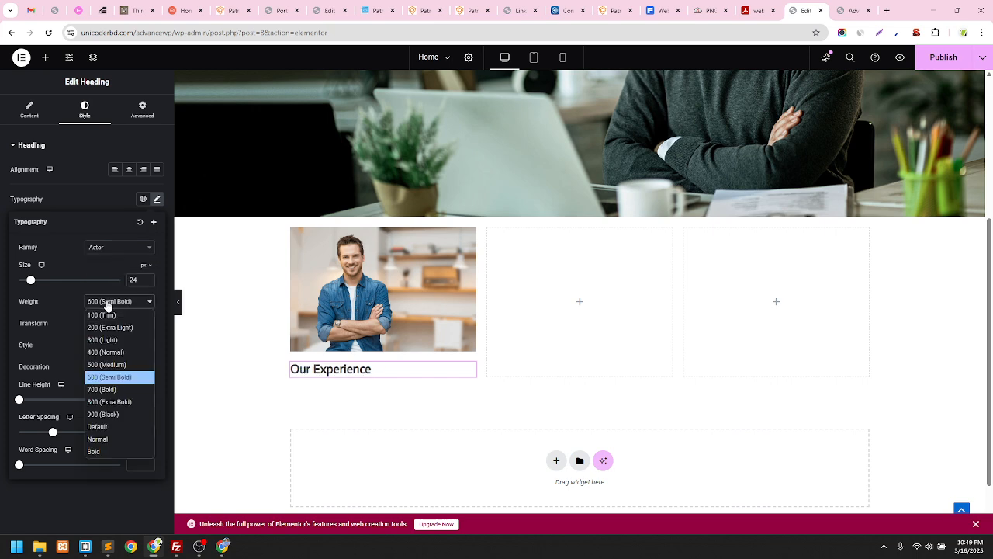
left_click(116, 251)
scroll(116, 324, "down", 3)
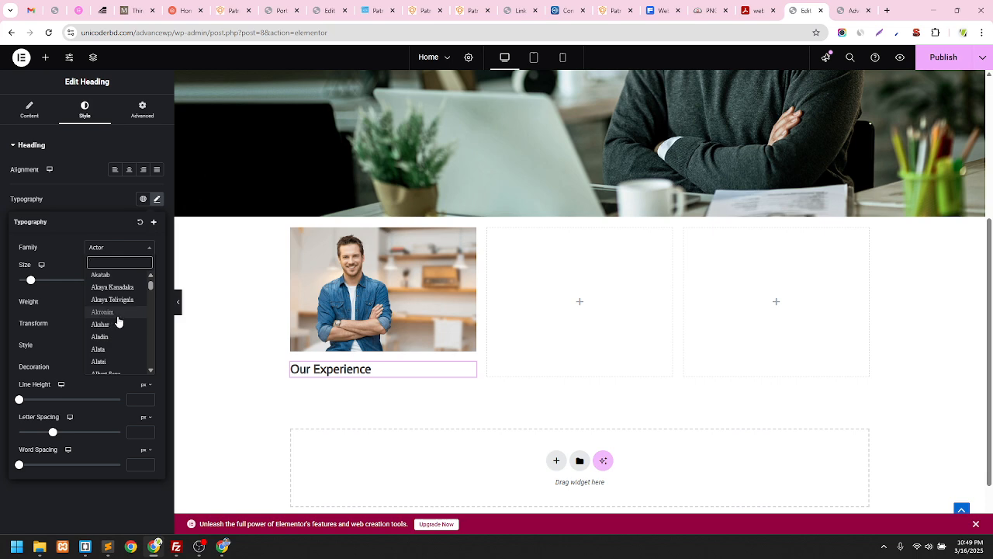
scroll(116, 326, "down", 2)
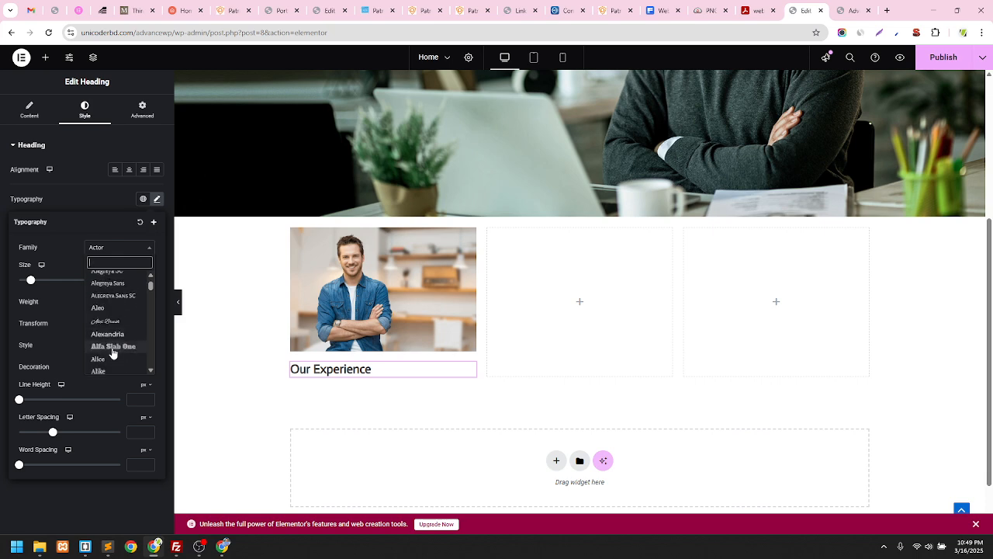
scroll(112, 353, "down", 3)
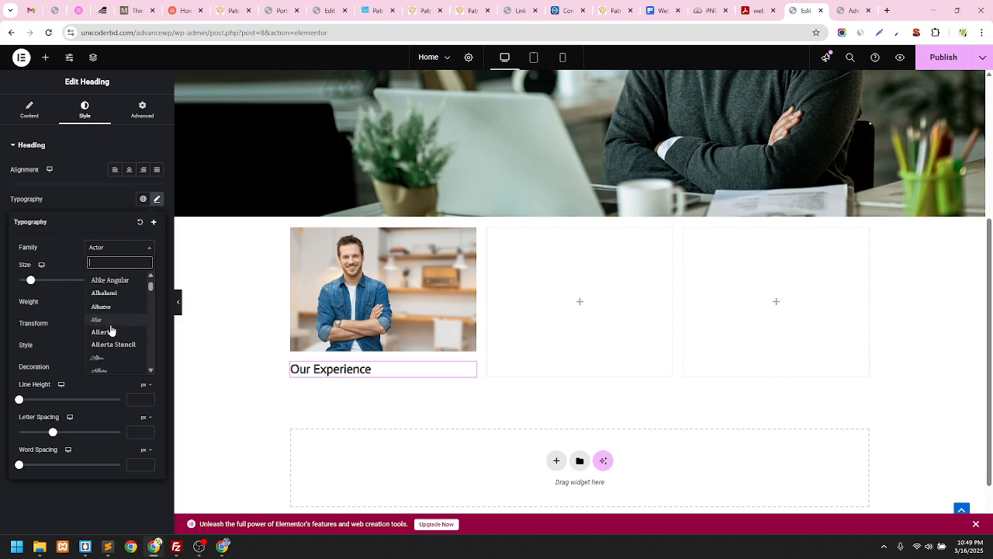
scroll(111, 331, "down", 2)
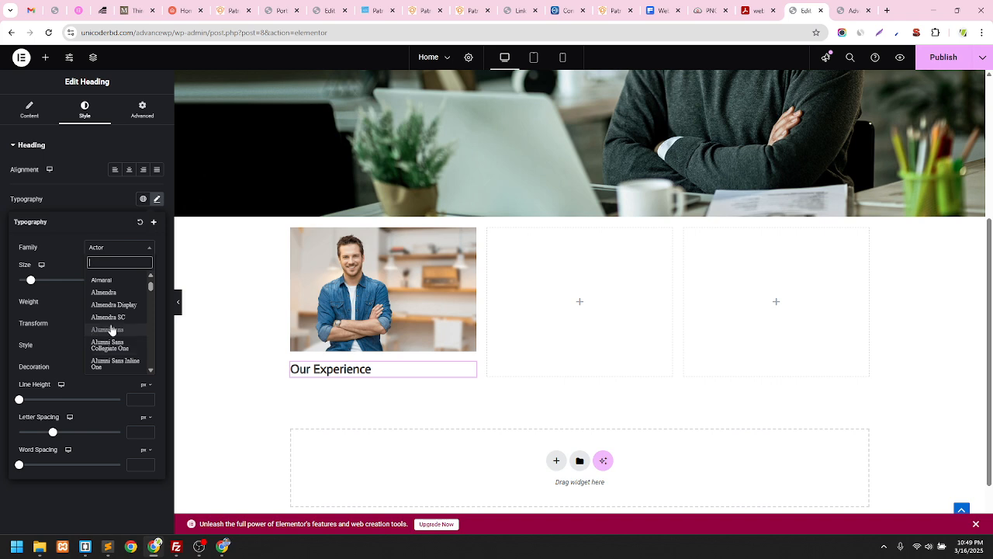
scroll(112, 326, "down", 4)
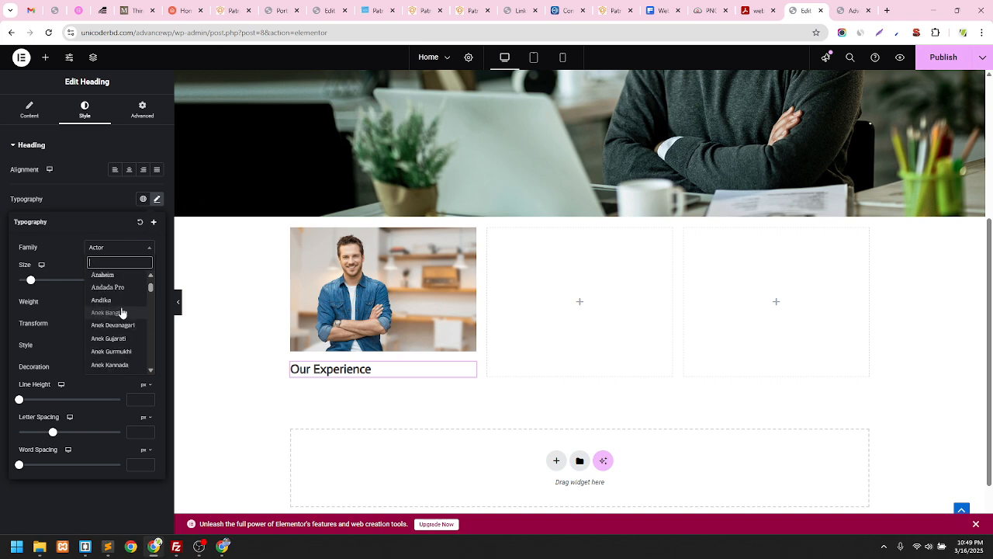
left_click(117, 301)
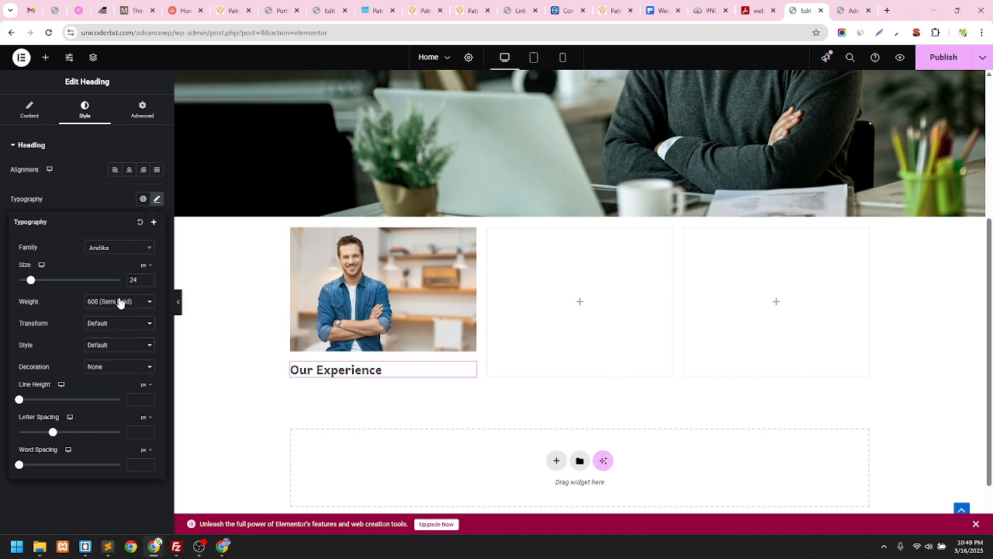
left_click(124, 250)
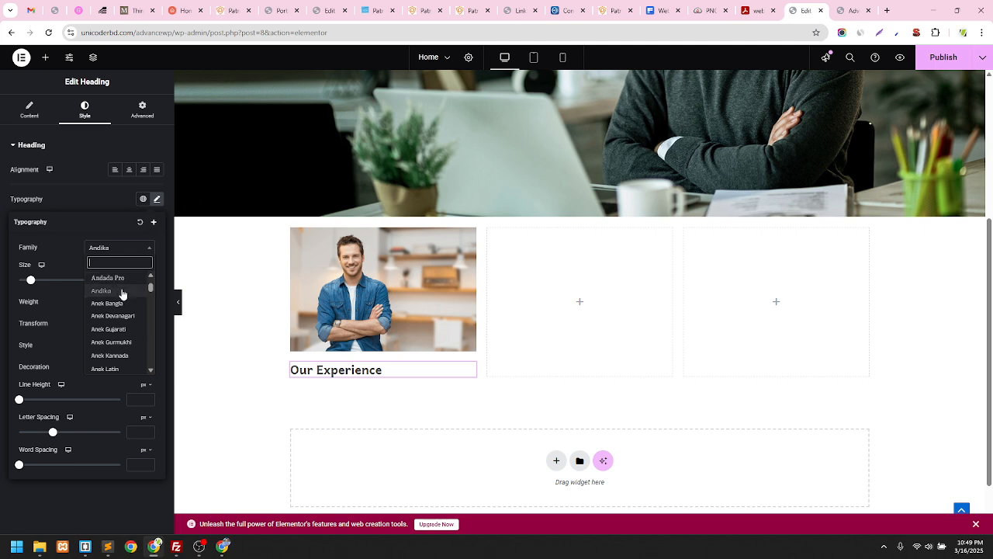
left_click(108, 277)
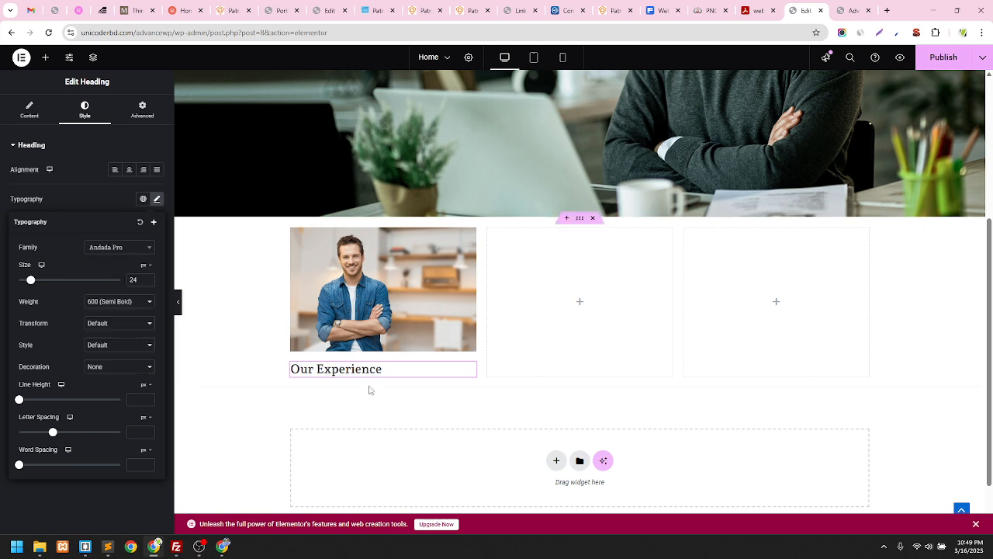
left_click(118, 200)
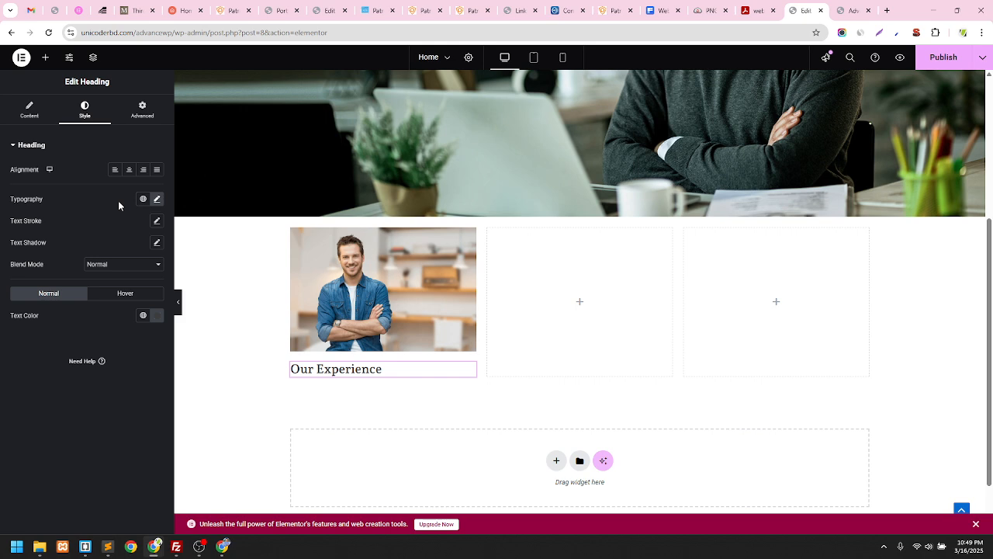
Search the font list for 'robo' and set the heading font to Roboto Condensed
left_click(157, 199)
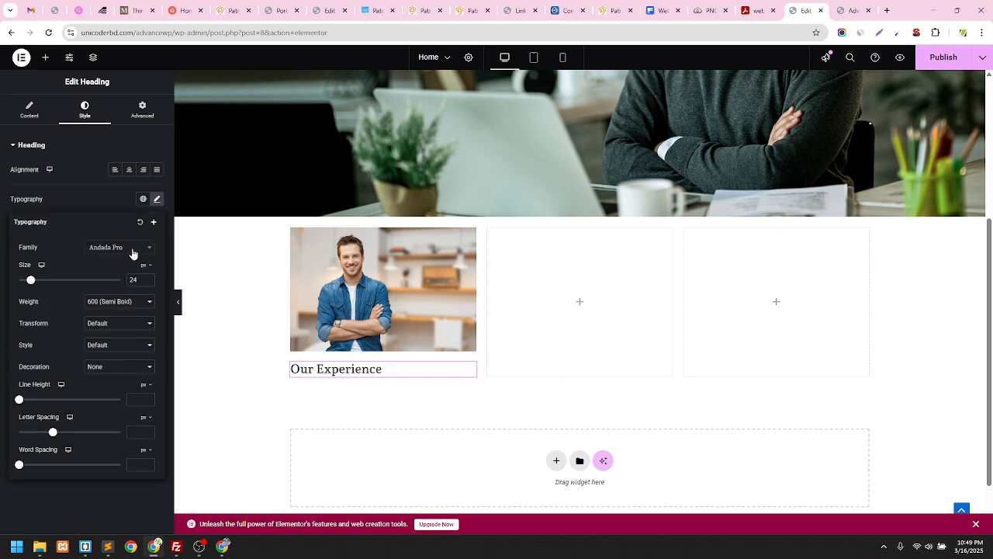
left_click(130, 249)
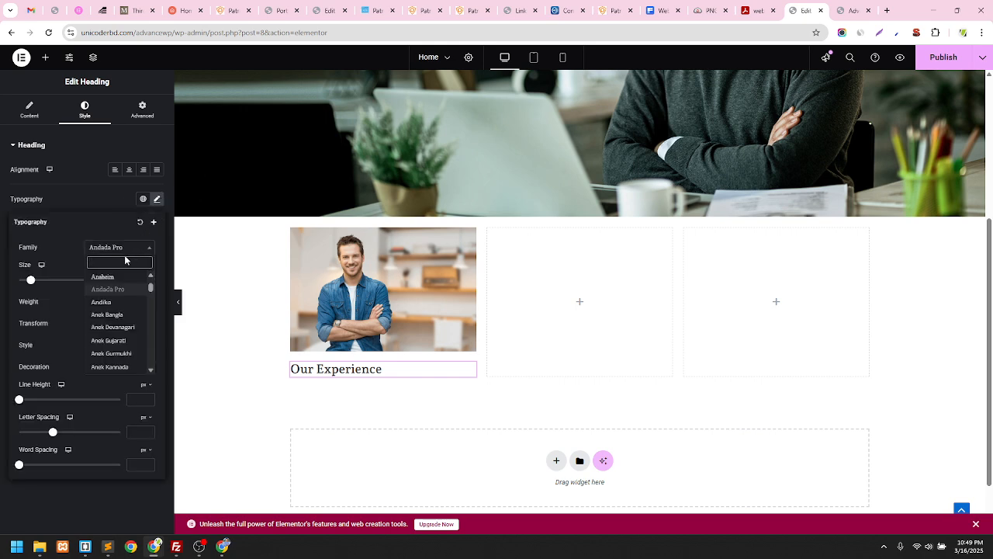
type("m")
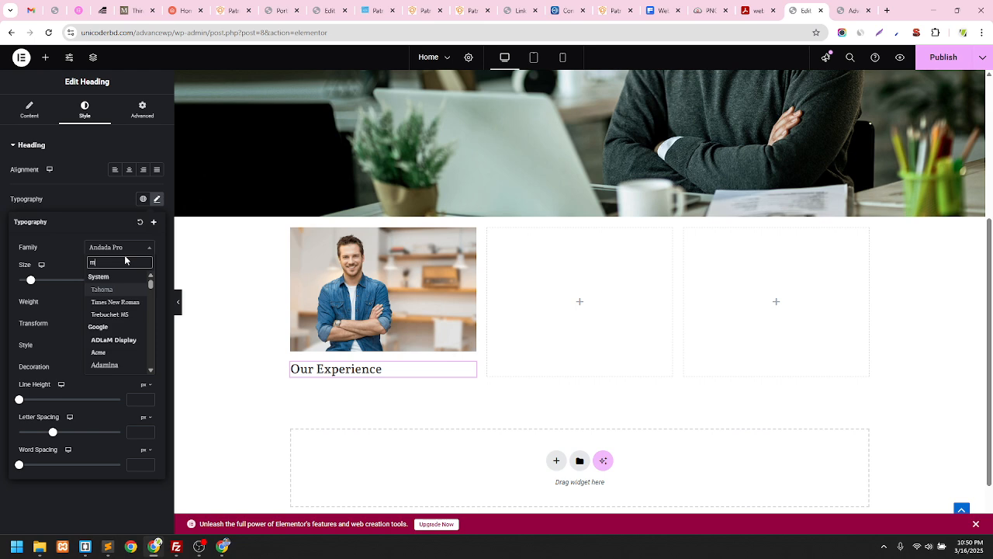
key("BackSpace")
type("r")
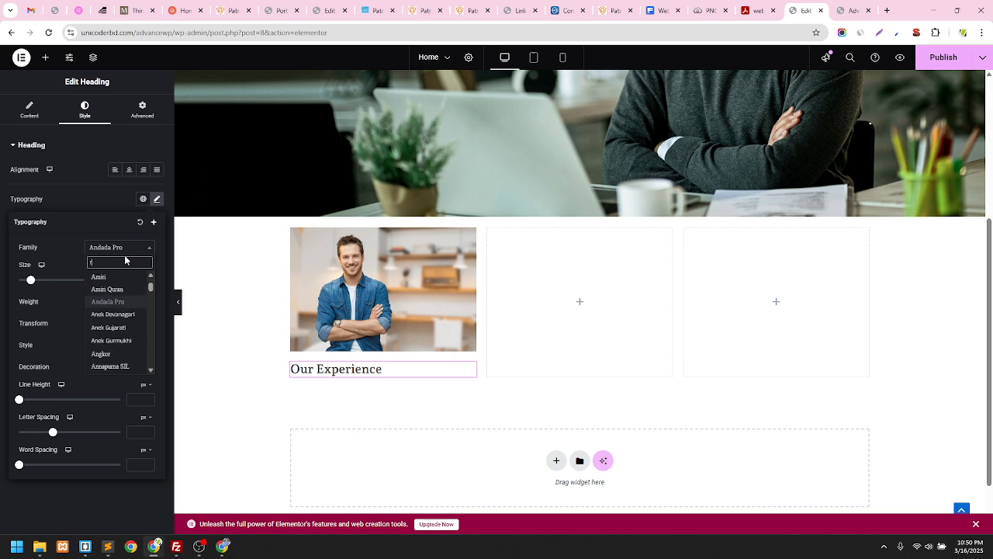
type("obo")
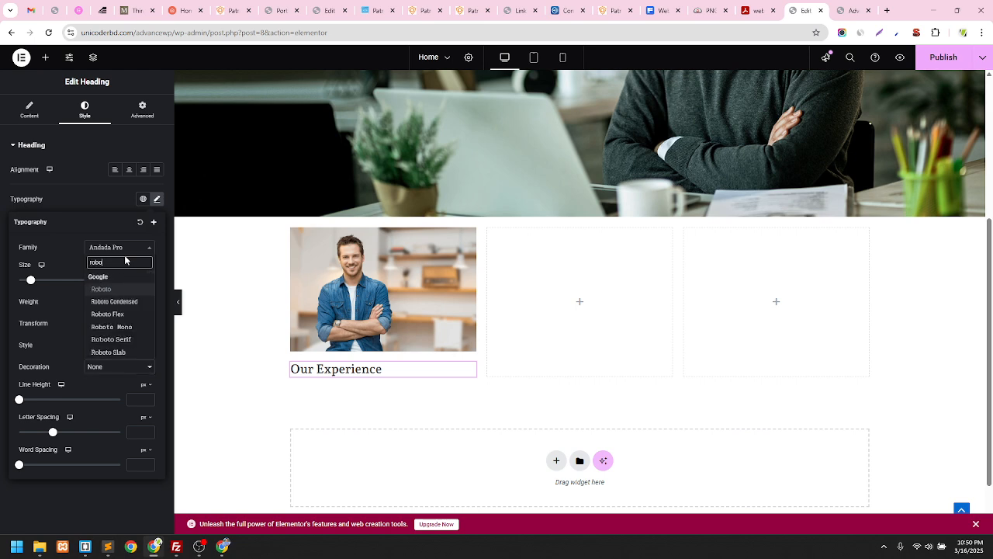
left_click(128, 304)
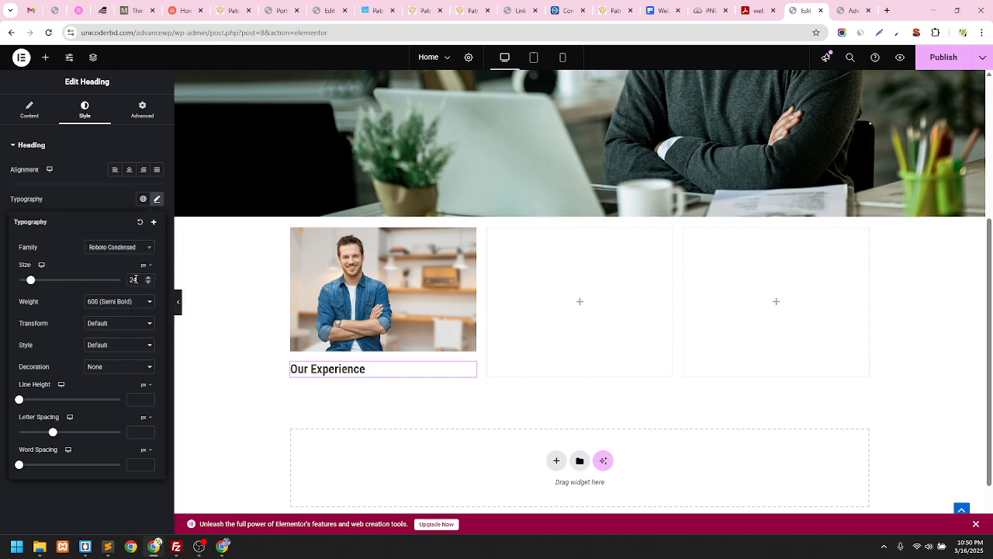
left_click(100, 204)
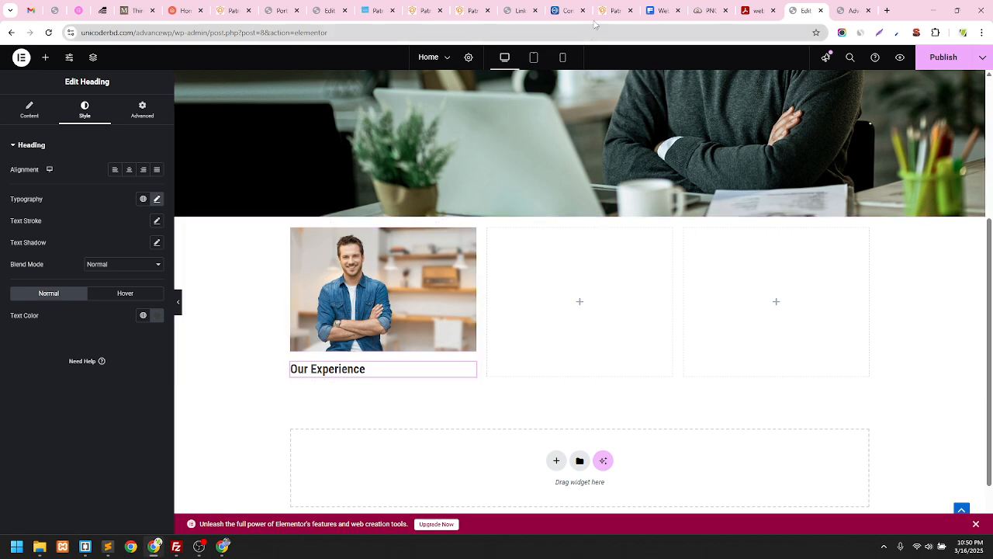
left_click(472, 10)
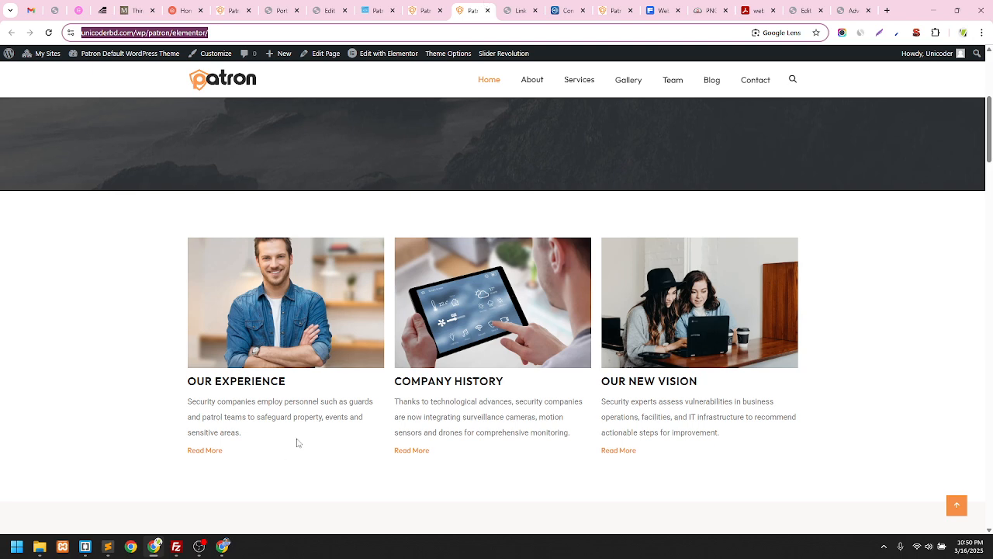
left_click_drag(247, 435, 188, 401)
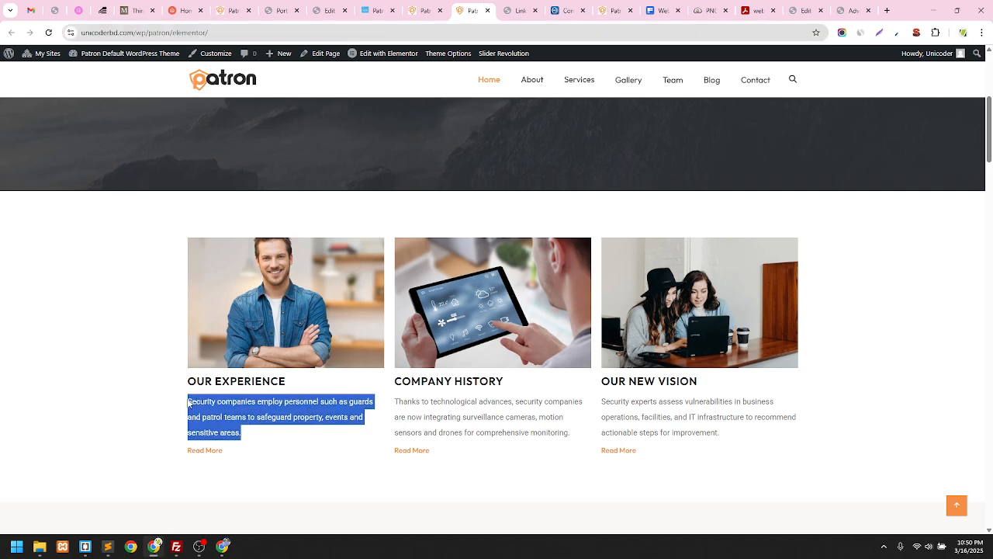
left_click(823, 15)
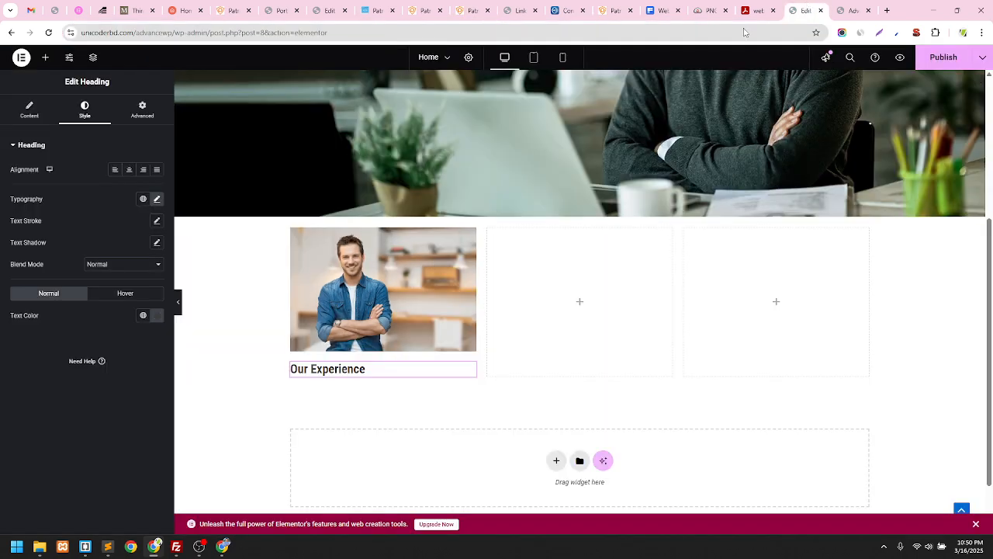
left_click(44, 59)
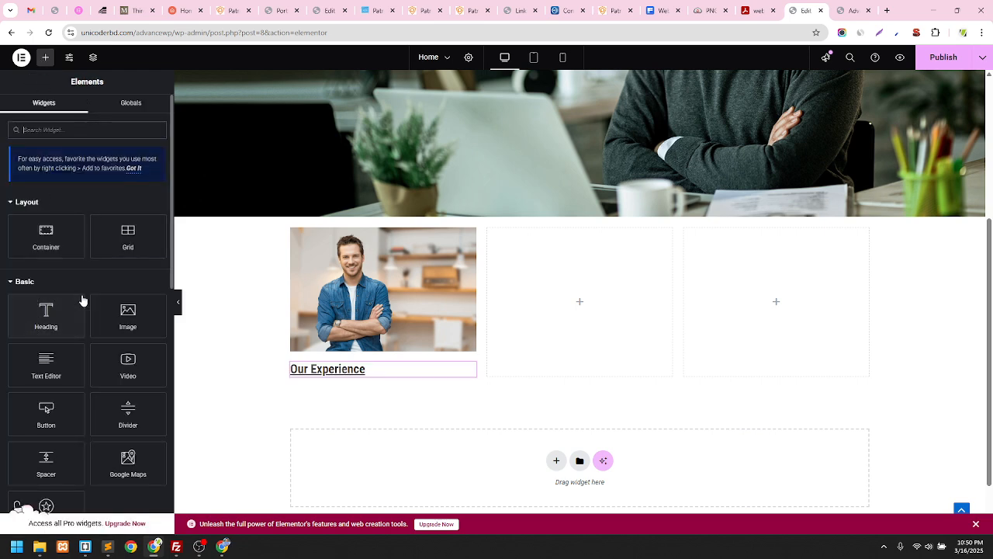
Try Underline and Overline decorations on the heading, ending back at Default
left_click(469, 374)
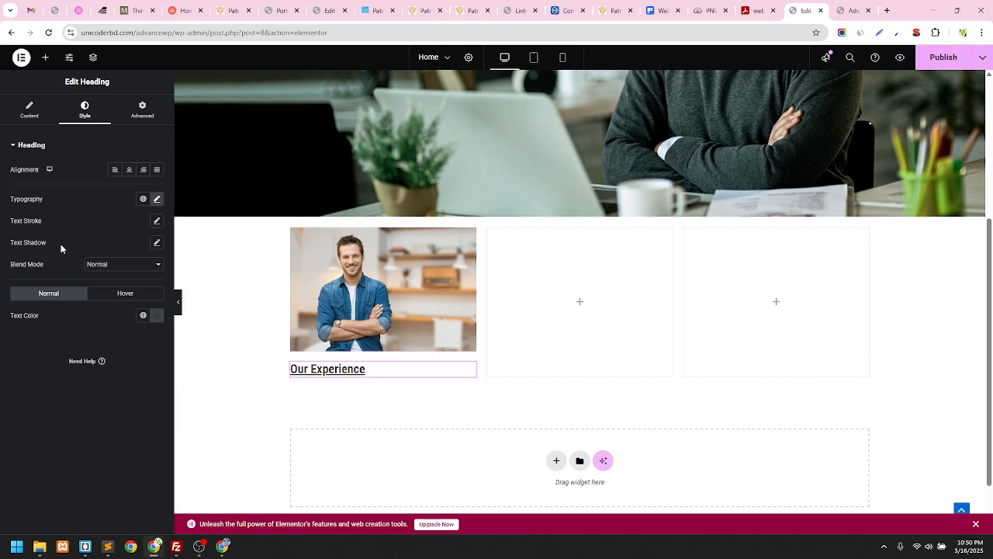
left_click(157, 199)
left_click(115, 366)
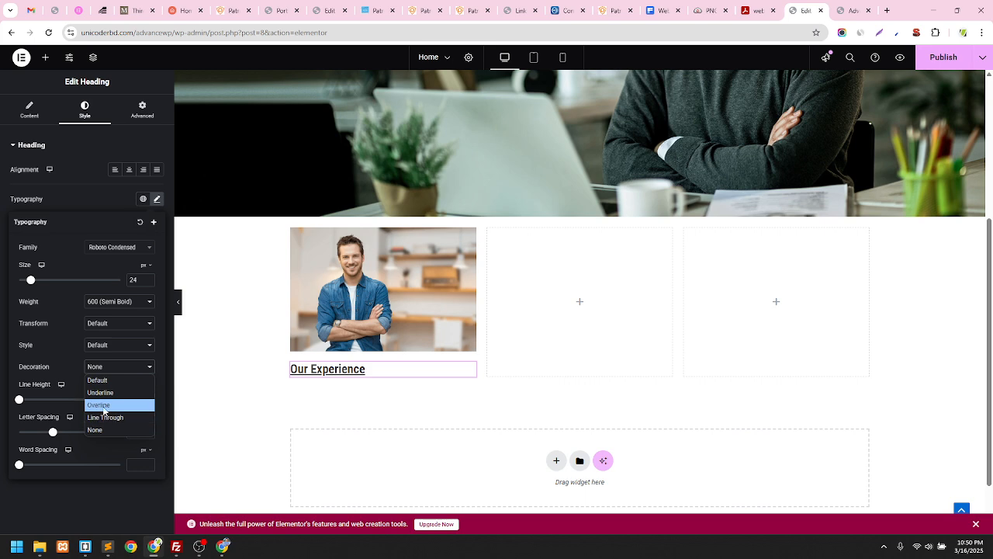
left_click(106, 385)
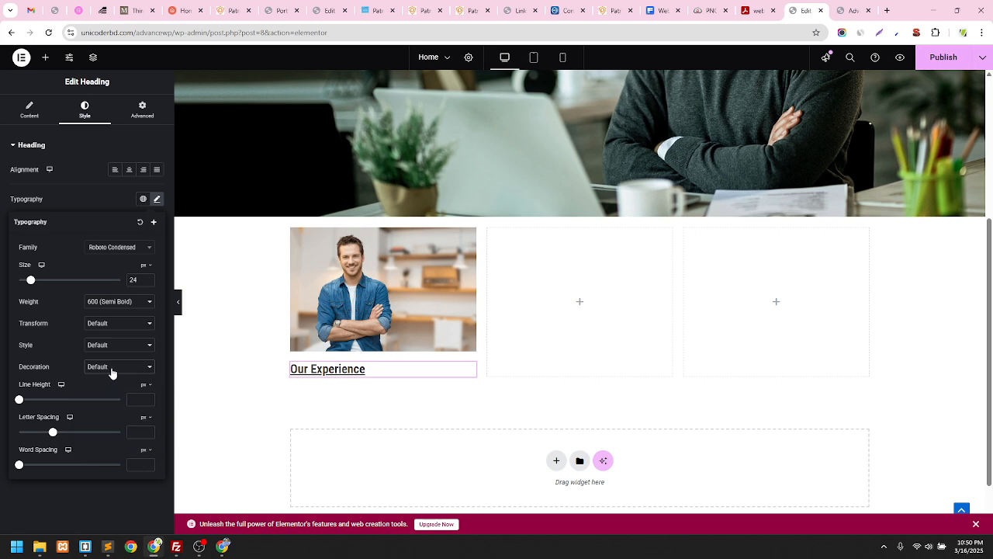
left_click(112, 373)
left_click(107, 394)
left_click(115, 368)
left_click(107, 404)
left_click(116, 370)
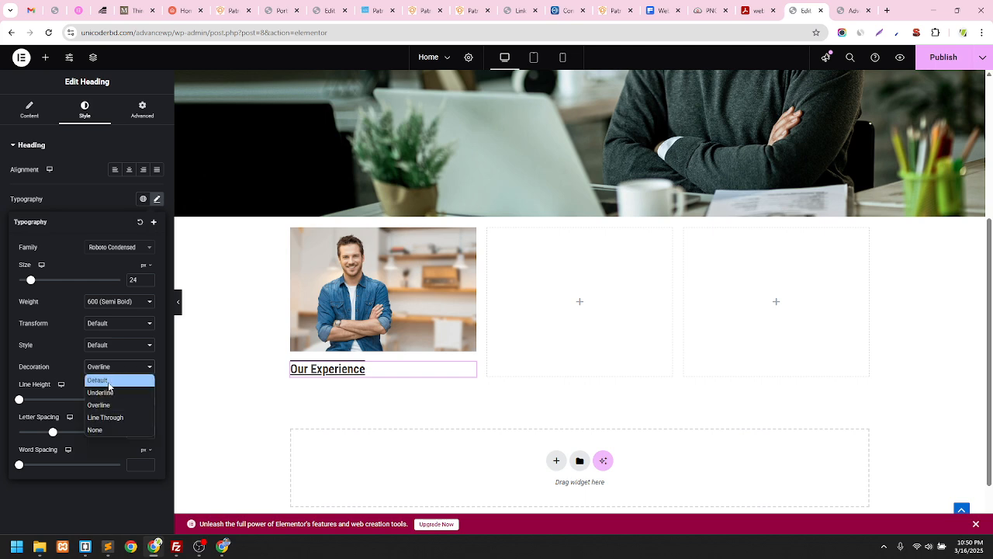
left_click(108, 381)
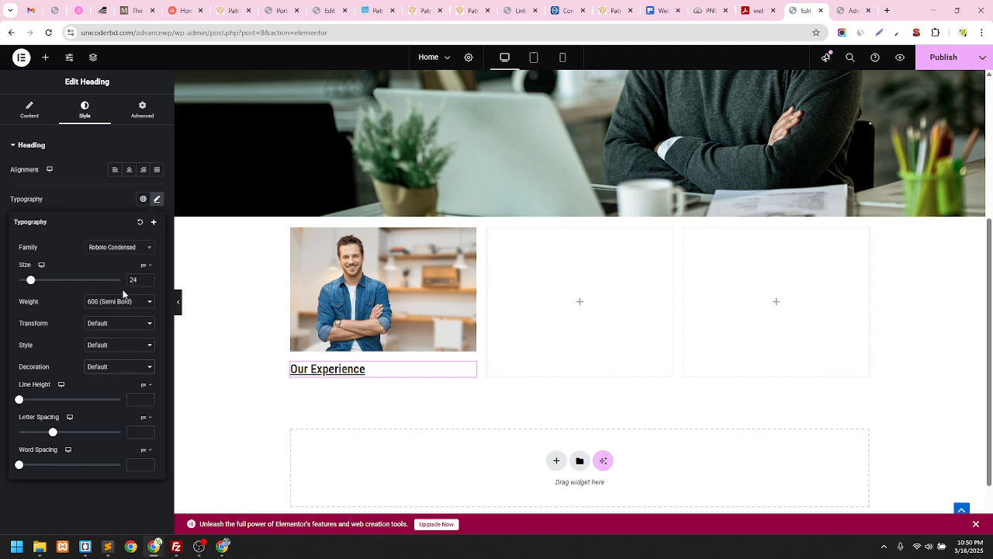
left_click(103, 202)
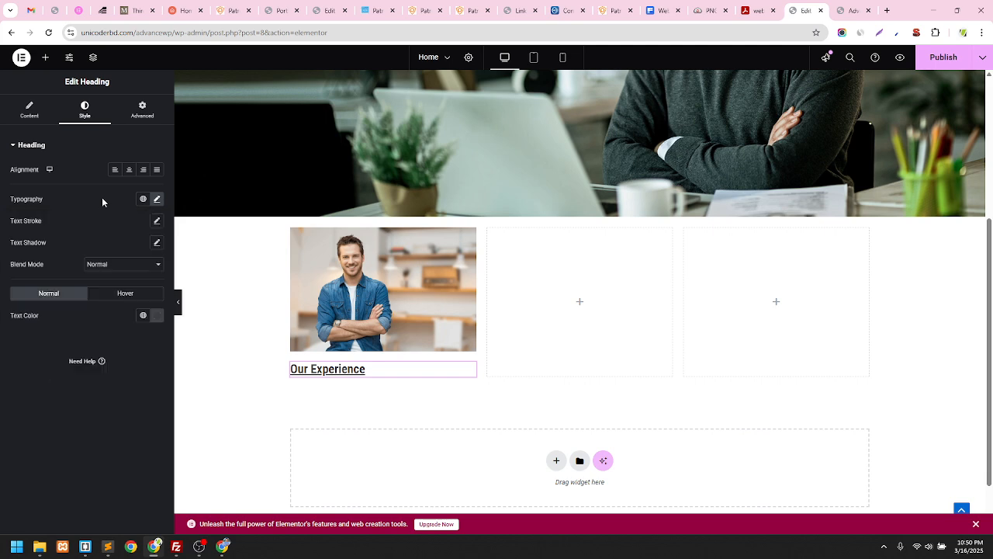
Keep the heading's blend mode at Normal
left_click(115, 267)
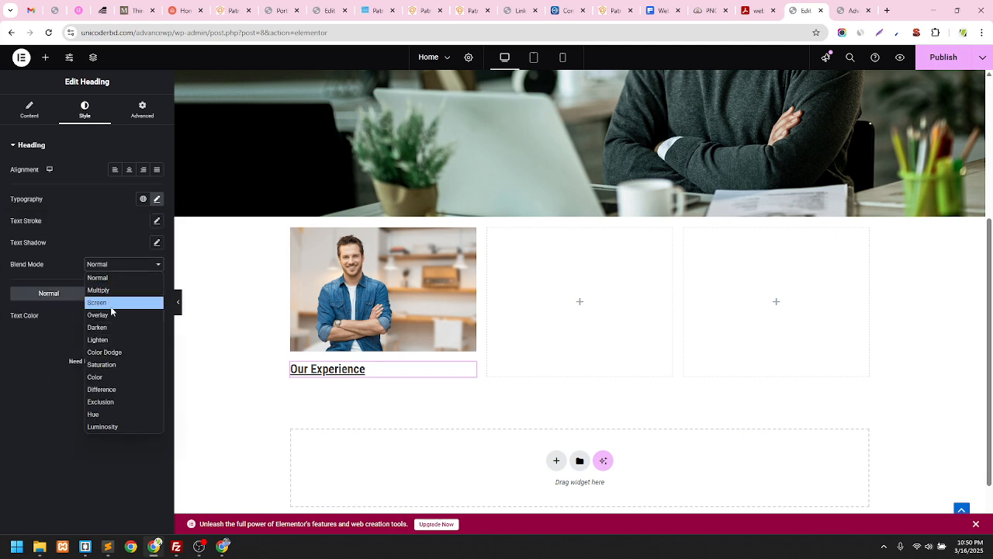
left_click(115, 242)
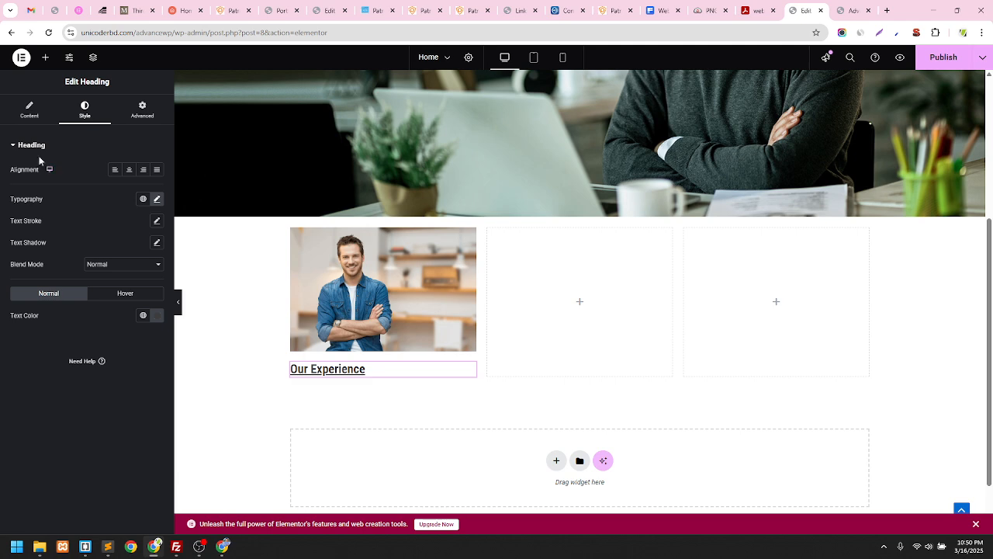
left_click(27, 116)
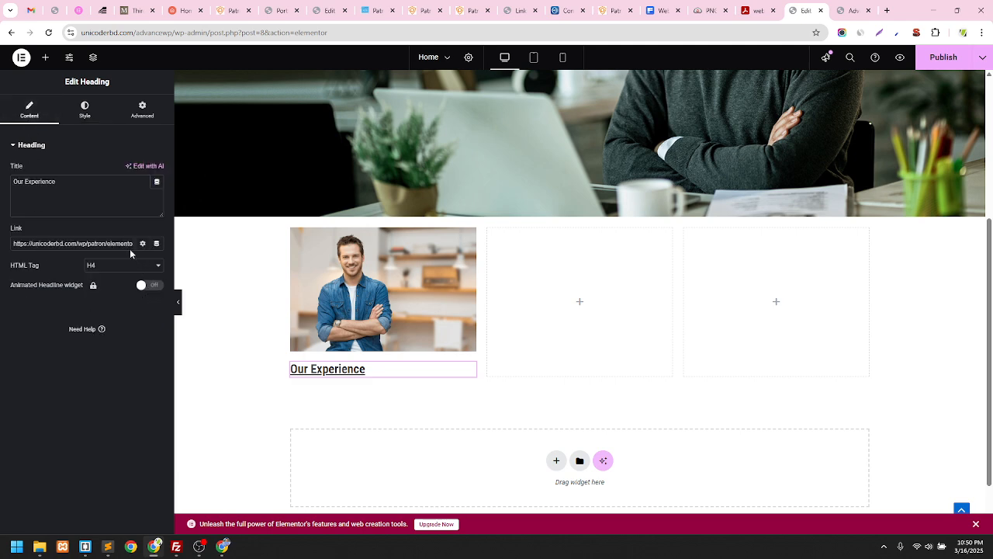
left_click(80, 114)
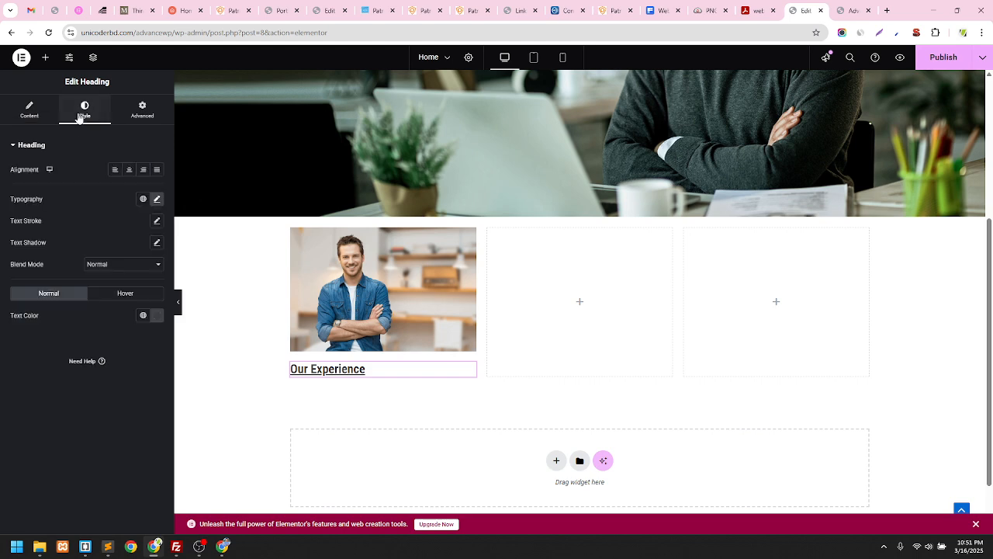
Set the heading's text decoration to None and bring up the widget list
left_click(157, 200)
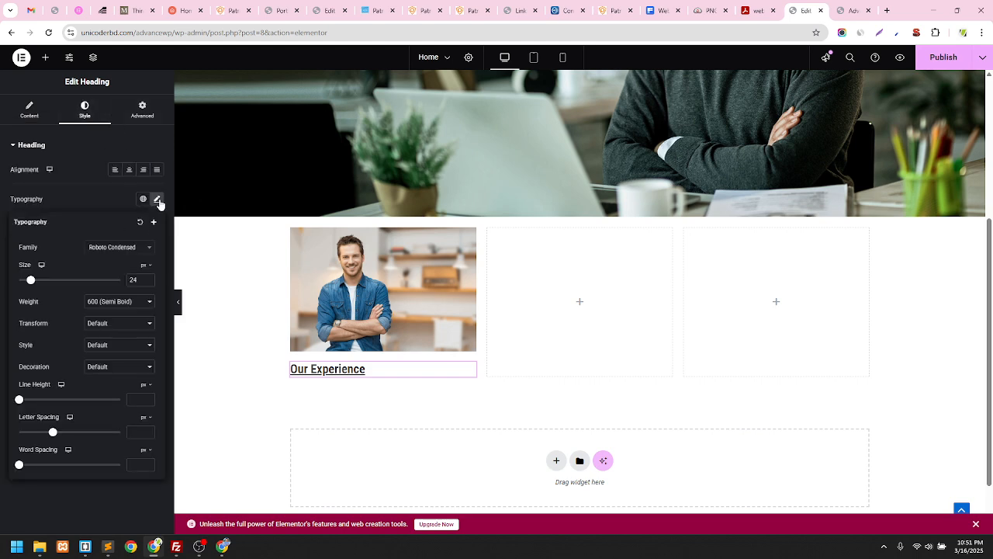
left_click(119, 367)
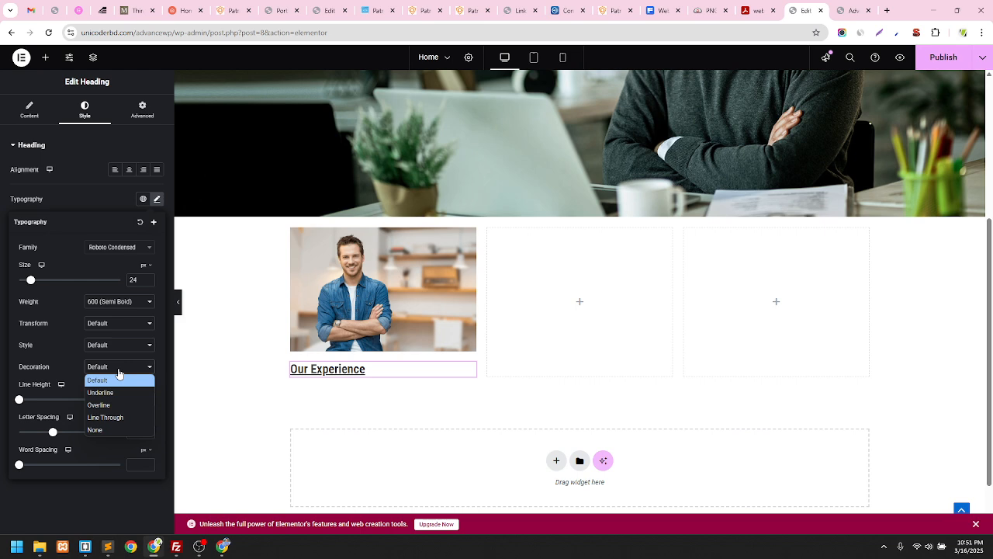
left_click(102, 429)
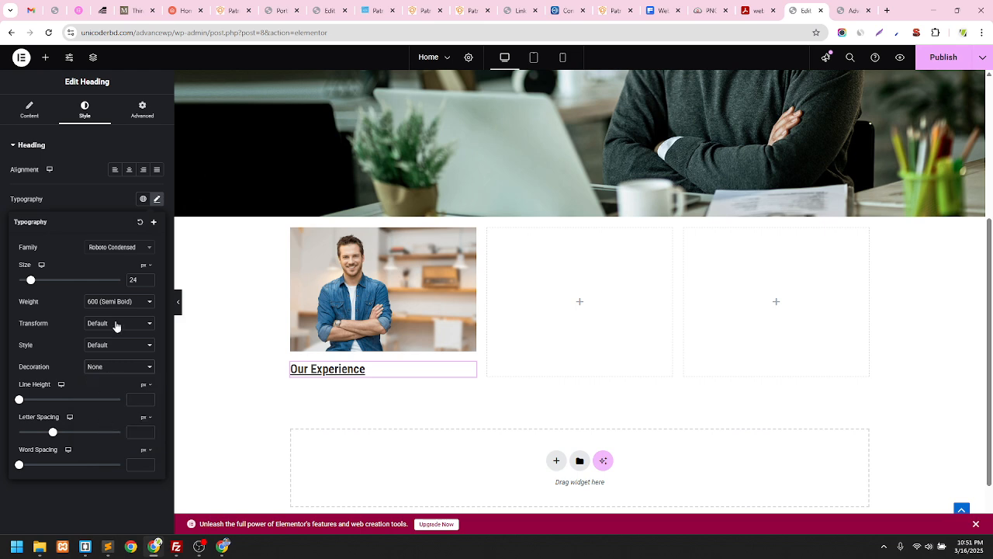
left_click(81, 199)
left_click(36, 116)
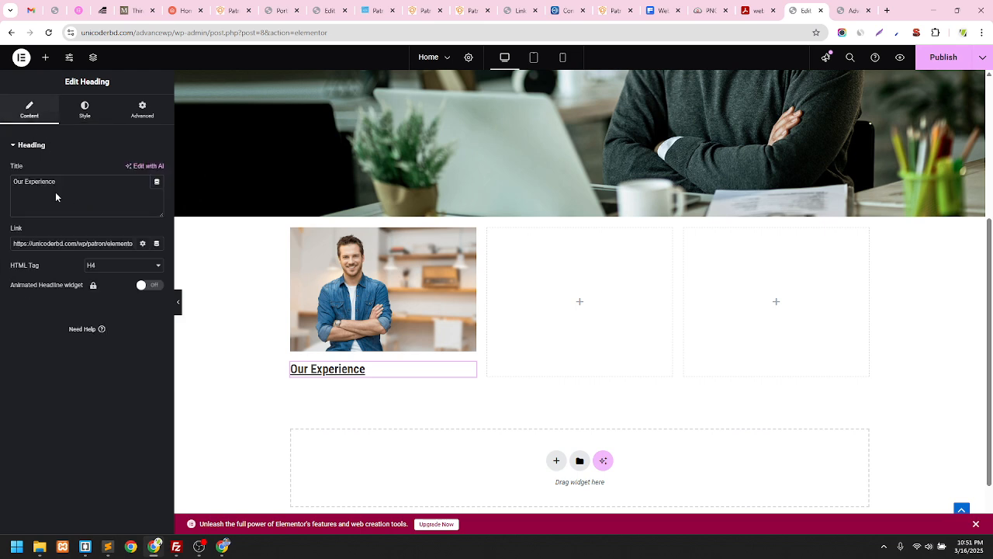
left_click(45, 58)
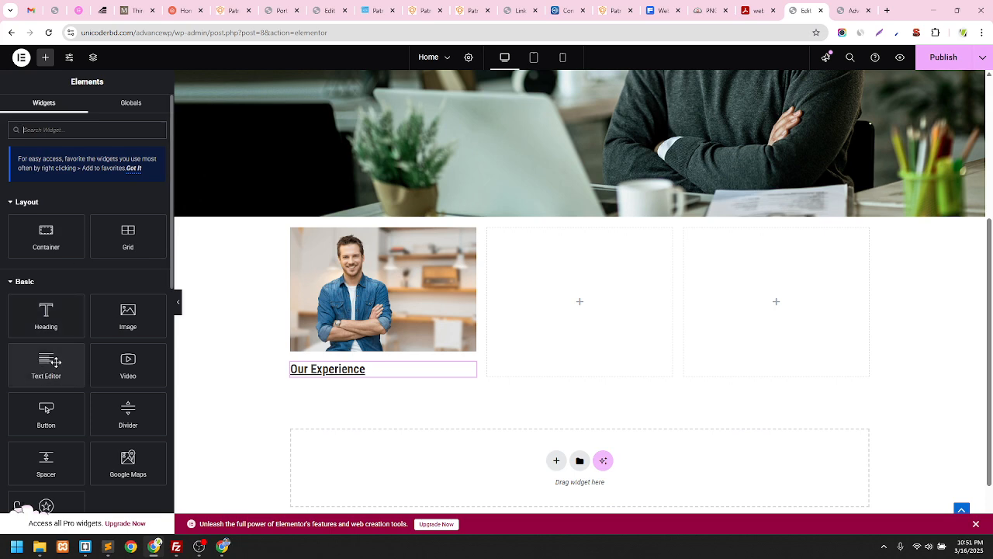
Add a Text Editor under the heading and paste the security companies paragraph over the Lorem ipsum
left_click_drag(56, 362, 362, 376)
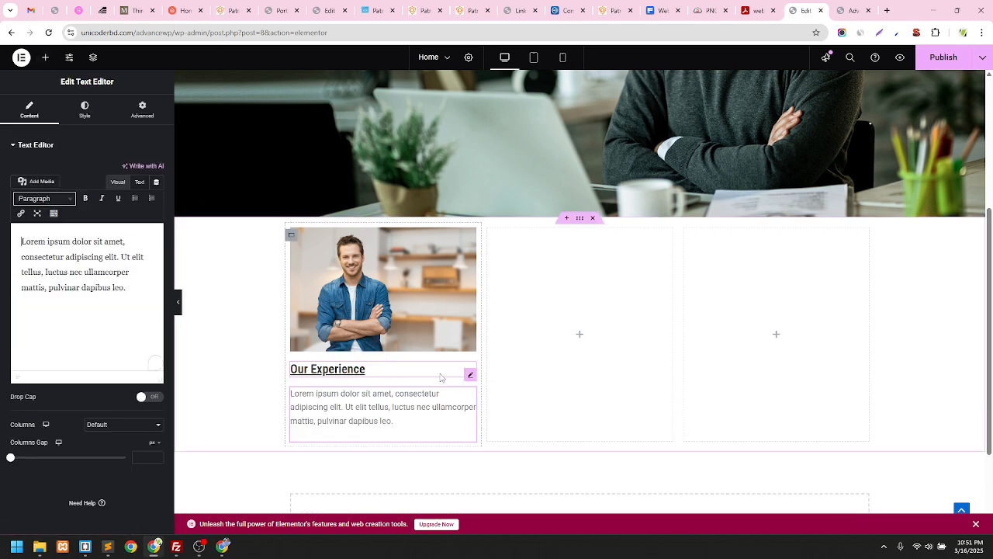
left_click(368, 366)
left_click(377, 413)
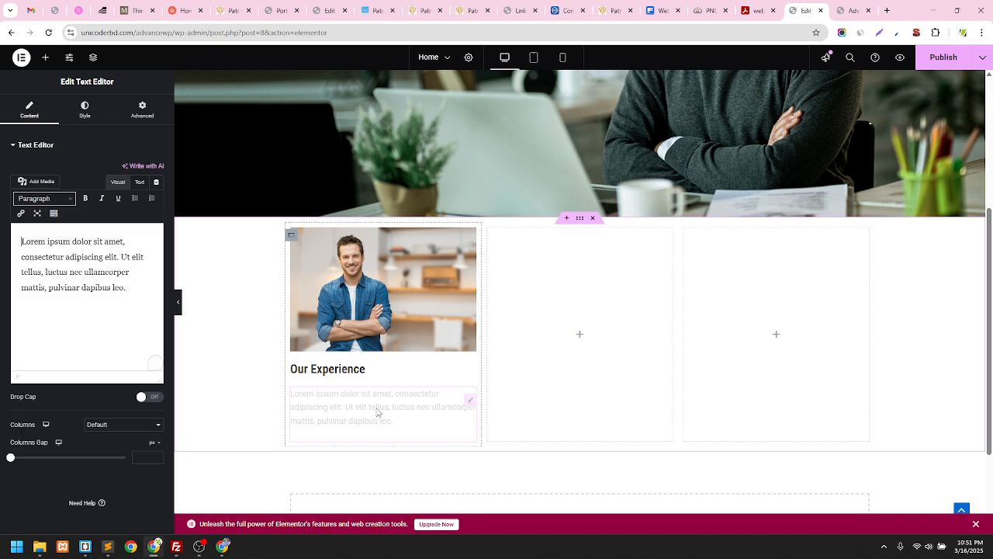
left_click(85, 311)
key("ctrl+a")
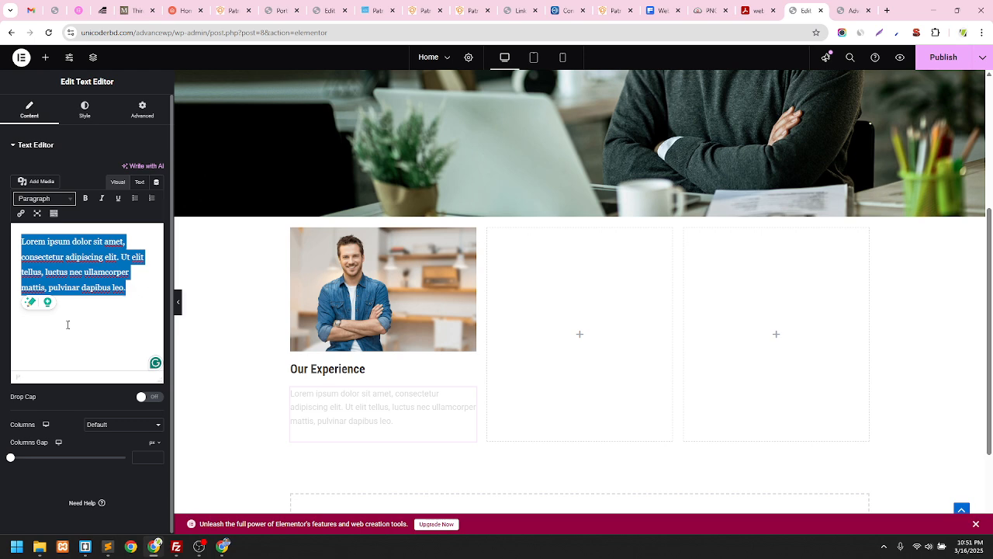
type("Security companies employ personnel such as guards and patrol teams to safeguard property, events and sensitive areas.")
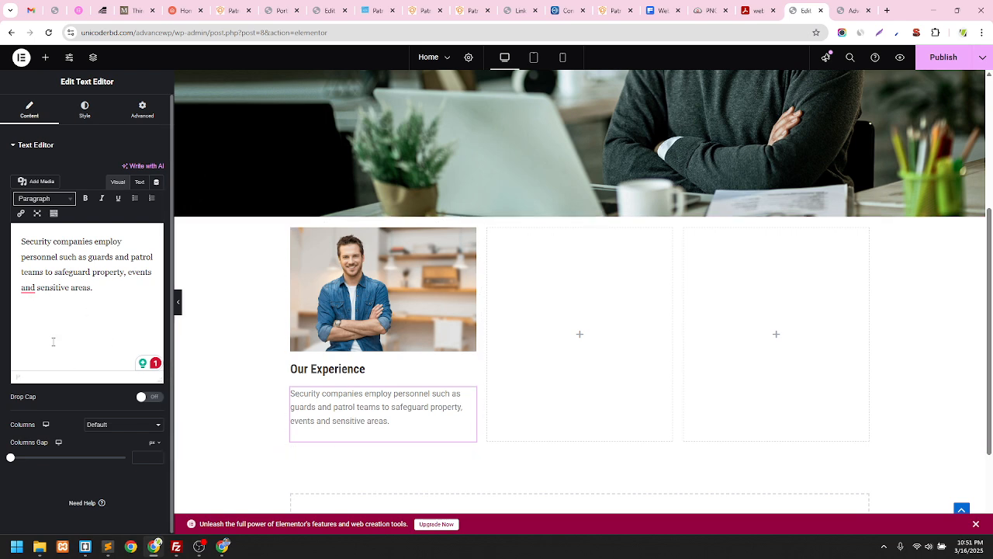
left_click(85, 109)
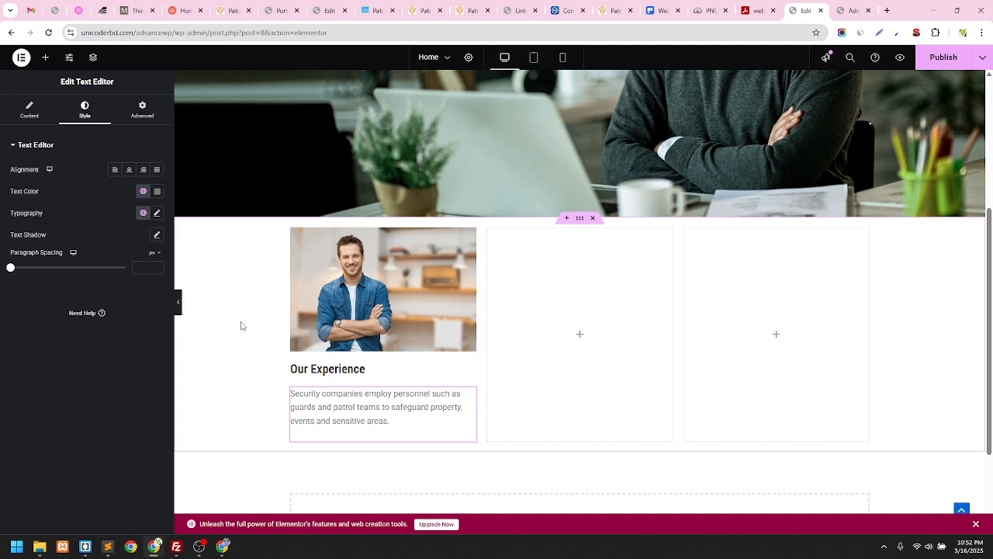
left_click(466, 10)
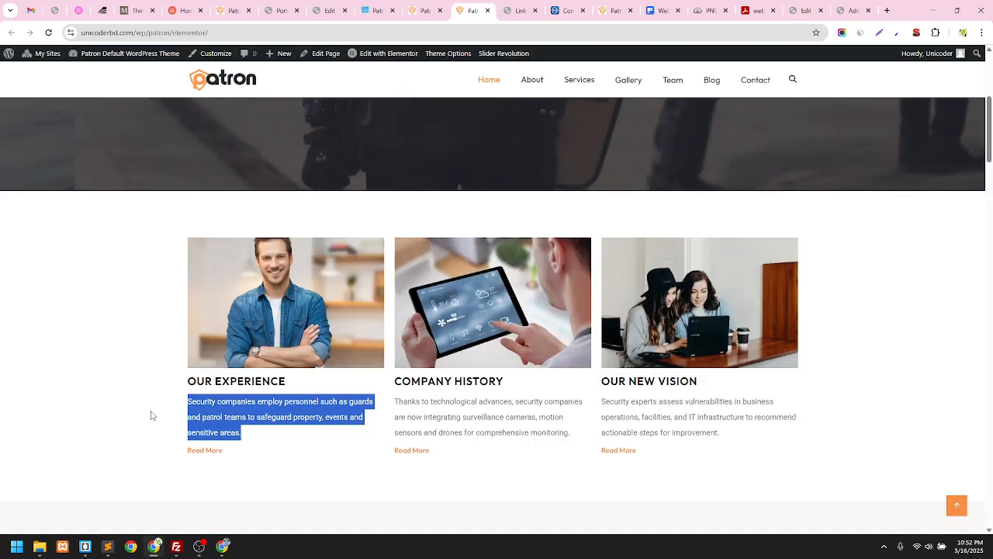
left_click(151, 415)
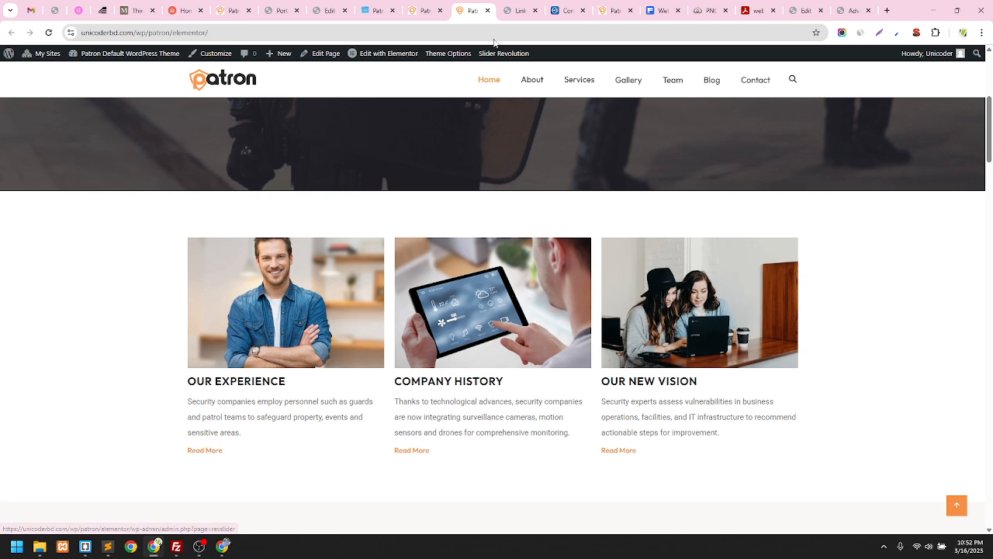
left_click(516, 10)
left_click(467, 10)
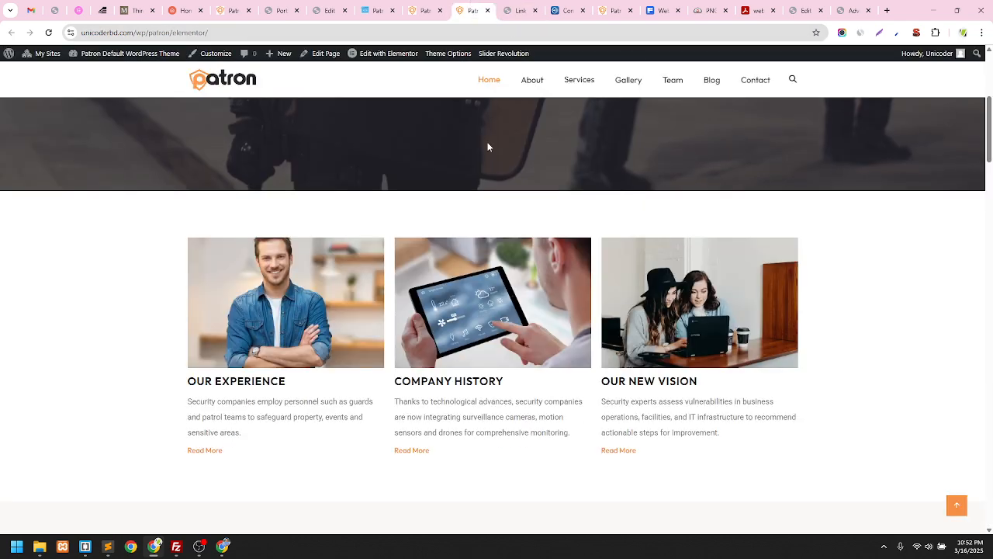
left_click(799, 10)
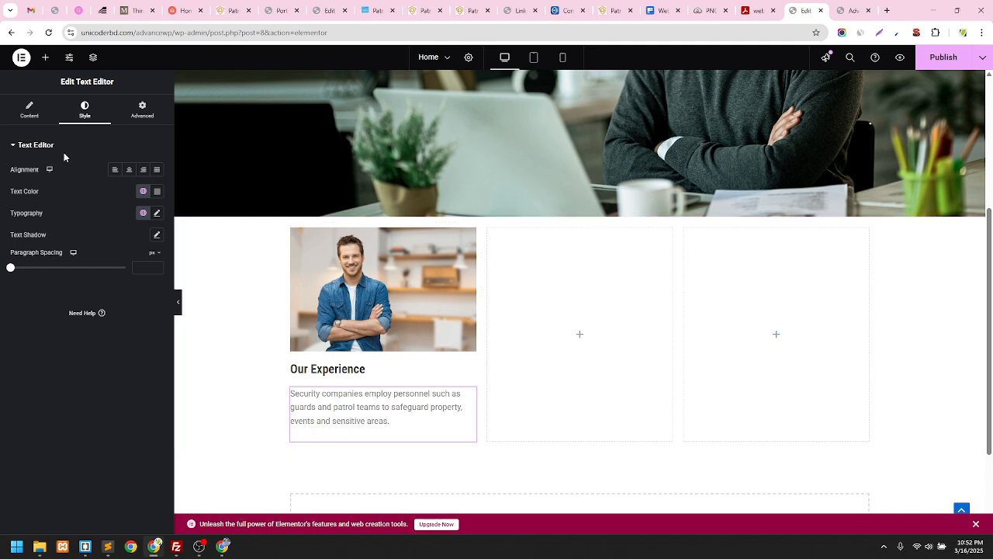
Place a Button widget below the paragraph, keeping the Default button type
left_click(45, 57)
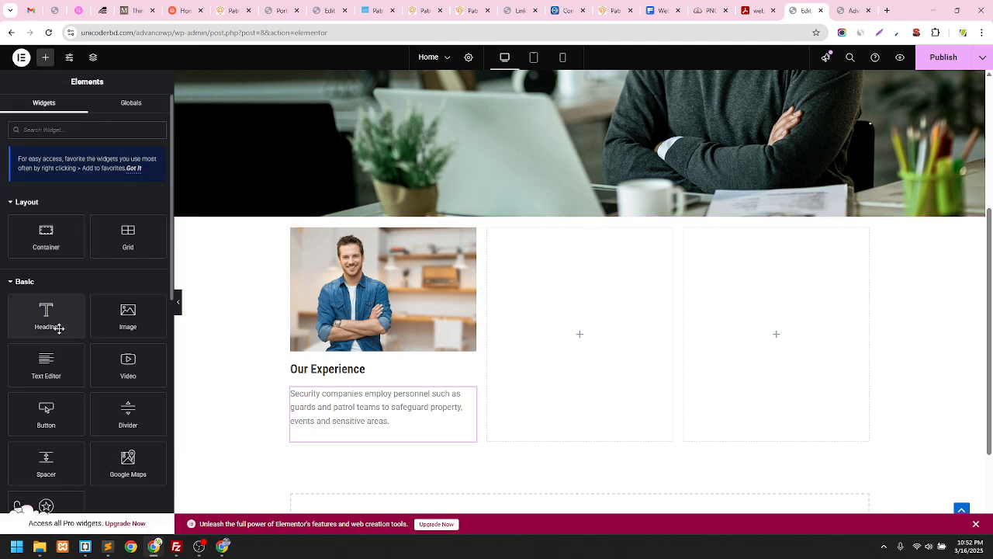
scroll(54, 333, "down", 1)
left_click_drag(45, 363, 356, 434)
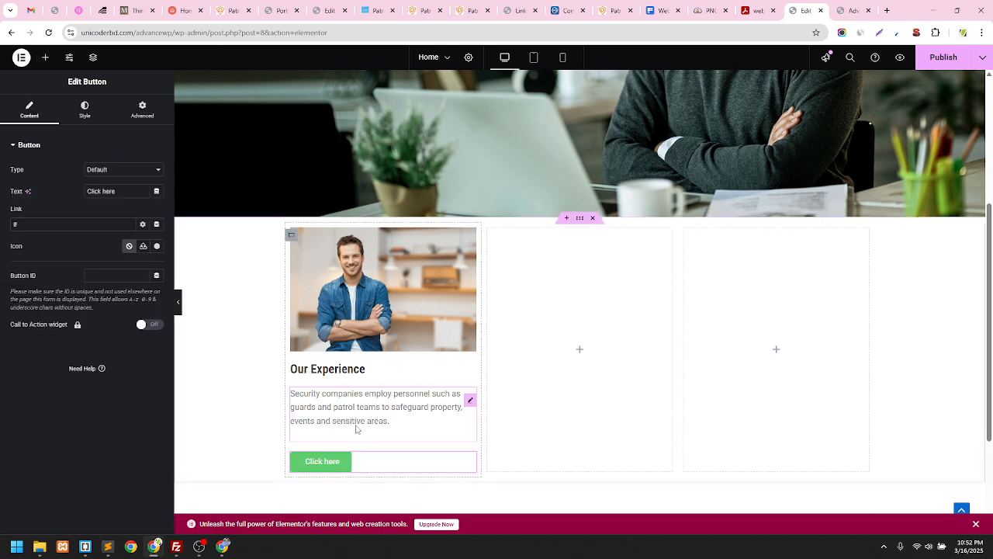
scroll(367, 394, "down", 1)
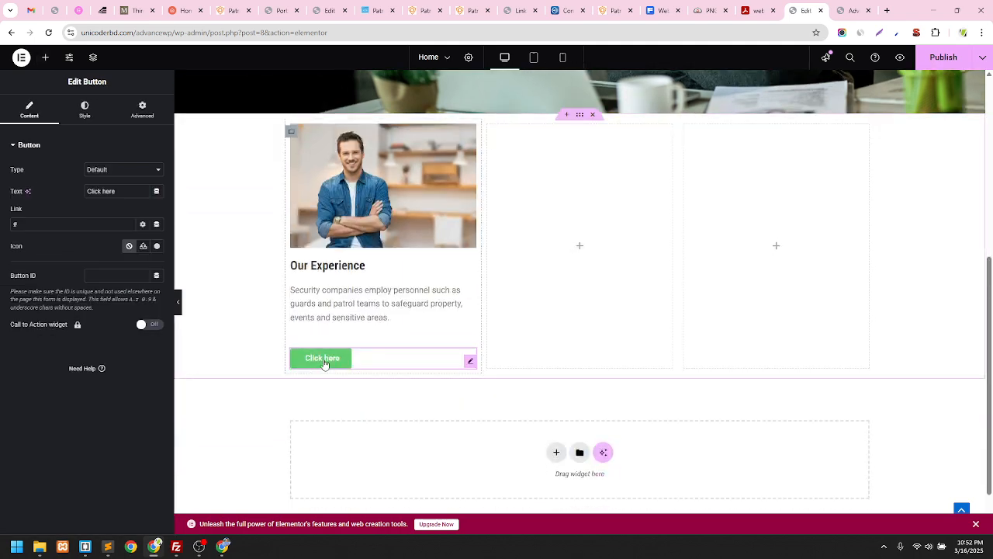
left_click(125, 172)
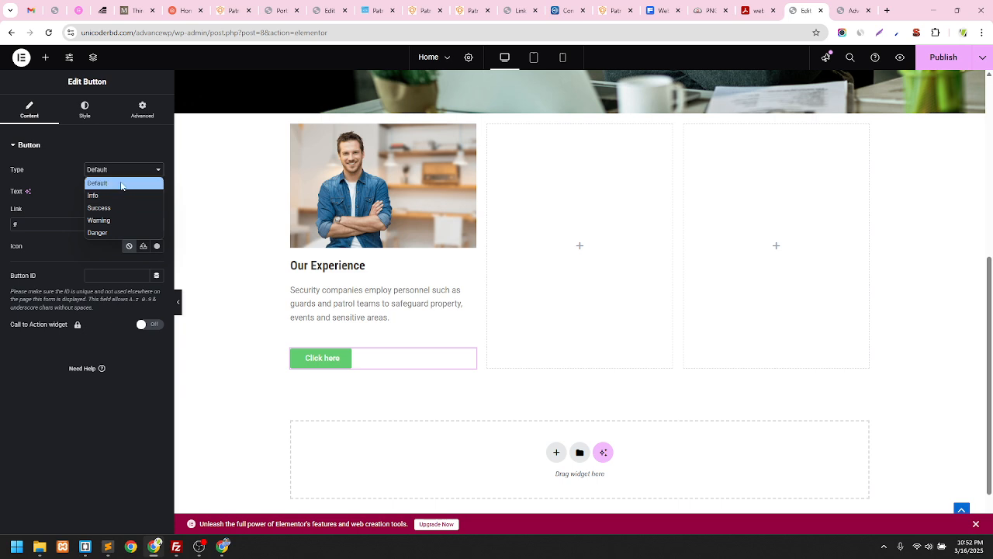
left_click(121, 184)
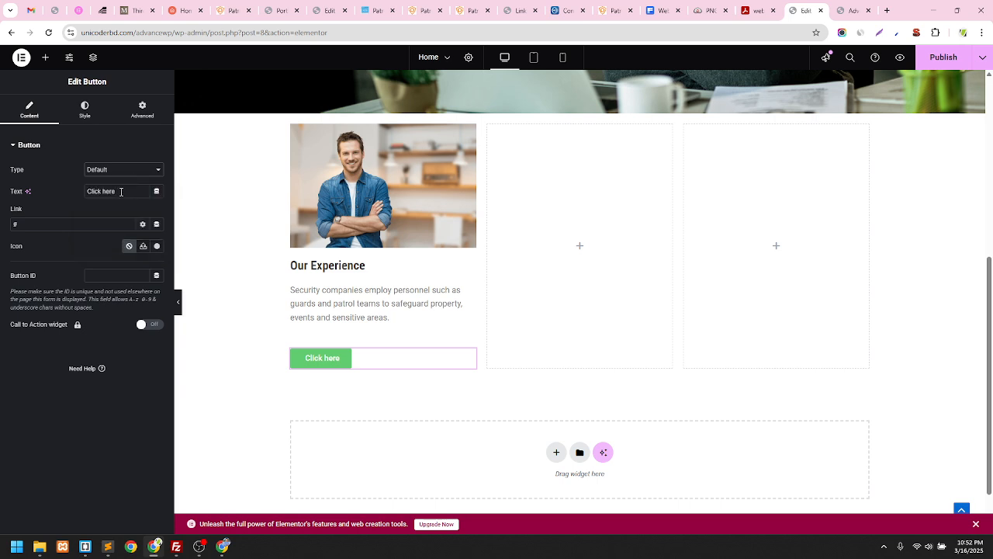
Change the button label to 'Read More', leaving the link as #
left_click_drag(124, 192, 62, 198)
type("RE")
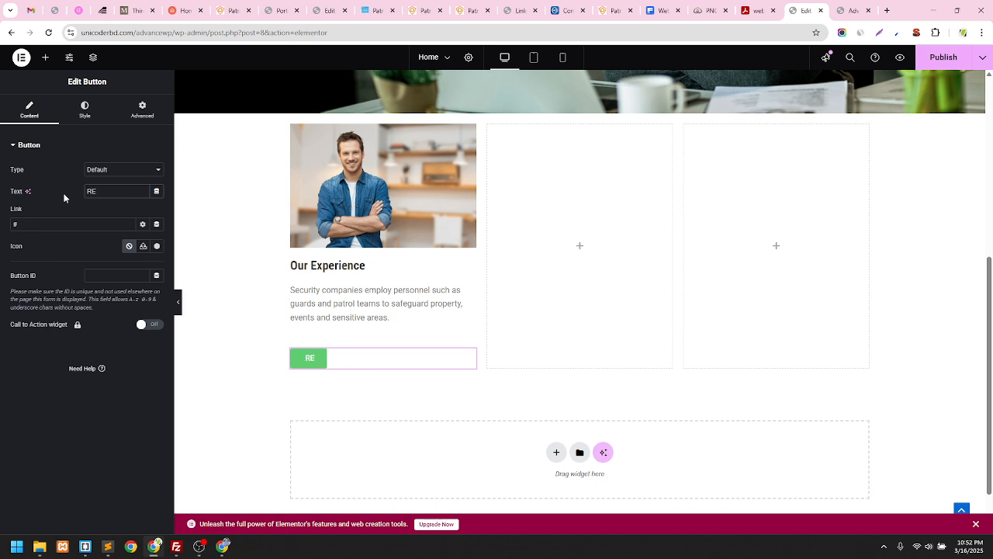
key("BackSpace")
type("ead More")
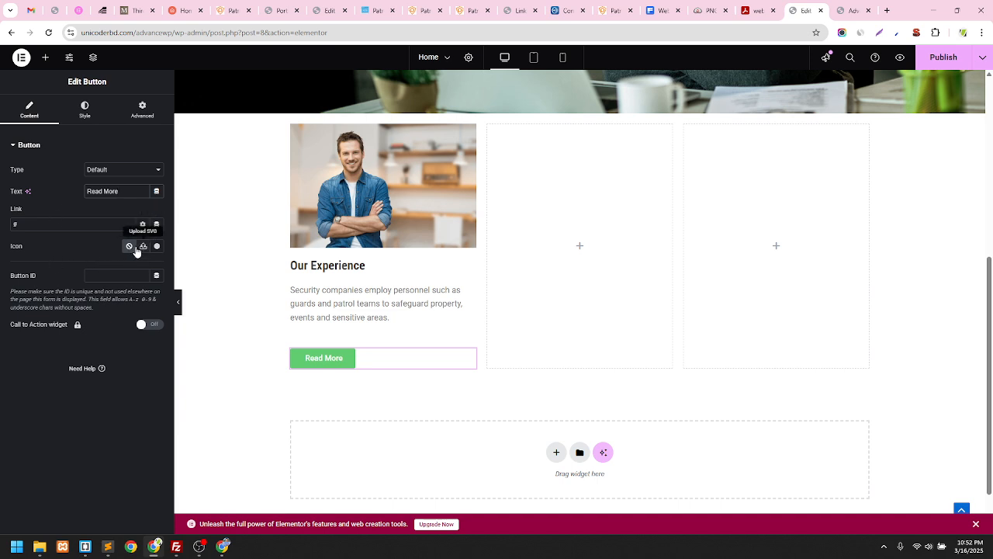
double_click(14, 225)
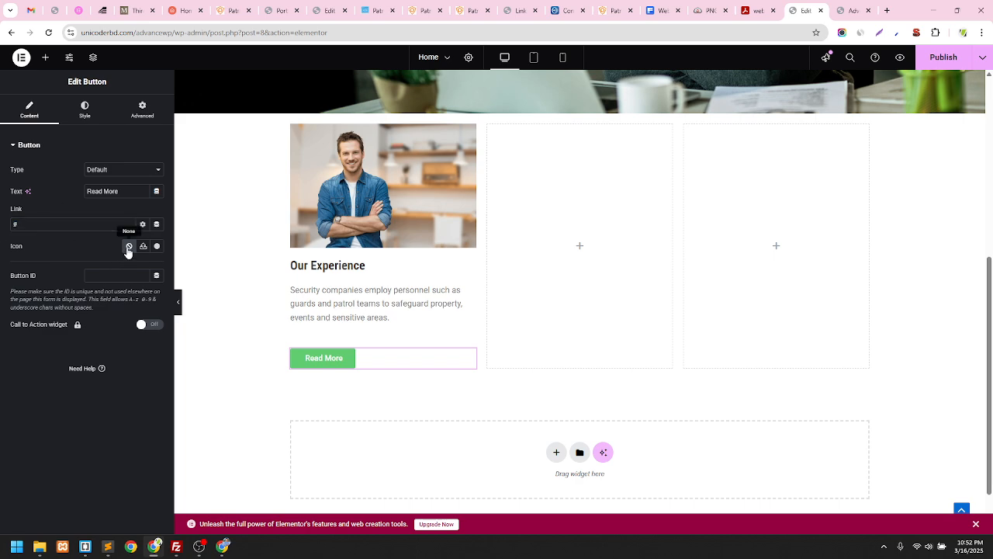
Insert the circled right-arrow icon from the Icon Library into the button
left_click(157, 246)
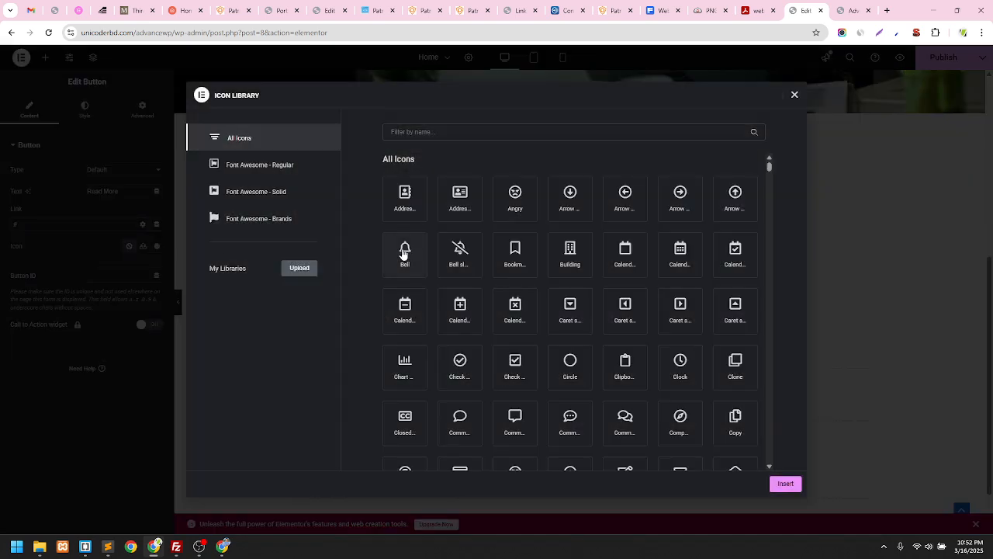
left_click(793, 95)
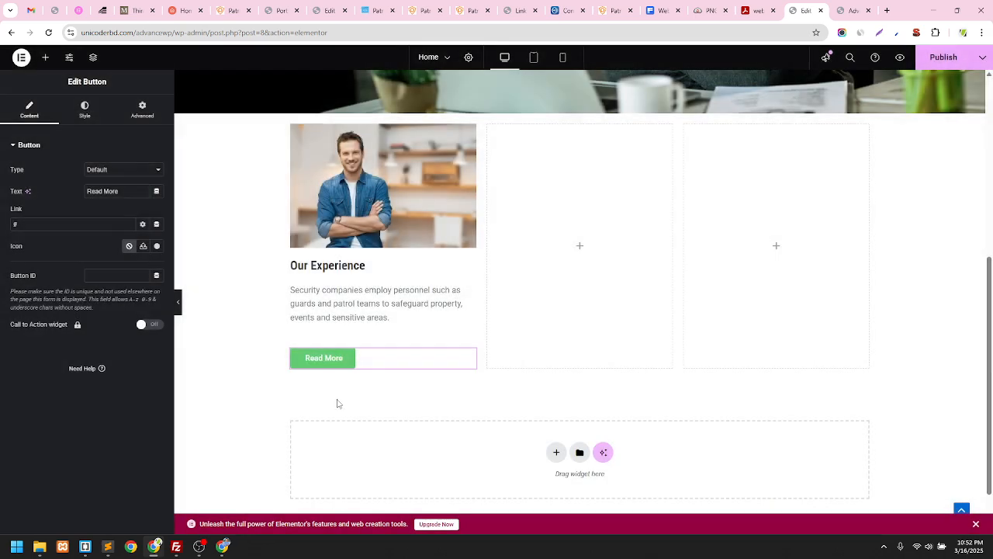
left_click(157, 246)
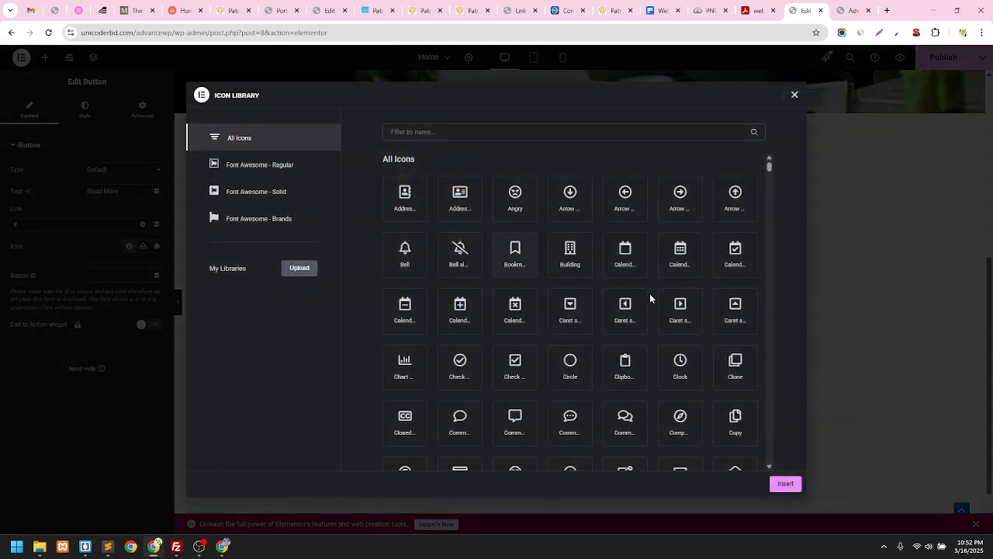
scroll(715, 282, "down", 2)
scroll(717, 281, "up", 2)
left_click(674, 196)
left_click(782, 486)
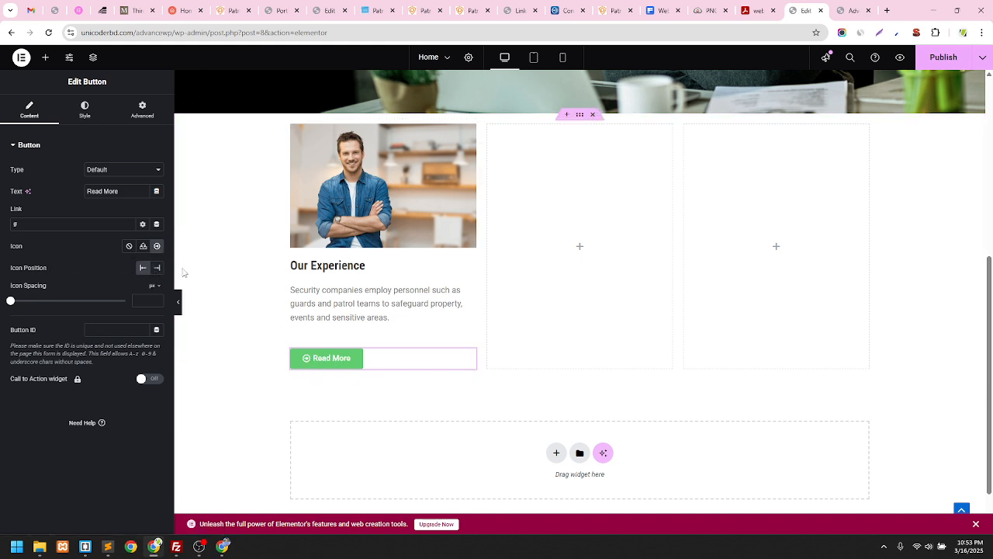
Set the icon position to End with 20 px spacing, comparing against the live homepage
left_click(159, 268)
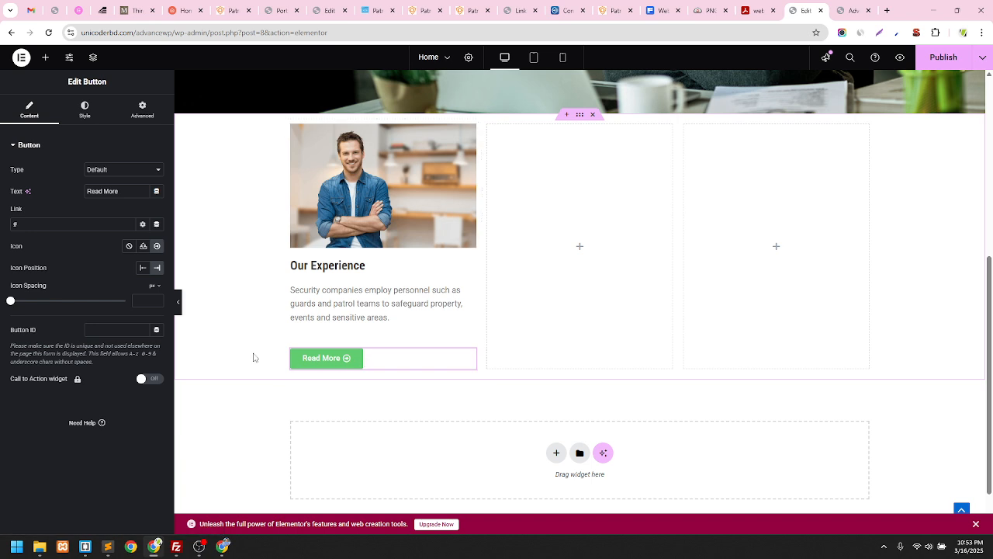
left_click_drag(19, 303, 57, 310)
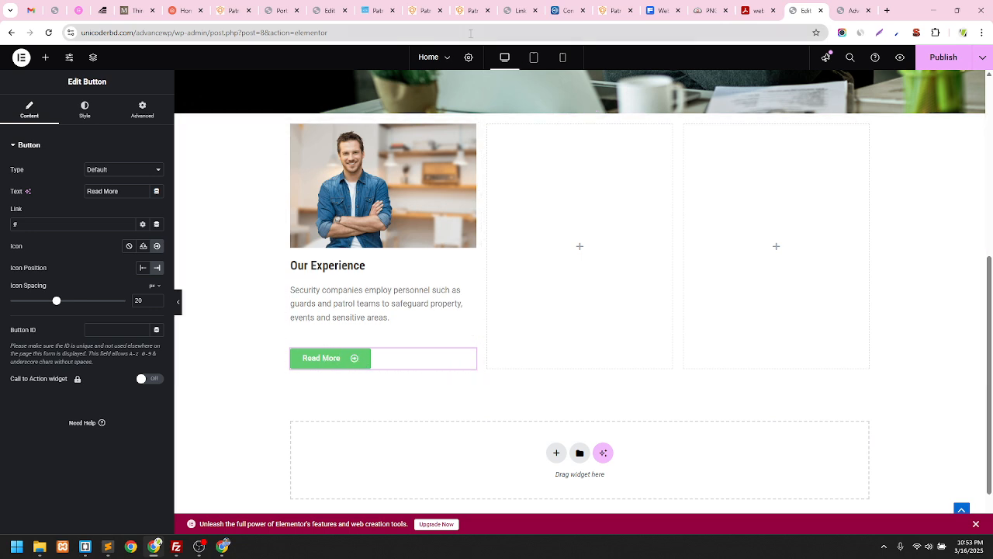
left_click(466, 10)
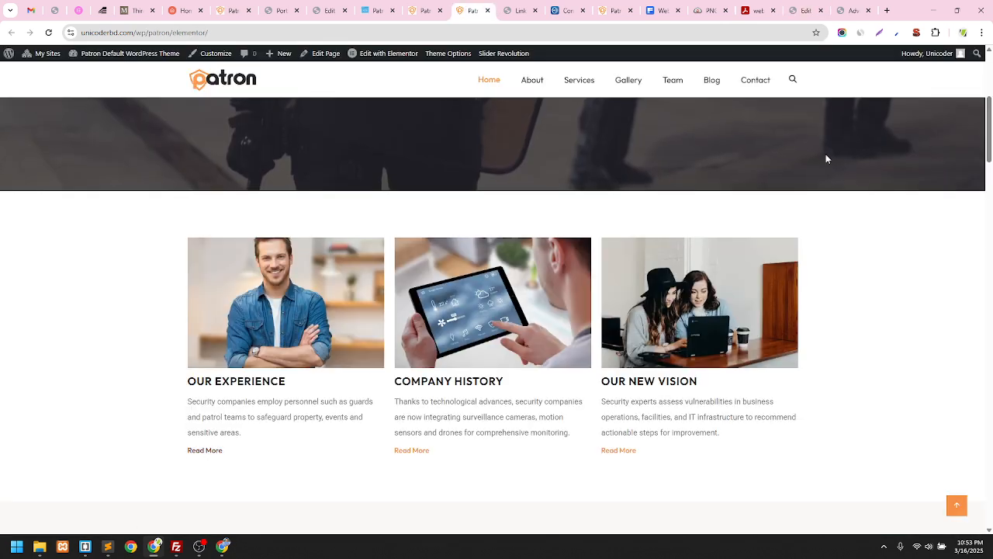
left_click(800, 10)
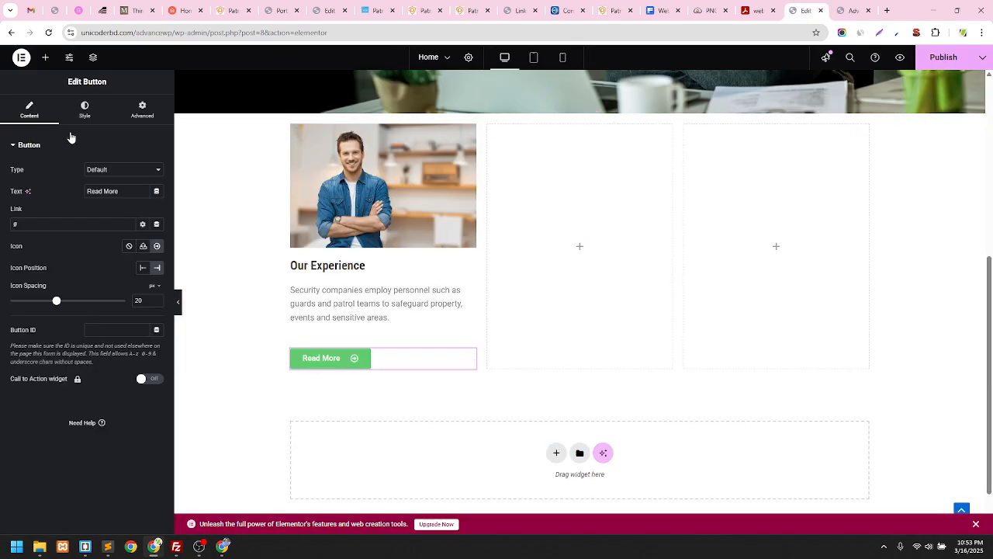
Try clearing the button's background colour value in the Style tab
left_click(88, 114)
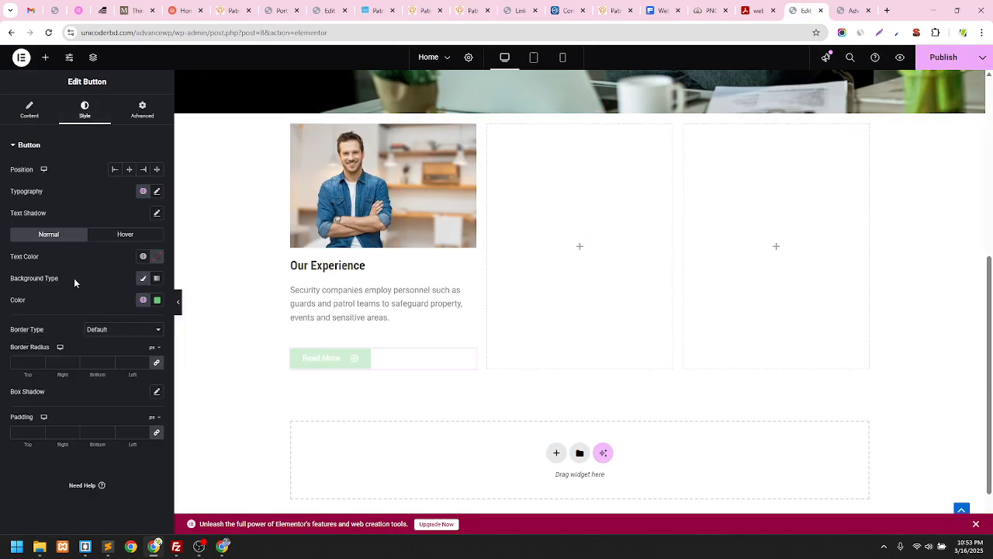
left_click(159, 301)
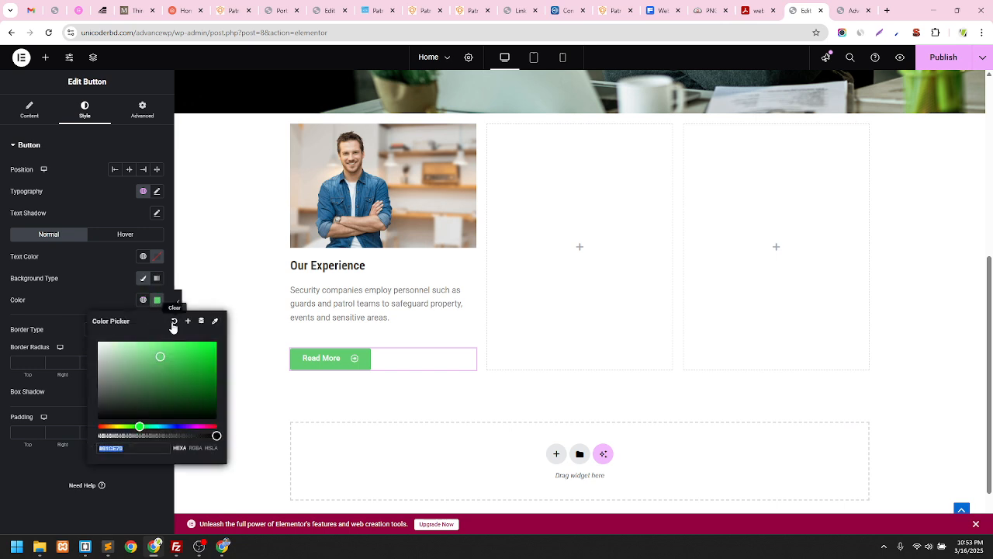
left_click(172, 325)
left_click(157, 300)
key("BackSpace")
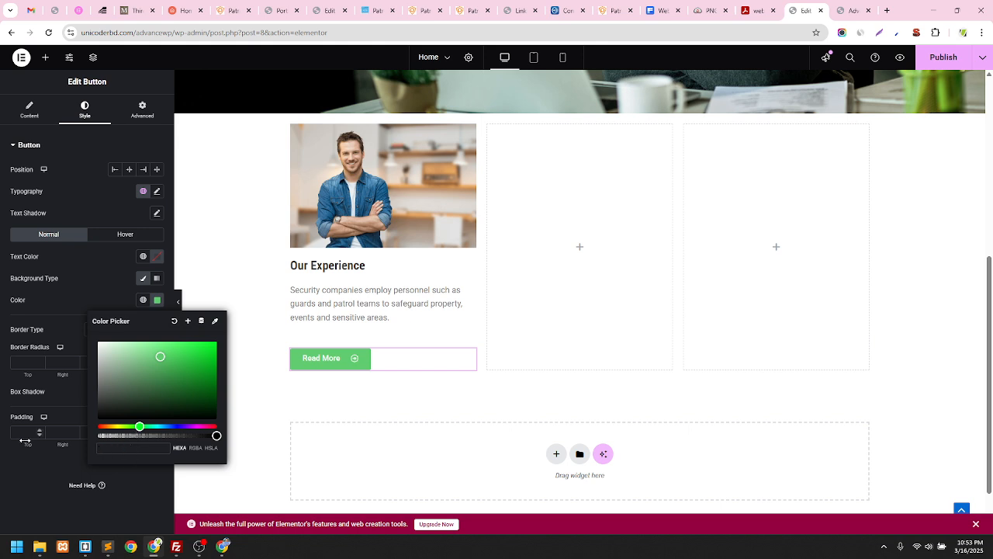
left_click(121, 309)
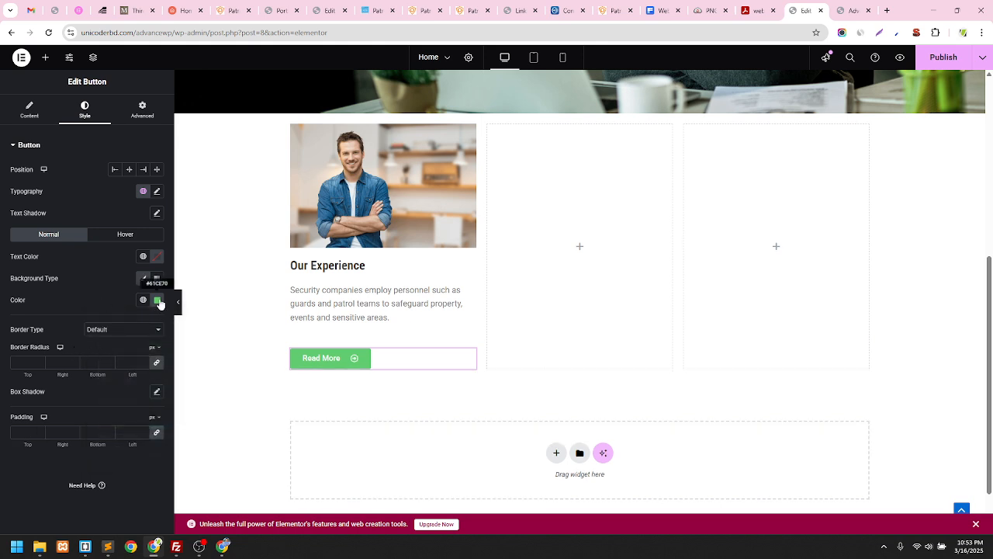
Set the Read More label's text colour to the global Secondary colour
left_click(143, 256)
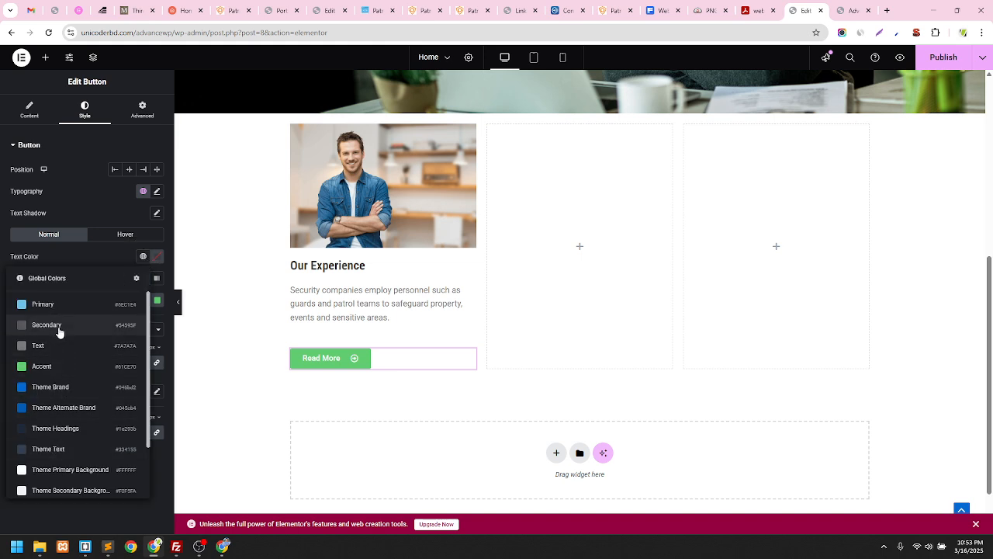
left_click(58, 327)
left_click(159, 303)
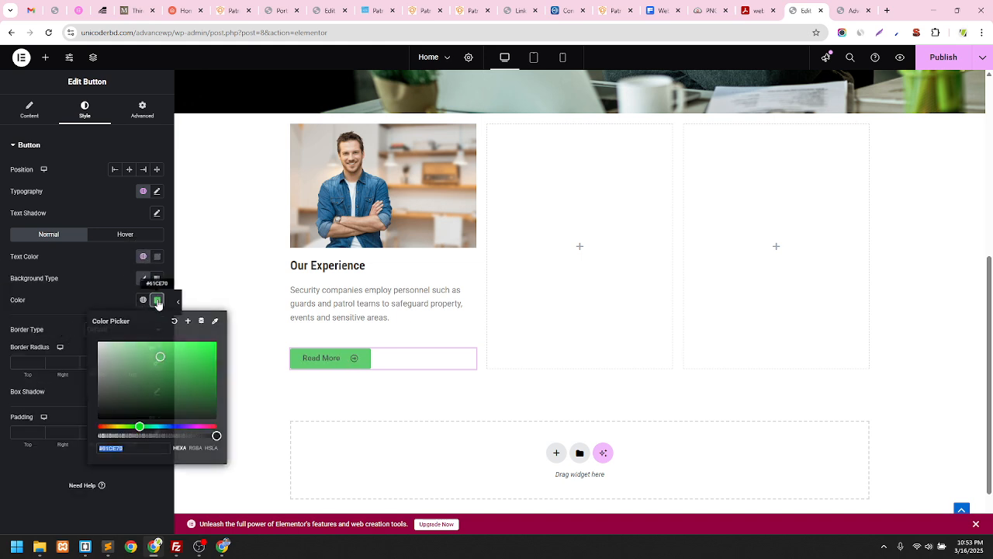
left_click(159, 305)
left_click(158, 304)
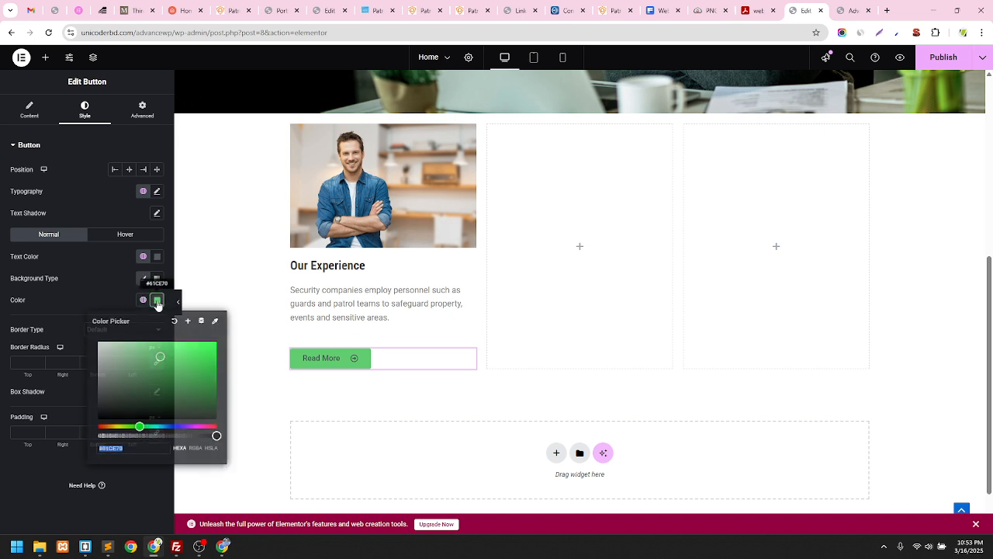
left_click(116, 295)
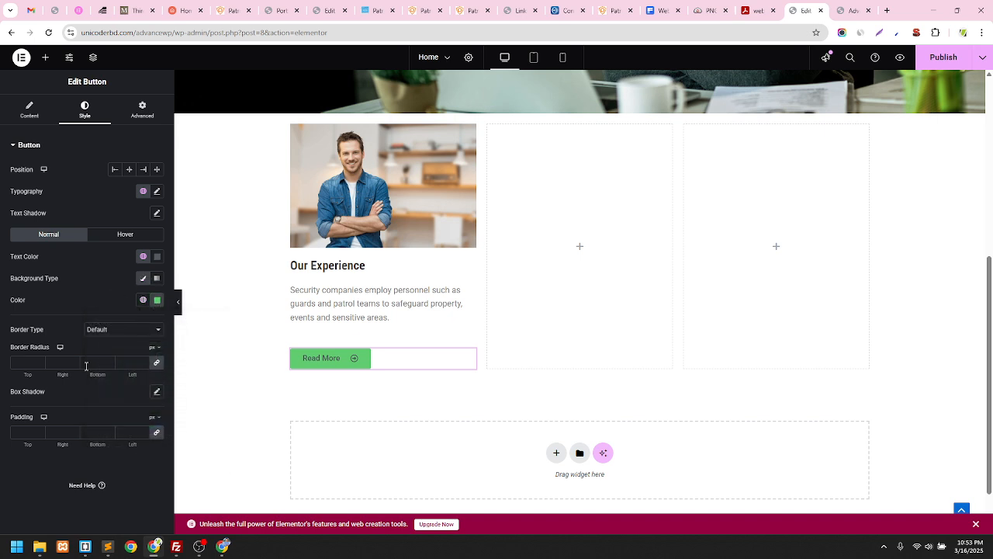
Zero the button's padding and try setting its background to #FFFFFF
left_click(26, 432)
type("0")
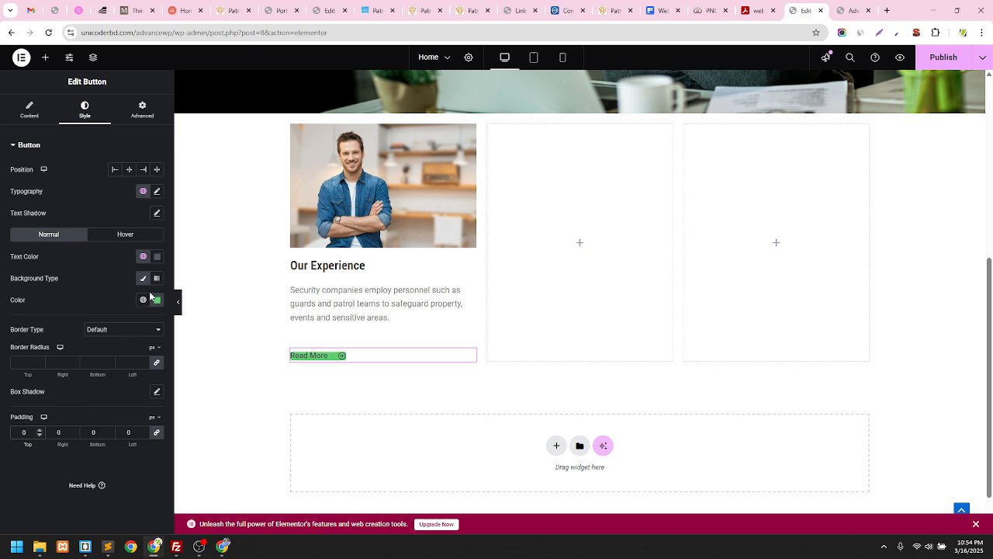
left_click(157, 300)
type("#FFFFFF")
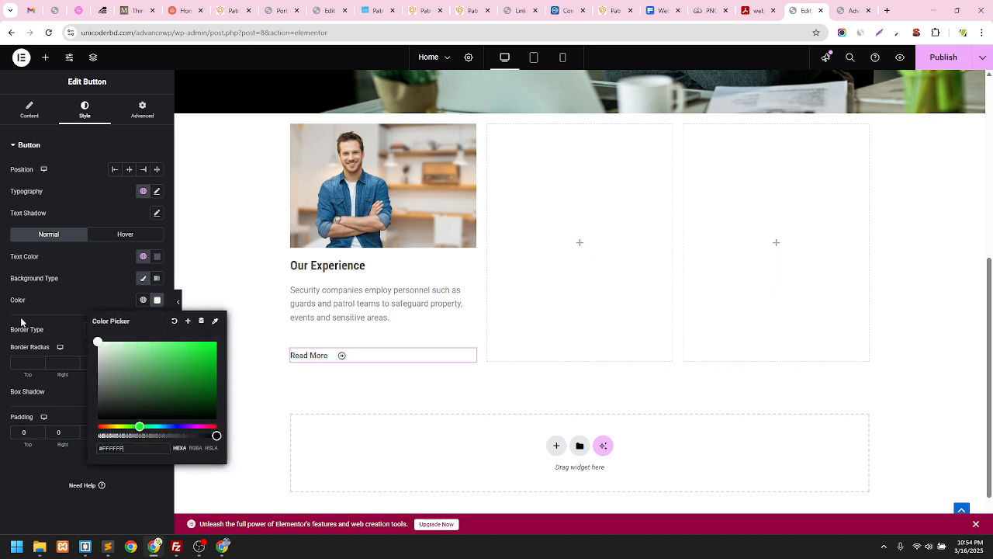
triple_click(115, 444)
key("BackSpace")
left_click(58, 465)
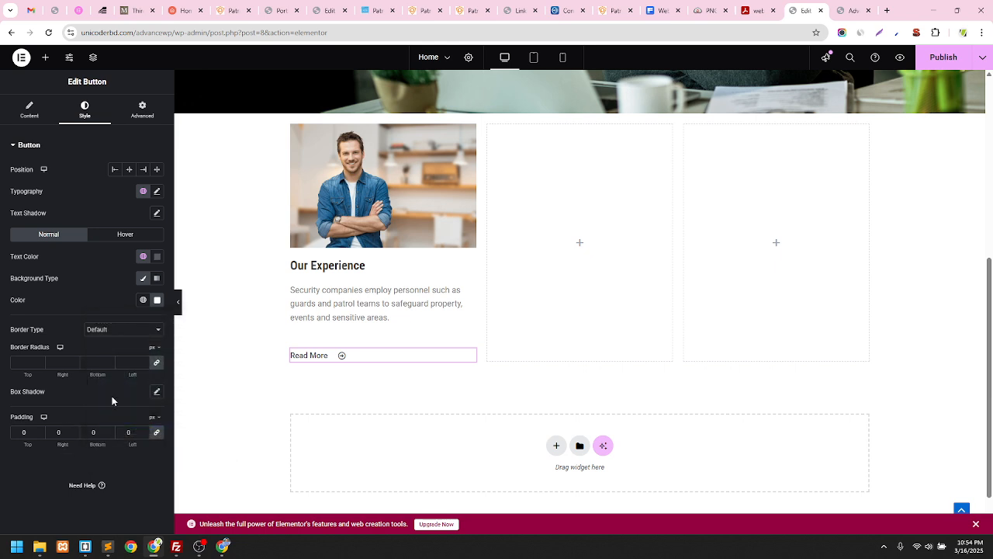
Clear the background hex value and reset the button background colour to default
left_click(157, 300)
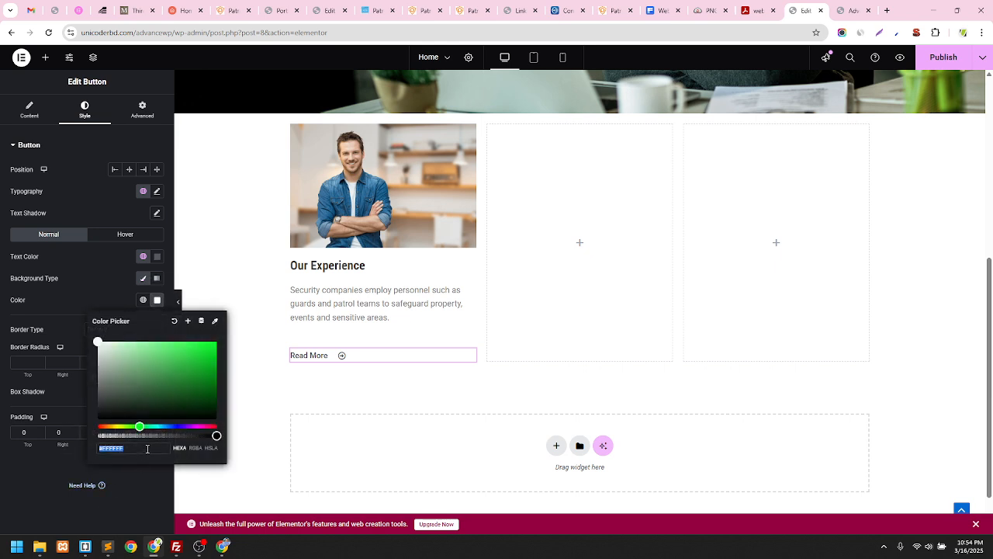
left_click_drag(139, 449, 40, 445)
key("BackSpace")
left_click(114, 281)
left_click(143, 300)
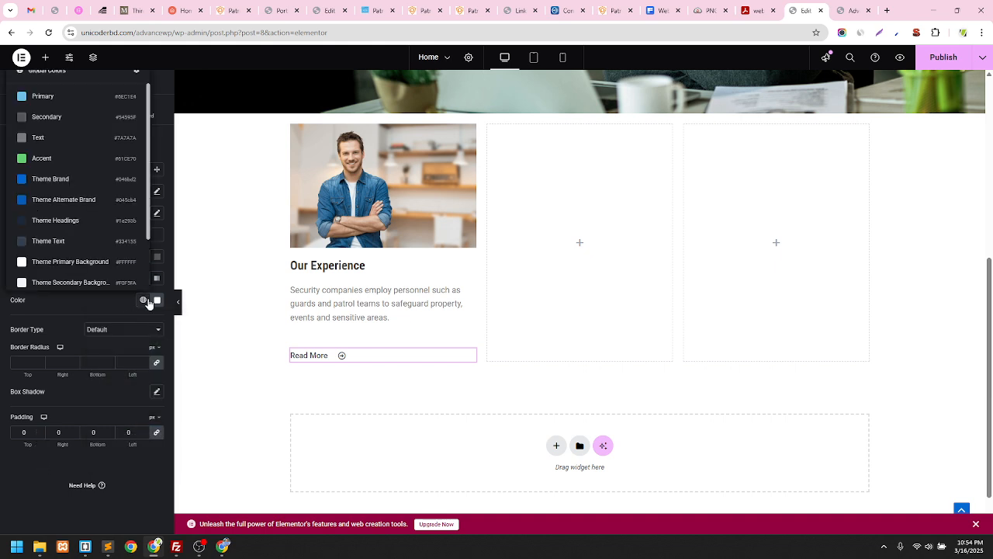
left_click(109, 296)
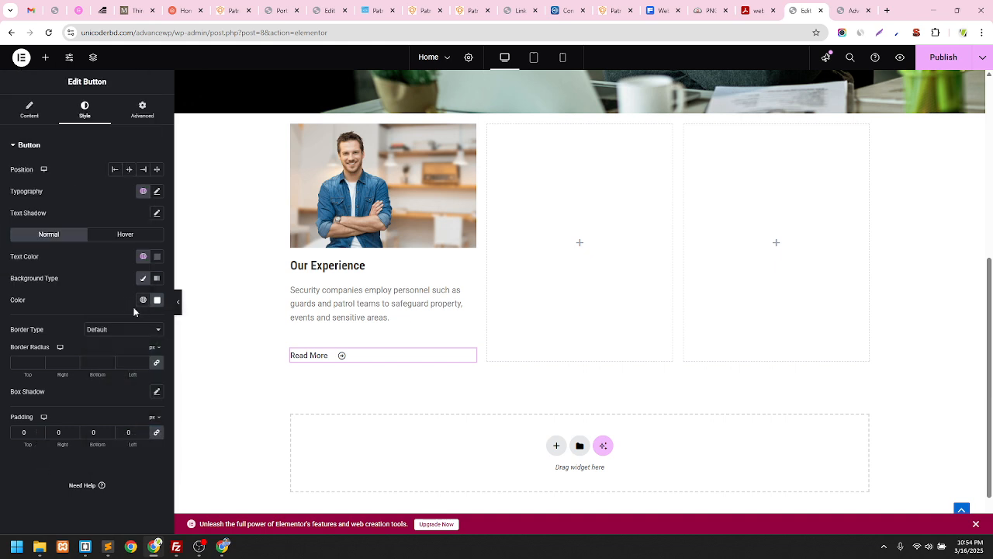
left_click(157, 299)
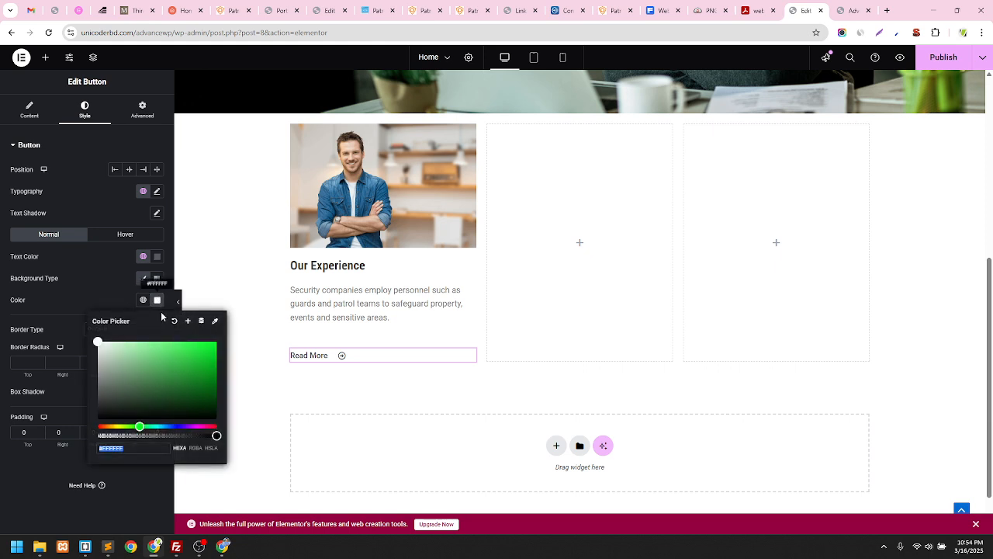
left_click(175, 325)
Enter #C7C7C7, then drag the picker to pure white and check the hover state
left_click(157, 300)
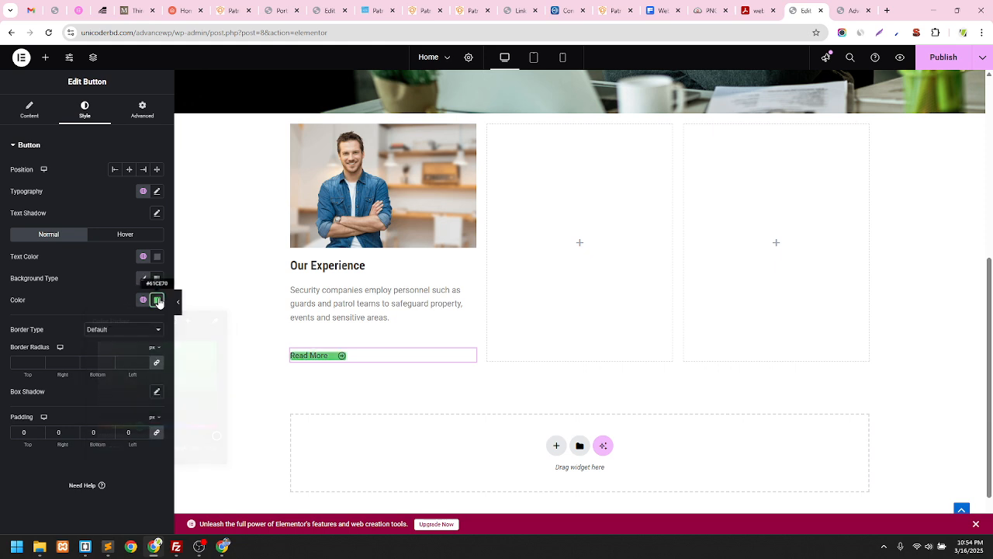
left_click(148, 448)
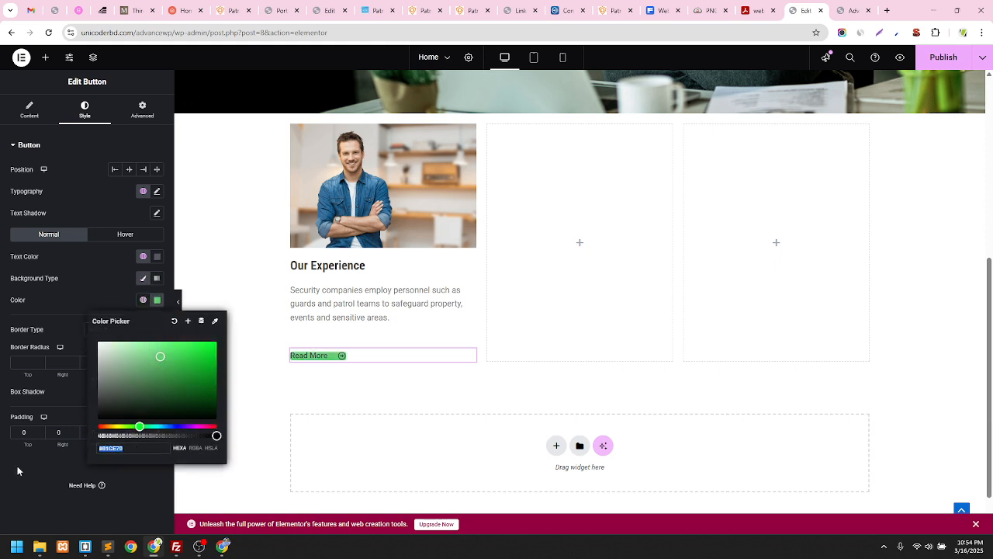
type("#C7C7C7")
left_click_drag(87, 355, 75, 320)
left_click(70, 291)
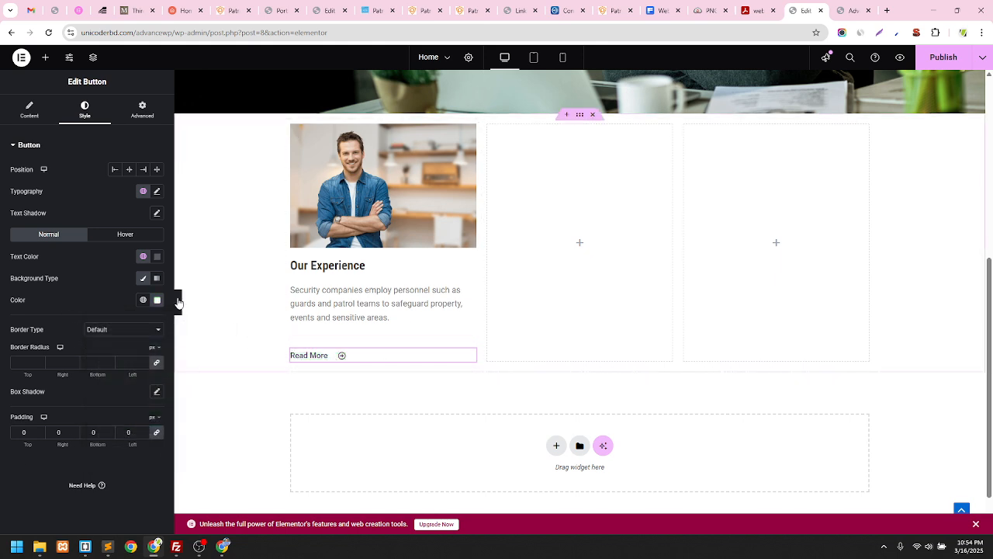
left_click(140, 235)
left_click(53, 236)
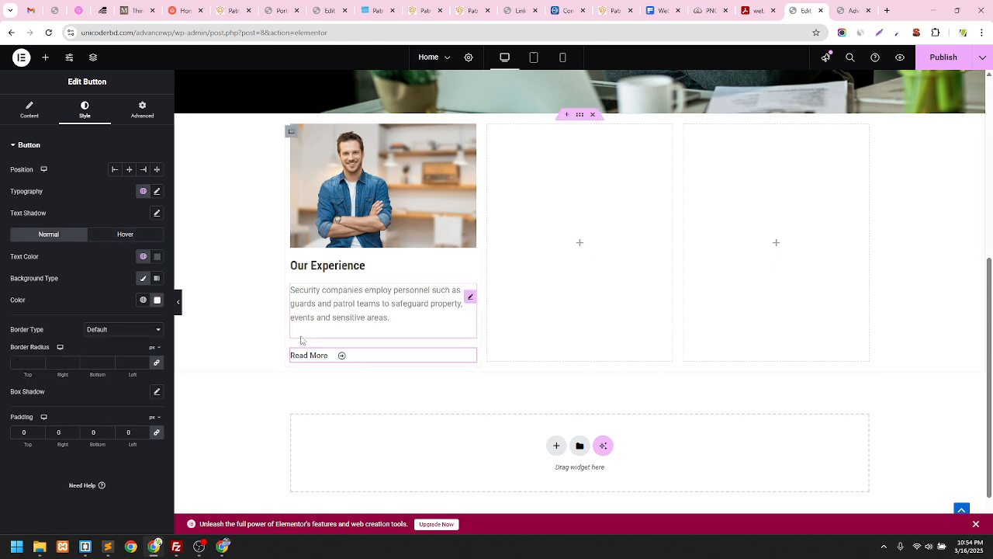
Set the security paragraph's Paragraph Spacing to 0 px
left_click(323, 335)
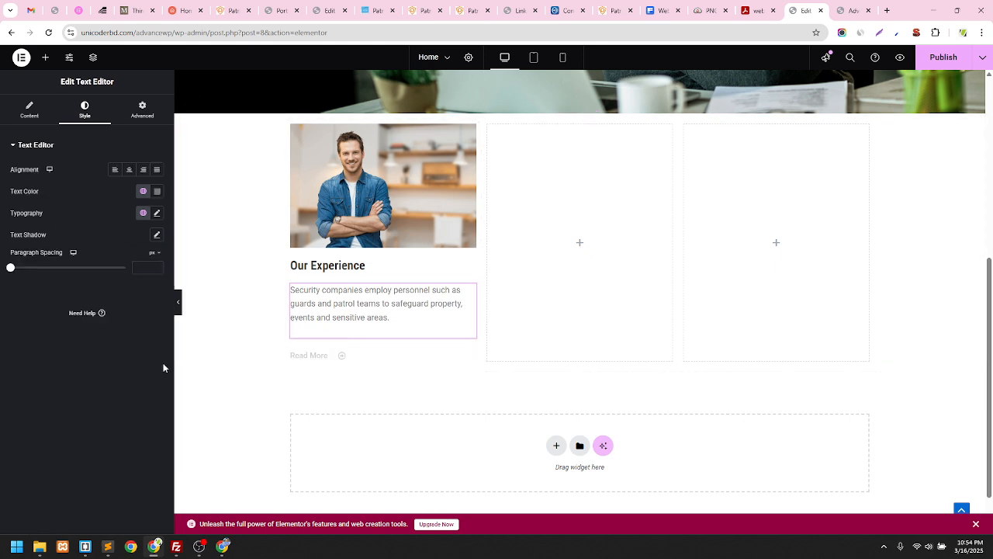
left_click_drag(16, 271, 3, 273)
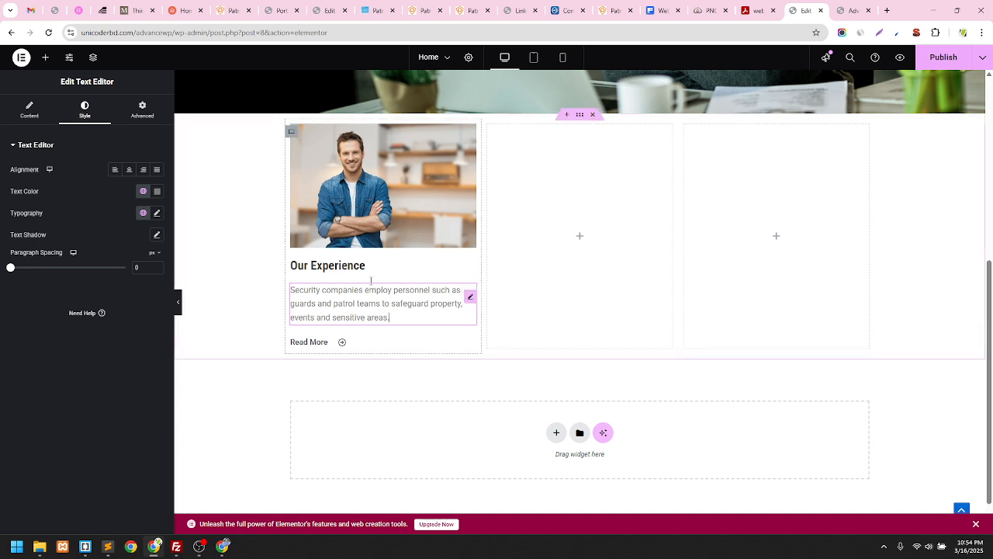
left_click(29, 110)
left_click(84, 110)
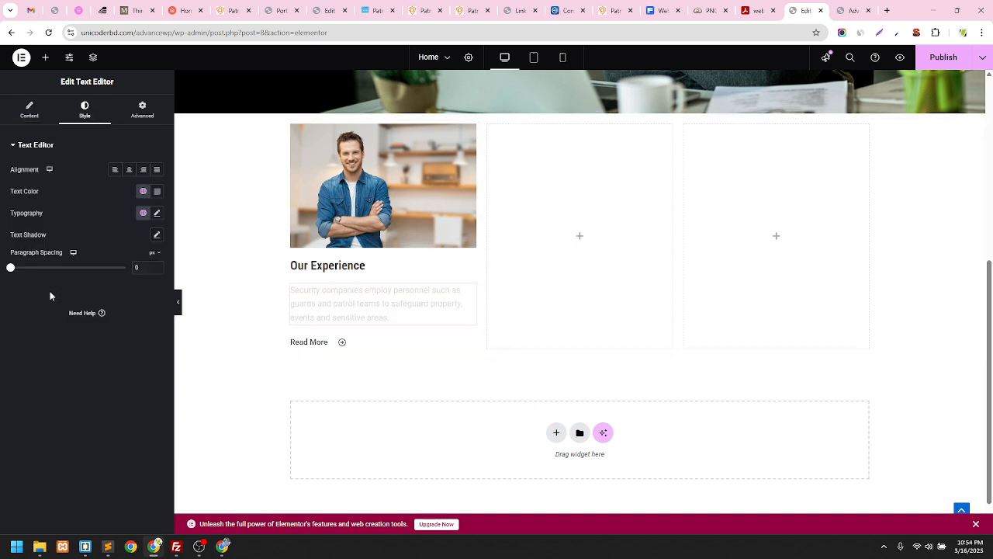
mouse_move(14, 269)
left_mouse_down()
mouse_move(35, 272)
mouse_move(1, 272)
left_mouse_up()
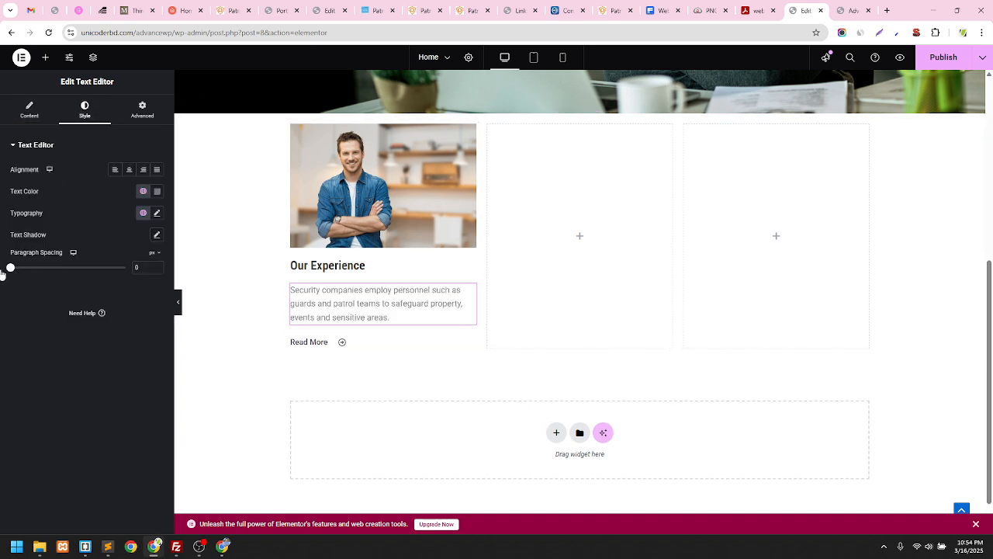
left_click_drag(144, 268, 69, 272)
key("BackSpace")
Left-align the Read More button and set its hover text colour to the green Accent global colour
left_click(349, 346)
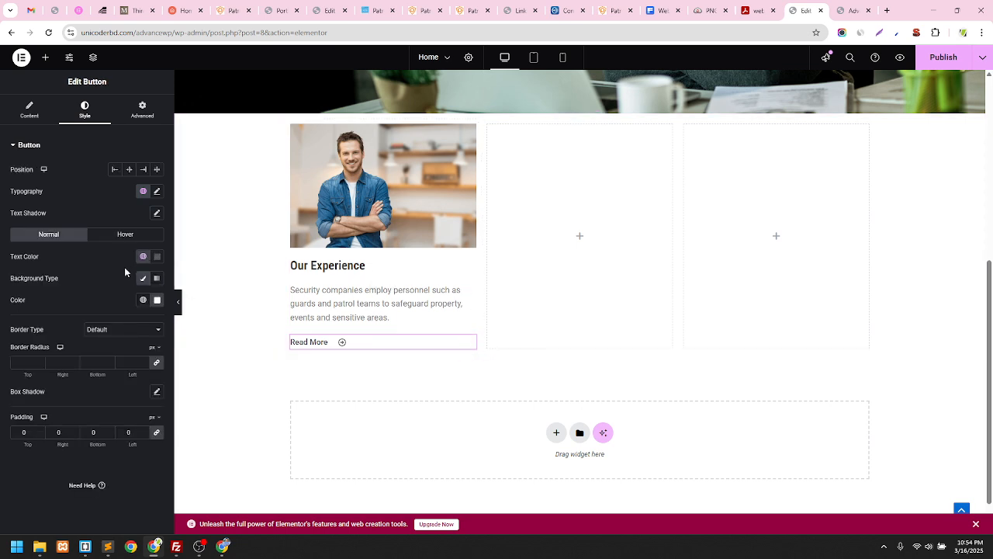
left_click(114, 170)
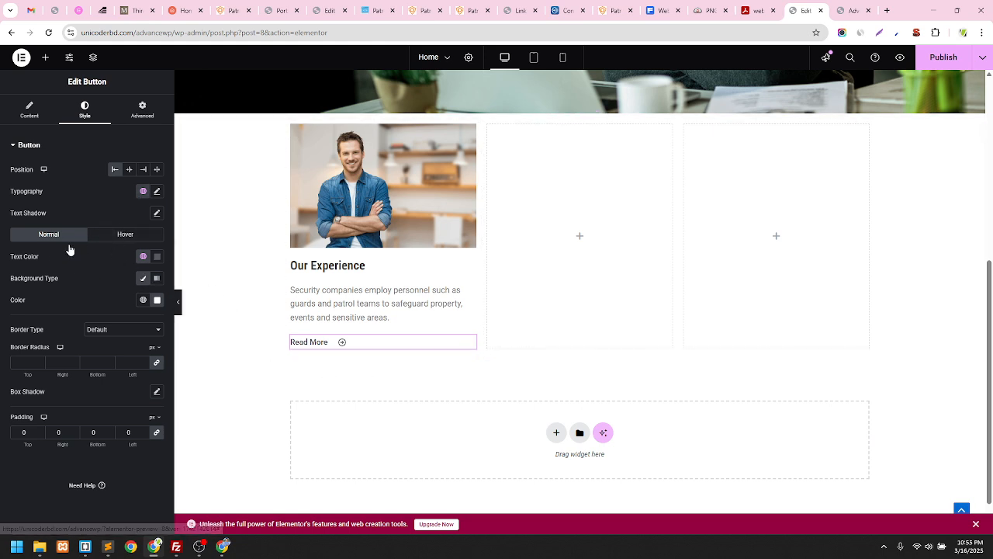
left_click(140, 235)
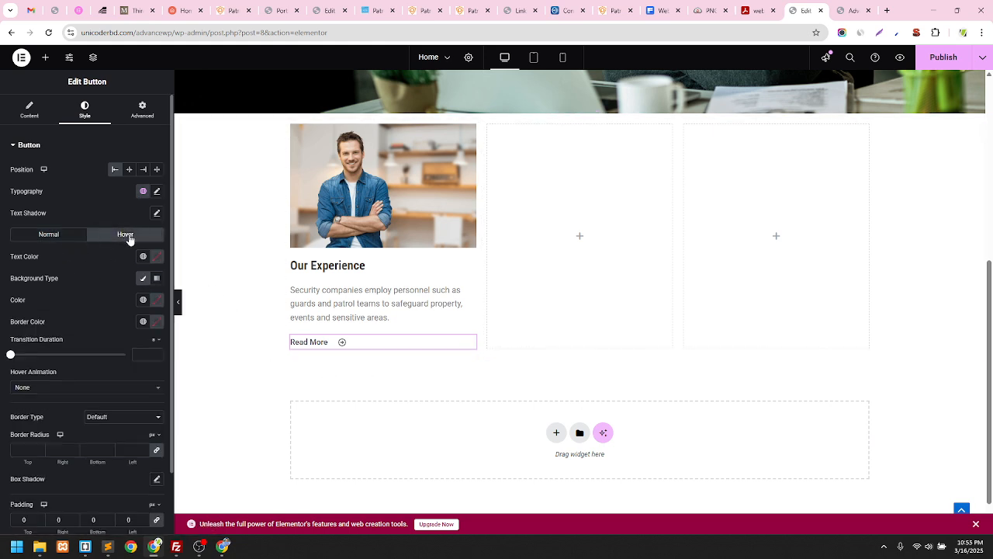
left_click(143, 256)
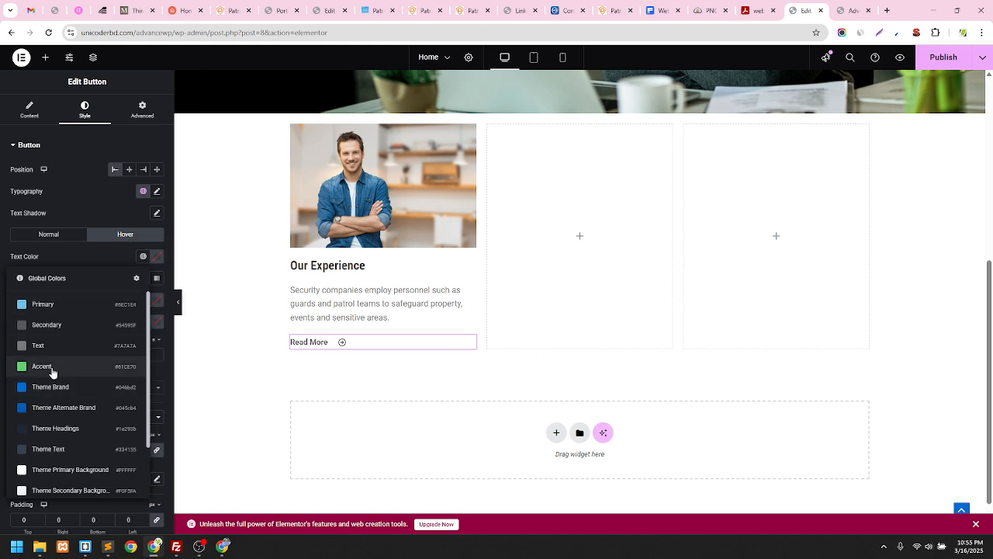
left_click(51, 366)
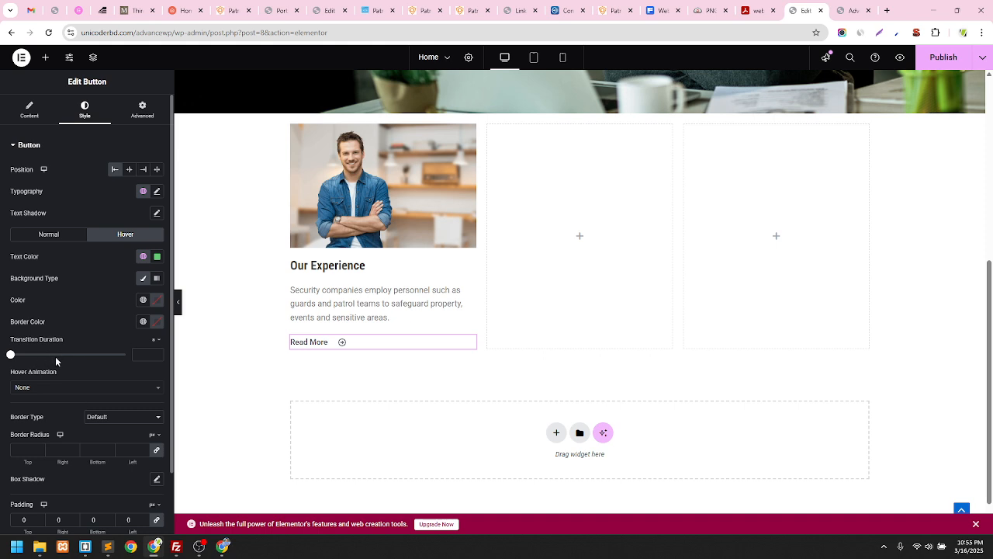
scroll(110, 321, "down", 2)
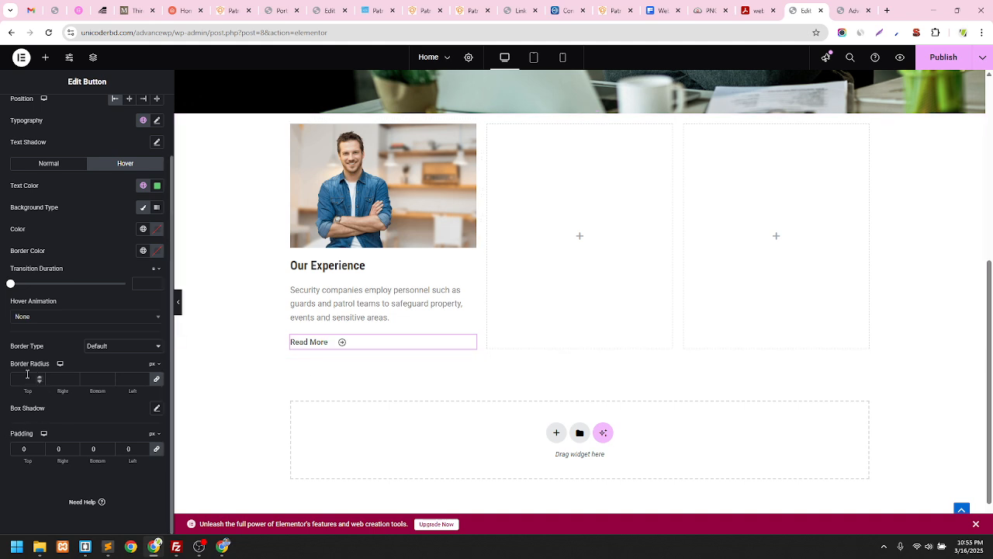
scroll(76, 254, "up", 2)
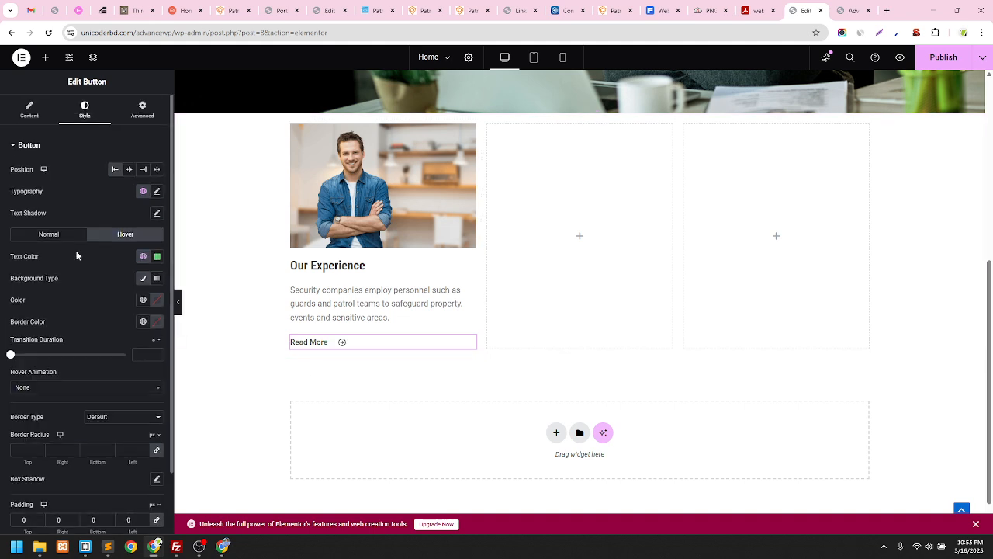
left_click(157, 190)
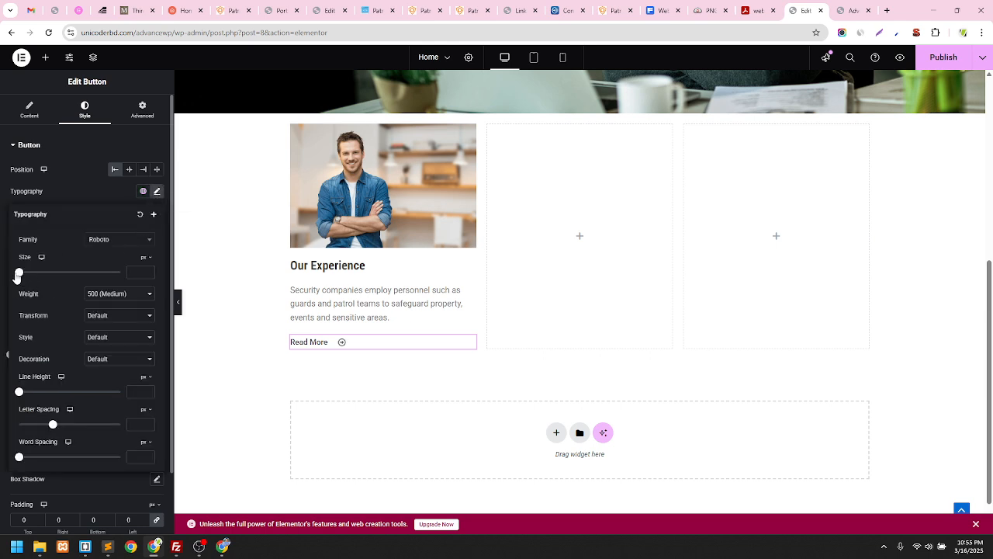
mouse_move(19, 273)
left_mouse_down()
mouse_move(45, 273)
mouse_move(28, 277)
left_mouse_up()
double_click(135, 274)
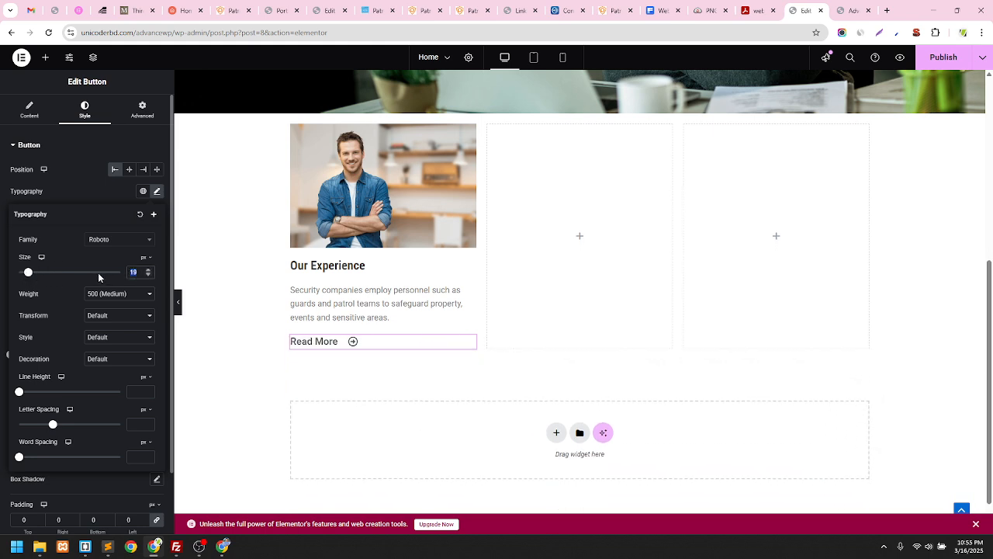
key("BackSpace")
left_click(94, 195)
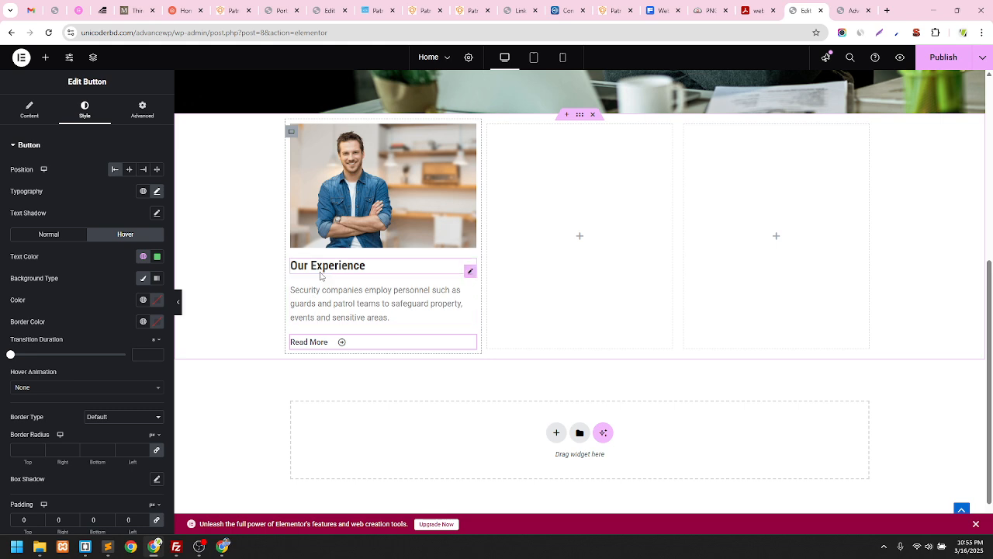
Select the first column's container and save the page with Ctrl+S
left_click(293, 134)
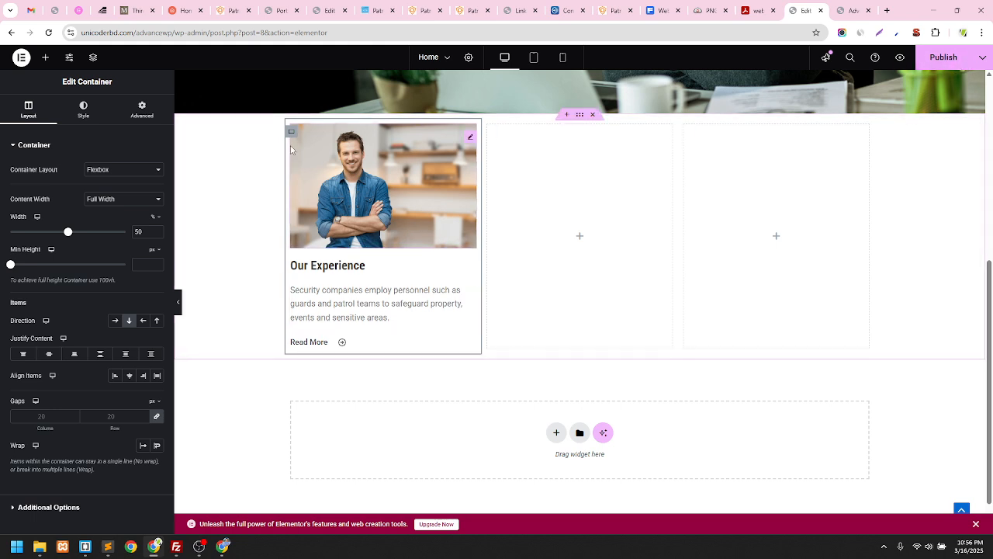
key("ctrl+s")
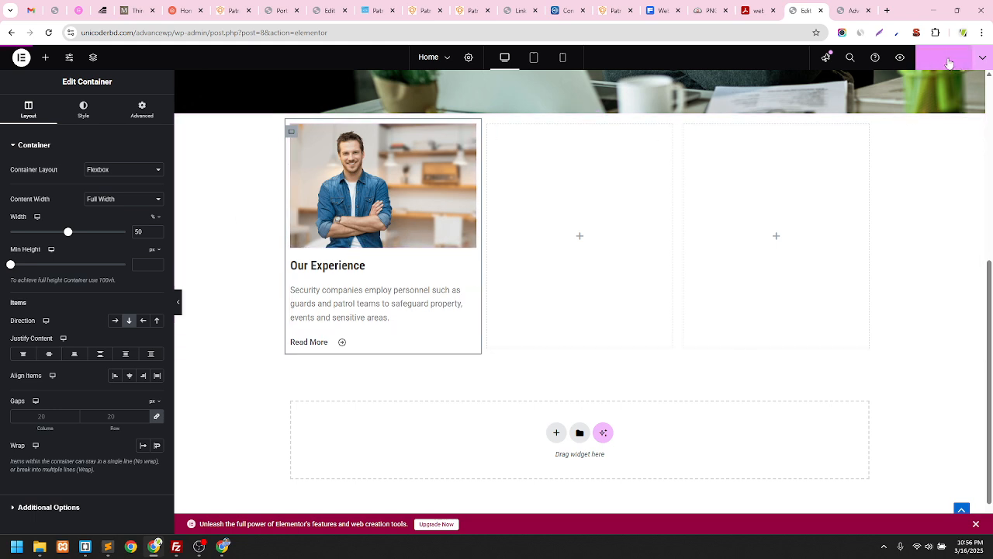